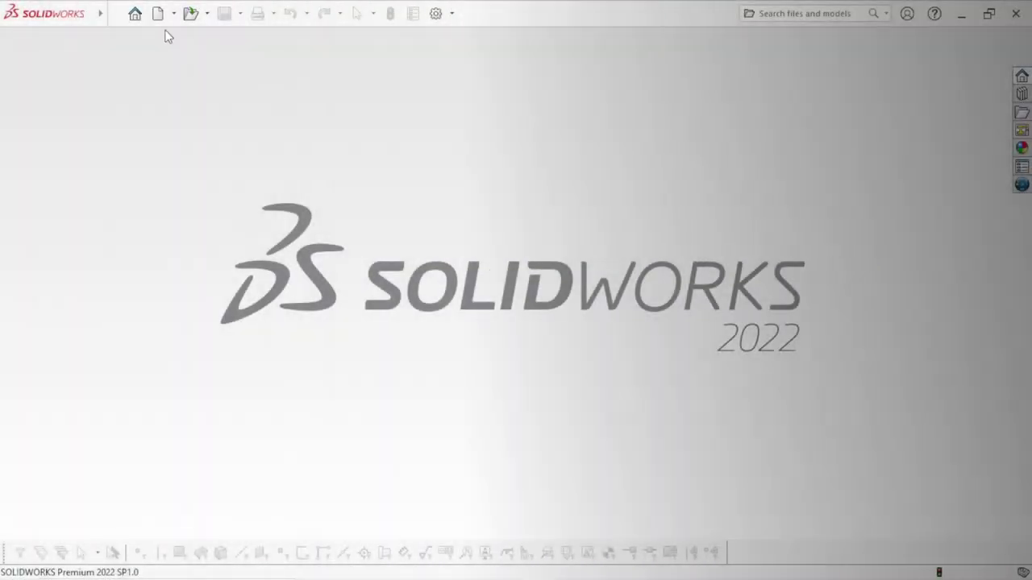
Create a new part document and give its viewport the Plain White background scene
{"action": "key", "text": "ctrl+n"}
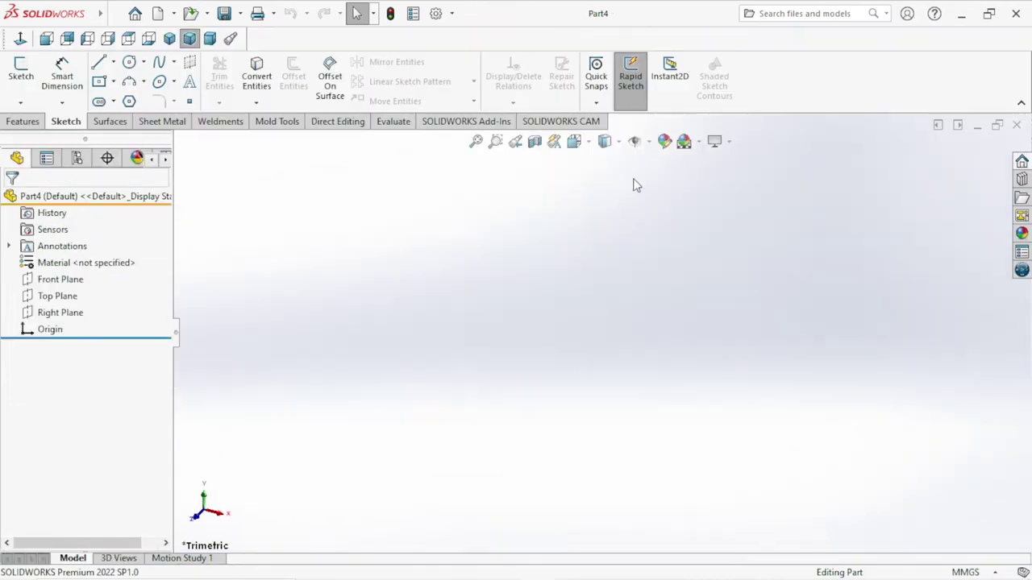
{"action": "left_click", "coordinate": [700, 142]}
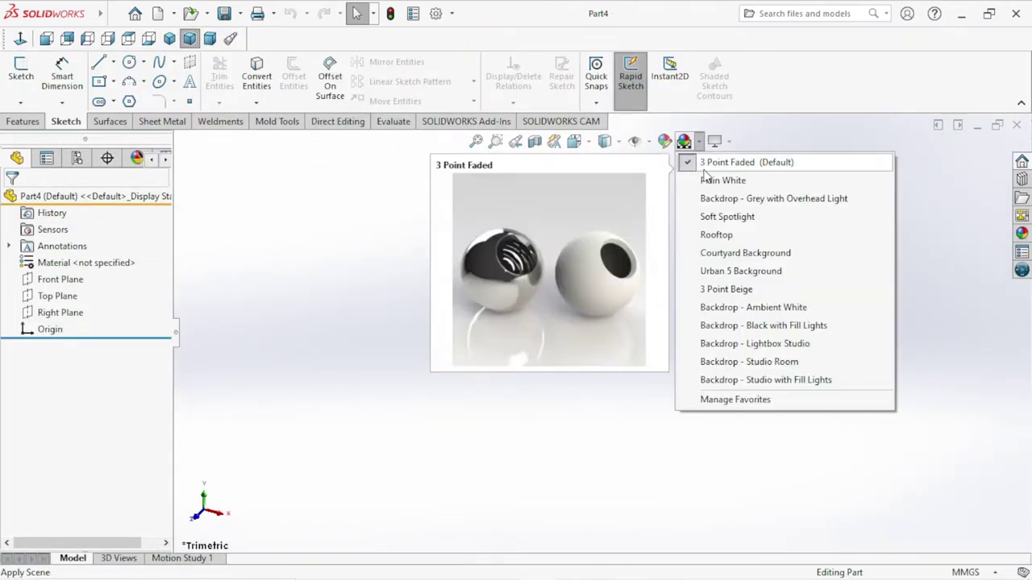
{"action": "left_click", "coordinate": [700, 180]}
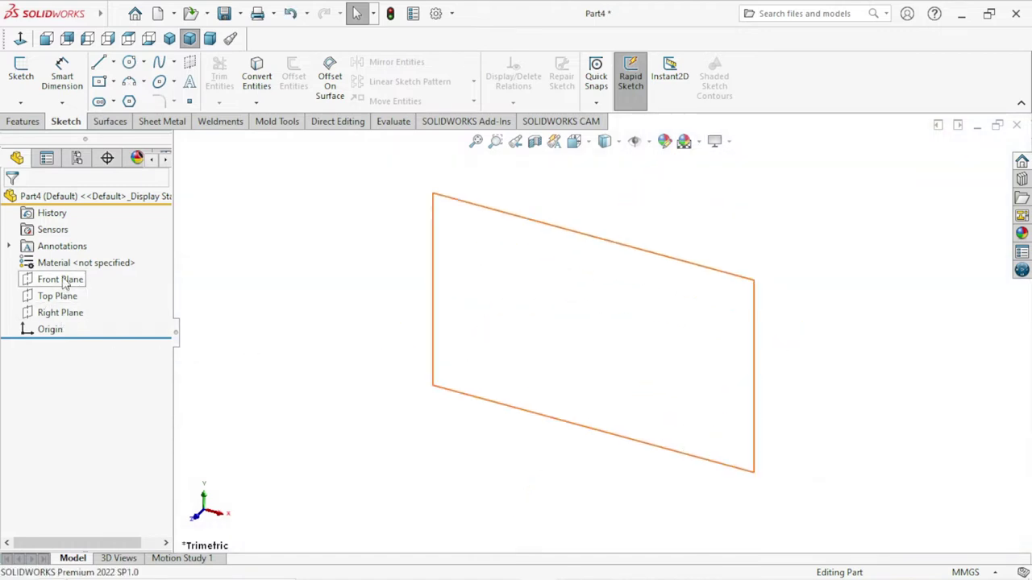
Sketch a center rectangle on the Front Plane, centred on the origin
{"action": "left_click", "coordinate": [60, 279]}
{"action": "left_click", "coordinate": [77, 257]}
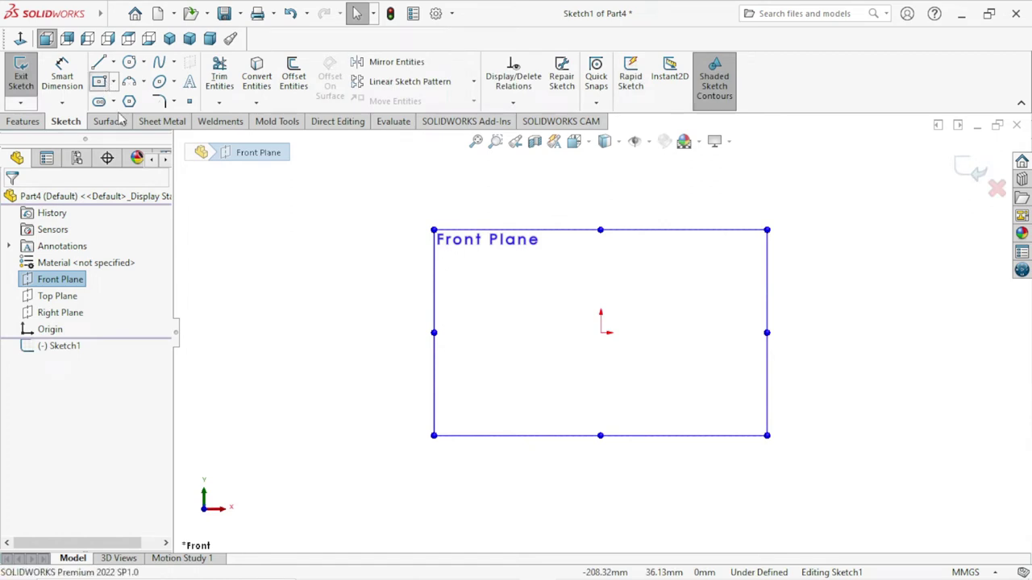
{"action": "left_click", "coordinate": [601, 333]}
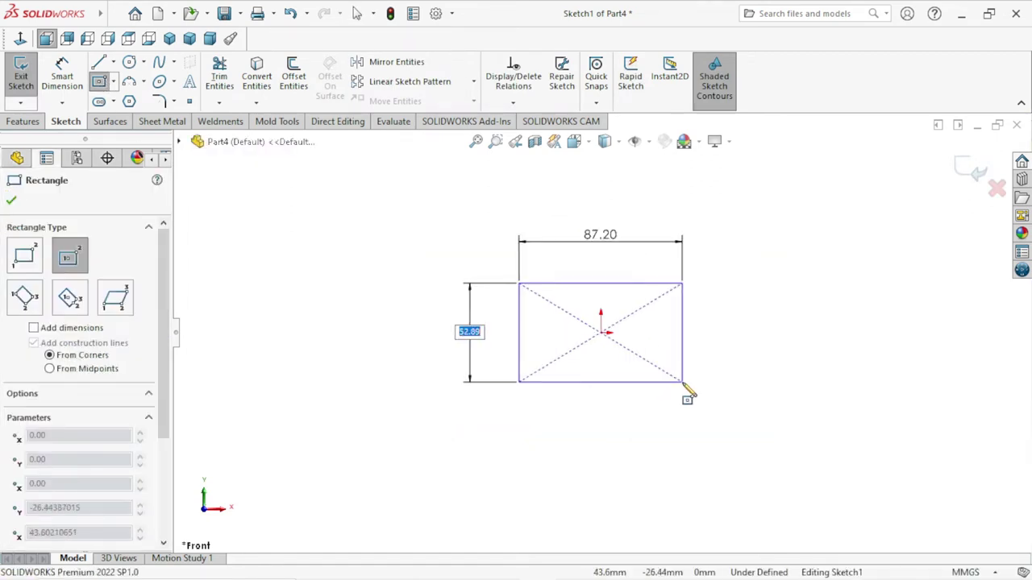
{"action": "left_click", "coordinate": [696, 419]}
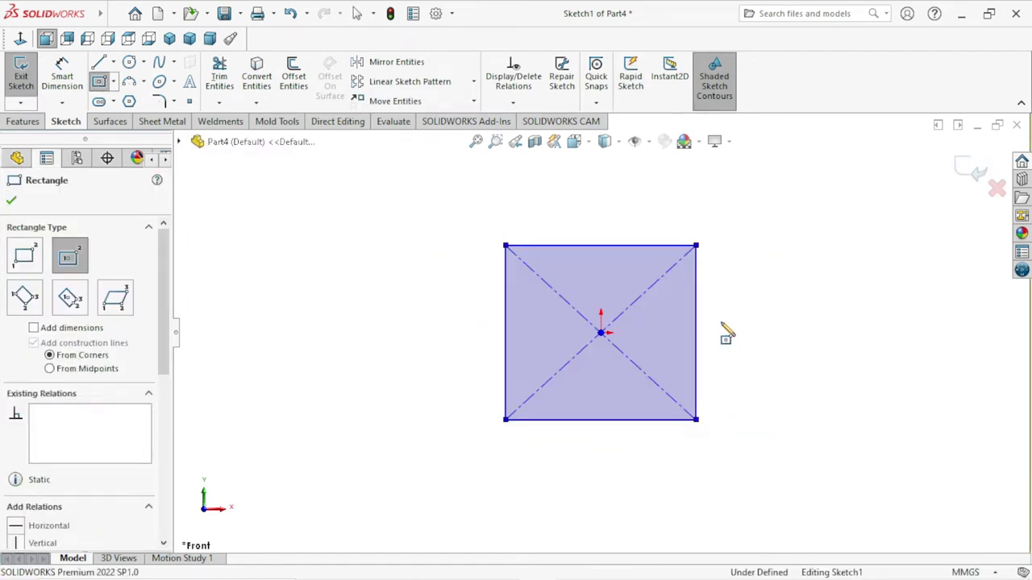
{"action": "right_click", "coordinate": [728, 333]}
{"action": "left_click", "coordinate": [750, 334]}
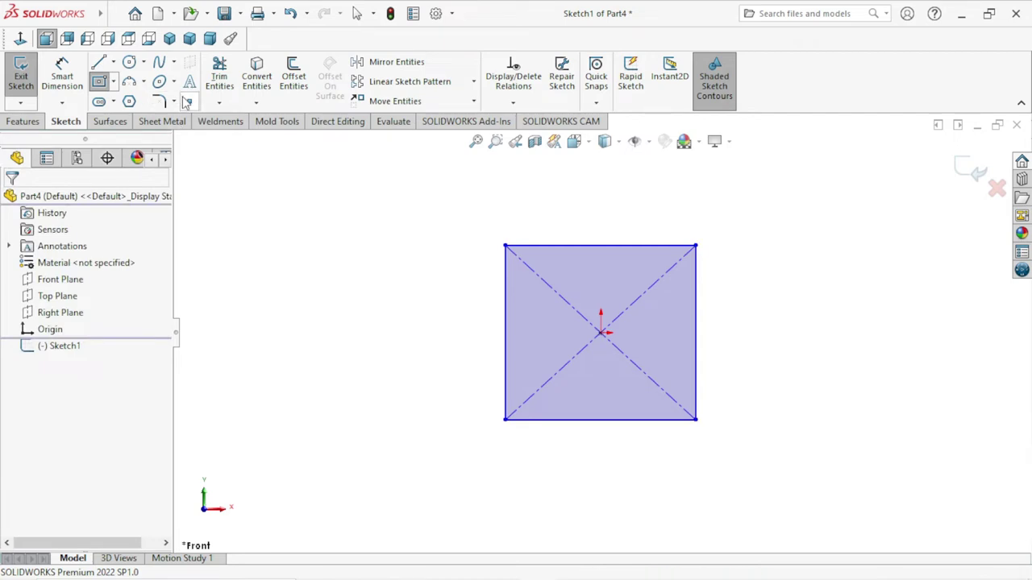
Dimension the rectangle's width and height to 80 mm each, making an 80 × 80 square
{"action": "left_click", "coordinate": [70, 91]}
{"action": "left_click", "coordinate": [576, 208]}
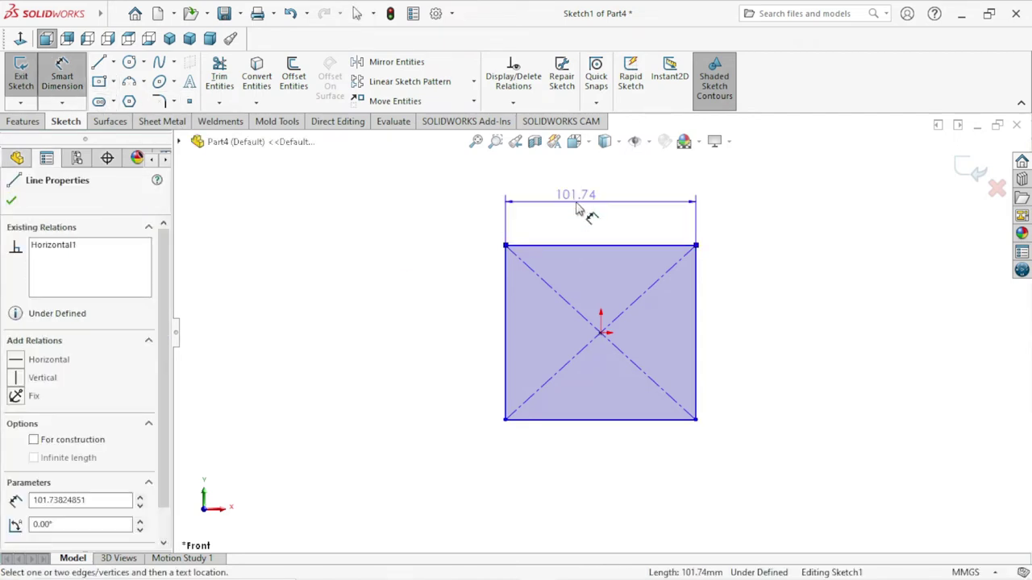
{"action": "left_click", "coordinate": [574, 211]}
{"action": "type", "text": "80"}
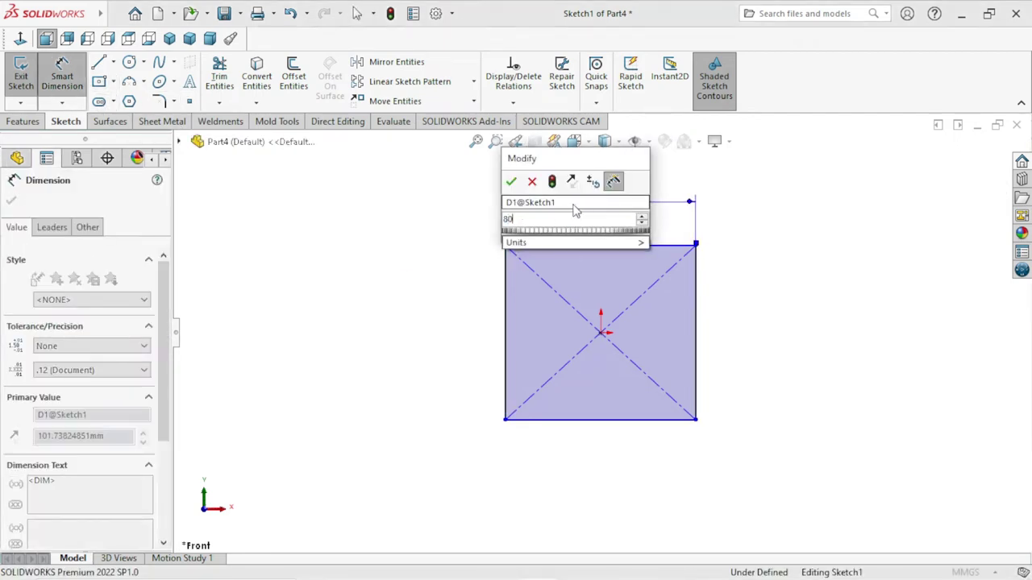
{"action": "key", "text": "Return"}
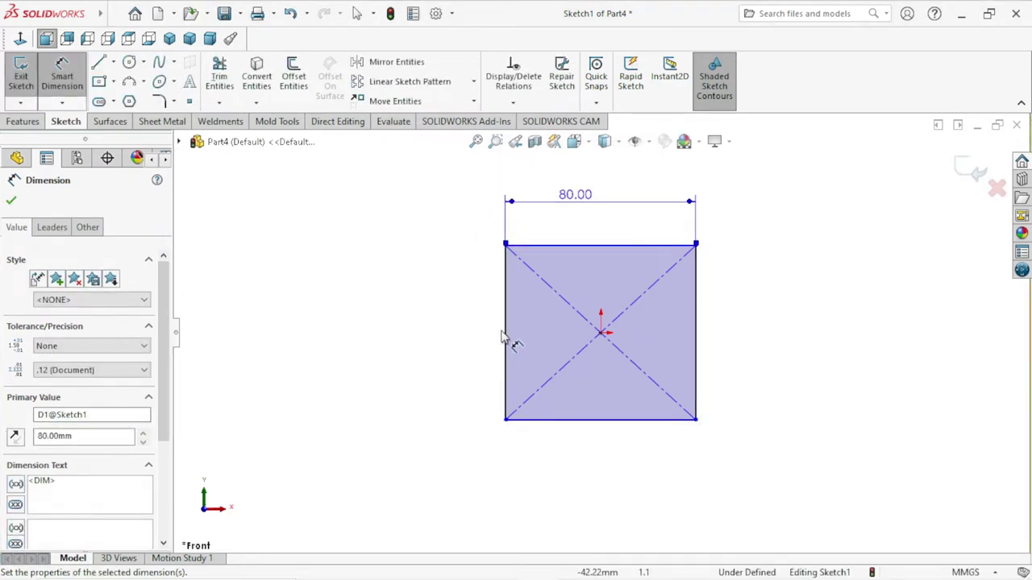
{"action": "left_click", "coordinate": [501, 337]}
{"action": "left_click", "coordinate": [478, 342]}
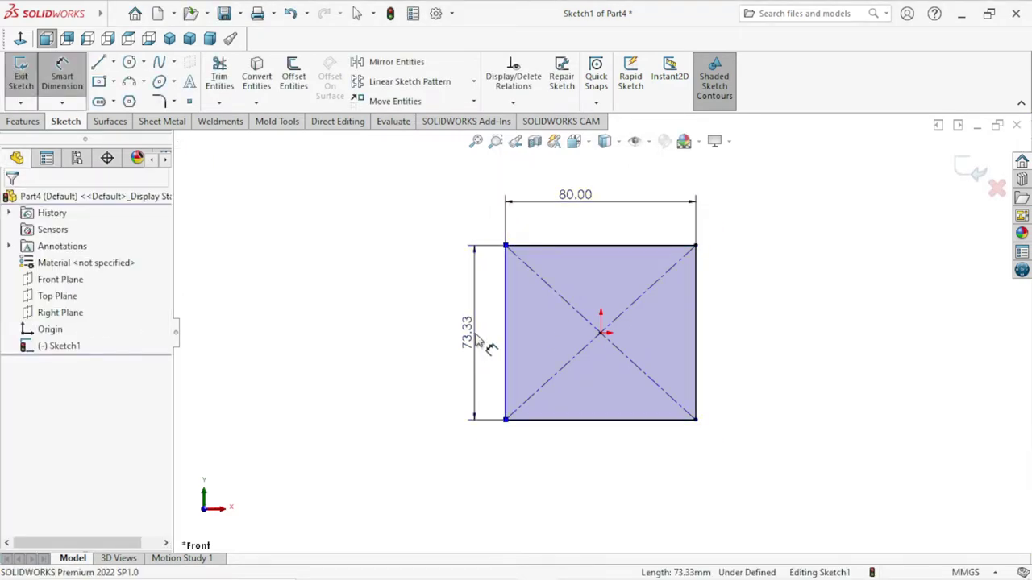
{"action": "type", "text": "80"}
{"action": "key", "text": "Return"}
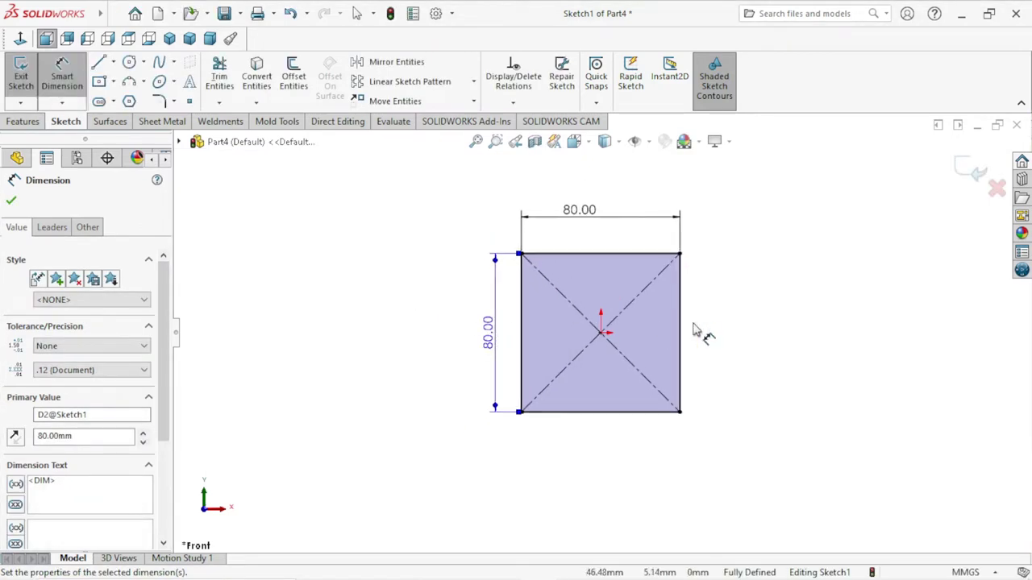
{"action": "scroll", "coordinate": [706, 328], "scroll_direction": "down", "scroll_amount": 2}
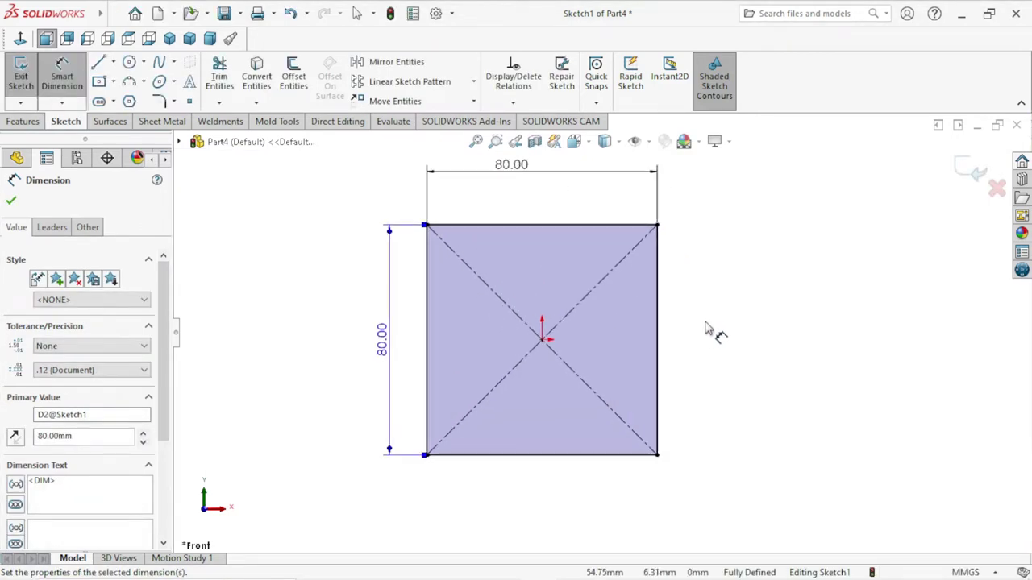
{"action": "left_click", "coordinate": [12, 201]}
{"action": "scroll", "coordinate": [532, 277], "scroll_direction": "up", "scroll_amount": 2}
{"action": "key", "text": "l"}
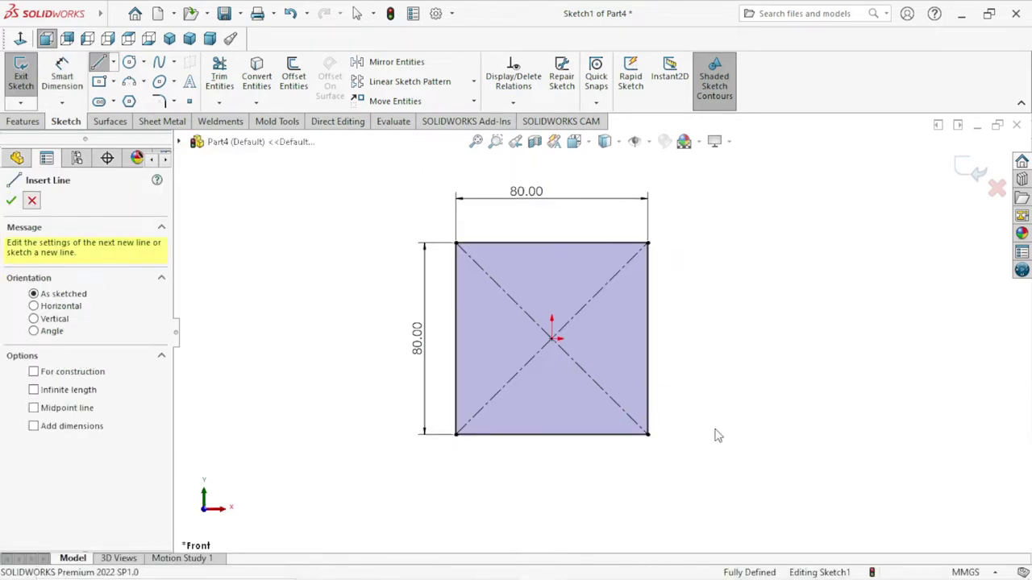
Draw a vertical centerline from the top edge midpoint to the bottom edge midpoint
{"action": "key", "text": "Escape"}
{"action": "scroll", "coordinate": [632, 320], "scroll_direction": "down", "scroll_amount": 2}
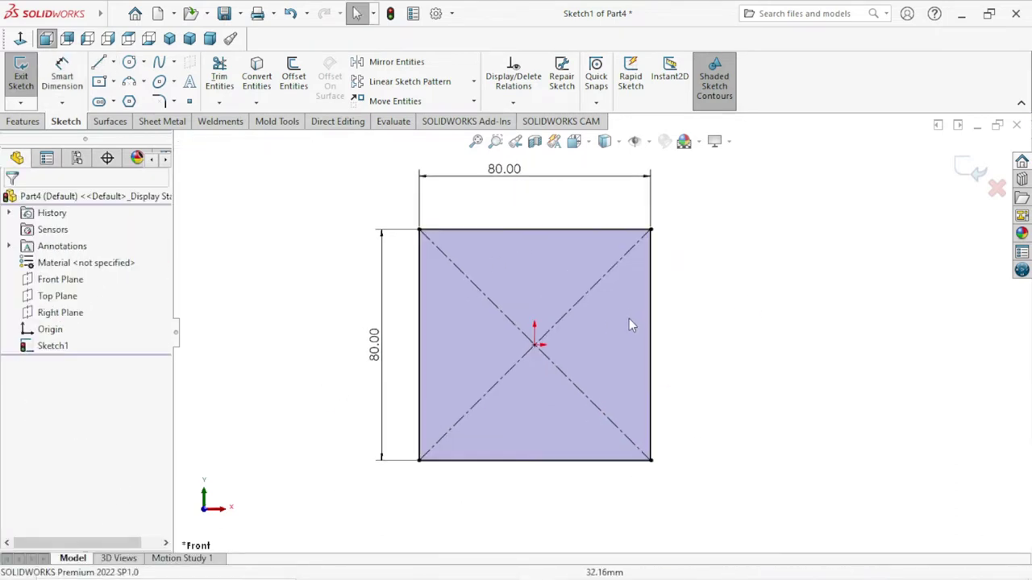
{"action": "left_click", "coordinate": [114, 62]}
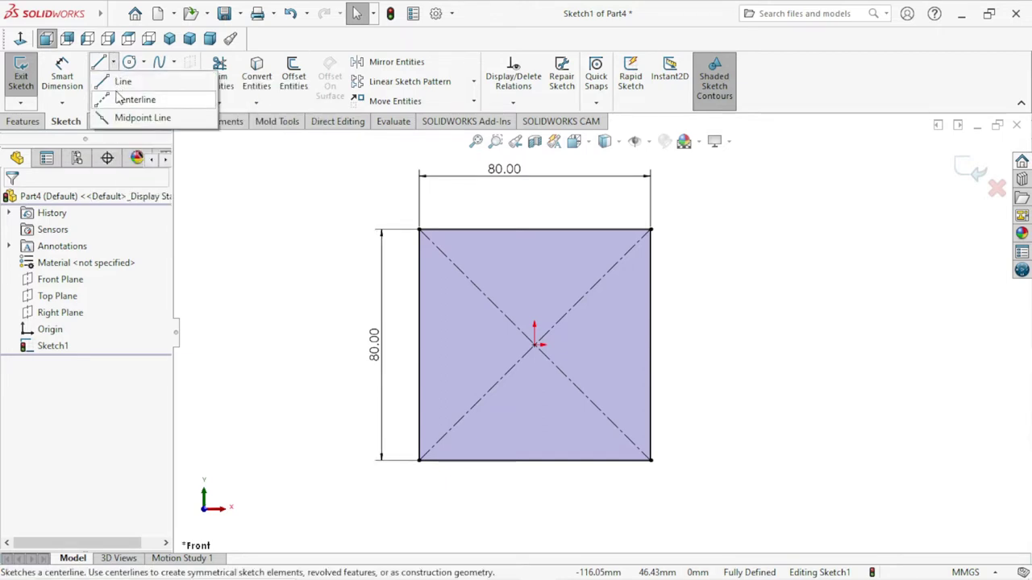
{"action": "left_click", "coordinate": [120, 99]}
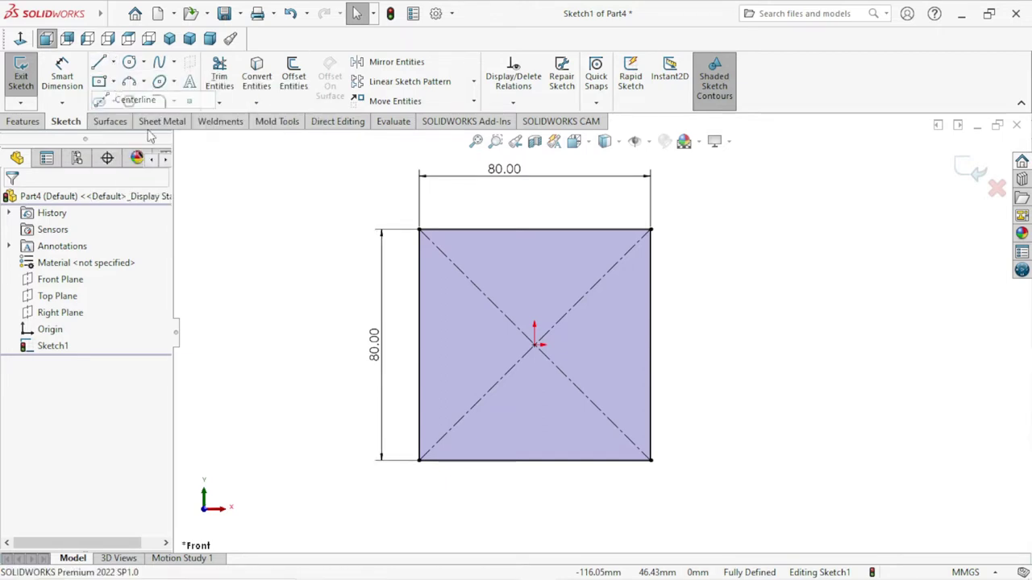
{"action": "left_click", "coordinate": [532, 230]}
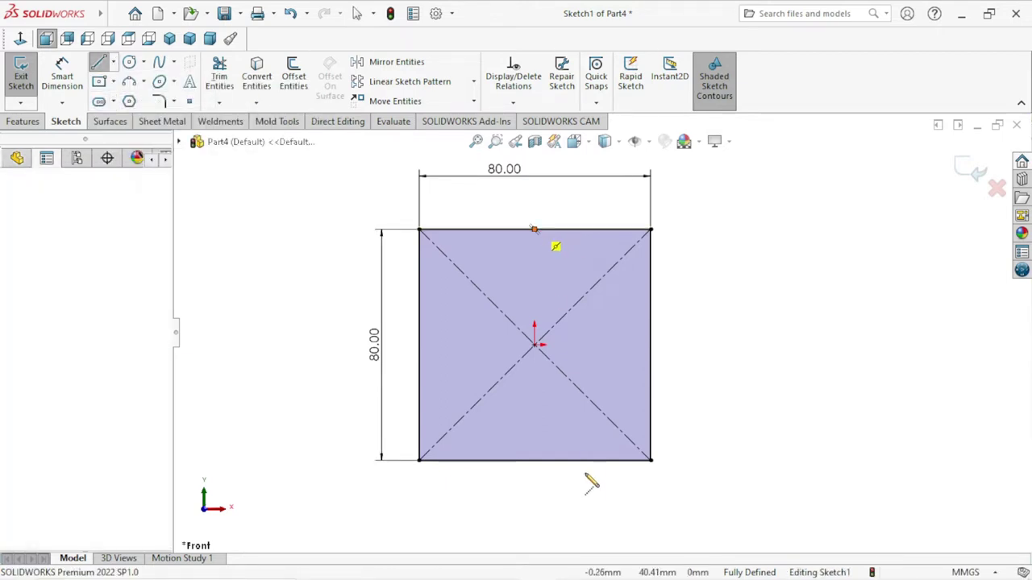
{"action": "left_click", "coordinate": [534, 460]}
{"action": "right_click", "coordinate": [651, 343]}
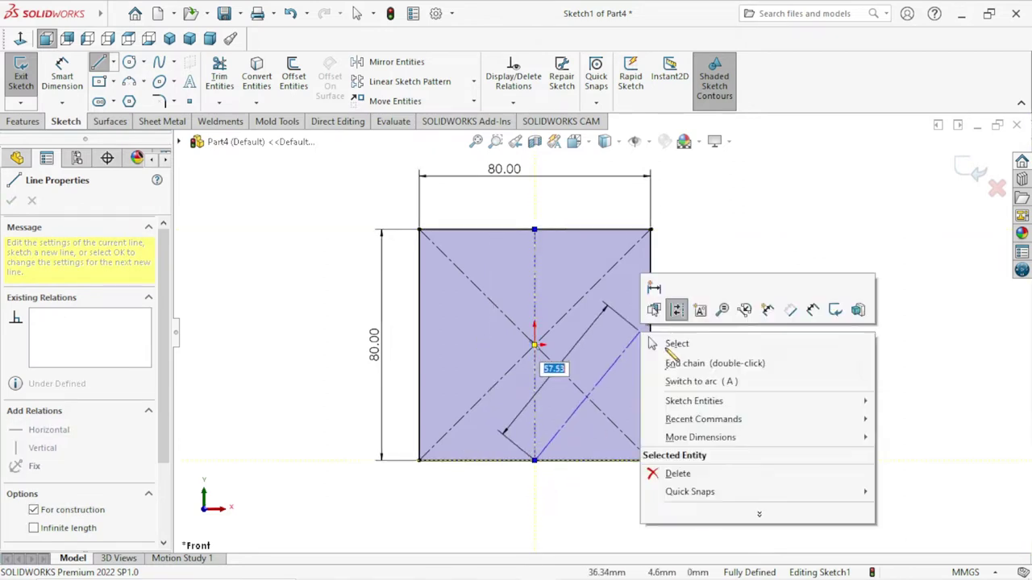
{"action": "left_click", "coordinate": [660, 343]}
Draw a horizontal centerline from the left edge midpoint to the right edge midpoint
{"action": "left_click", "coordinate": [113, 62]}
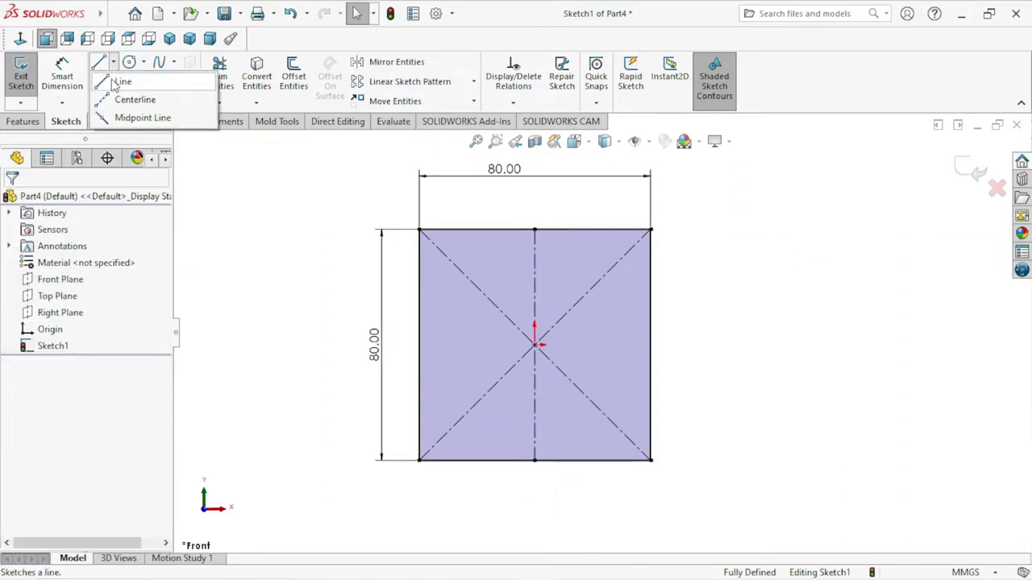
{"action": "left_click", "coordinate": [130, 96]}
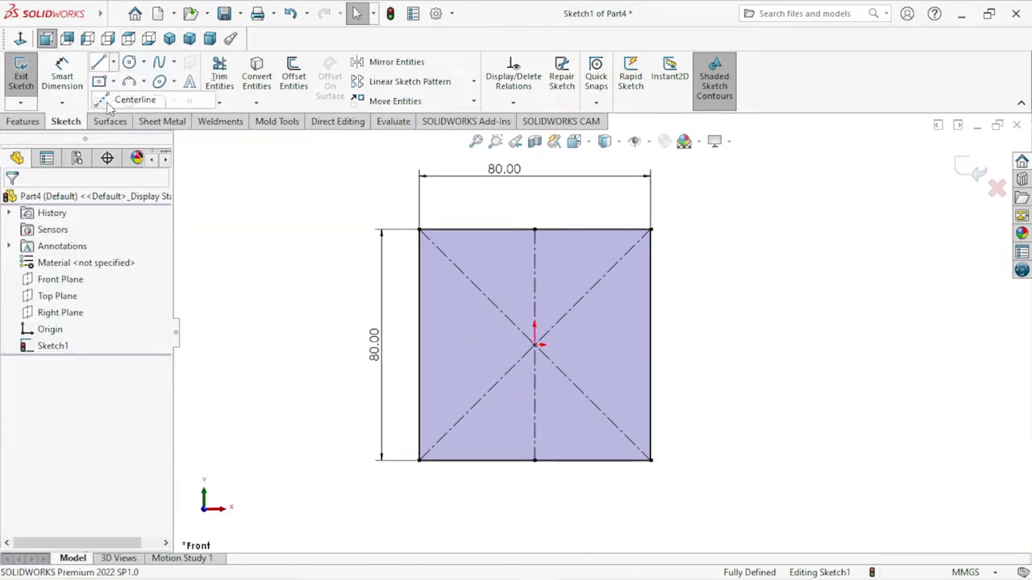
{"action": "left_click", "coordinate": [419, 345]}
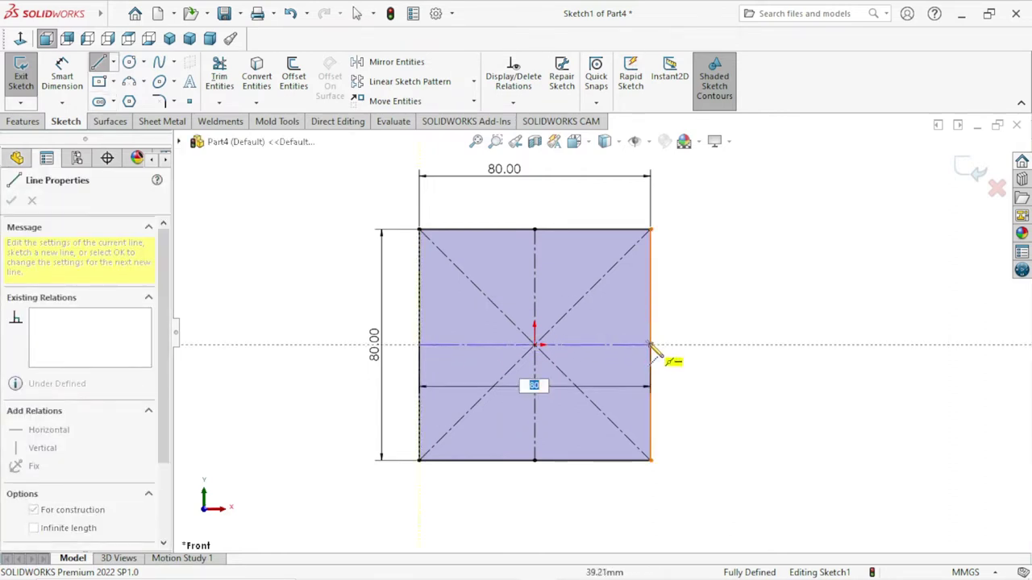
{"action": "left_click", "coordinate": [651, 345]}
{"action": "right_click", "coordinate": [670, 291]}
{"action": "left_click", "coordinate": [709, 325]}
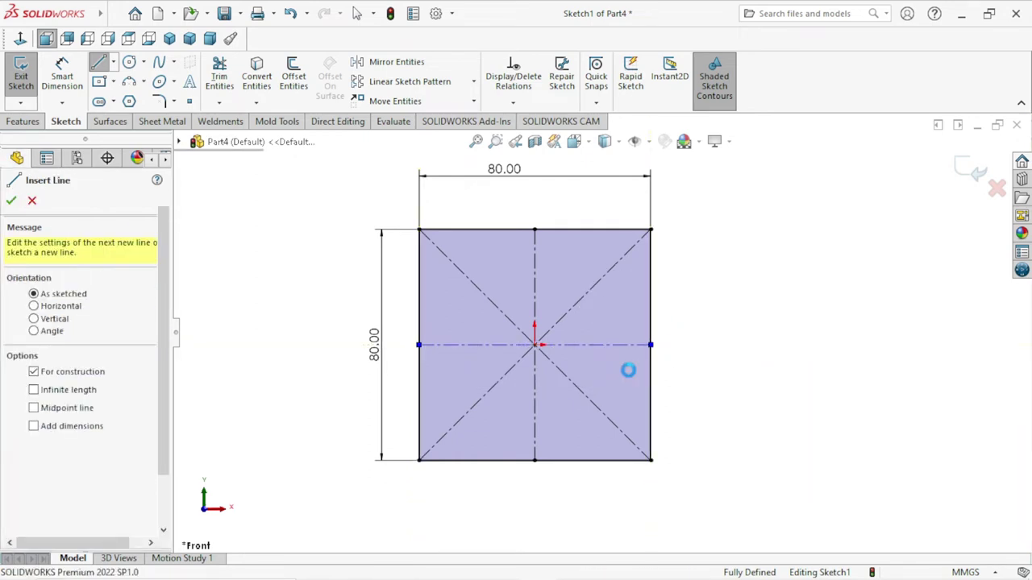
{"action": "key", "text": "z"}
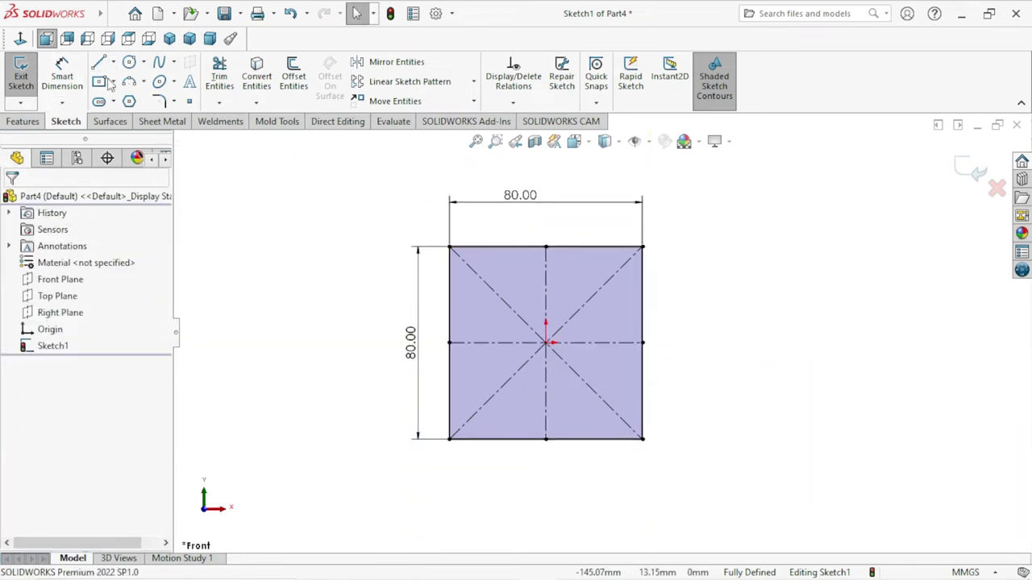
Draw a circle centred on the square's top-left corner
{"action": "left_click", "coordinate": [128, 64]}
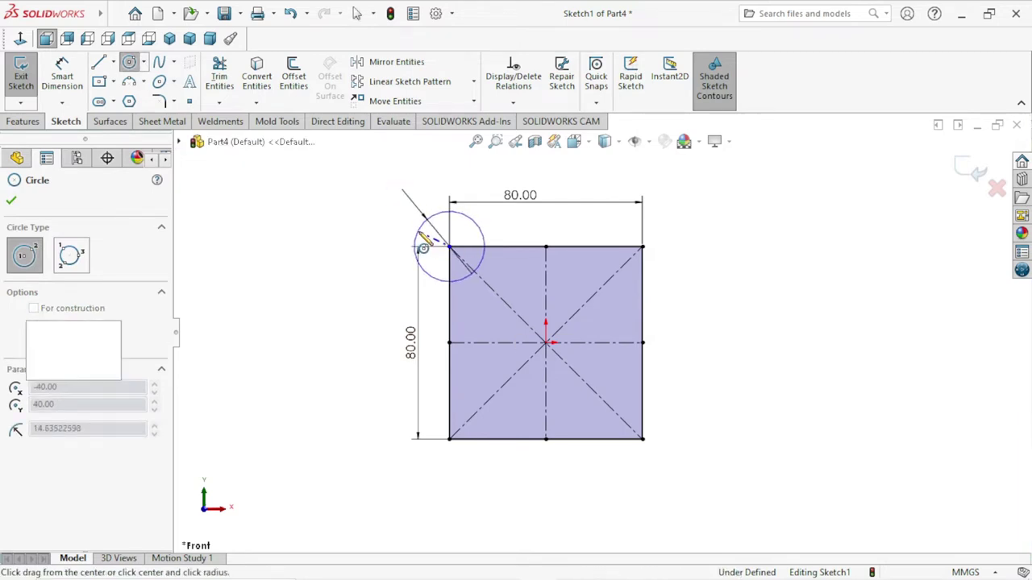
{"action": "left_click", "coordinate": [420, 236]}
{"action": "right_click", "coordinate": [307, 247]}
{"action": "left_click", "coordinate": [334, 262]}
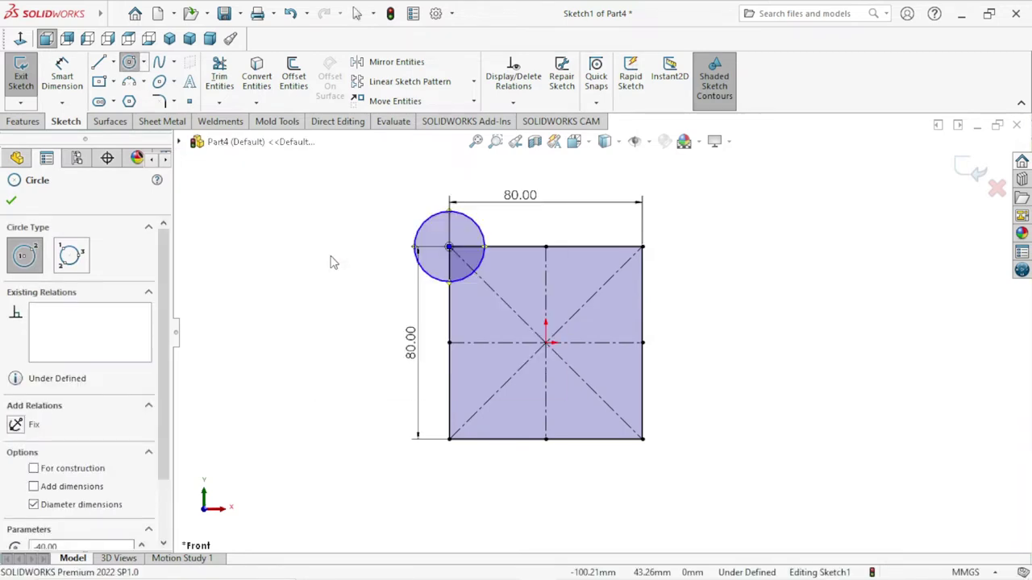
Dimension the corner circle's diameter to 20 mm
{"action": "left_click", "coordinate": [63, 87]}
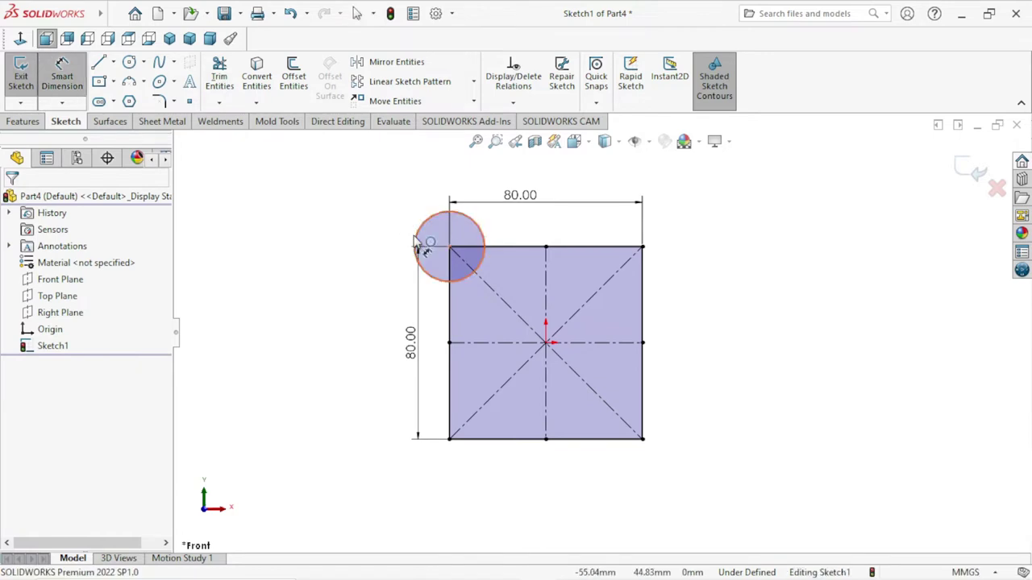
{"action": "left_click", "coordinate": [389, 246]}
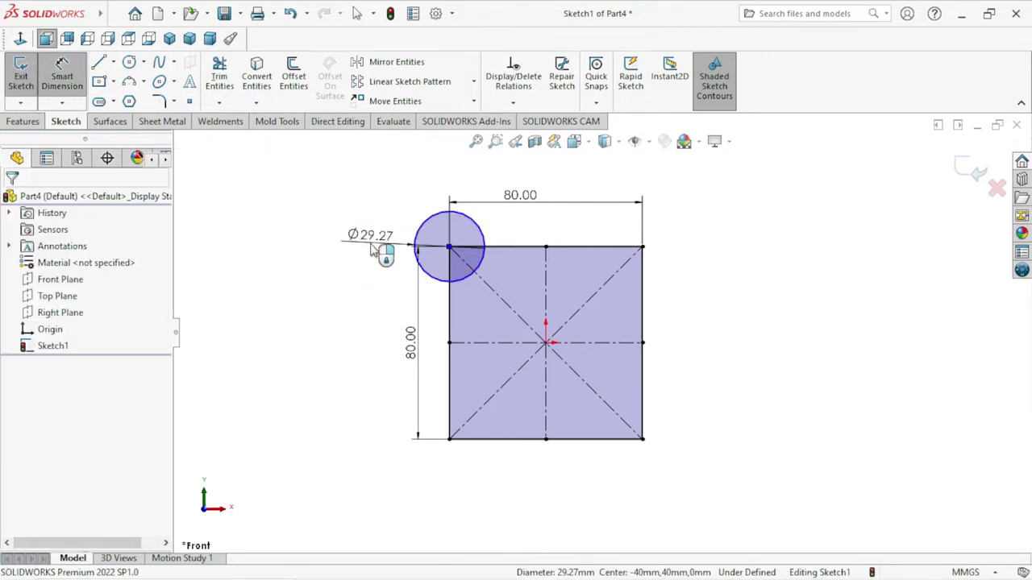
{"action": "left_click", "coordinate": [372, 250]}
{"action": "type", "text": "20"}
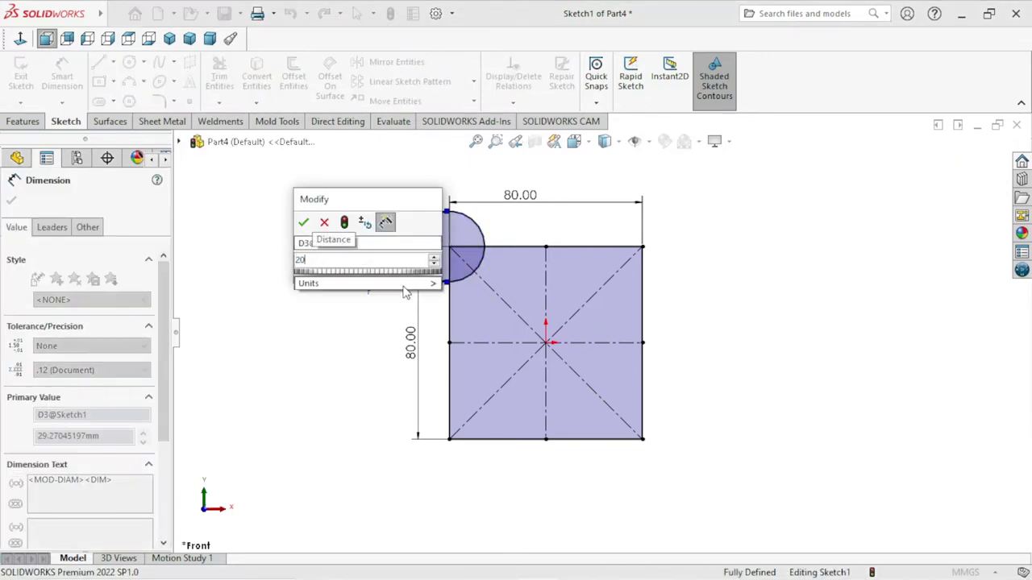
{"action": "left_click", "coordinate": [302, 223]}
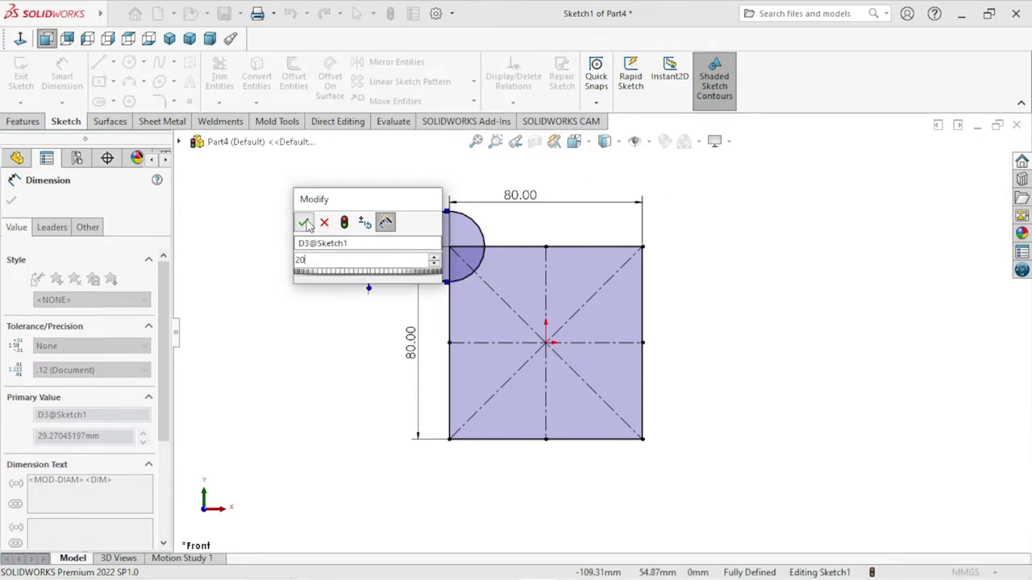
{"action": "left_click", "coordinate": [302, 222]}
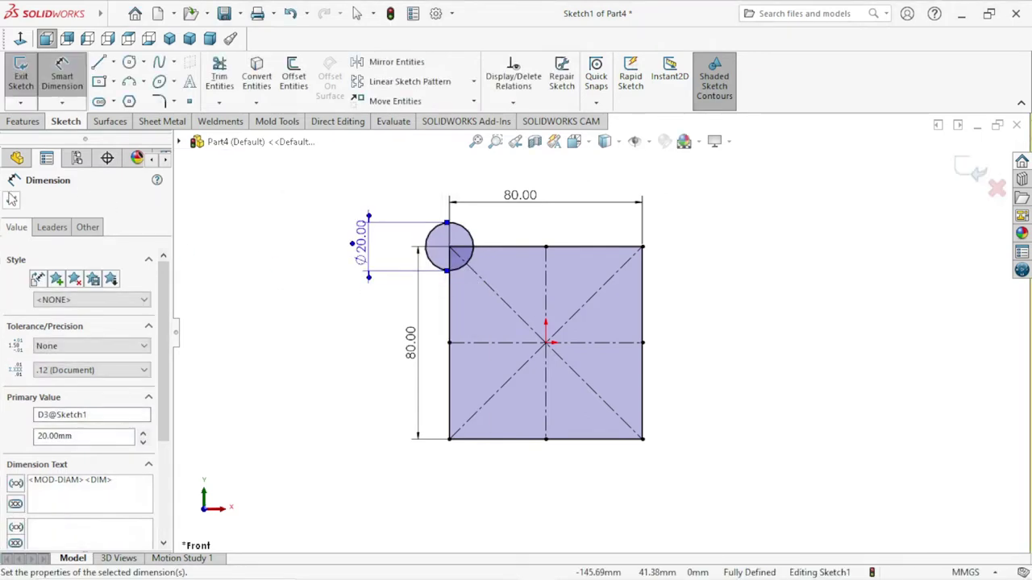
{"action": "left_click", "coordinate": [11, 200]}
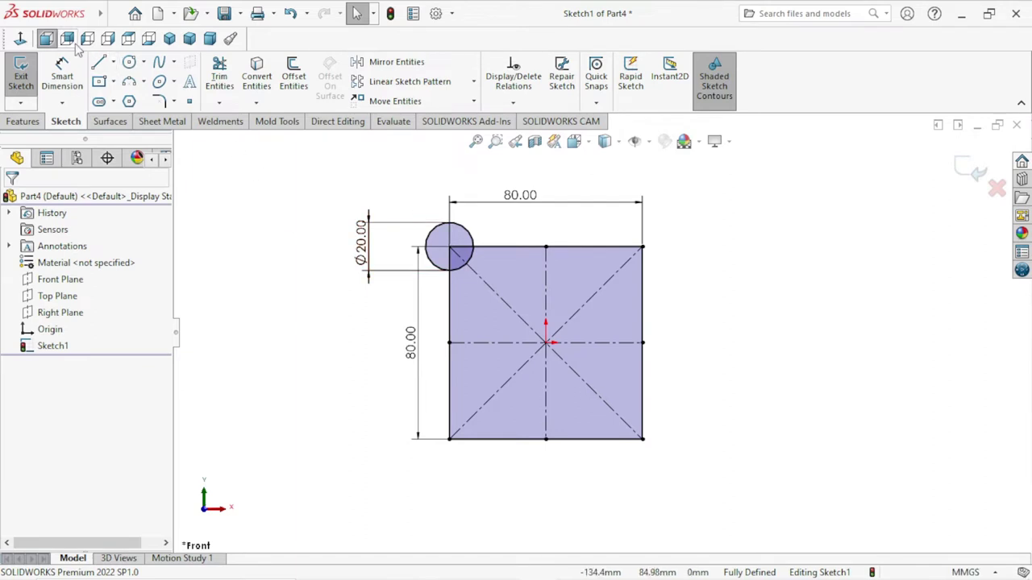
Mirror the top-left circle about the vertical centerline to create a top-right circle
{"action": "left_click", "coordinate": [472, 254]}
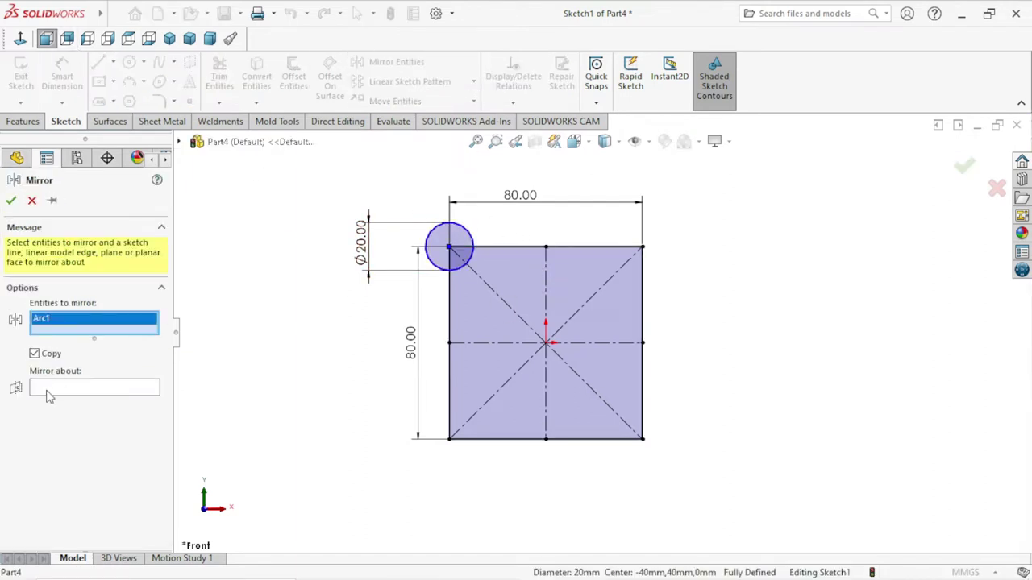
{"action": "left_click", "coordinate": [48, 393]}
{"action": "left_click", "coordinate": [545, 278]}
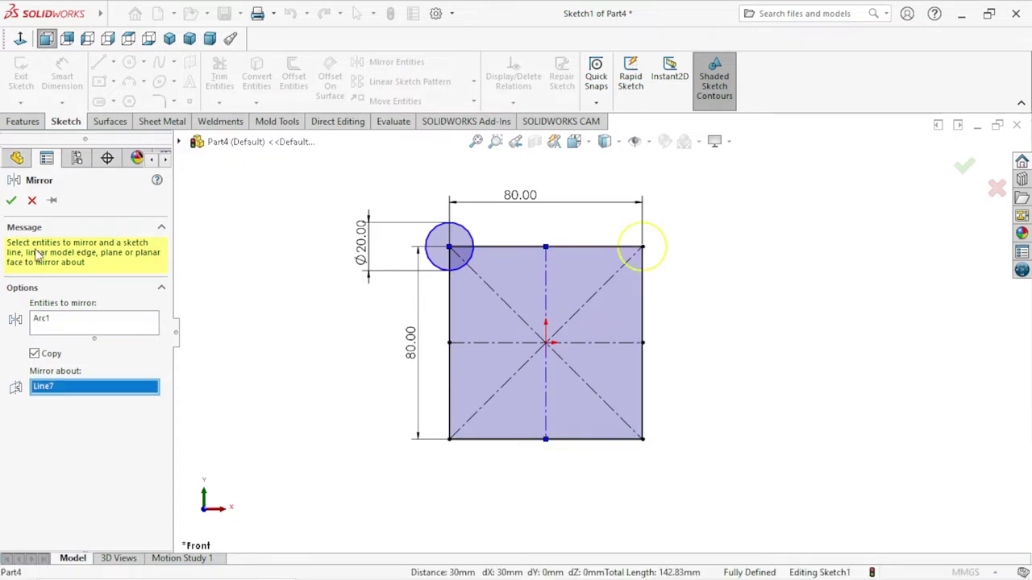
{"action": "key", "text": "Return"}
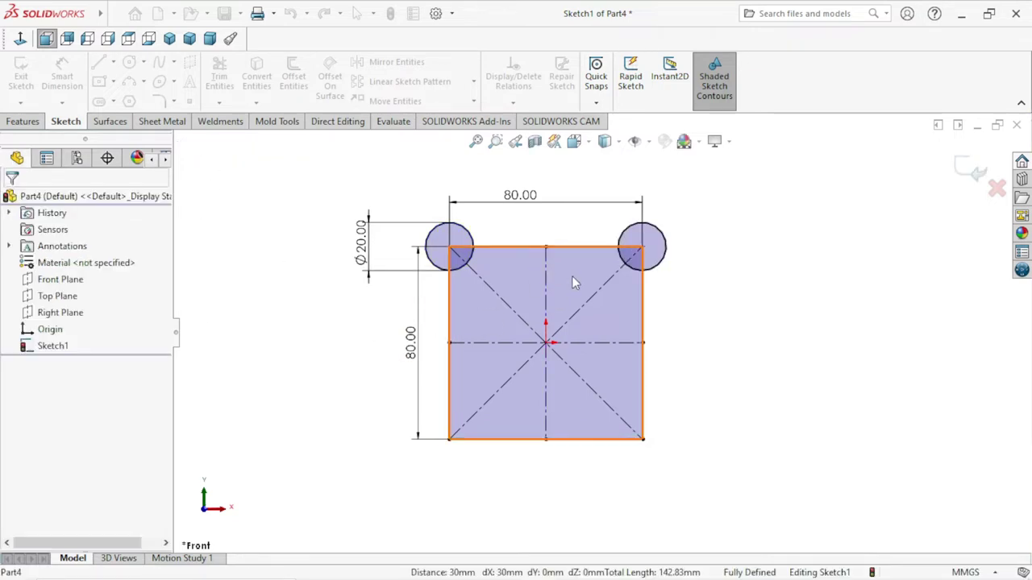
Mirror both top circles about the horizontal centerline to create the two bottom circles
{"action": "left_click", "coordinate": [415, 66]}
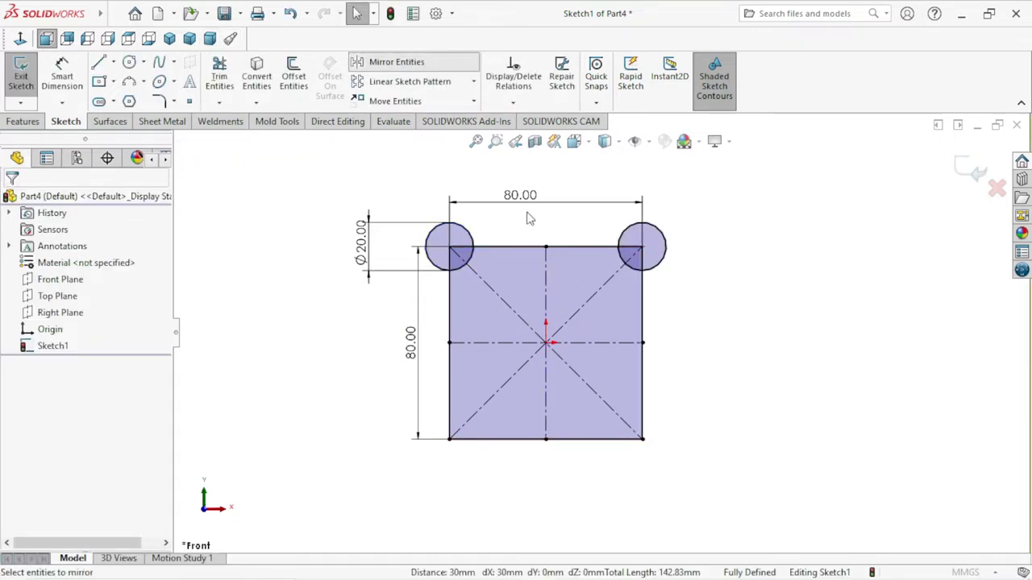
{"action": "left_click", "coordinate": [458, 240]}
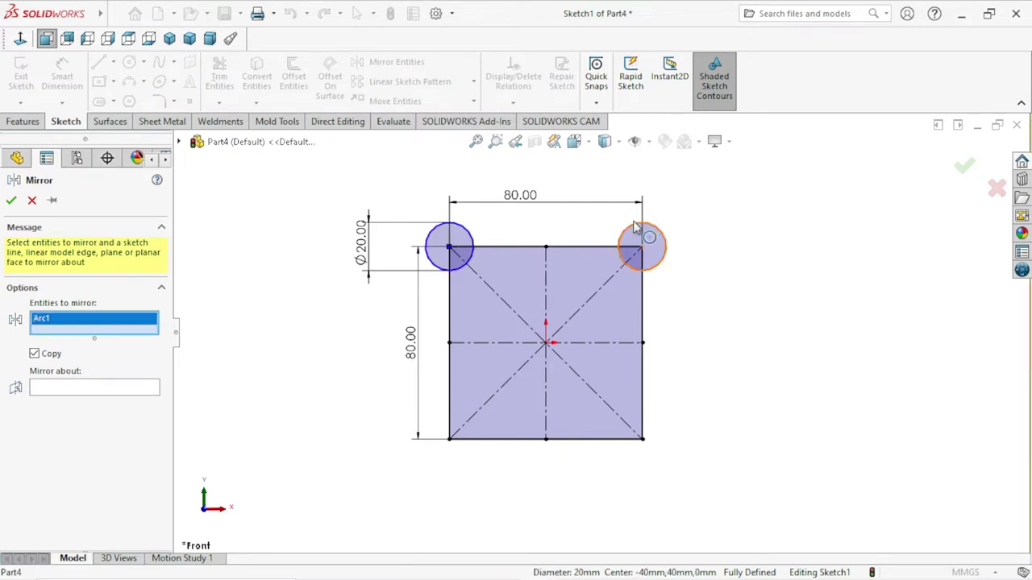
{"action": "left_click", "coordinate": [636, 228]}
{"action": "left_click", "coordinate": [49, 402]}
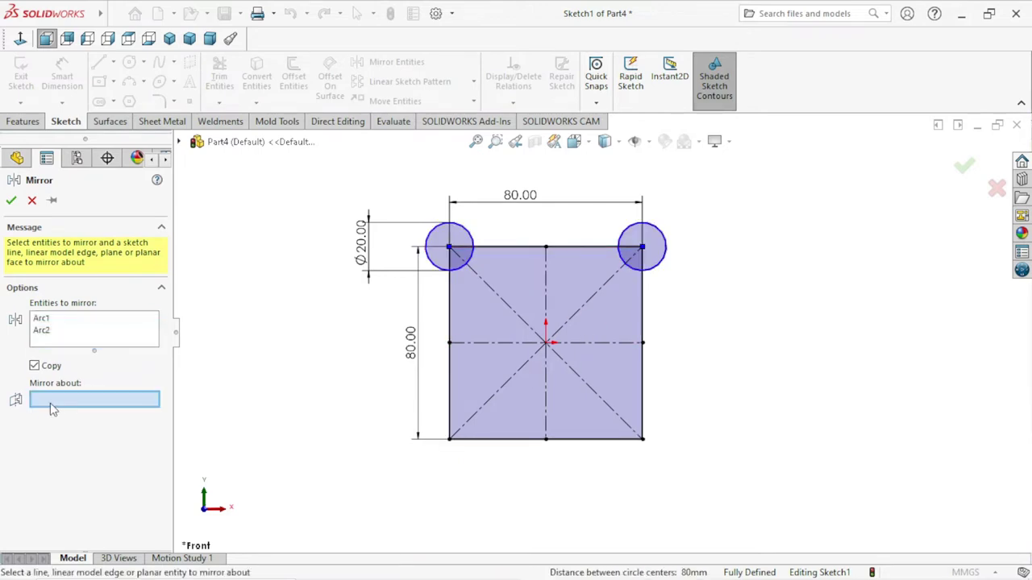
{"action": "left_click", "coordinate": [582, 342]}
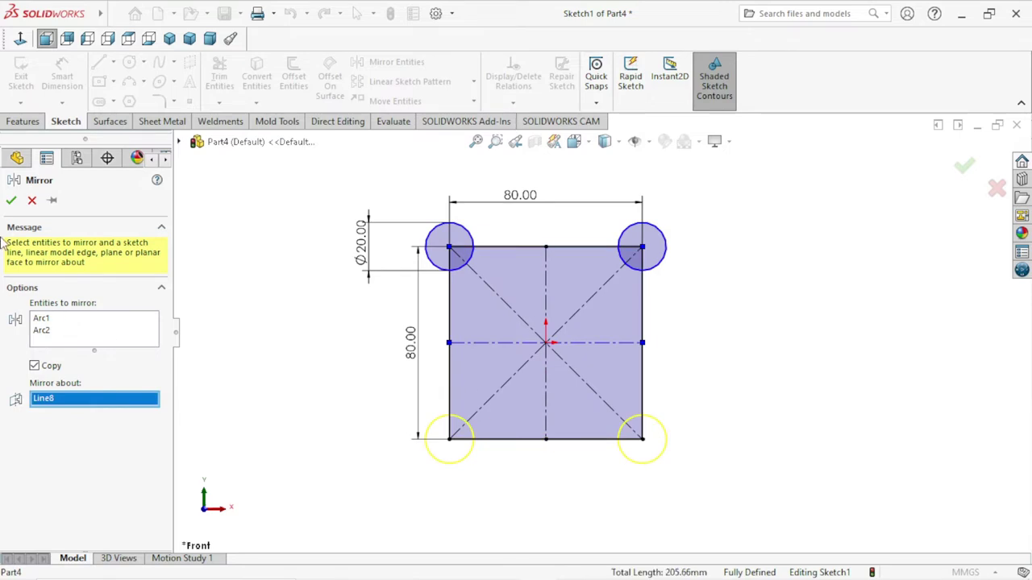
{"action": "left_click", "coordinate": [10, 202]}
{"action": "scroll", "coordinate": [610, 411], "scroll_direction": "up", "scroll_amount": 2}
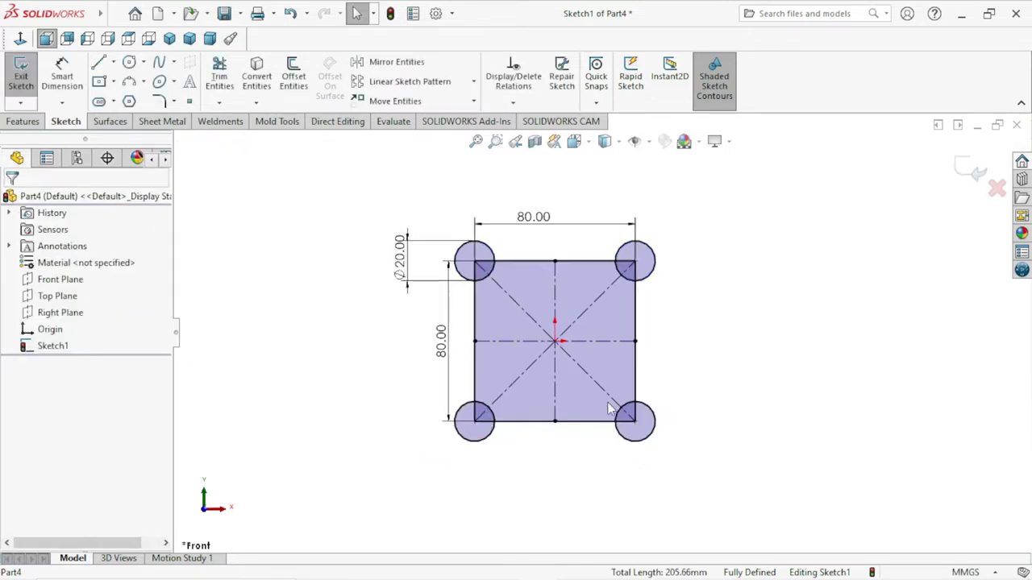
{"action": "scroll", "coordinate": [594, 326], "scroll_direction": "down", "scroll_amount": 3}
{"action": "scroll", "coordinate": [594, 332], "scroll_direction": "up", "scroll_amount": 1}
{"action": "key", "text": "Return"}
{"action": "scroll", "coordinate": [511, 288], "scroll_direction": "up", "scroll_amount": 1}
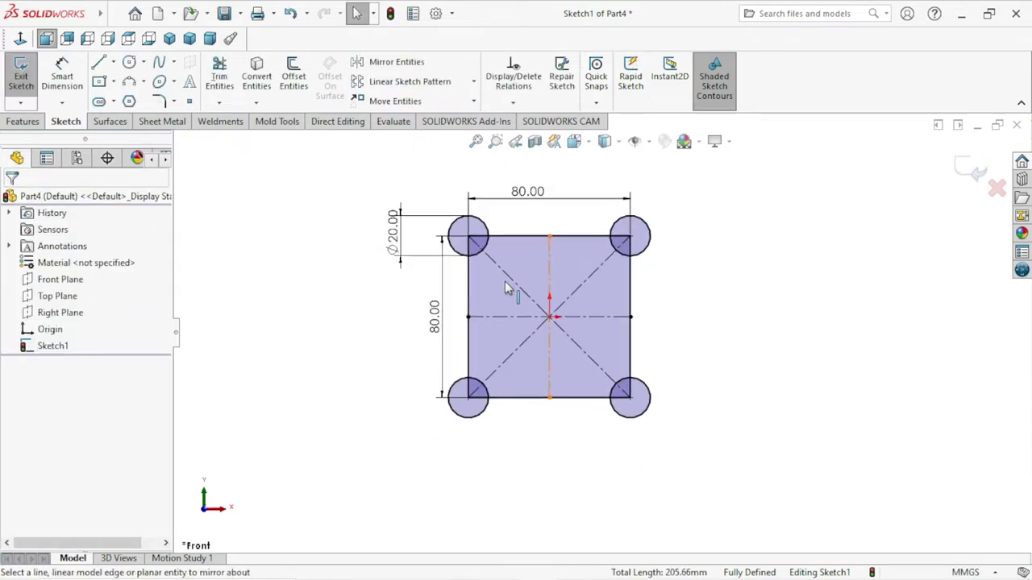
{"action": "scroll", "coordinate": [532, 250], "scroll_direction": "down", "scroll_amount": 1}
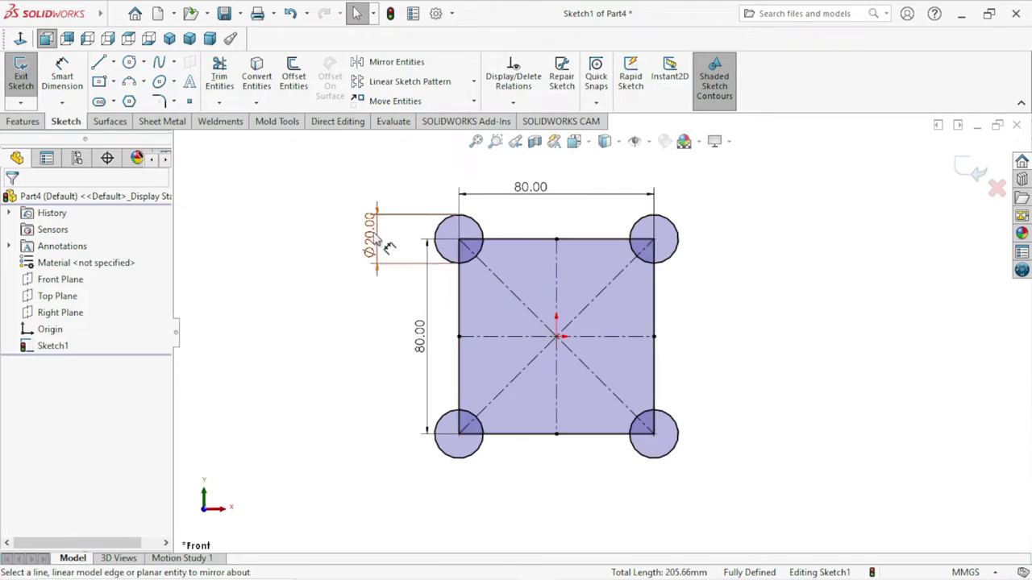
{"action": "left_click", "coordinate": [131, 84]}
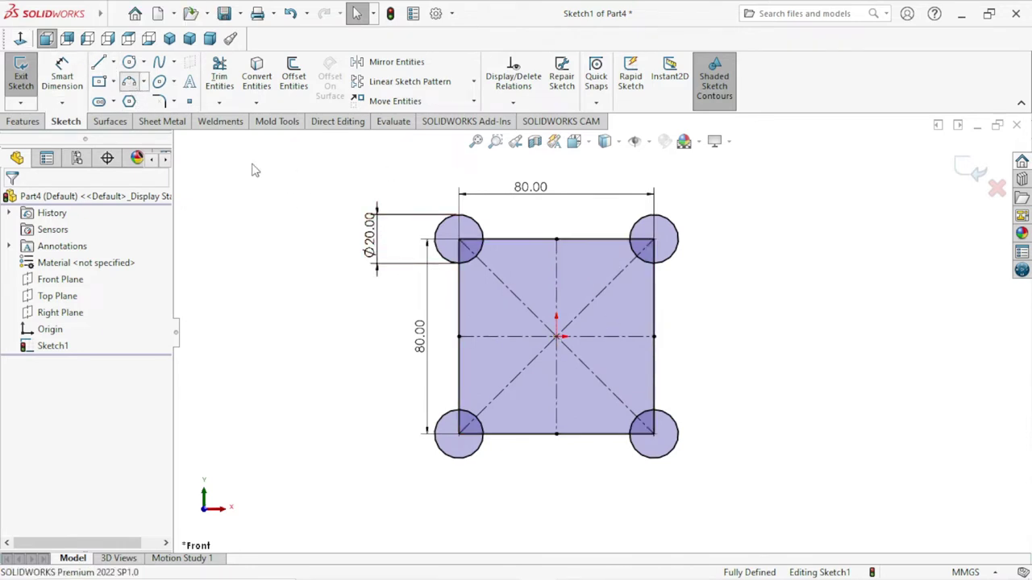
Draw a 3-point arc between the two top circles, curving down into the square
{"action": "left_click", "coordinate": [480, 230]}
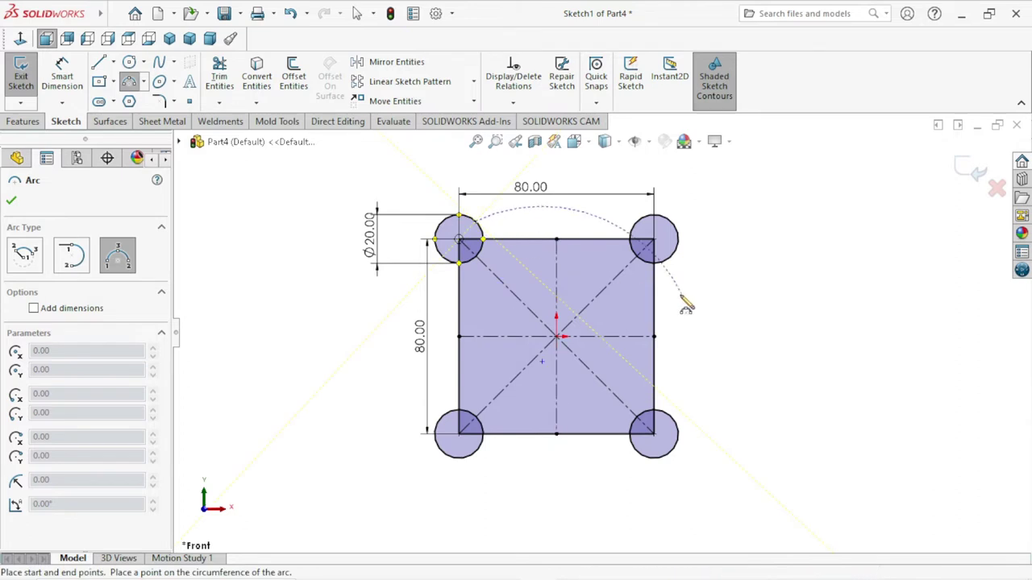
{"action": "left_click", "coordinate": [656, 237]}
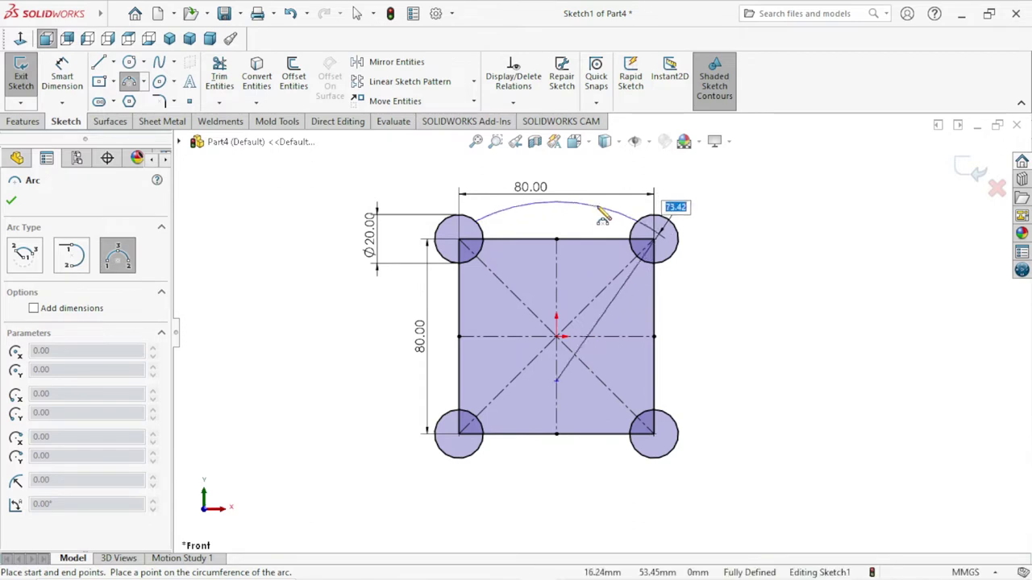
{"action": "left_click", "coordinate": [582, 256]}
{"action": "right_click", "coordinate": [720, 233]}
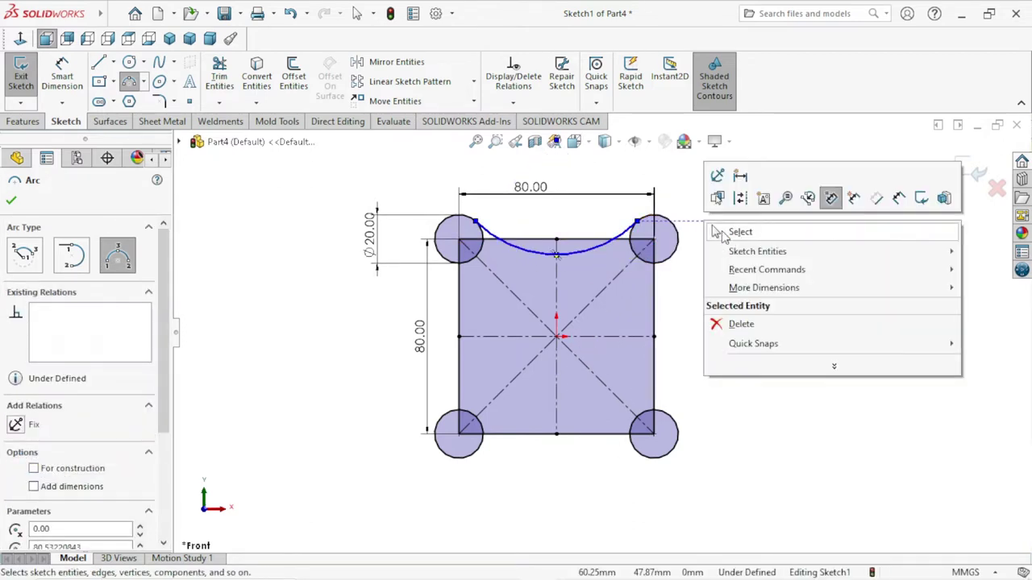
{"action": "left_click", "coordinate": [720, 234]}
{"action": "scroll", "coordinate": [612, 259], "scroll_direction": "down", "scroll_amount": 2}
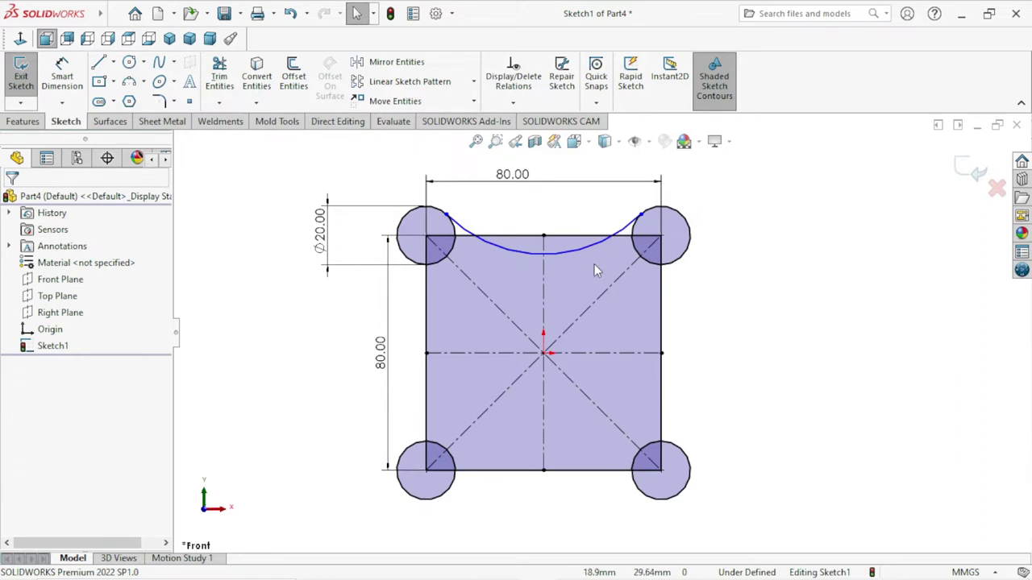
Dimension the top arc's radius to 50 mm
{"action": "left_click", "coordinate": [53, 87]}
{"action": "left_click", "coordinate": [527, 253]}
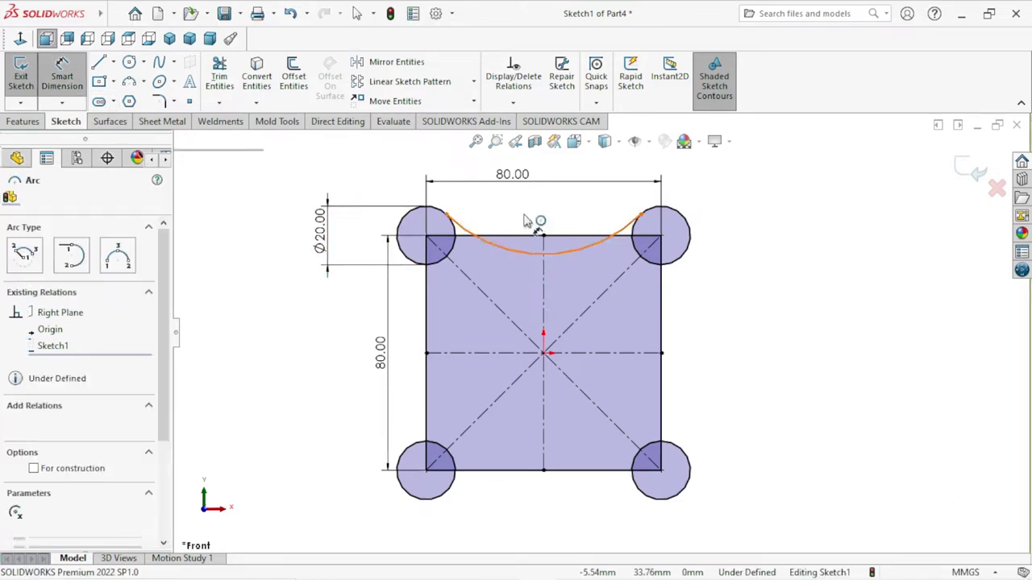
{"action": "left_click", "coordinate": [530, 220]}
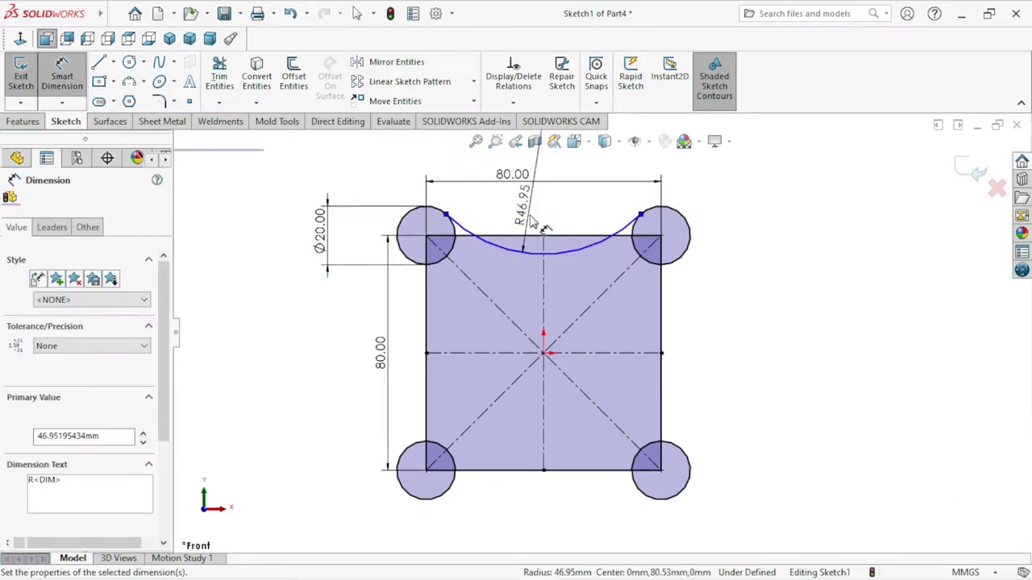
{"action": "type", "text": "50"}
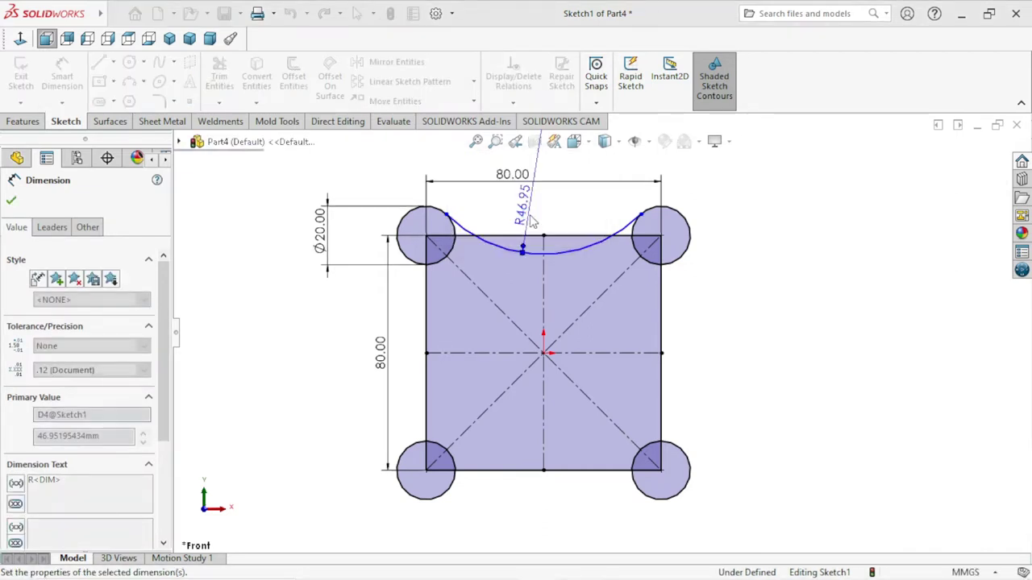
{"action": "key", "text": "Return"}
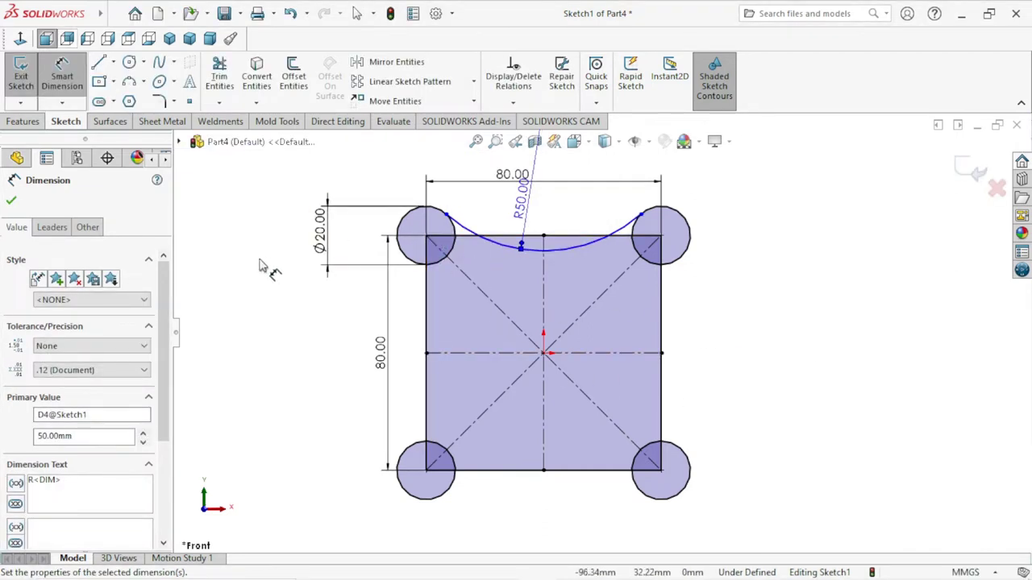
{"action": "left_click", "coordinate": [11, 202]}
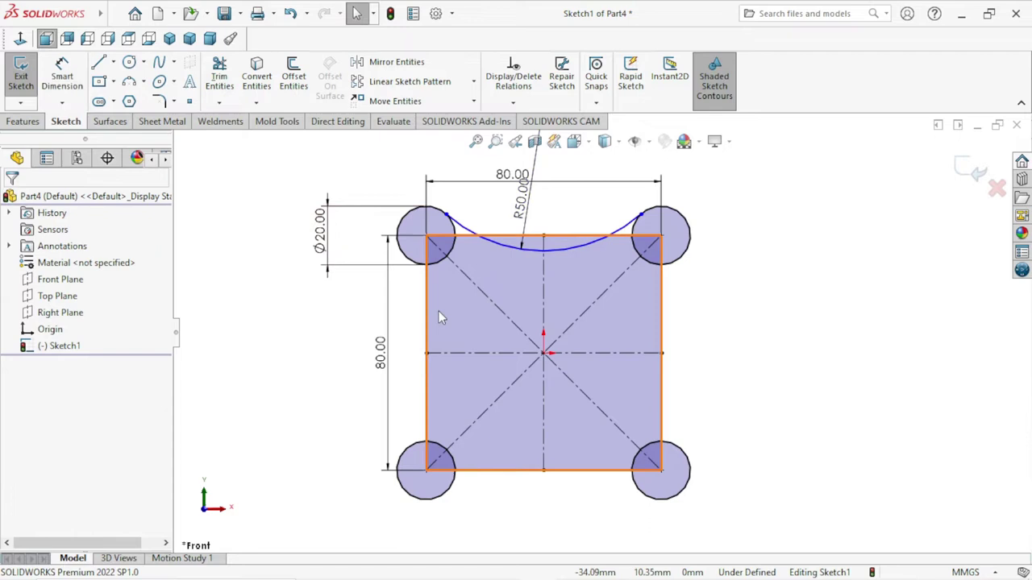
Make the top arc tangent to the top-right circle
{"action": "left_click", "coordinate": [440, 227], "text": "ctrl"}
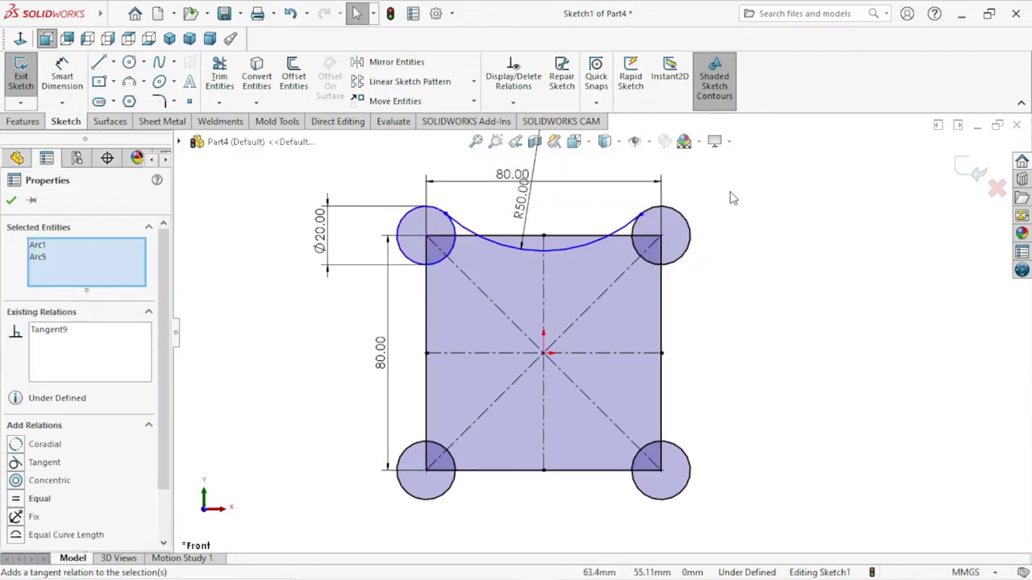
{"action": "key", "text": "Escape"}
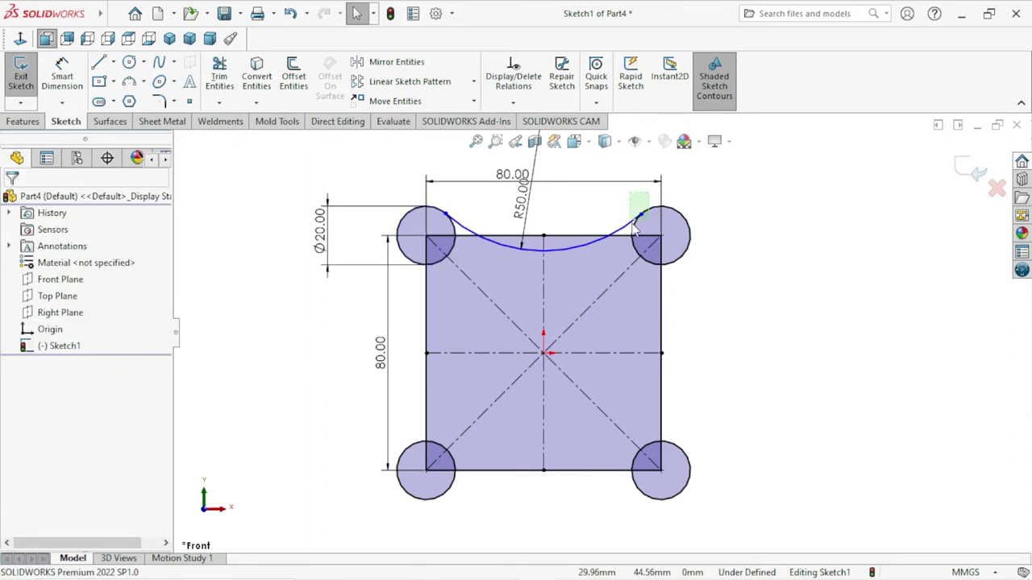
{"action": "left_click_drag", "start_coordinate": [649, 193], "coordinate": [631, 225]}
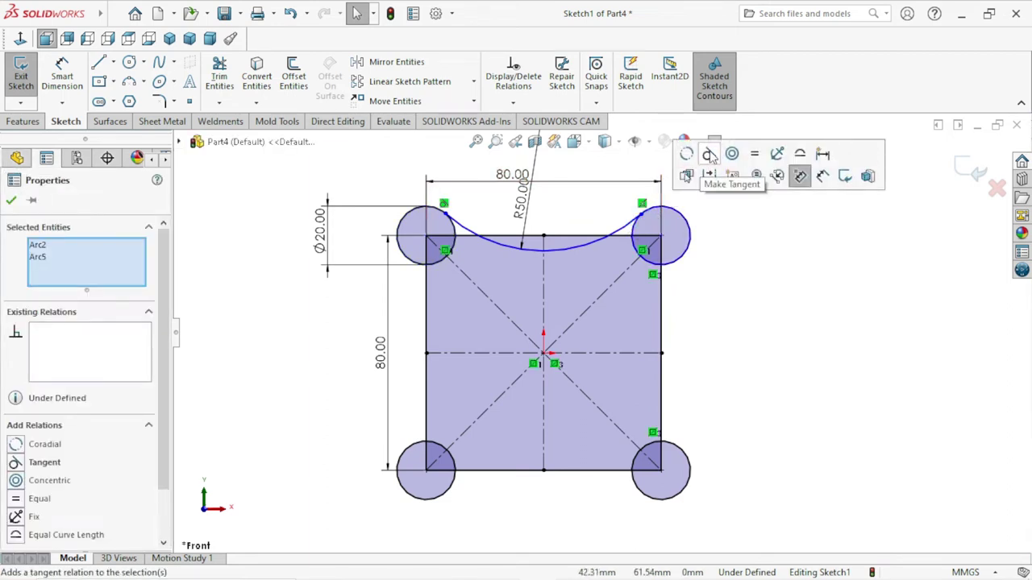
{"action": "left_click", "coordinate": [714, 155]}
{"action": "scroll", "coordinate": [677, 324], "scroll_direction": "up", "scroll_amount": 2}
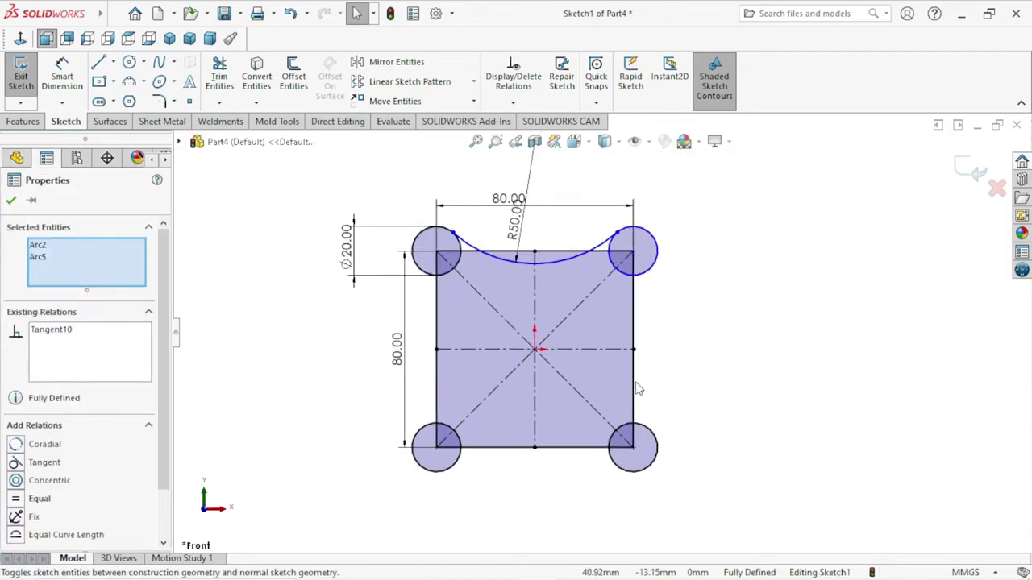
{"action": "left_click", "coordinate": [9, 198]}
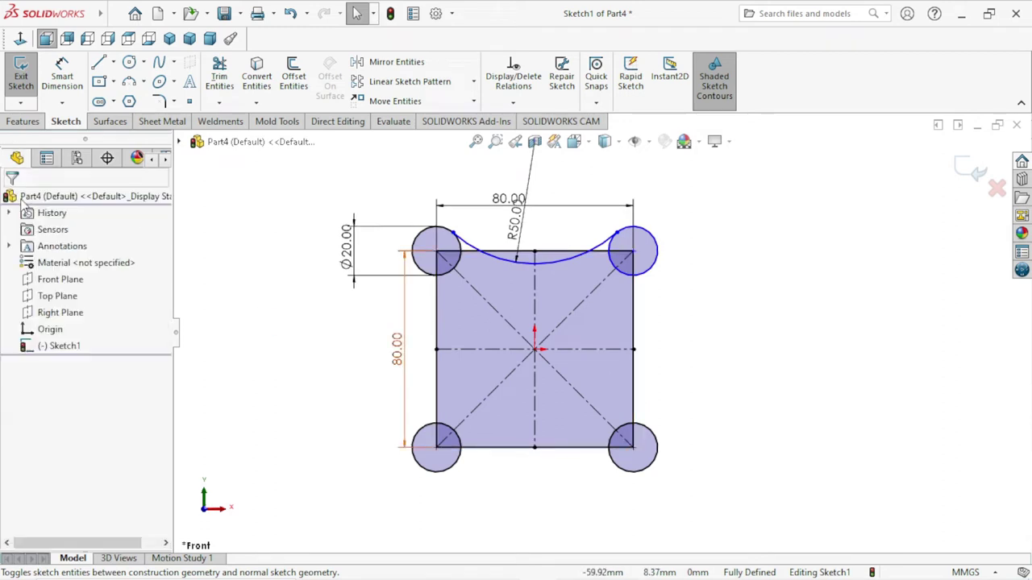
Mirror the top R50 arc across the horizontal centerline to bridge the bottom circles
{"action": "left_click", "coordinate": [385, 65]}
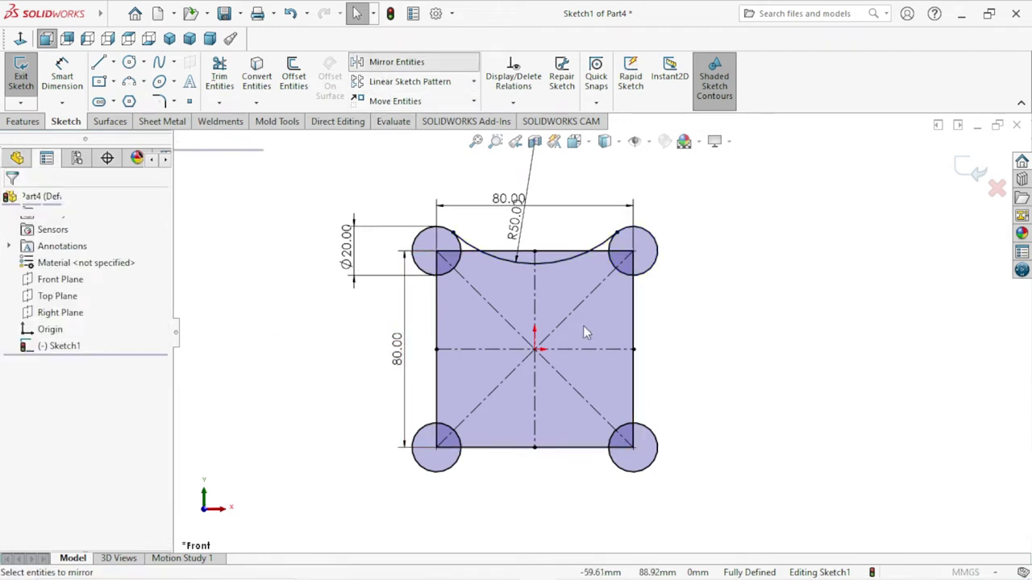
{"action": "left_click", "coordinate": [520, 266]}
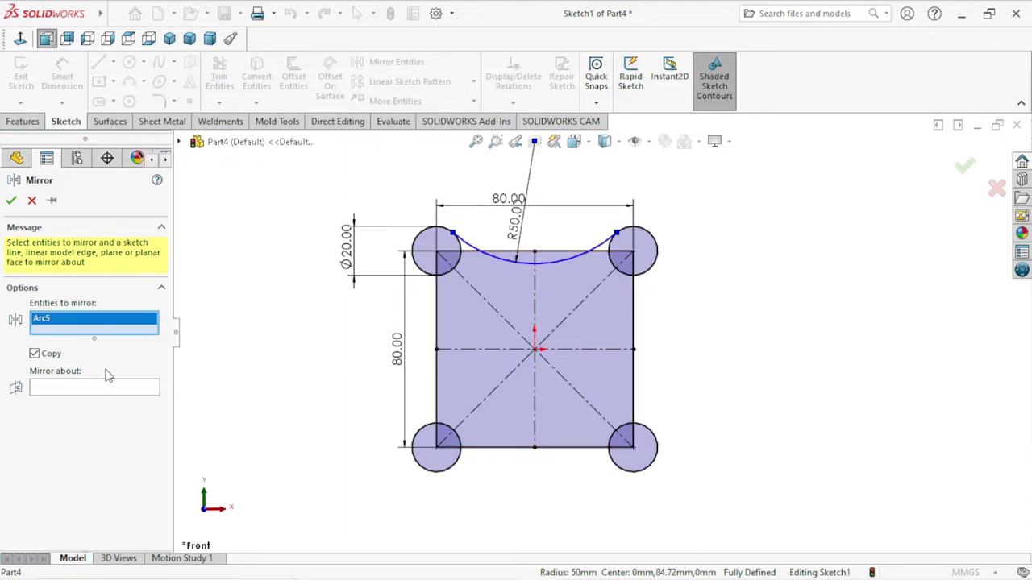
{"action": "left_click", "coordinate": [50, 388]}
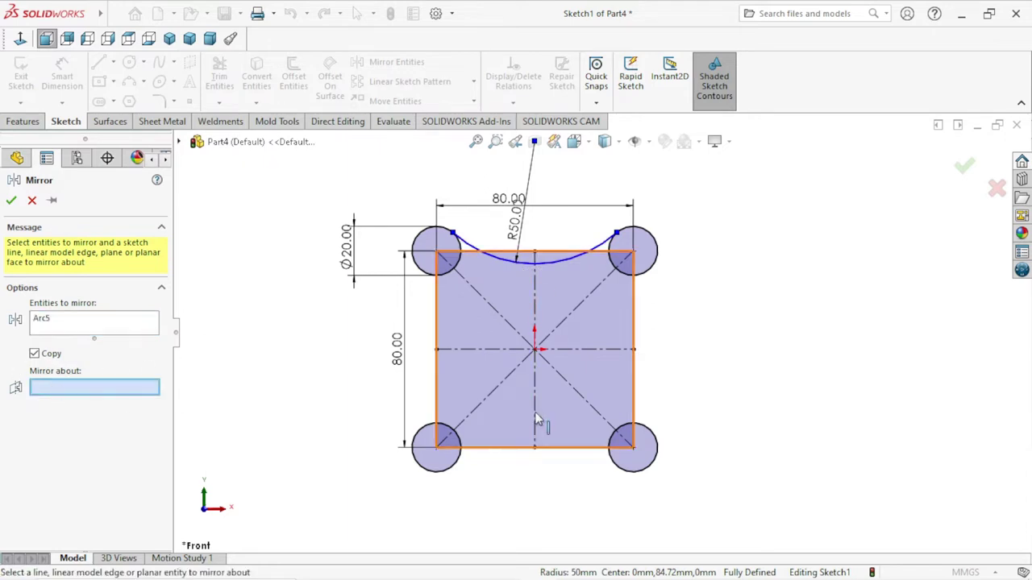
{"action": "left_click", "coordinate": [504, 350]}
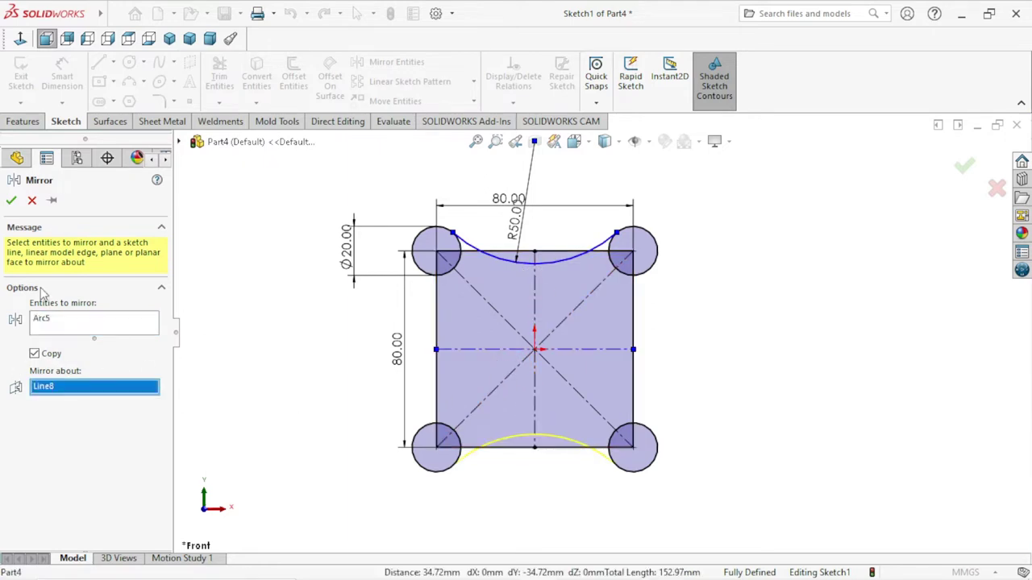
{"action": "left_click", "coordinate": [12, 201]}
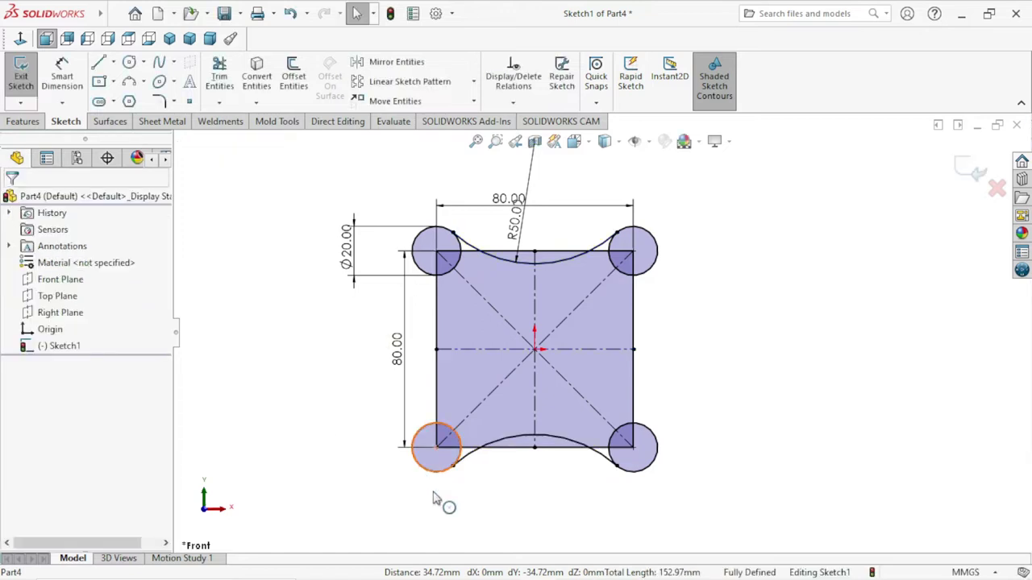
{"action": "middle_click_drag", "start_coordinate": [528, 478], "coordinate": [530, 473], "text": "ctrl"}
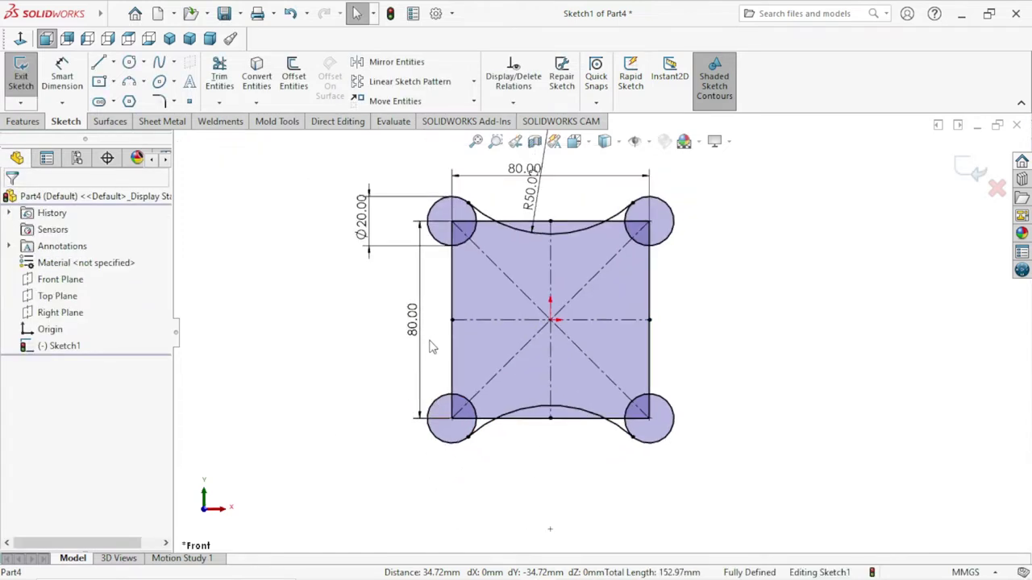
Draw a 3-point arc between the top-left and bottom-left circles, bowing inward
{"action": "left_click", "coordinate": [129, 81]}
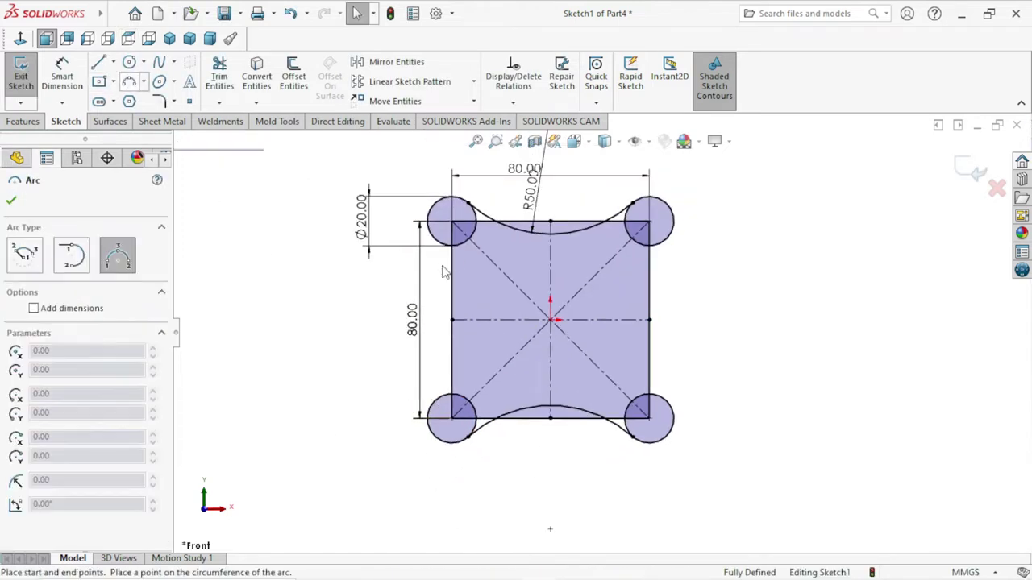
{"action": "left_click", "coordinate": [452, 247]}
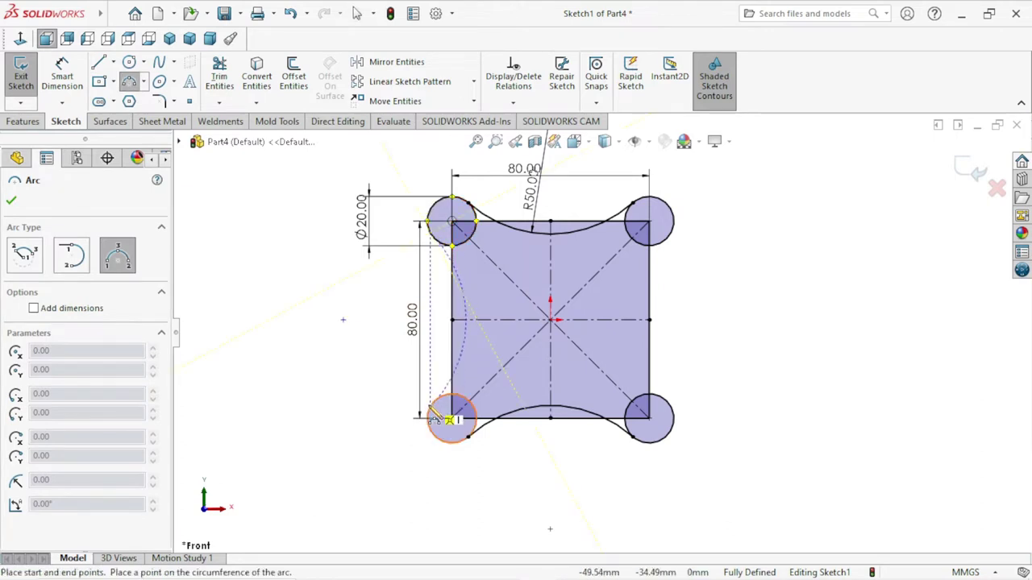
{"action": "left_click", "coordinate": [451, 393]}
{"action": "left_click", "coordinate": [463, 344]}
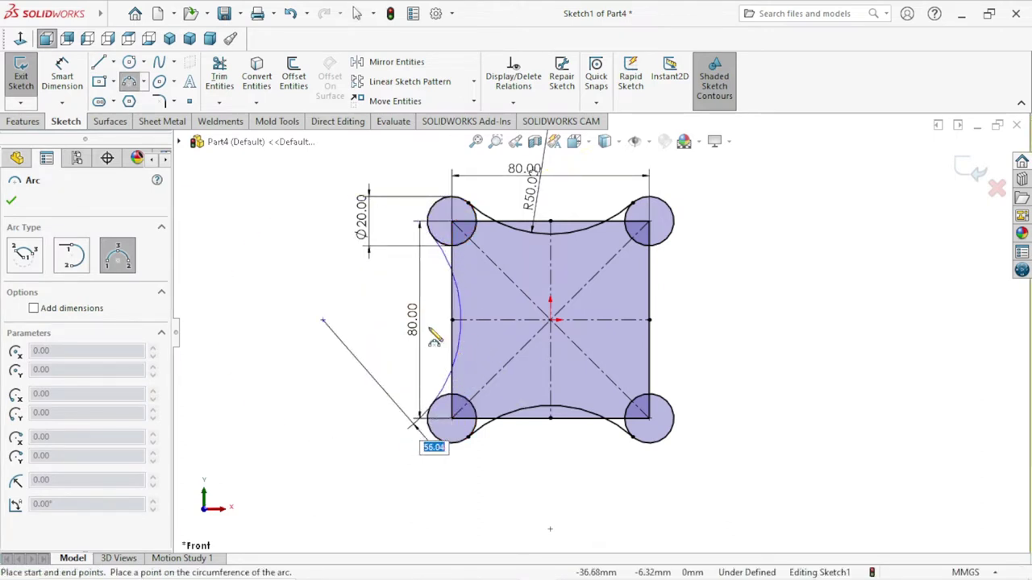
{"action": "right_click", "coordinate": [304, 311]}
{"action": "left_click", "coordinate": [305, 310]}
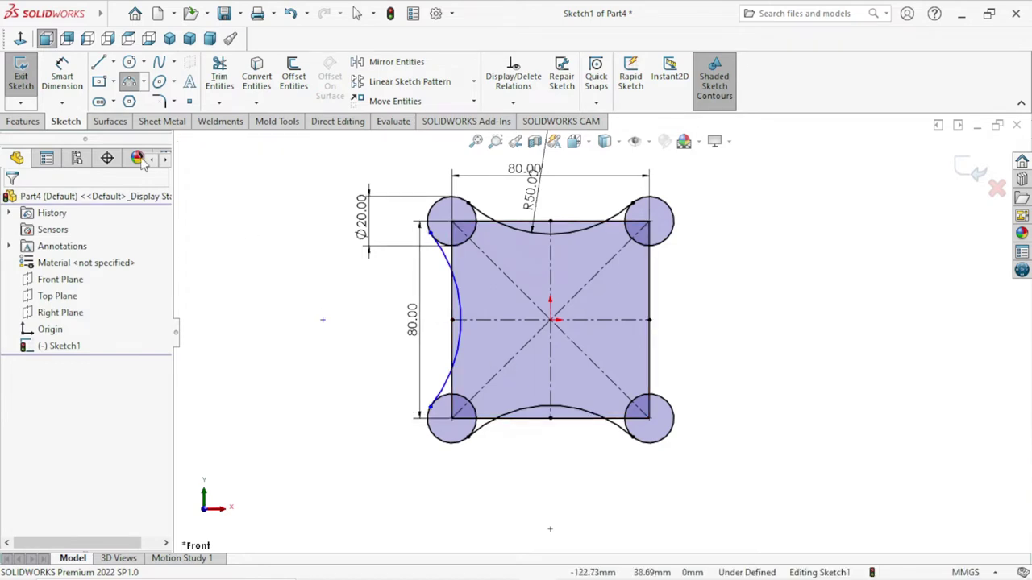
Dimension the left arc's radius to 50 mm
{"action": "left_click", "coordinate": [62, 74]}
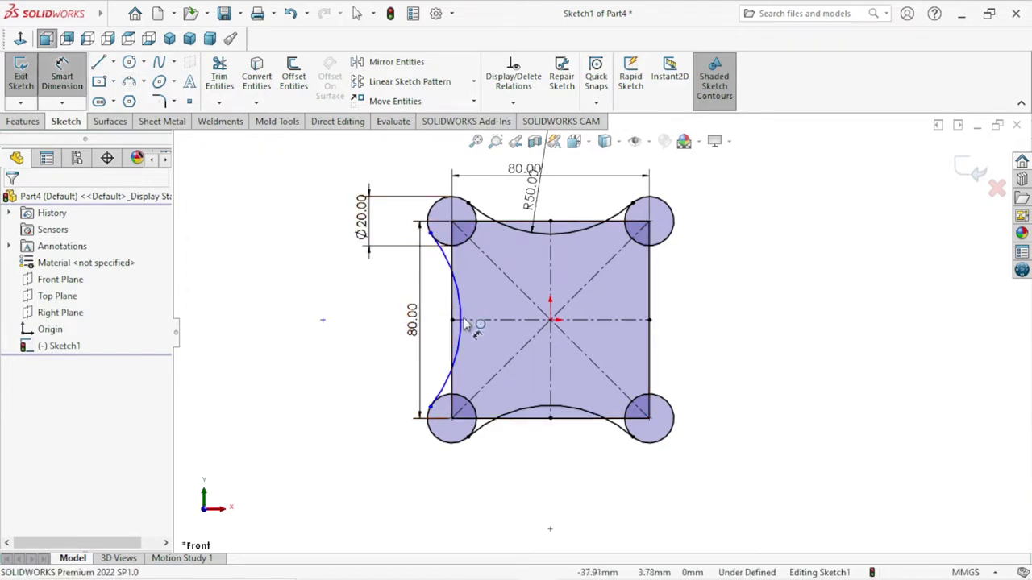
{"action": "left_click", "coordinate": [459, 323]}
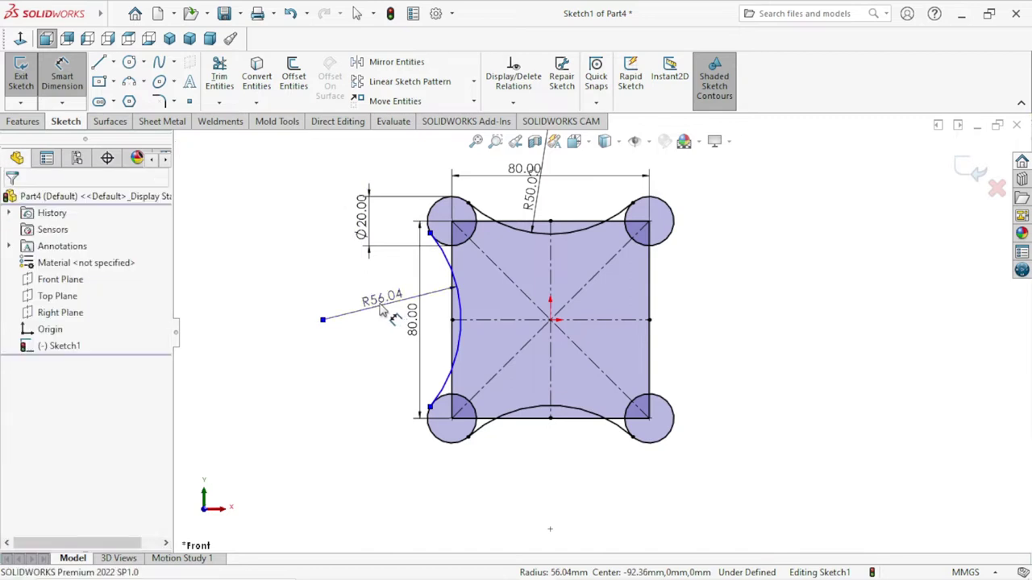
{"action": "left_click", "coordinate": [382, 312]}
{"action": "key", "text": "Escape"}
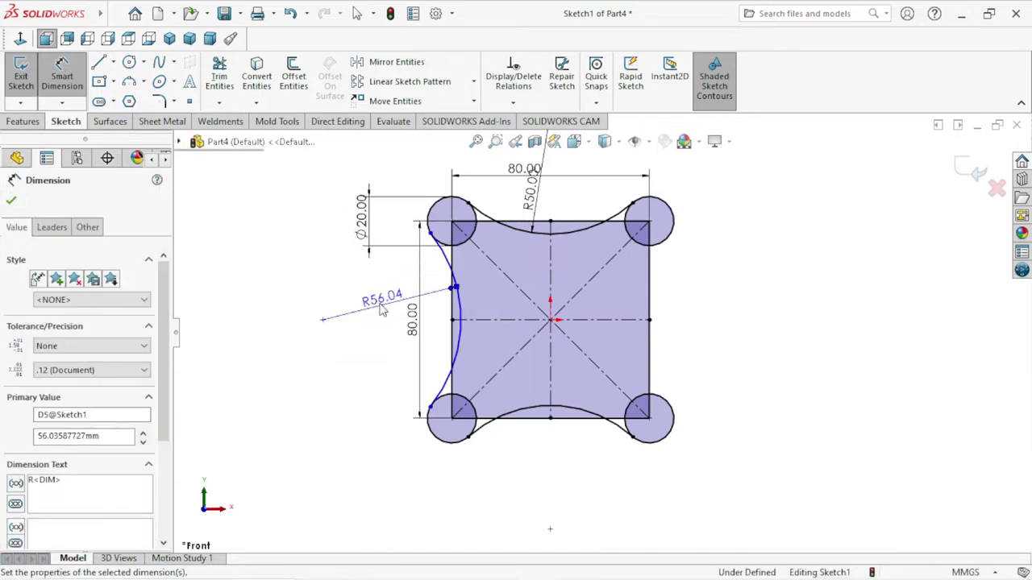
{"action": "left_click", "coordinate": [11, 200]}
{"action": "middle_click_drag", "start_coordinate": [482, 311], "coordinate": [555, 338], "text": "ctrl"}
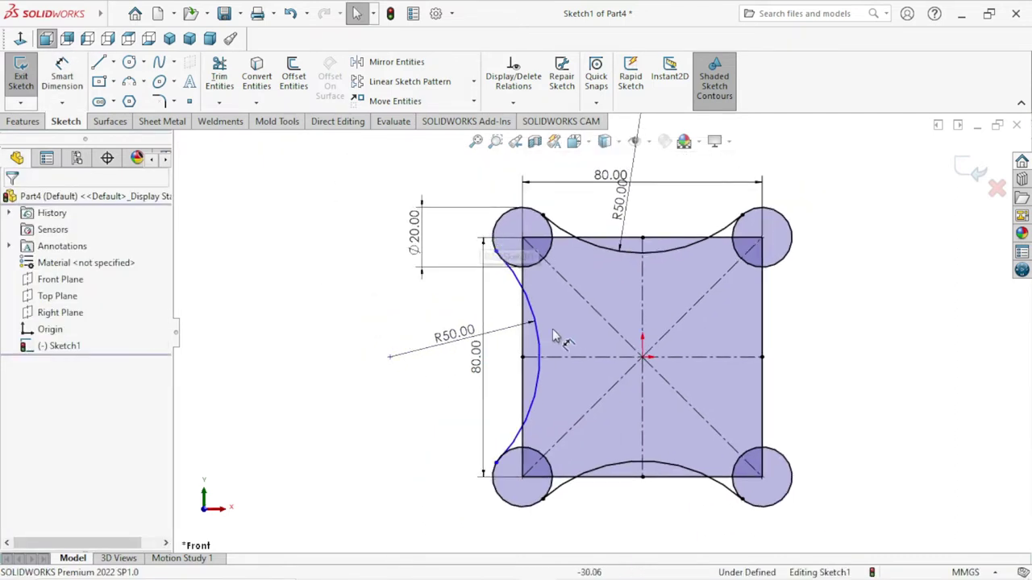
Make the left arc tangent to both the top-left and bottom-left circles
{"action": "left_click", "coordinate": [500, 251]}
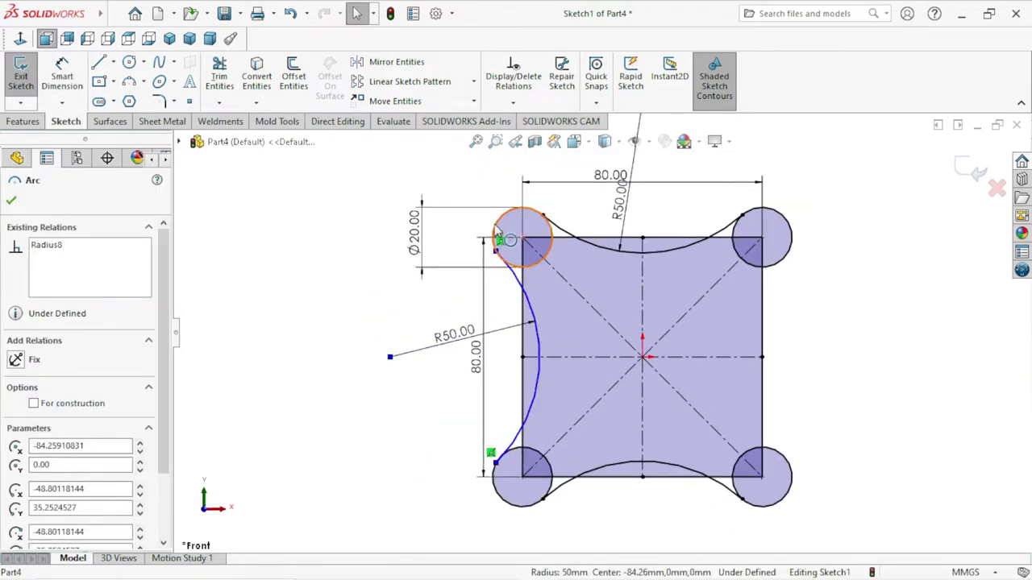
{"action": "left_click", "coordinate": [519, 249], "text": "ctrl"}
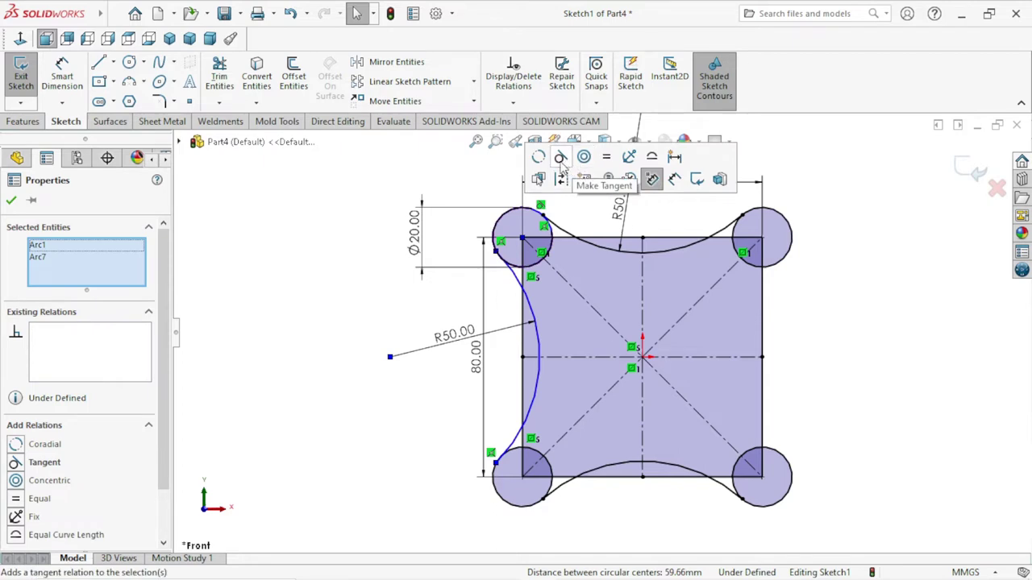
{"action": "left_click", "coordinate": [651, 175]}
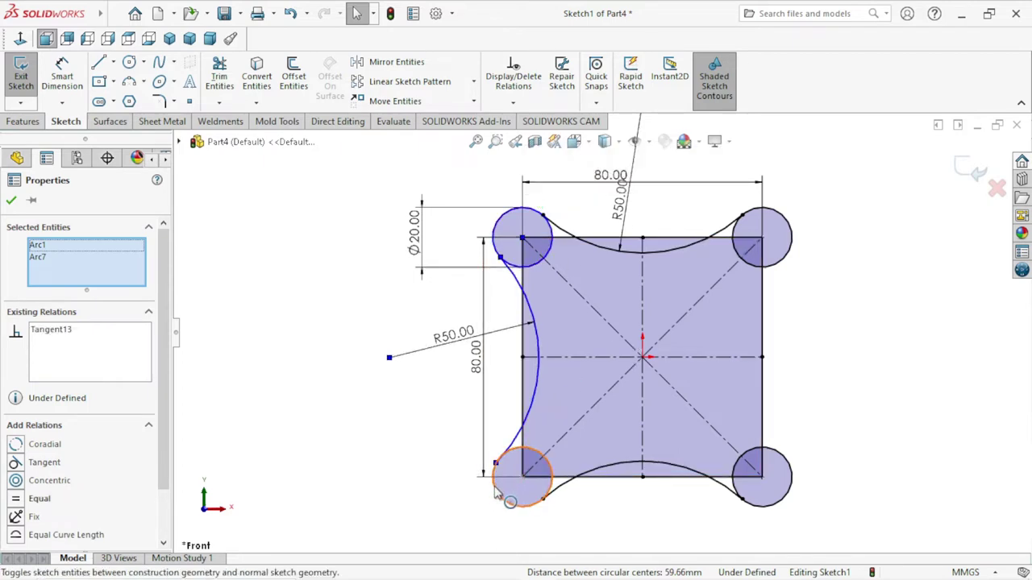
{"action": "left_click", "coordinate": [497, 493]}
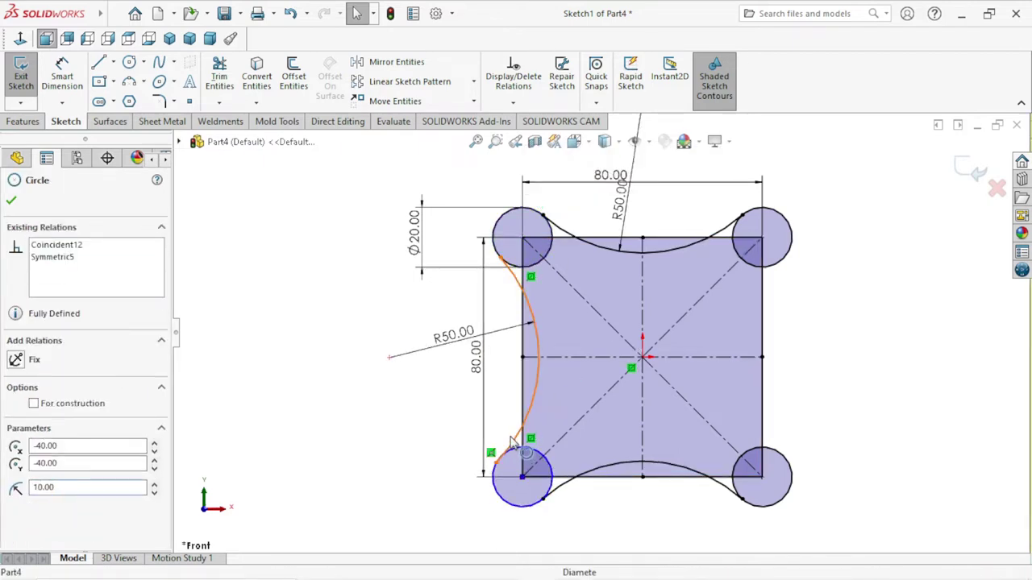
{"action": "left_click", "coordinate": [512, 442]}
{"action": "left_click", "coordinate": [504, 461], "text": "ctrl"}
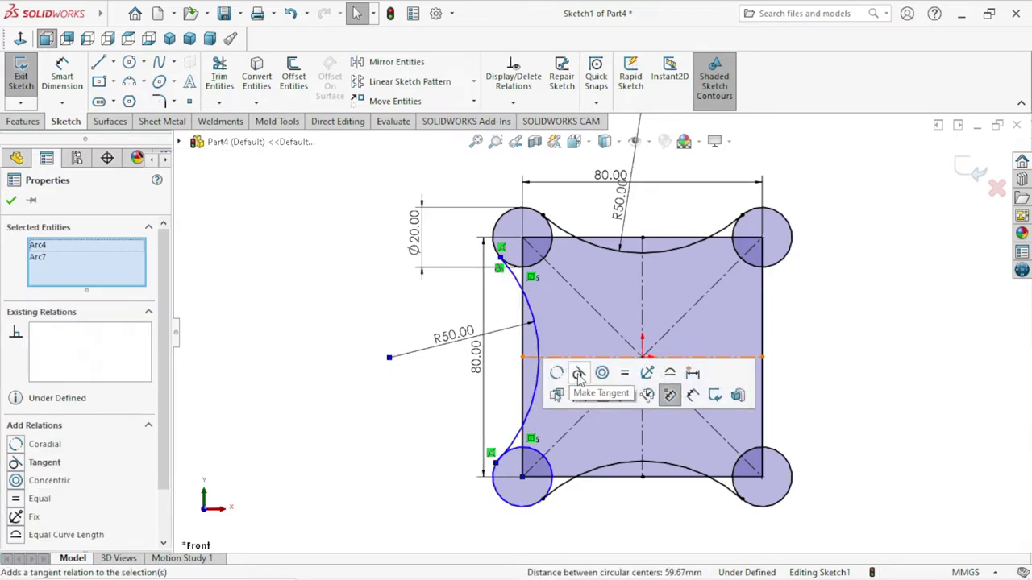
{"action": "left_click", "coordinate": [578, 376]}
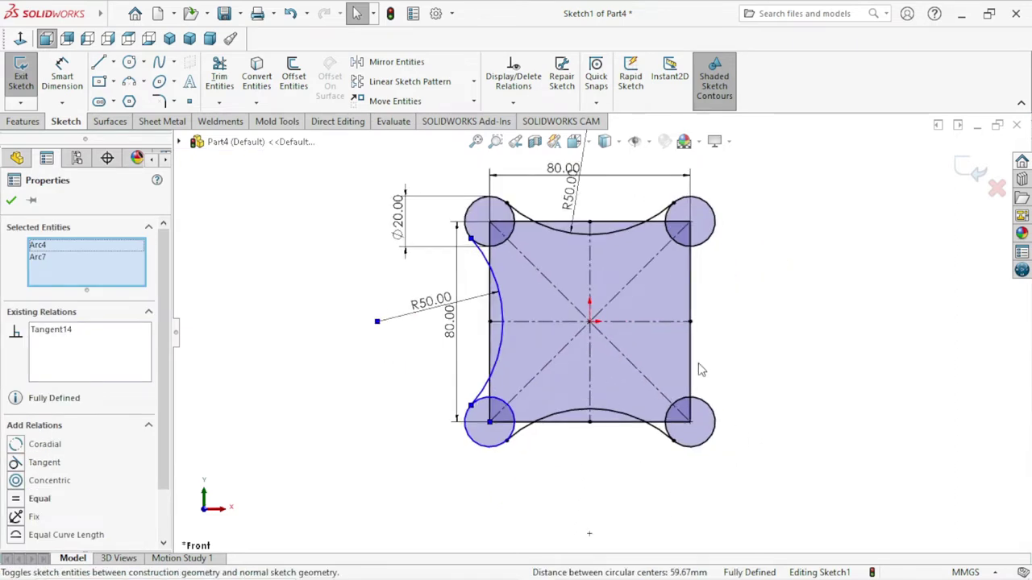
{"action": "scroll", "coordinate": [700, 370], "scroll_direction": "down", "scroll_amount": 2}
{"action": "key", "text": "Escape"}
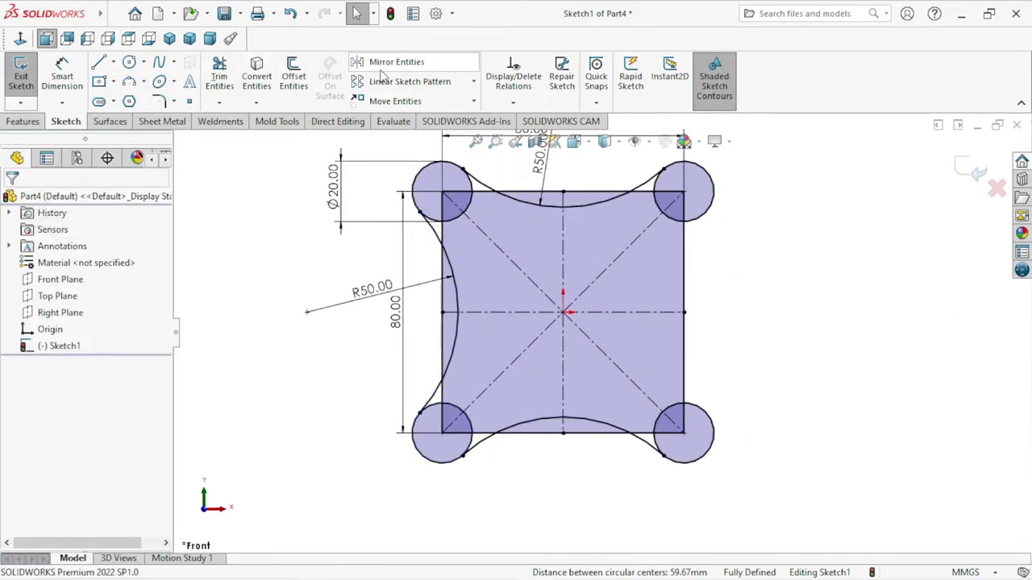
Mirror the left R50 arc across the vertical centerline onto the right circles, then zoom to fit
{"action": "left_click", "coordinate": [388, 62]}
{"action": "left_click", "coordinate": [453, 278]}
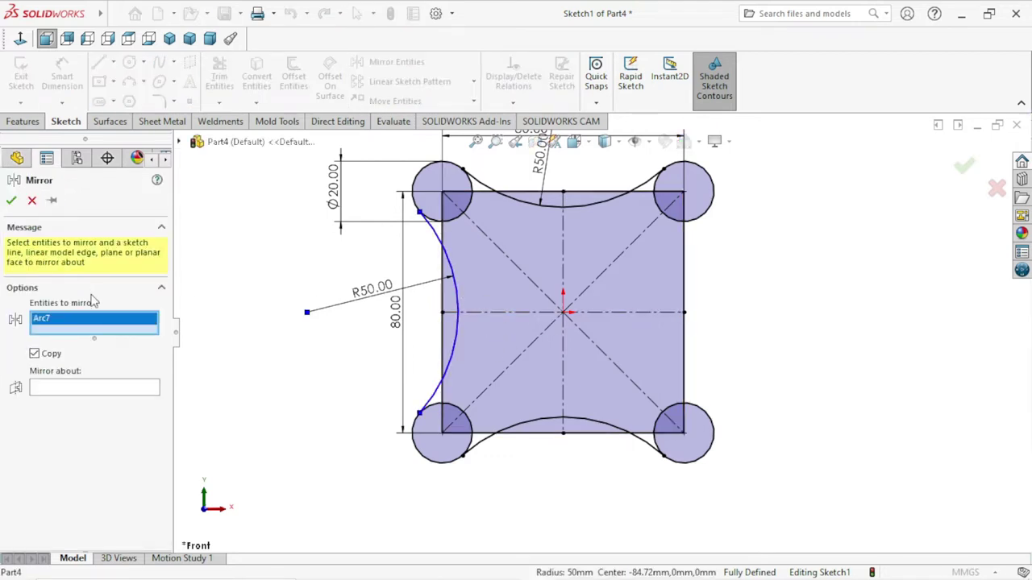
{"action": "left_click", "coordinate": [103, 390]}
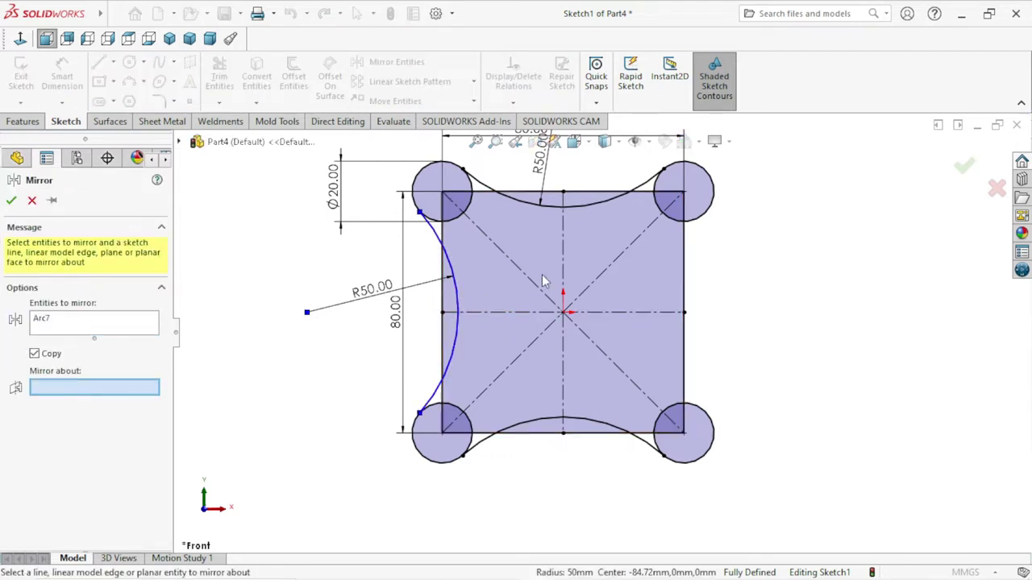
{"action": "left_click", "coordinate": [564, 266]}
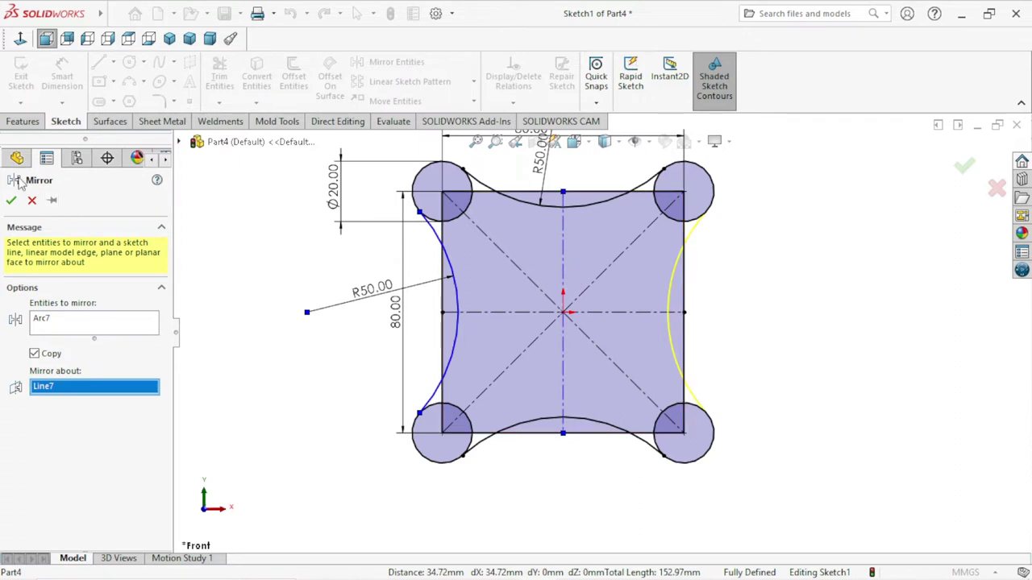
{"action": "left_click", "coordinate": [11, 200]}
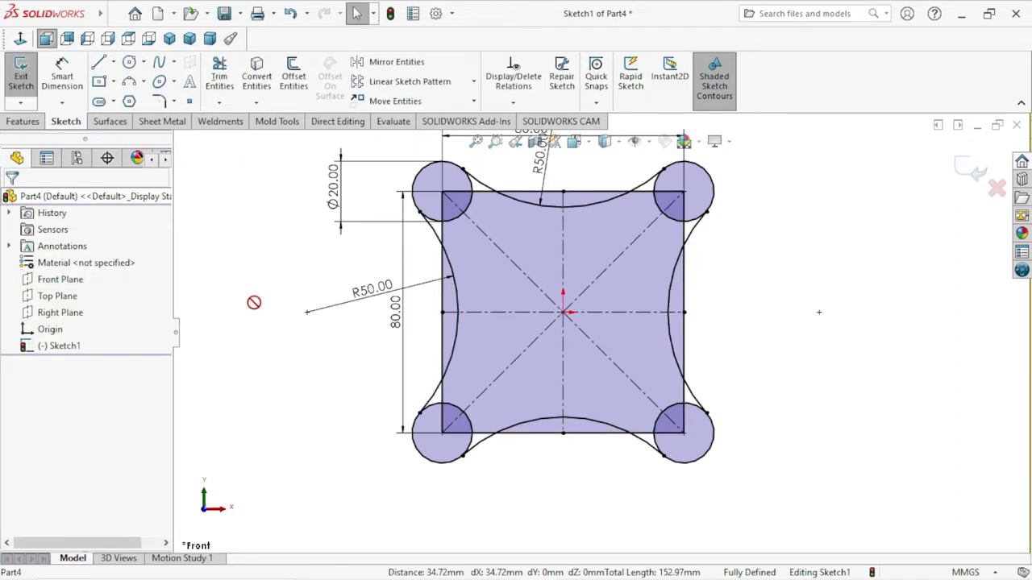
{"action": "key", "text": "f"}
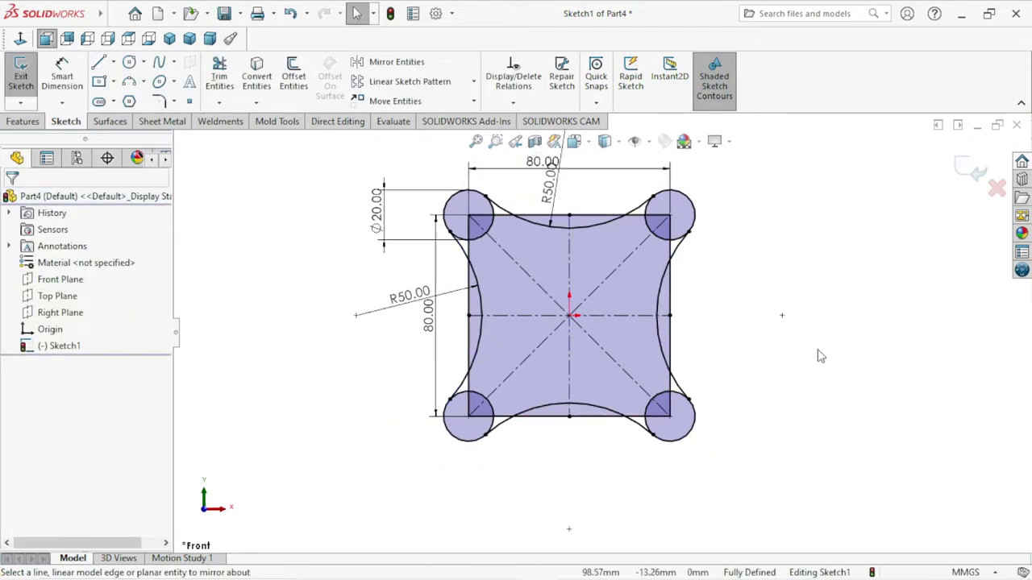
{"action": "scroll", "coordinate": [737, 288], "scroll_direction": "down", "scroll_amount": 2}
Move the R50.00 labels and the Ø20.00 label clear of the geometry, then zoom to fit
{"action": "scroll", "coordinate": [720, 339], "scroll_direction": "up", "scroll_amount": 2}
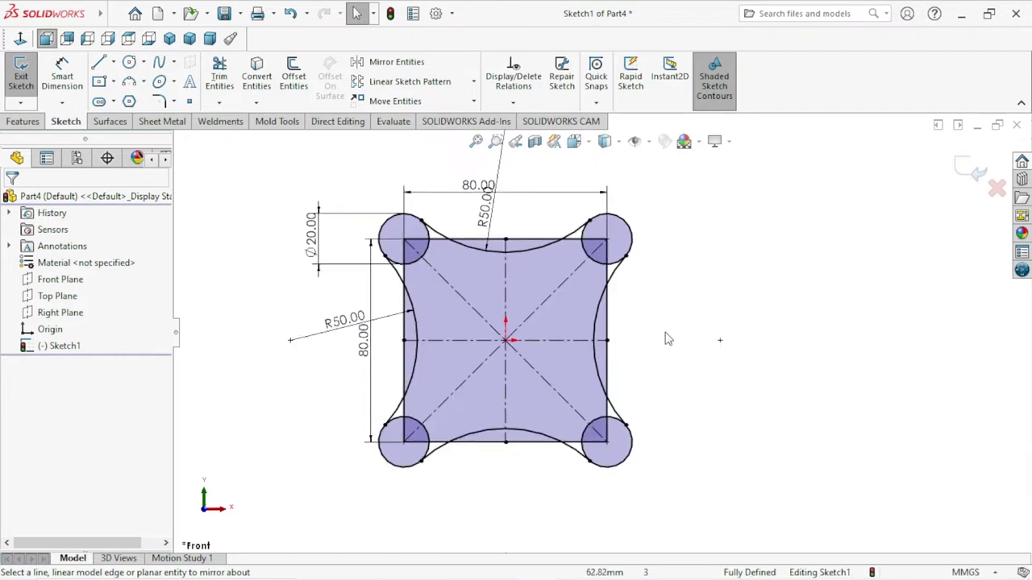
{"action": "left_click_drag", "start_coordinate": [488, 212], "coordinate": [536, 196]}
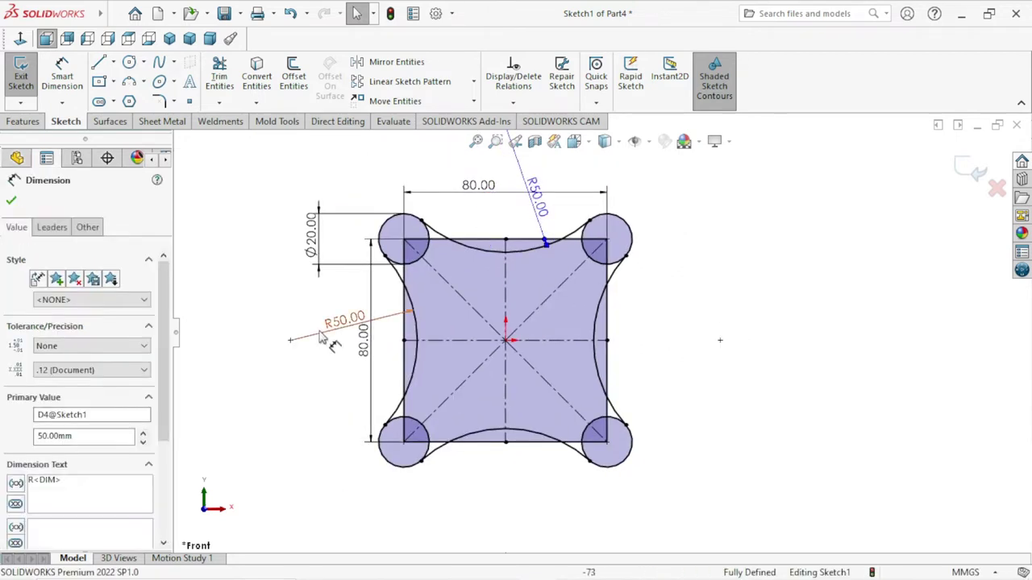
{"action": "left_click", "coordinate": [367, 367]}
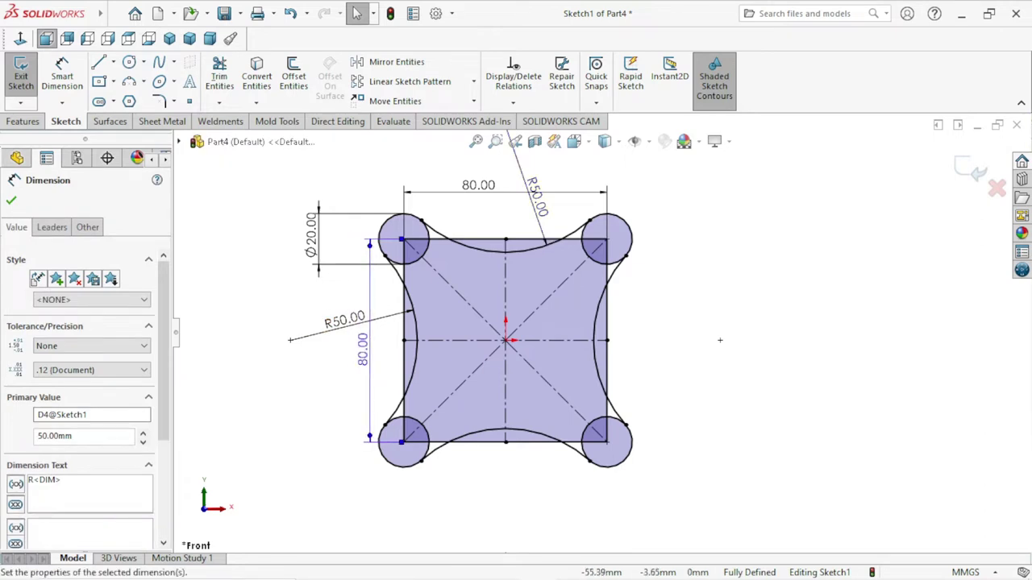
{"action": "mouse_move", "coordinate": [345, 320]}
{"action": "left_mouse_down"}
{"action": "mouse_move", "coordinate": [291, 315]}
{"action": "mouse_move", "coordinate": [321, 324]}
{"action": "left_mouse_up"}
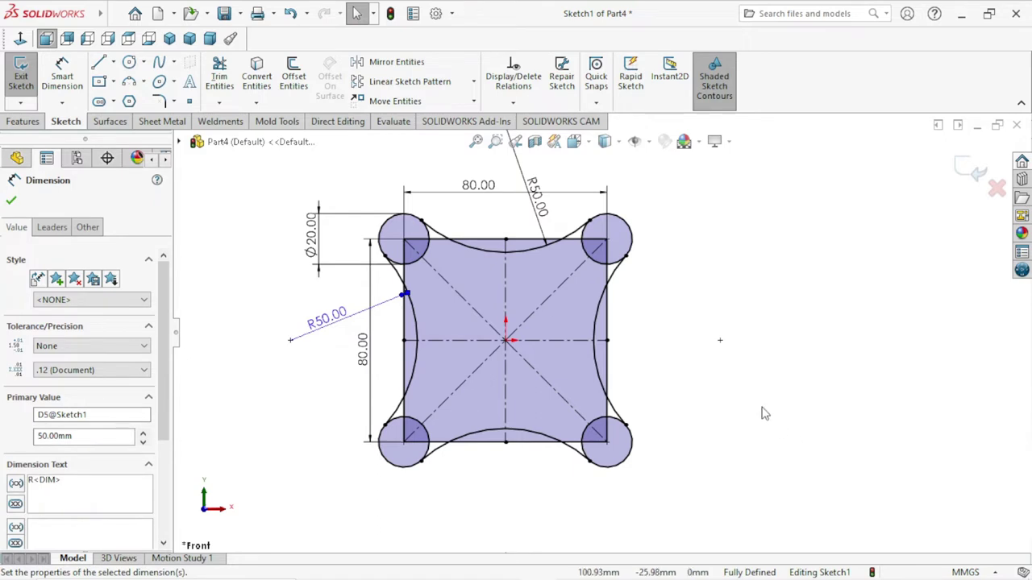
{"action": "left_click", "coordinate": [798, 435]}
{"action": "left_click_drag", "start_coordinate": [301, 229], "coordinate": [347, 177]}
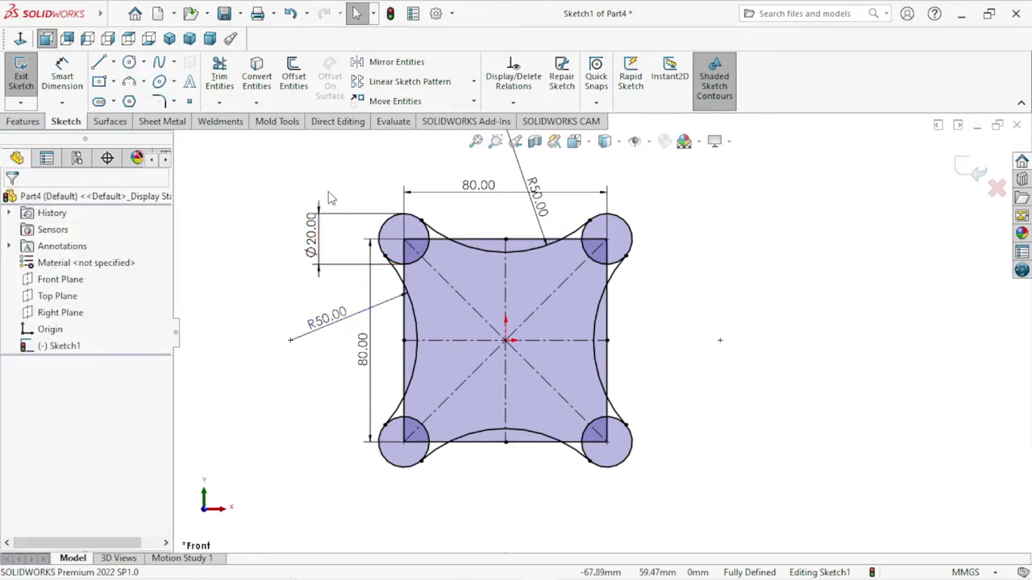
{"action": "left_click", "coordinate": [311, 234]}
{"action": "left_click_drag", "start_coordinate": [311, 250], "coordinate": [344, 192]}
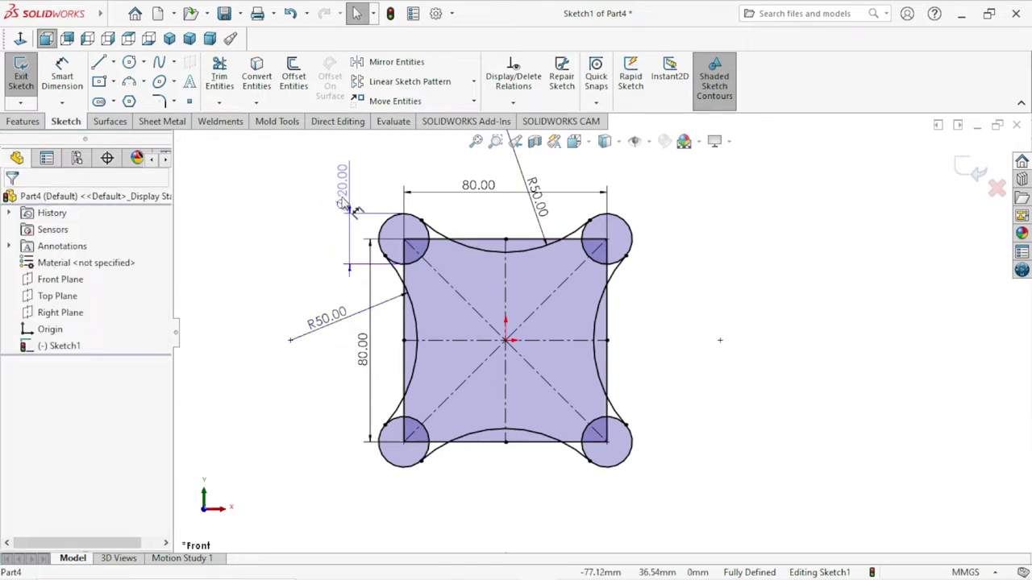
{"action": "key", "text": "Escape"}
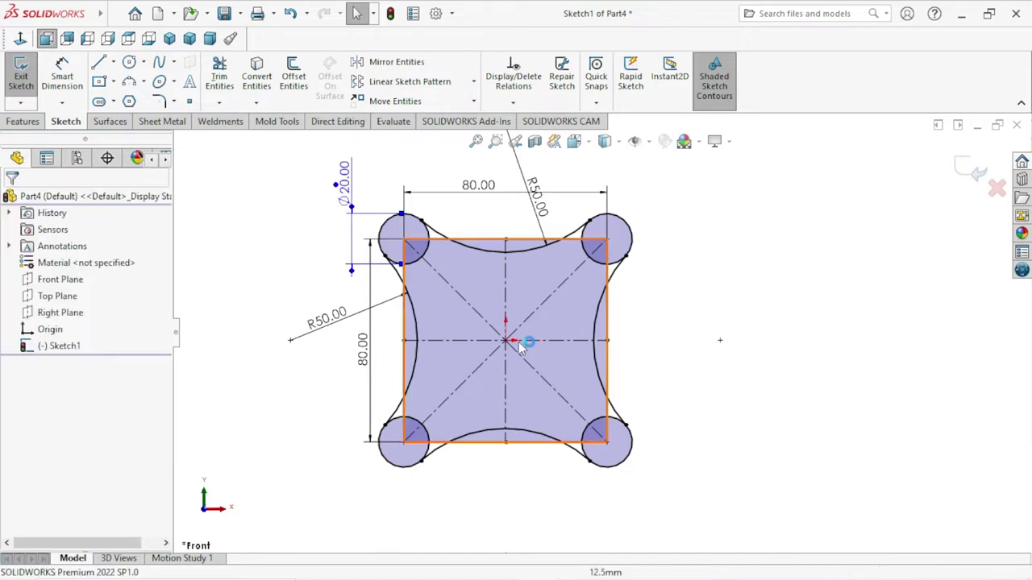
{"action": "key", "text": "f"}
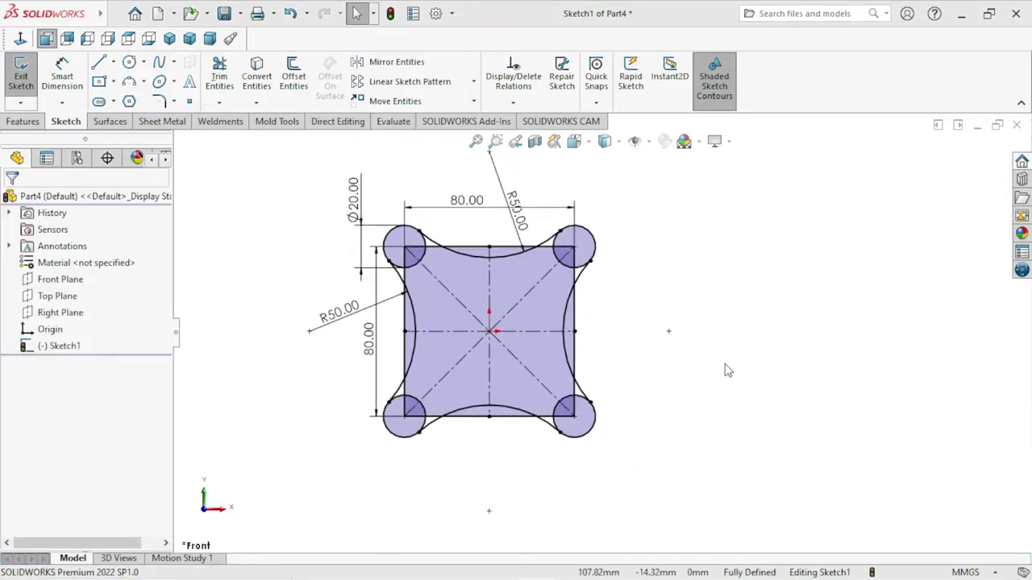
Power-trim the square's top edge, the top-right circle's inner arcs and the conflicting extra line
{"action": "left_click", "coordinate": [219, 102]}
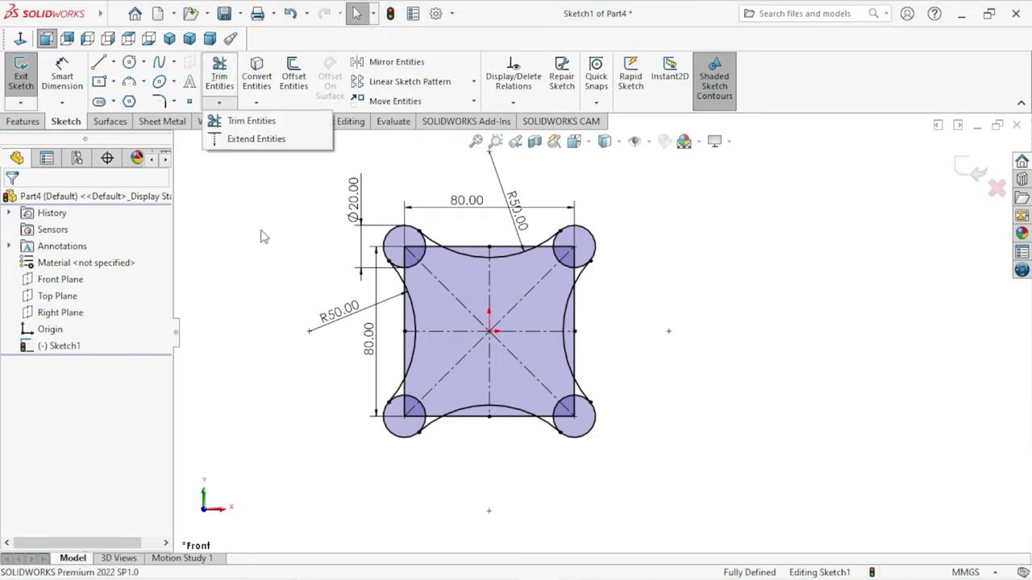
{"action": "left_click", "coordinate": [248, 121]}
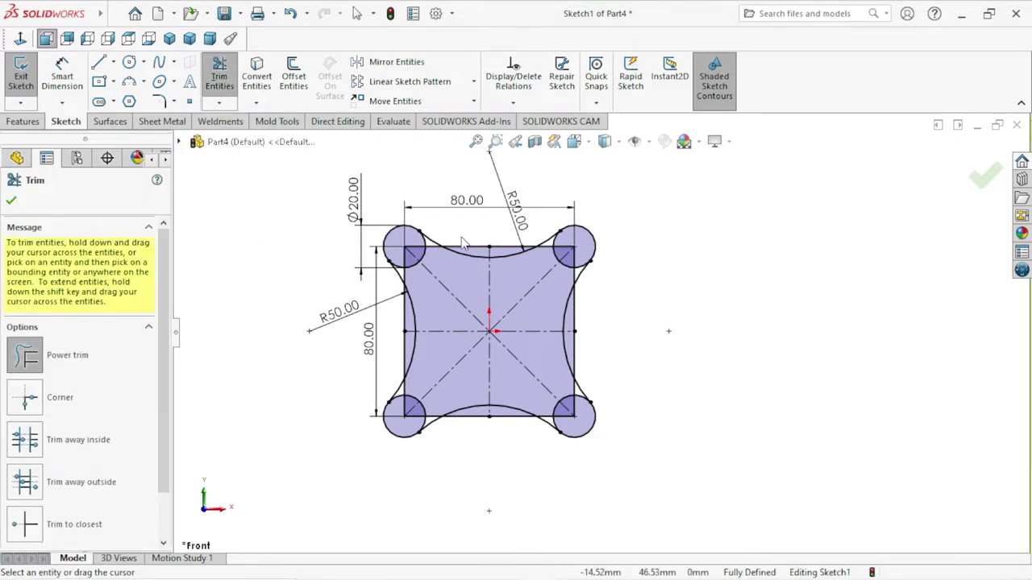
{"action": "left_click_drag", "start_coordinate": [462, 242], "coordinate": [473, 255]}
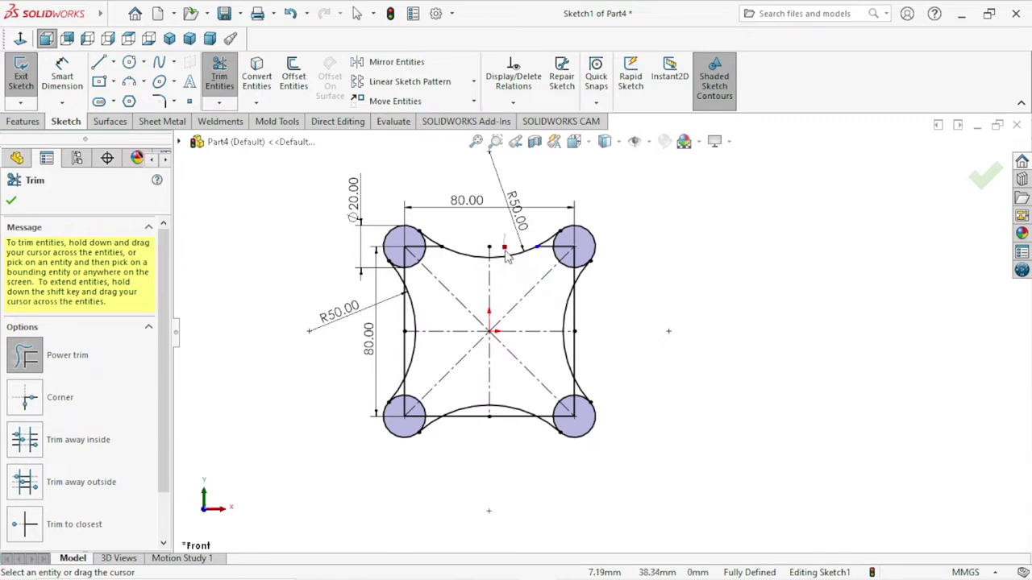
{"action": "scroll", "coordinate": [574, 250], "scroll_direction": "down", "scroll_amount": 3}
{"action": "scroll", "coordinate": [747, 341], "scroll_direction": "down", "scroll_amount": 3}
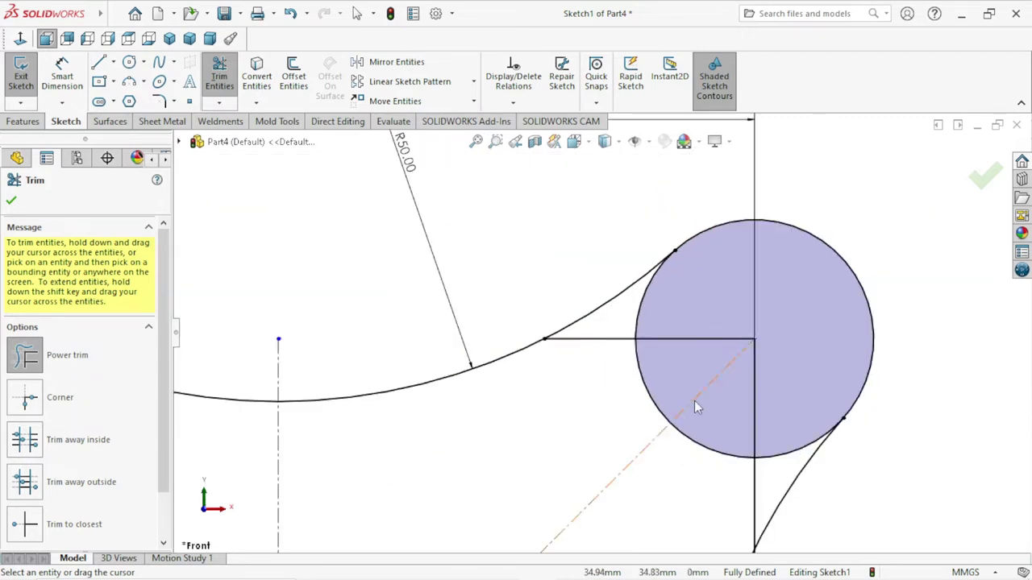
{"action": "left_click_drag", "start_coordinate": [577, 369], "coordinate": [677, 330]}
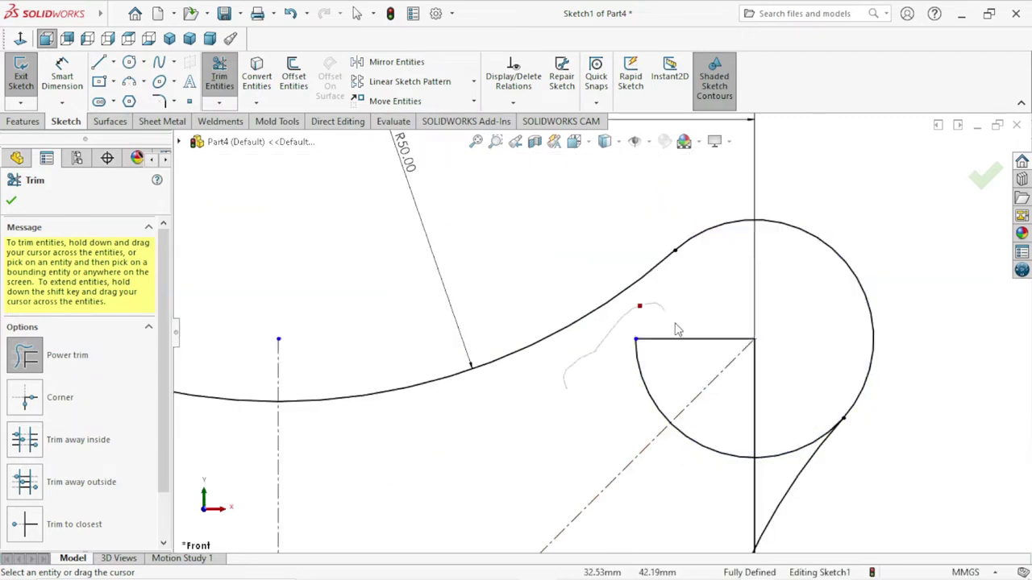
{"action": "left_click_drag", "start_coordinate": [675, 498], "coordinate": [736, 449]}
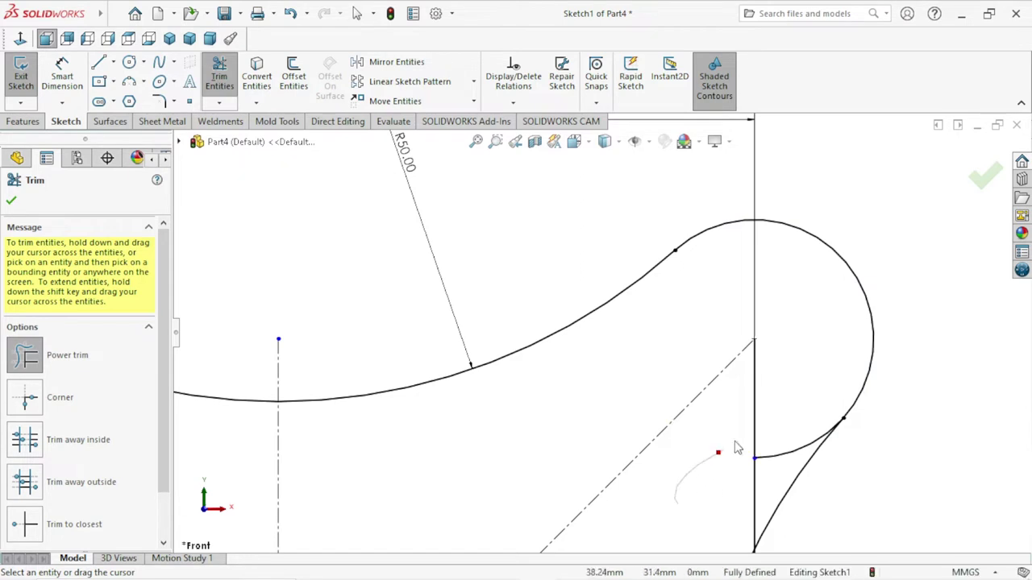
{"action": "left_click_drag", "start_coordinate": [729, 504], "coordinate": [709, 484]}
{"action": "scroll", "coordinate": [646, 414], "scroll_direction": "up", "scroll_amount": 3}
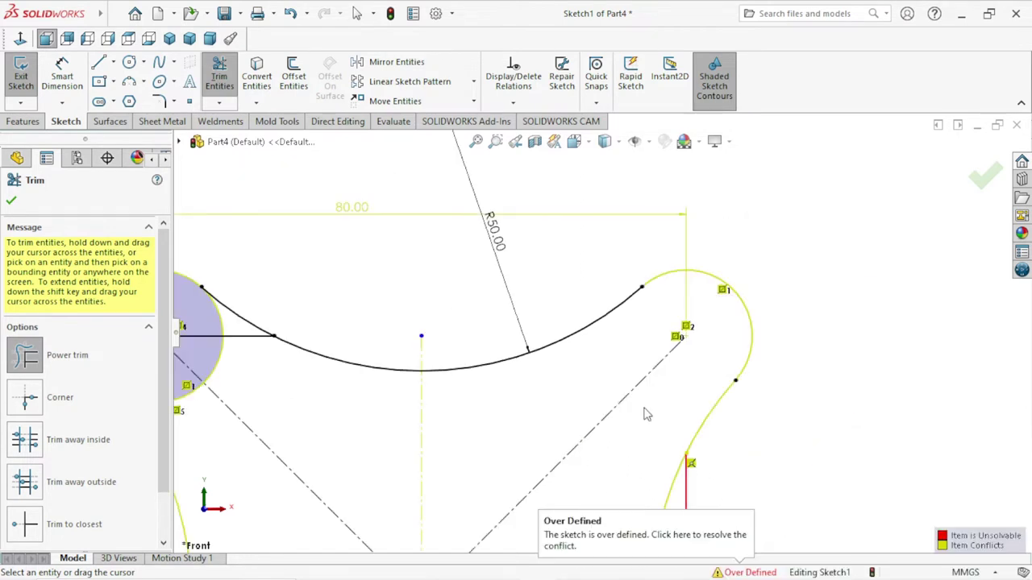
{"action": "scroll", "coordinate": [645, 412], "scroll_direction": "up", "scroll_amount": 5}
{"action": "scroll", "coordinate": [586, 425], "scroll_direction": "down", "scroll_amount": 2}
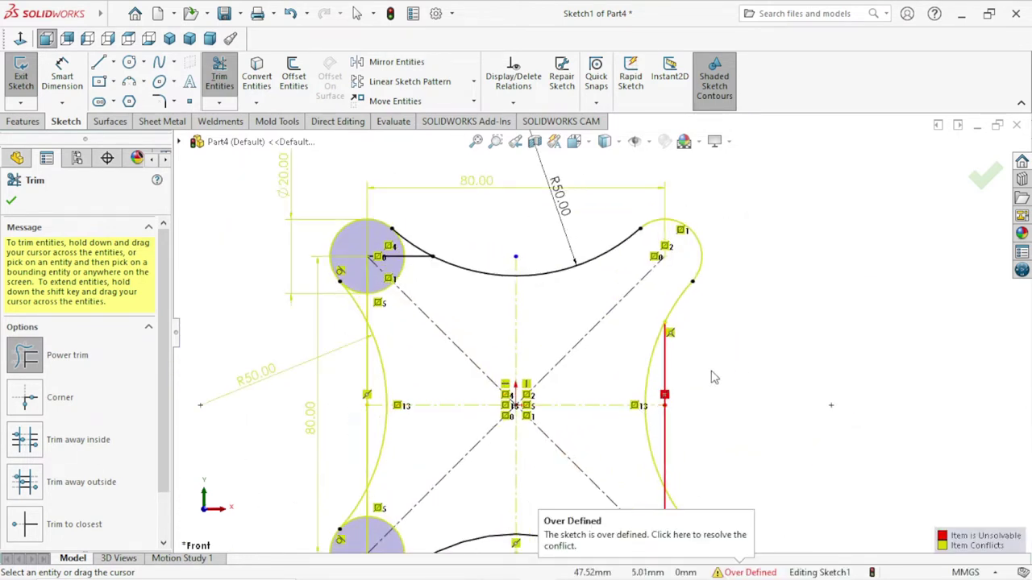
{"action": "scroll", "coordinate": [699, 364], "scroll_direction": "down", "scroll_amount": 1}
{"action": "left_click_drag", "start_coordinate": [680, 363], "coordinate": [685, 438]}
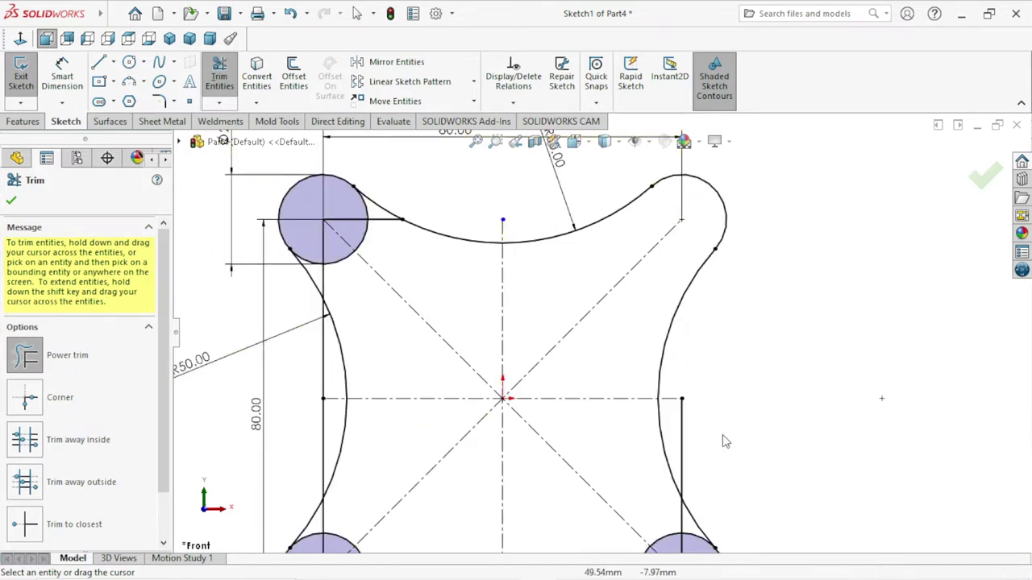
Trim the bottom-right circle's inner arc and the bottom-edge segments at that corner
{"action": "scroll", "coordinate": [679, 448], "scroll_direction": "up", "scroll_amount": 5}
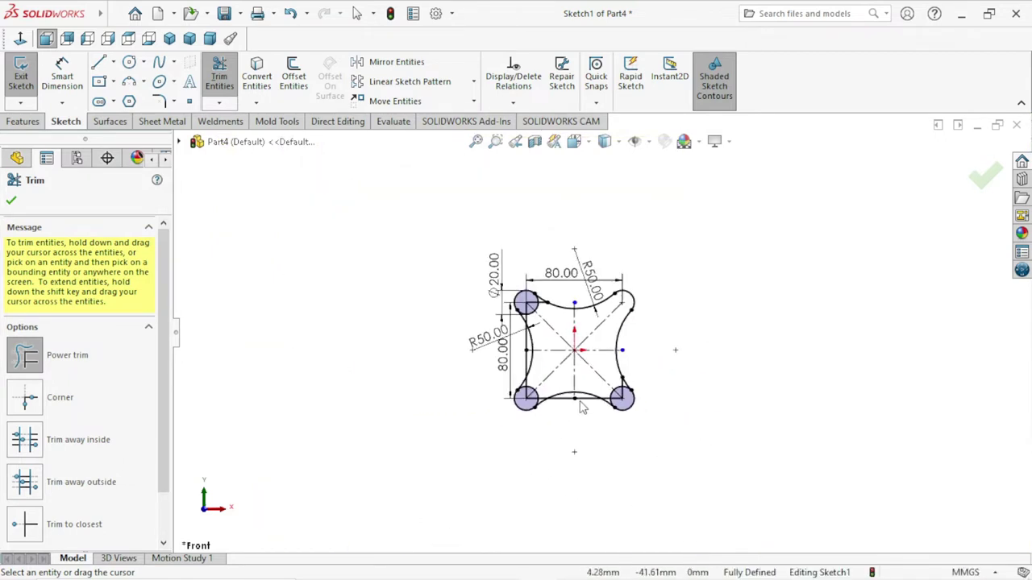
{"action": "scroll", "coordinate": [637, 419], "scroll_direction": "down", "scroll_amount": 1}
{"action": "scroll", "coordinate": [674, 367], "scroll_direction": "down", "scroll_amount": 4}
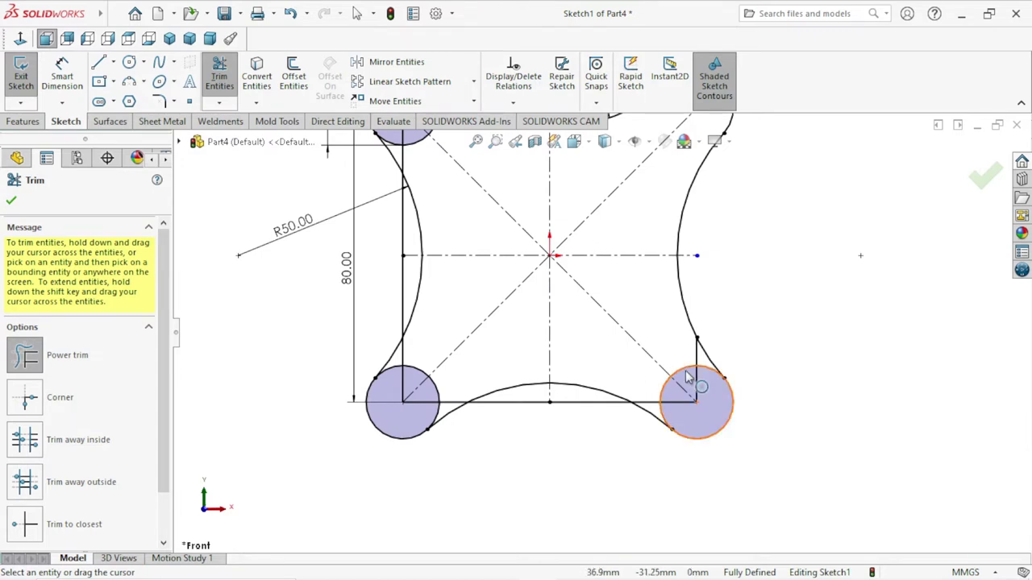
{"action": "scroll", "coordinate": [681, 368], "scroll_direction": "down", "scroll_amount": 1}
{"action": "scroll", "coordinate": [689, 369], "scroll_direction": "down", "scroll_amount": 4}
{"action": "mouse_move", "coordinate": [630, 306]}
{"action": "left_mouse_down"}
{"action": "mouse_move", "coordinate": [673, 353]}
{"action": "mouse_move", "coordinate": [666, 386]}
{"action": "left_mouse_up"}
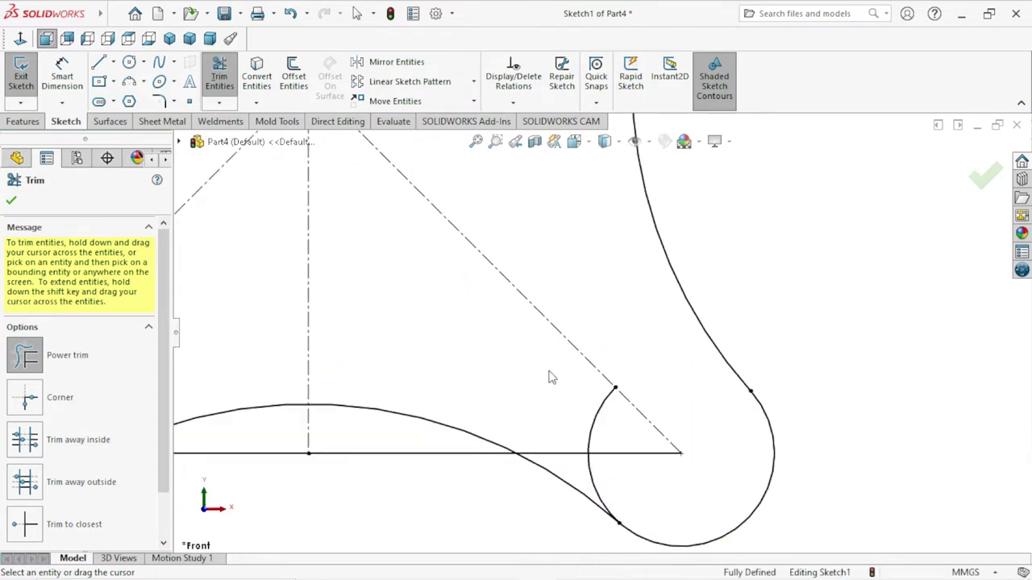
{"action": "left_click_drag", "start_coordinate": [632, 479], "coordinate": [582, 477]}
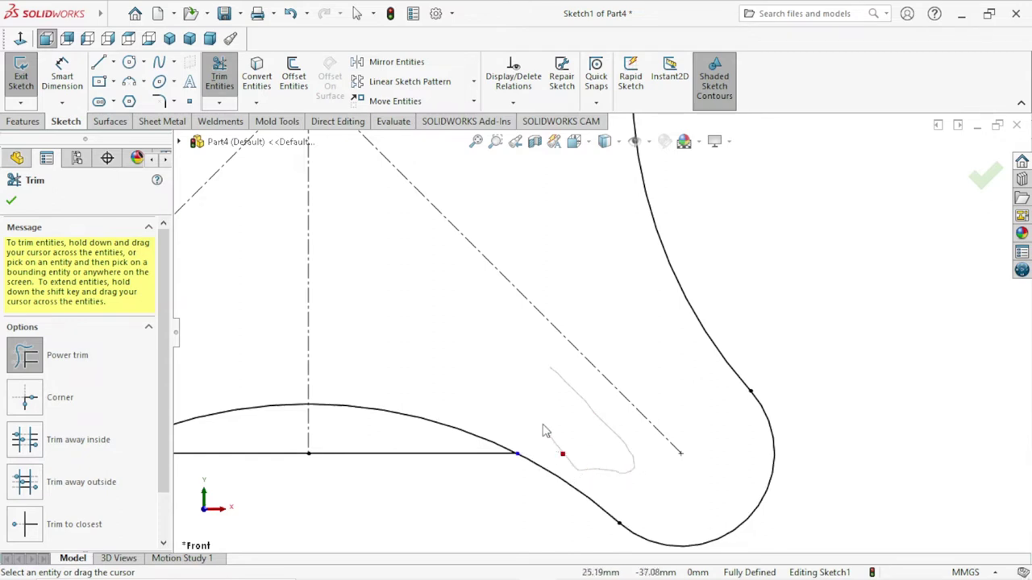
{"action": "left_click_drag", "start_coordinate": [545, 431], "coordinate": [539, 427]}
{"action": "scroll", "coordinate": [539, 426], "scroll_direction": "up", "scroll_amount": 5}
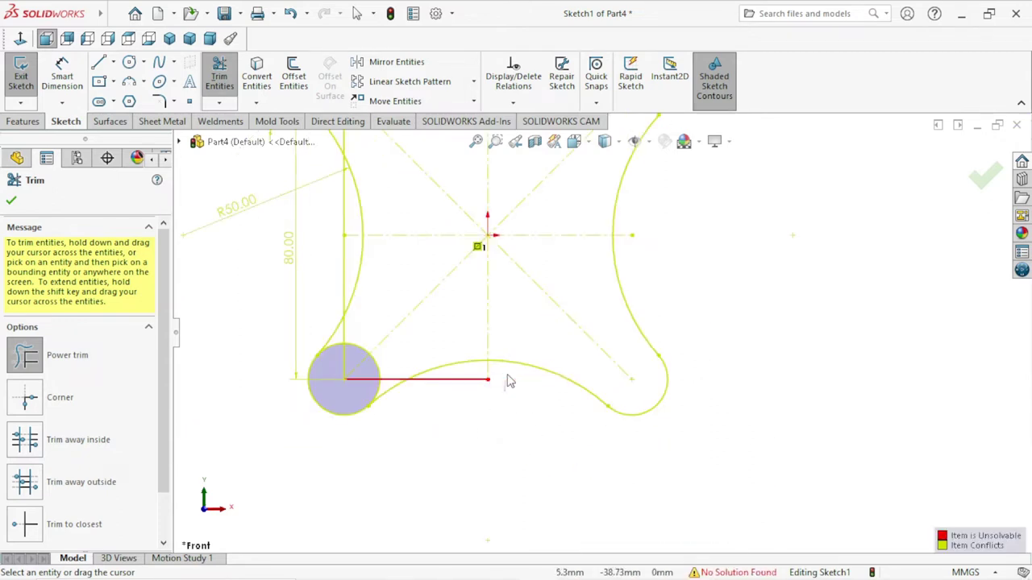
{"action": "left_click_drag", "start_coordinate": [462, 407], "coordinate": [442, 367]}
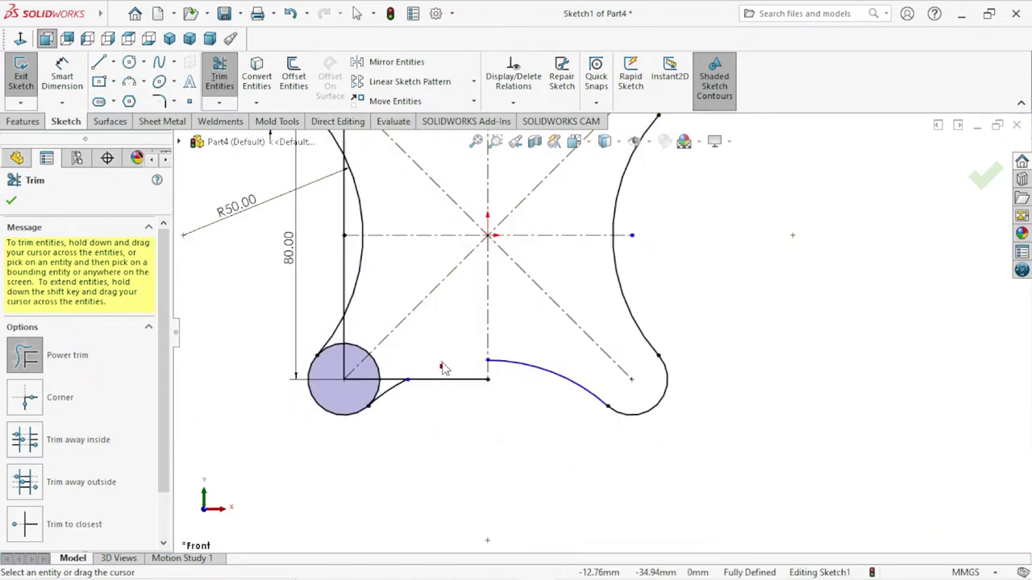
{"action": "mouse_move", "coordinate": [258, 142]}
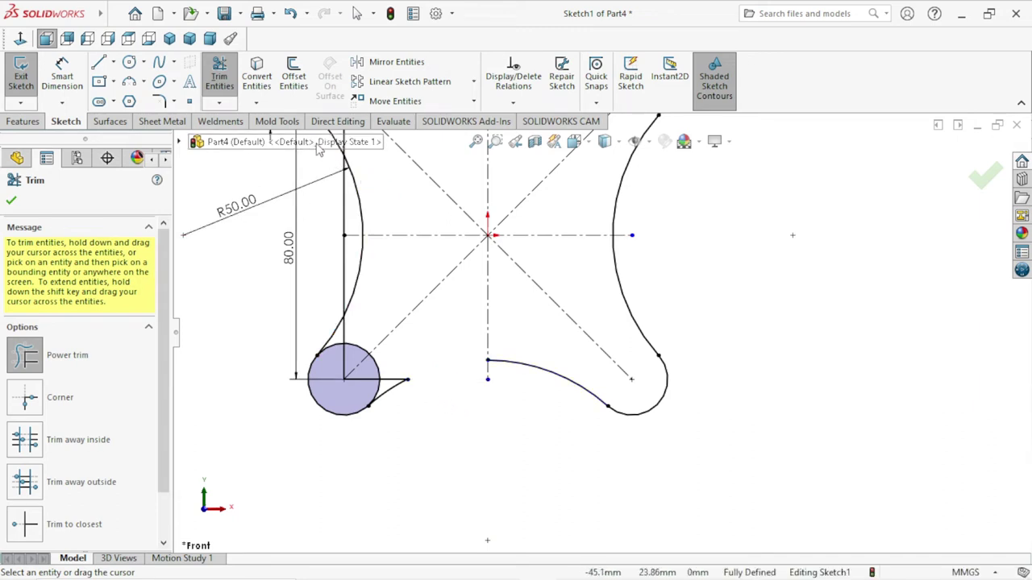
Undo the bad bottom-arc trim, then trim the bottom-left circle's short line, undoing the trim that broke the sketch
{"action": "left_click", "coordinate": [290, 13]}
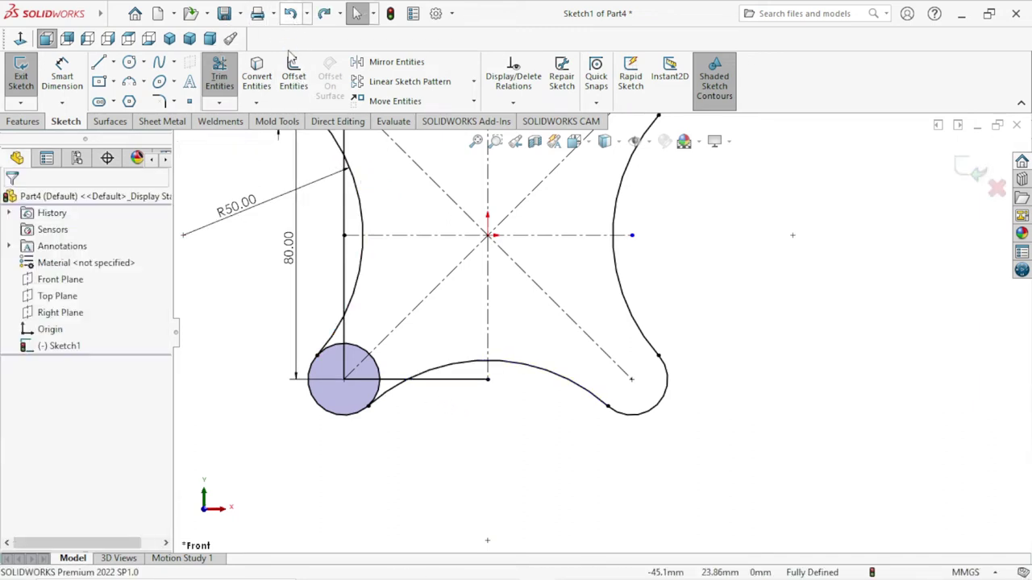
{"action": "left_click", "coordinate": [220, 79]}
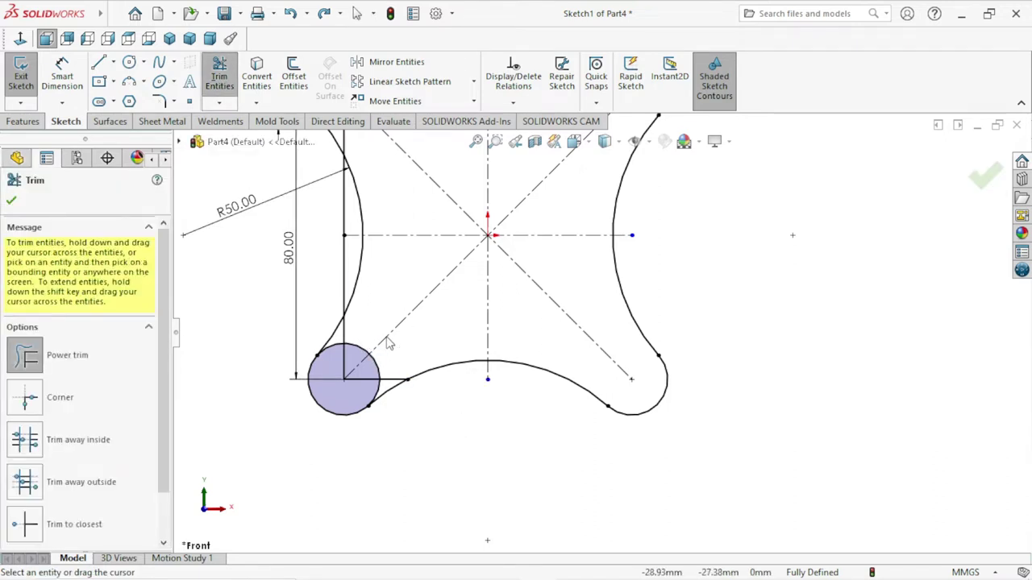
{"action": "mouse_move", "coordinate": [408, 350]}
{"action": "left_mouse_down"}
{"action": "mouse_move", "coordinate": [397, 383]}
{"action": "mouse_move", "coordinate": [387, 370]}
{"action": "left_mouse_up"}
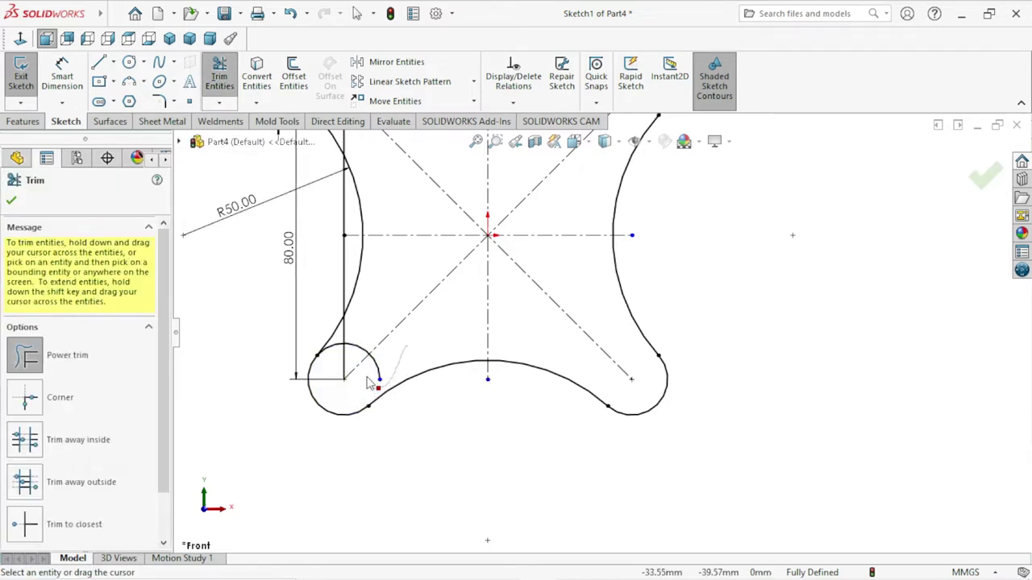
{"action": "mouse_move", "coordinate": [361, 339]}
{"action": "left_mouse_down"}
{"action": "mouse_move", "coordinate": [365, 360]}
{"action": "mouse_move", "coordinate": [337, 274]}
{"action": "left_mouse_up"}
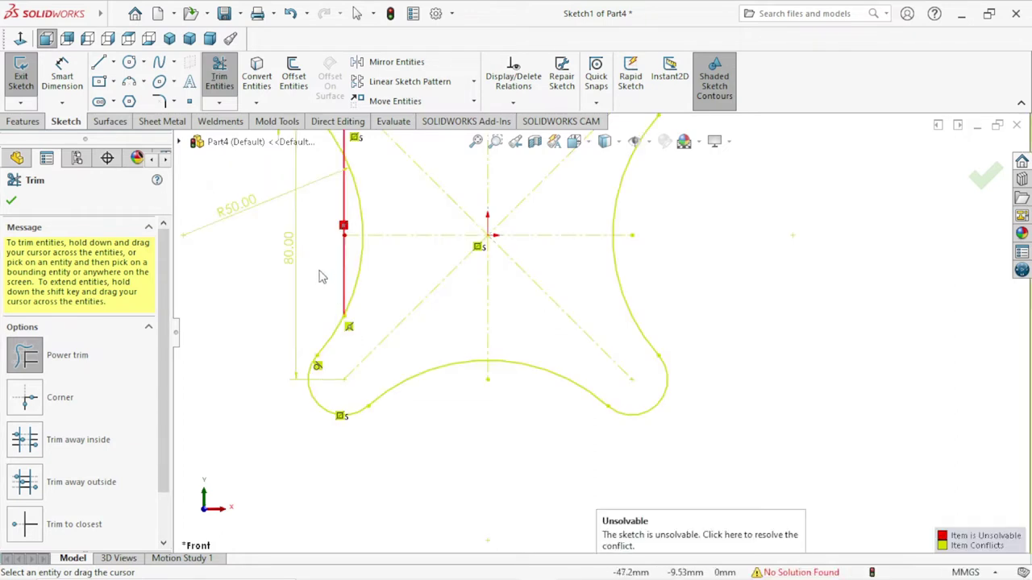
{"action": "key", "text": "ctrl+z"}
{"action": "key", "text": "ctrl+z"}
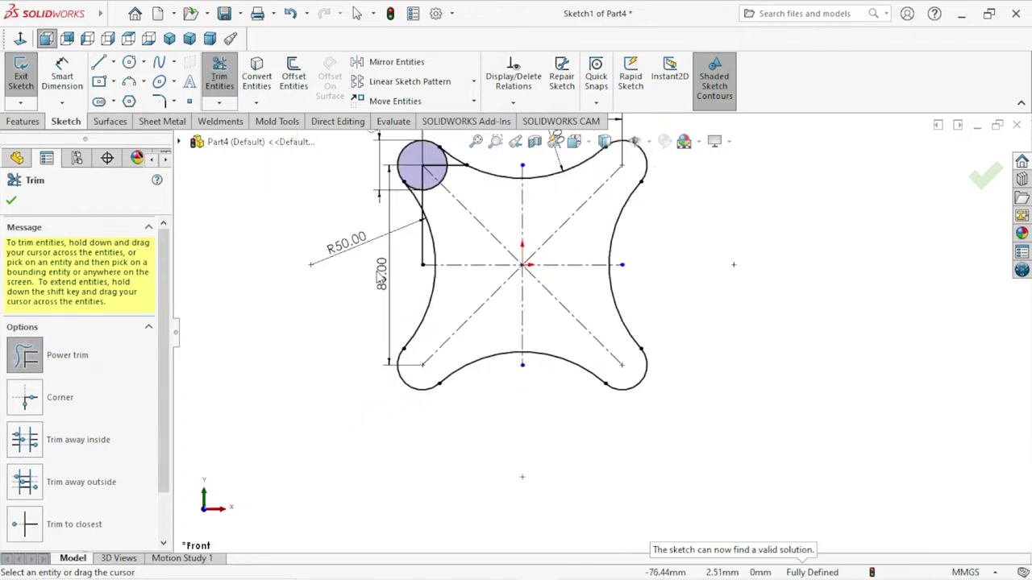
{"action": "scroll", "coordinate": [730, 412], "scroll_direction": "down", "scroll_amount": 3}
{"action": "scroll", "coordinate": [729, 413], "scroll_direction": "up", "scroll_amount": 5}
{"action": "scroll", "coordinate": [730, 413], "scroll_direction": "down", "scroll_amount": 1}
{"action": "scroll", "coordinate": [729, 412], "scroll_direction": "down", "scroll_amount": 3}
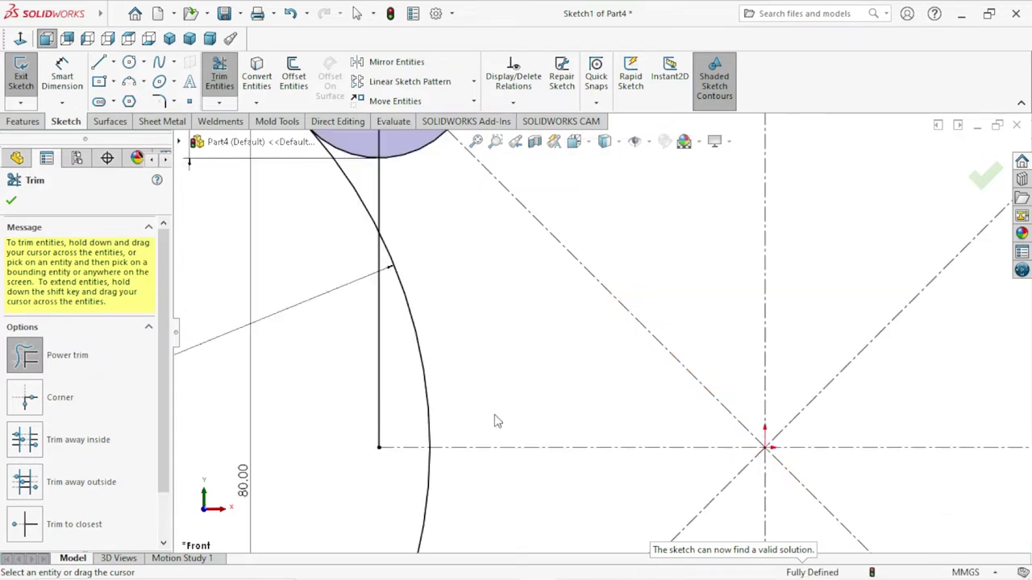
Trim the top-left corner's vertical edge, inner circle arcs and last short segment, then close Trim
{"action": "left_click_drag", "start_coordinate": [352, 384], "coordinate": [377, 389]}
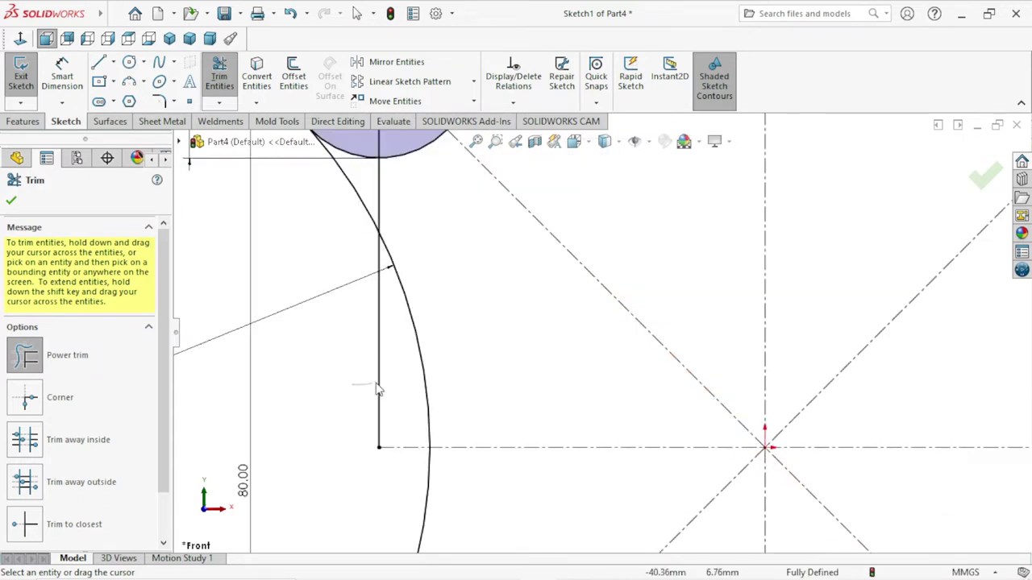
{"action": "key", "text": "f"}
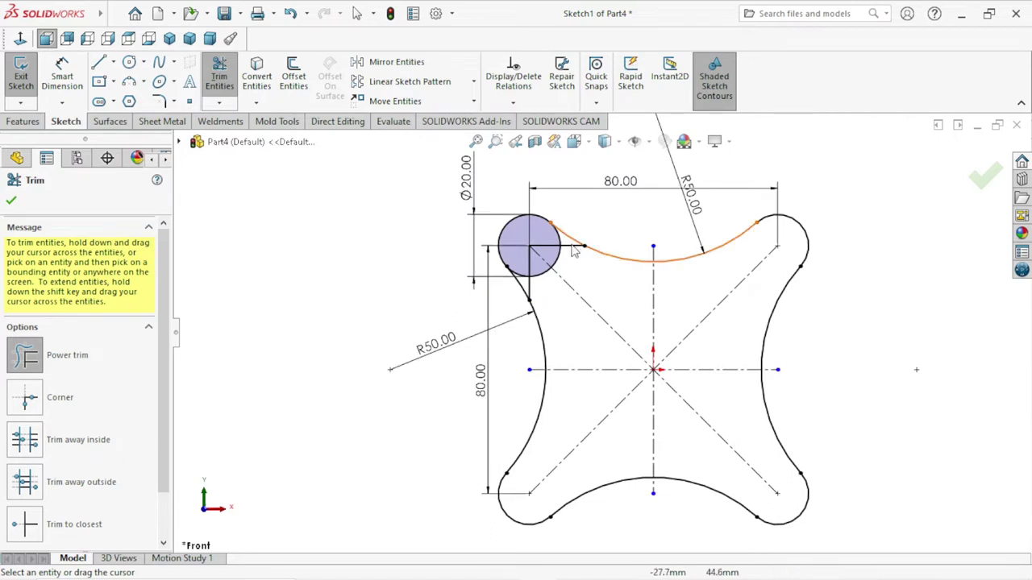
{"action": "scroll", "coordinate": [577, 233], "scroll_direction": "down", "scroll_amount": 4}
{"action": "left_click_drag", "start_coordinate": [516, 495], "coordinate": [419, 456]}
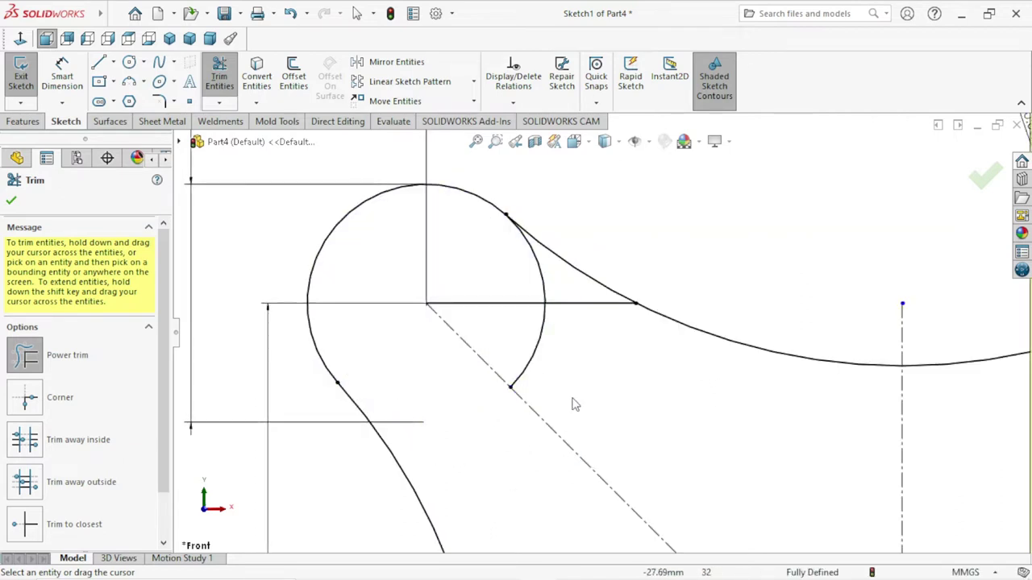
{"action": "left_click_drag", "start_coordinate": [572, 395], "coordinate": [495, 321]}
{"action": "left_click_drag", "start_coordinate": [571, 309], "coordinate": [620, 364]}
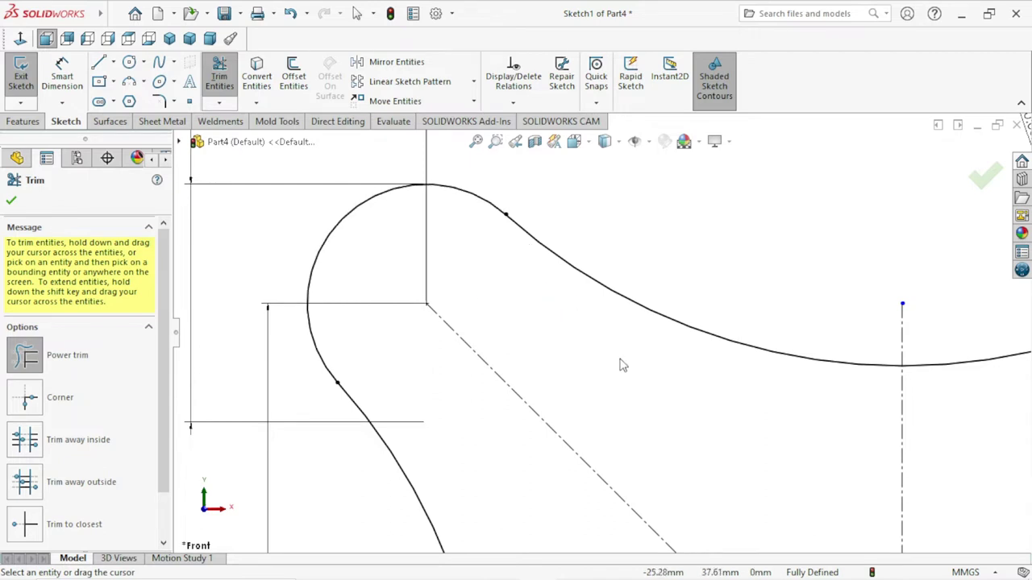
{"action": "scroll", "coordinate": [582, 370], "scroll_direction": "up", "scroll_amount": 3}
{"action": "scroll", "coordinate": [582, 370], "scroll_direction": "up", "scroll_amount": 2}
{"action": "scroll", "coordinate": [645, 411], "scroll_direction": "up", "scroll_amount": 3}
{"action": "scroll", "coordinate": [724, 452], "scroll_direction": "down", "scroll_amount": 2}
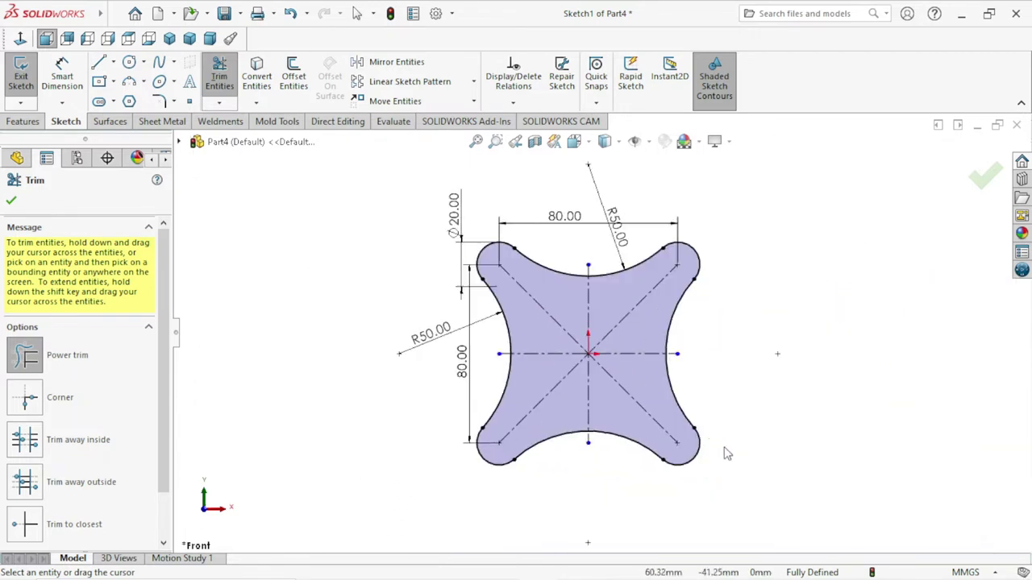
{"action": "left_click", "coordinate": [10, 201]}
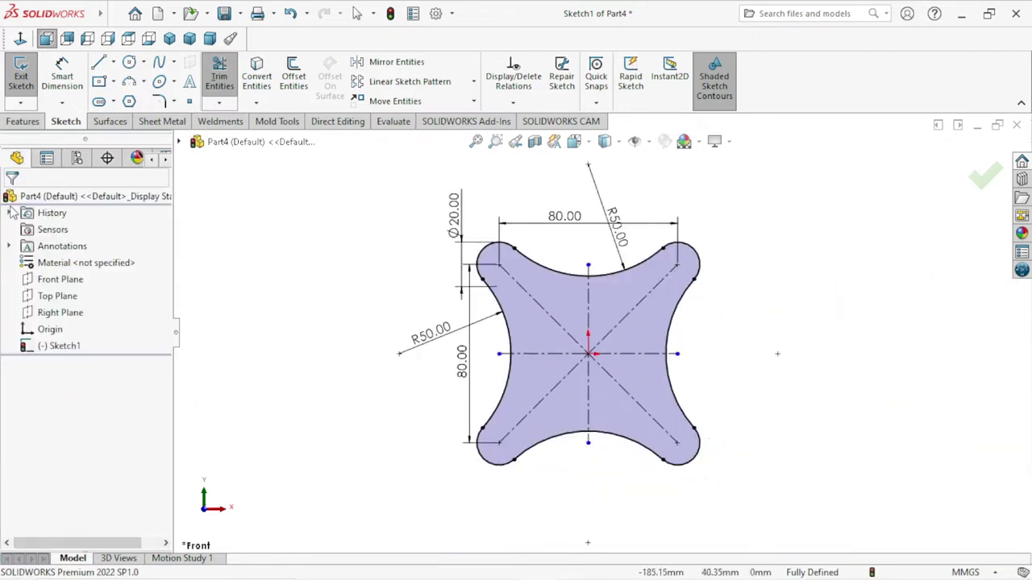
Boss-extrude the four-lobed sketch 30 mm with a Mid Plane end condition
{"action": "left_click", "coordinate": [23, 122]}
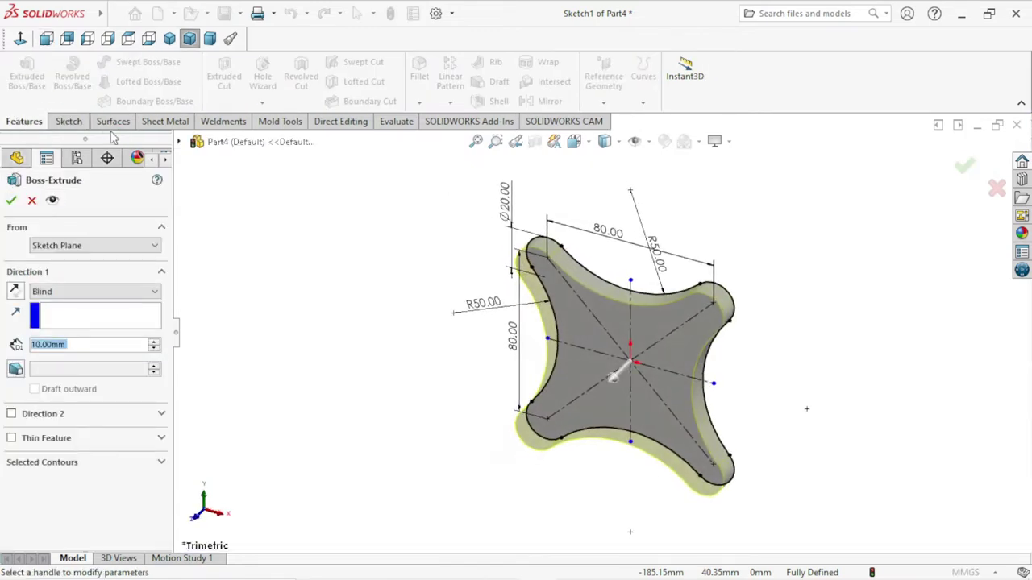
{"action": "left_click", "coordinate": [137, 293]}
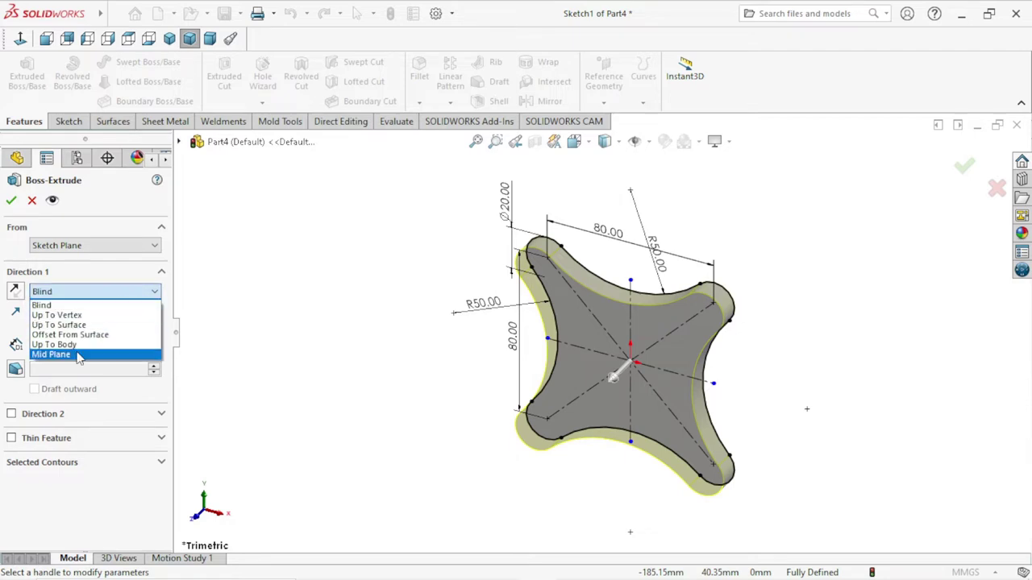
{"action": "left_click", "coordinate": [76, 341]}
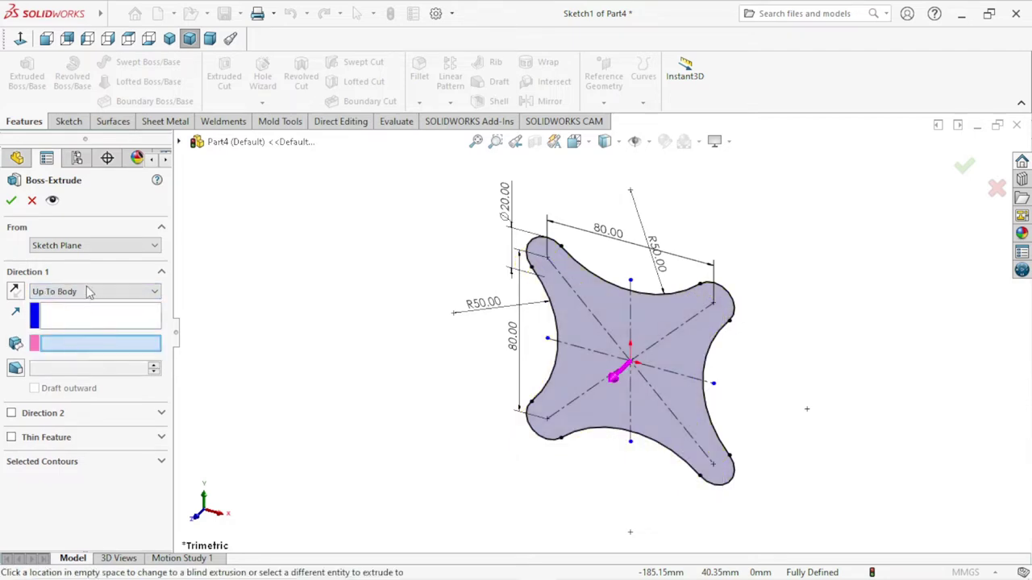
{"action": "left_click", "coordinate": [89, 295]}
{"action": "left_click", "coordinate": [58, 354]}
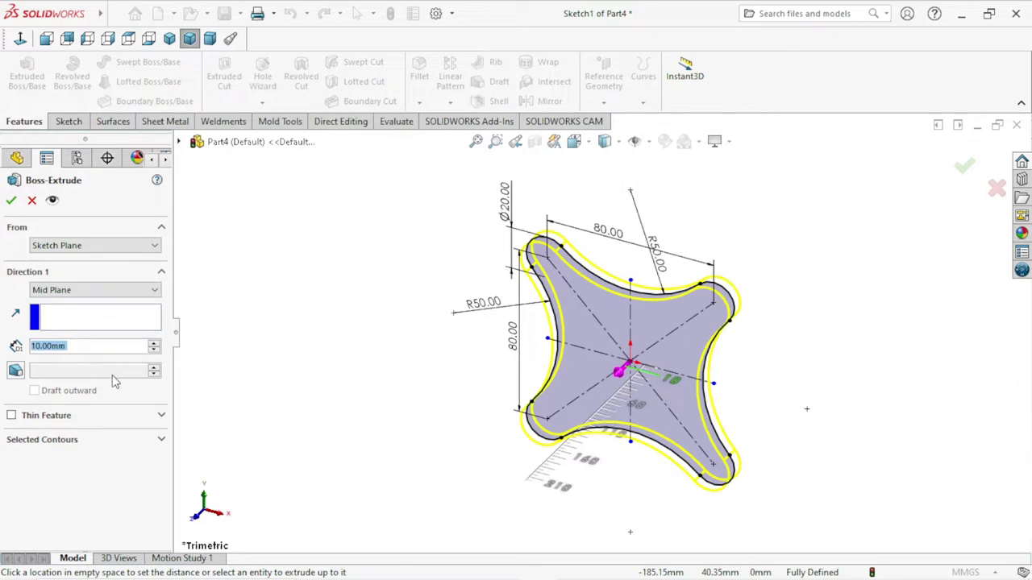
{"action": "type", "text": "30"}
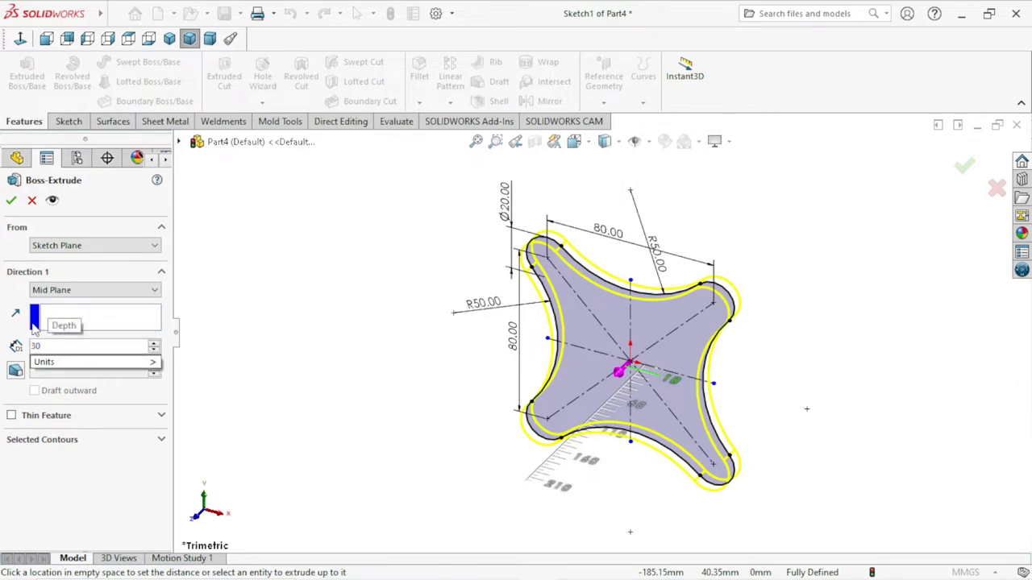
{"action": "key", "text": "Return"}
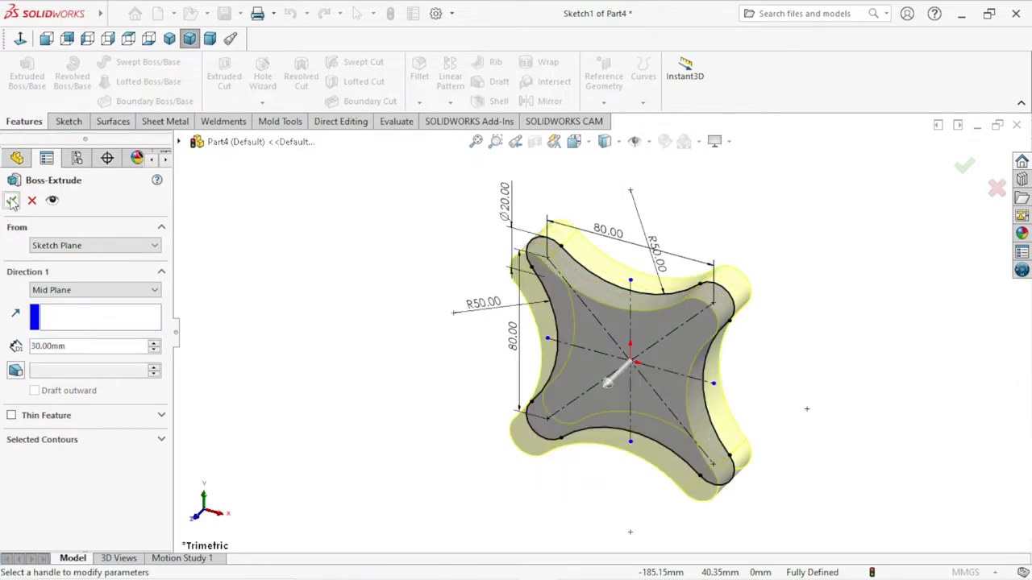
{"action": "left_click", "coordinate": [12, 200]}
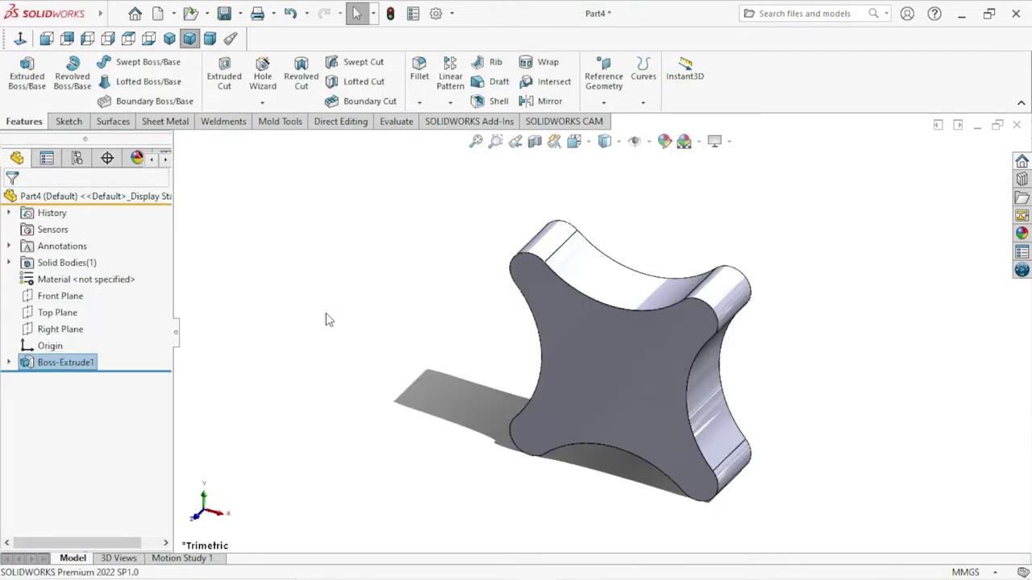
{"action": "left_click", "coordinate": [633, 374]}
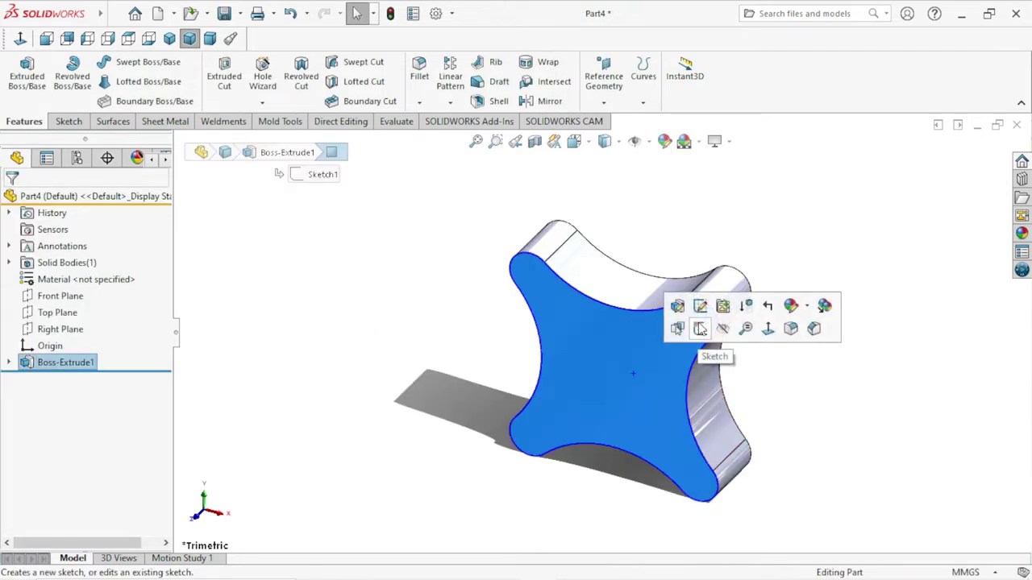
Sketch on the front face a reversed 5 mm offset of the four-lobed outline, viewed normal to it
{"action": "left_click", "coordinate": [700, 328]}
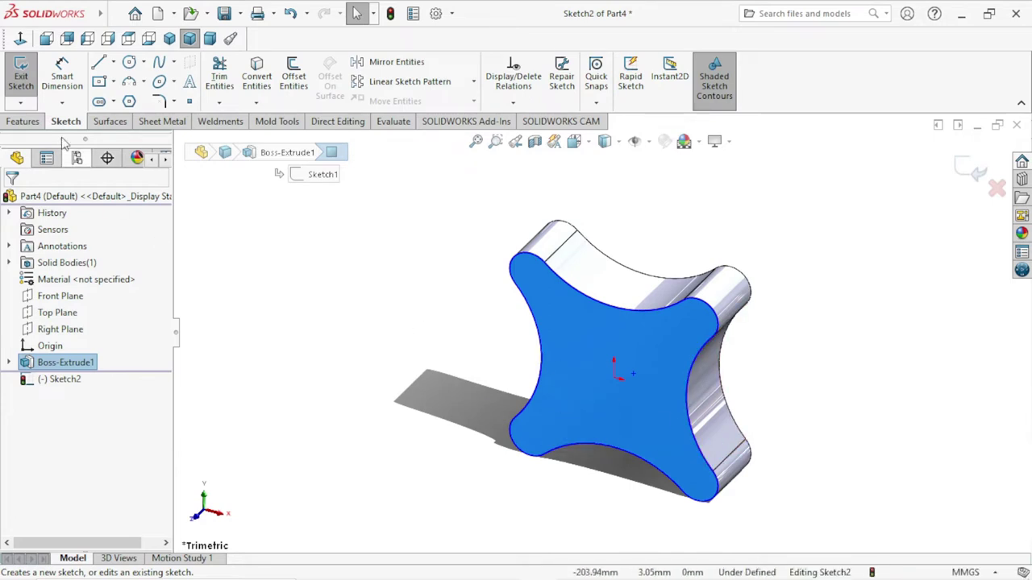
{"action": "left_click", "coordinate": [21, 40]}
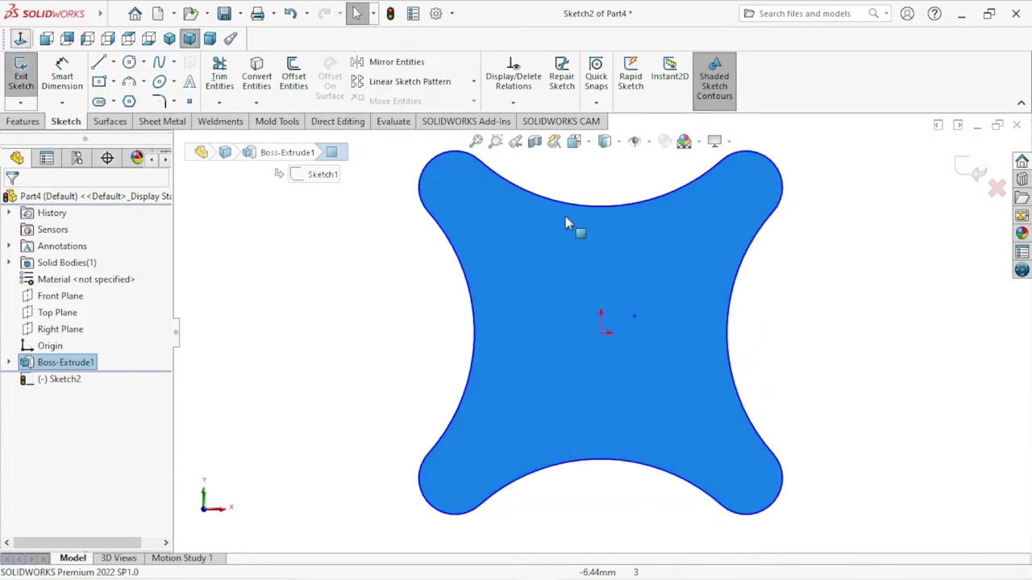
{"action": "left_click", "coordinate": [294, 74]}
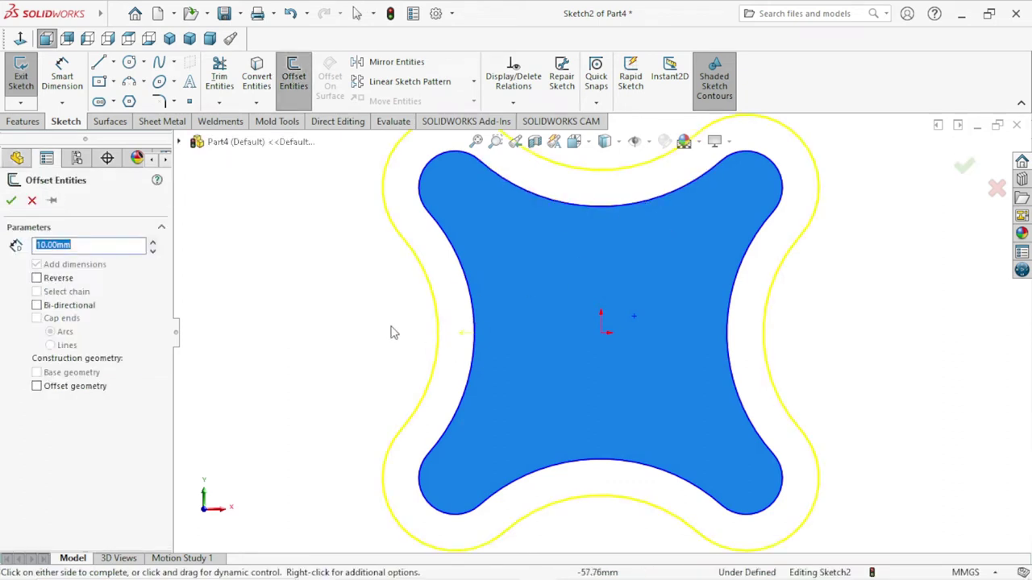
{"action": "left_click", "coordinate": [36, 278]}
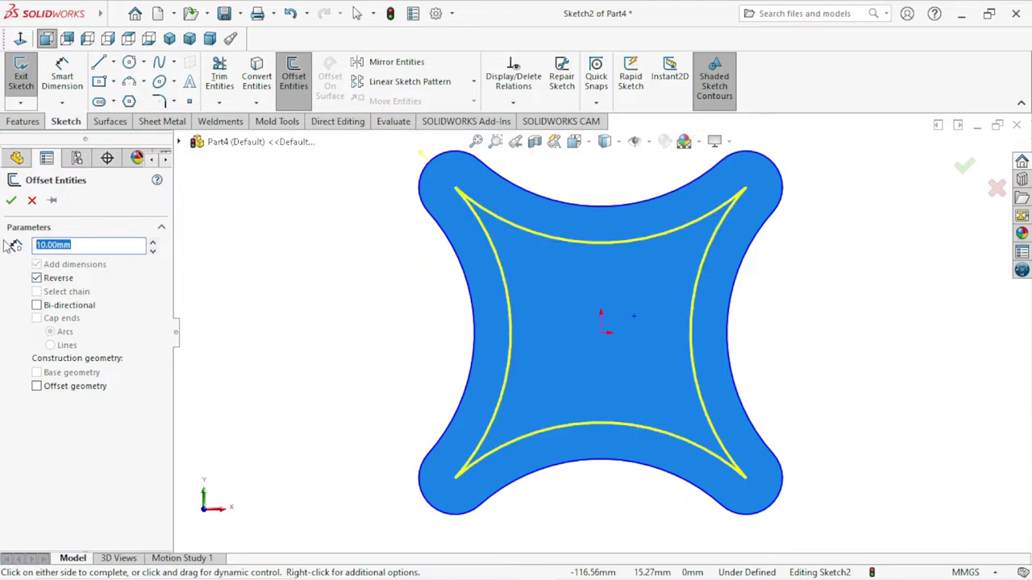
{"action": "type", "text": "5"}
{"action": "key", "text": "Return"}
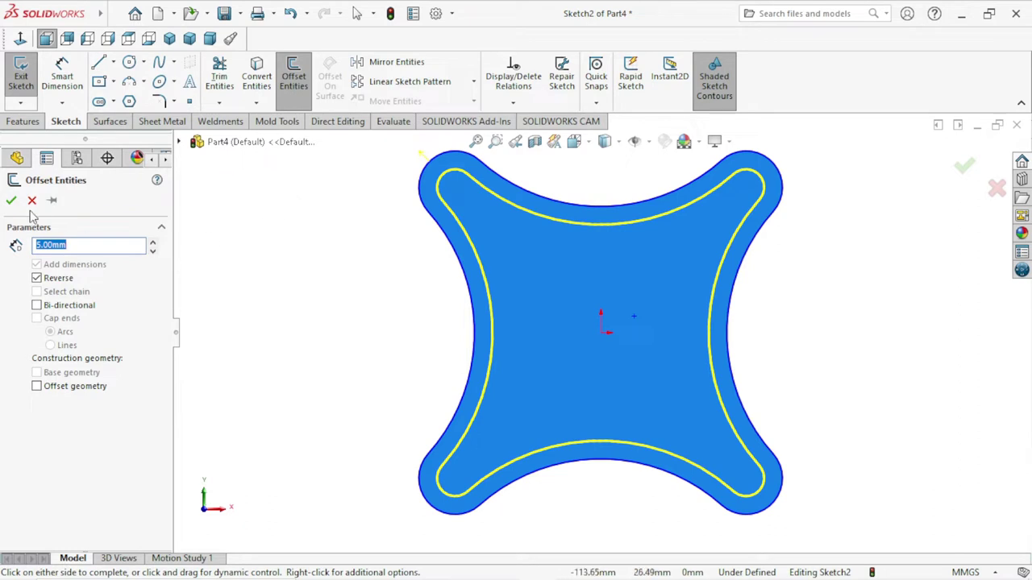
{"action": "left_click", "coordinate": [11, 201]}
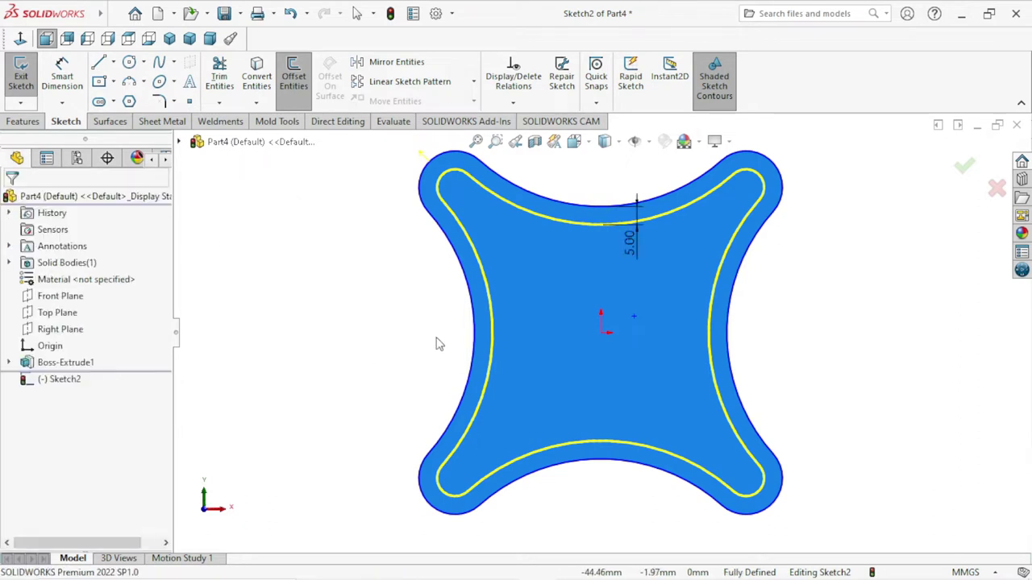
{"action": "mouse_move", "coordinate": [817, 390]}
{"action": "middle_mouse_down"}
{"action": "mouse_move", "coordinate": [772, 430]}
{"action": "mouse_move", "coordinate": [790, 450]}
{"action": "middle_mouse_up"}
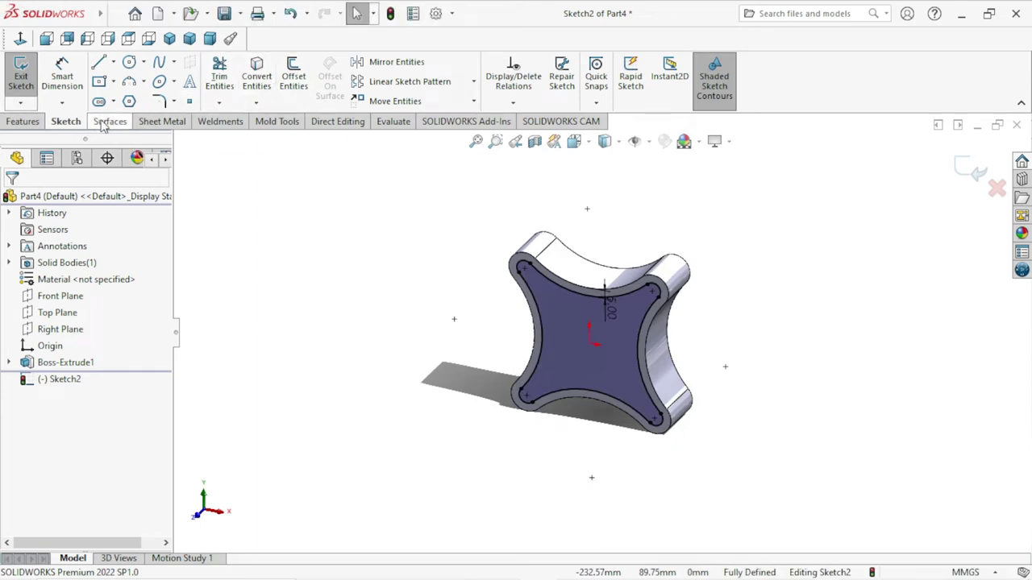
Start an Extruded Cut from the offset sketch with a 3 mm Mid Plane depth
{"action": "left_click", "coordinate": [25, 123]}
{"action": "left_click", "coordinate": [229, 105]}
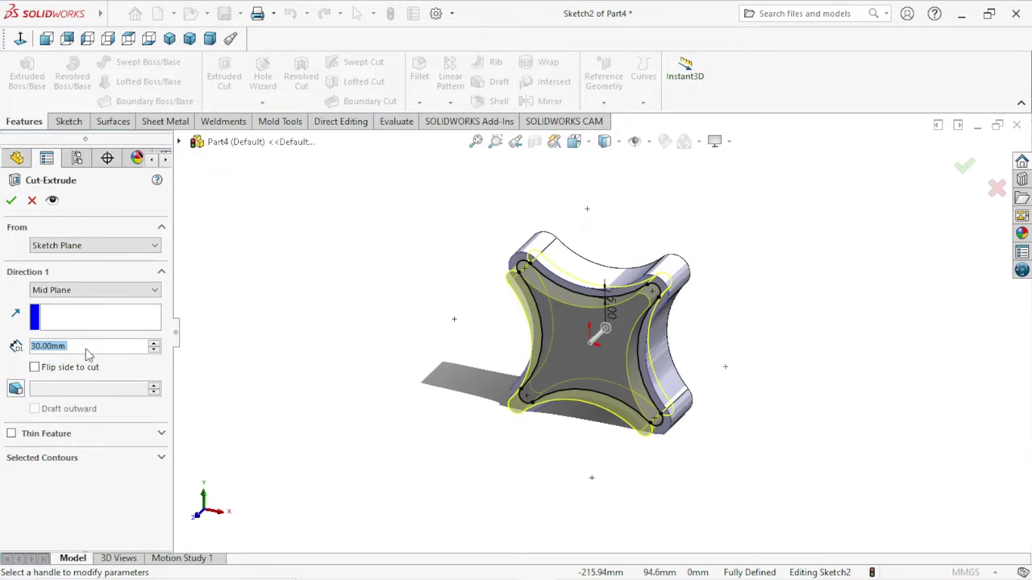
{"action": "left_click", "coordinate": [113, 350]}
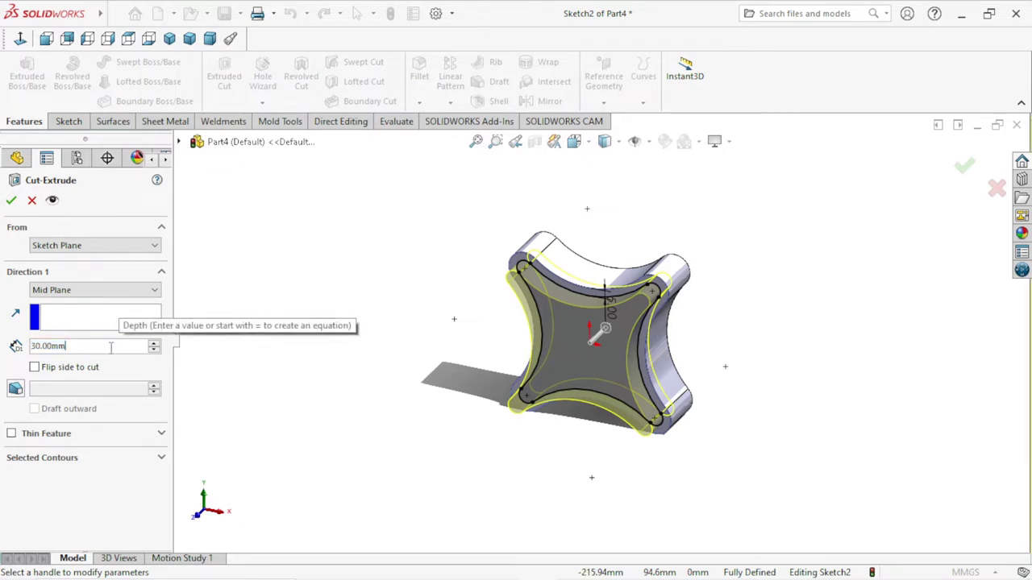
{"action": "double_click", "coordinate": [71, 346]}
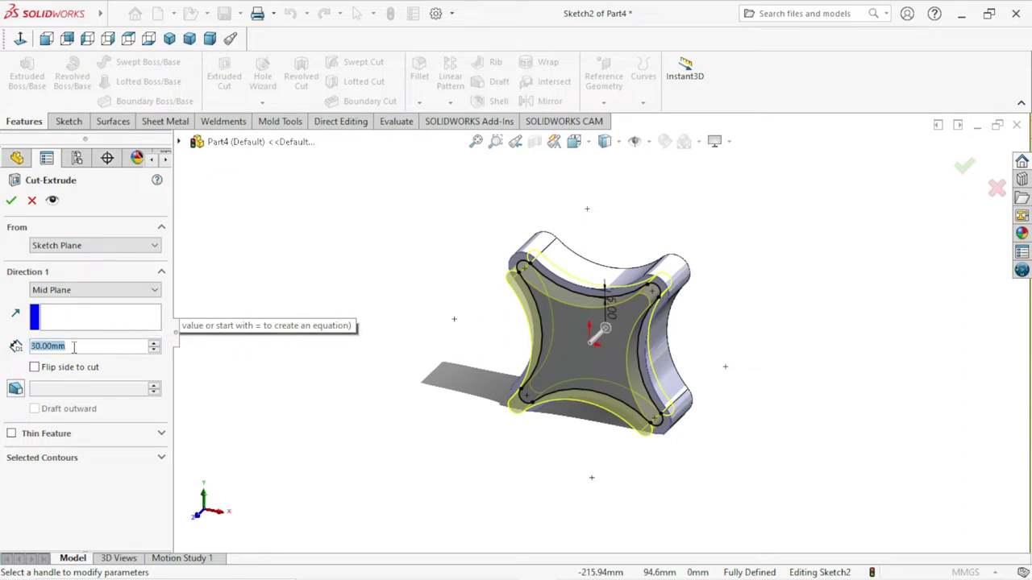
{"action": "type", "text": "3"}
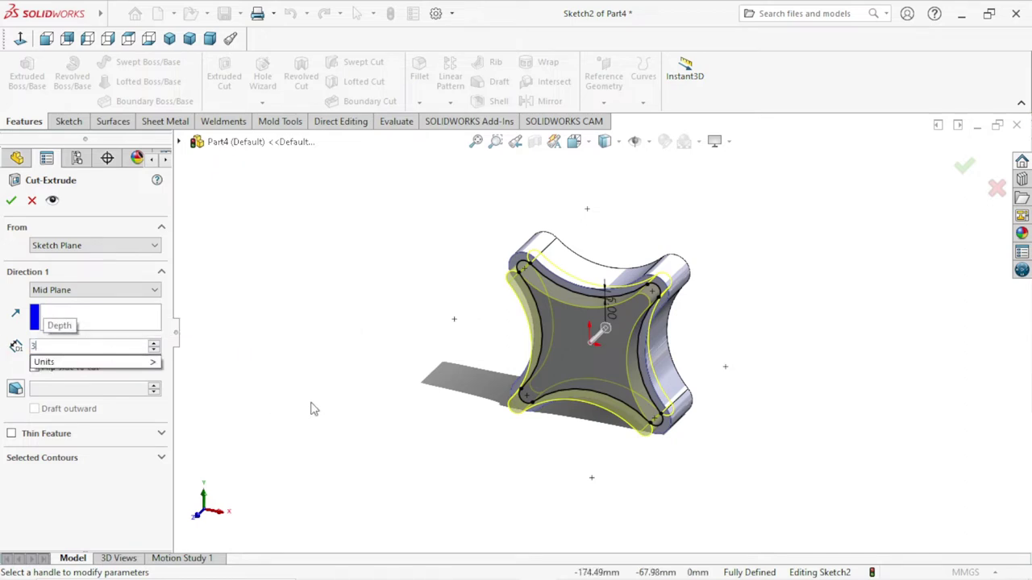
{"action": "key", "text": "Return"}
Check the 3 mm recess from several angles and accept Cut-Extrude1
{"action": "mouse_move", "coordinate": [699, 405]}
{"action": "middle_mouse_down"}
{"action": "mouse_move", "coordinate": [712, 406]}
{"action": "mouse_move", "coordinate": [672, 322]}
{"action": "mouse_move", "coordinate": [667, 352]}
{"action": "mouse_move", "coordinate": [615, 364]}
{"action": "mouse_move", "coordinate": [675, 363]}
{"action": "mouse_move", "coordinate": [723, 333]}
{"action": "middle_mouse_up"}
{"action": "middle_click_drag", "start_coordinate": [725, 336], "coordinate": [702, 357]}
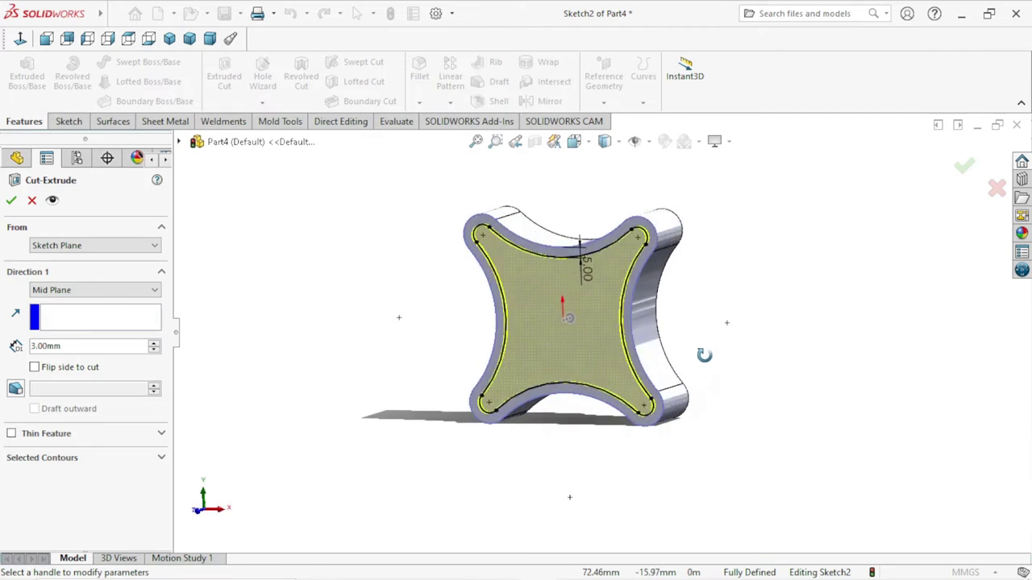
{"action": "scroll", "coordinate": [613, 379], "scroll_direction": "up", "scroll_amount": 2}
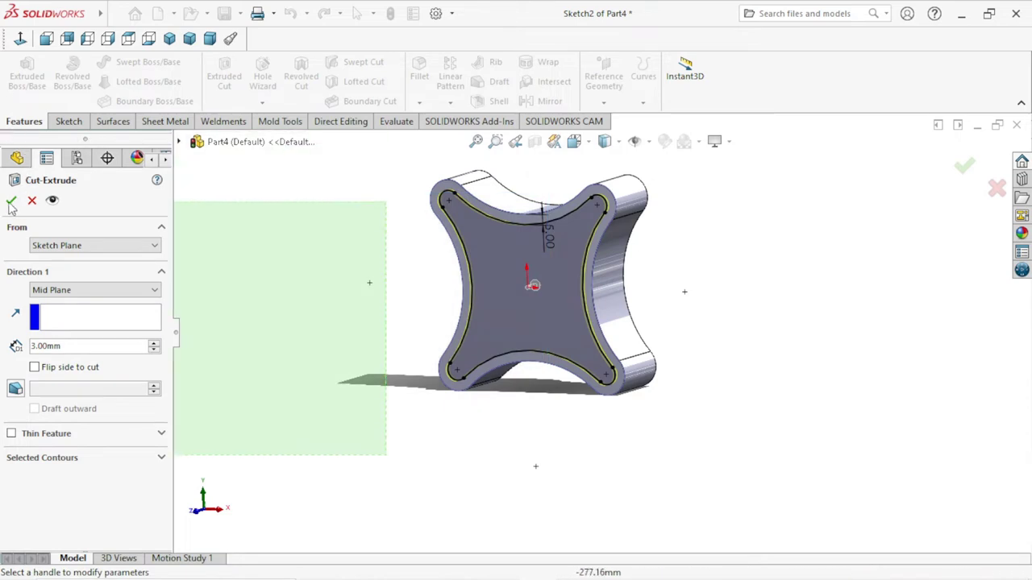
{"action": "left_click_drag", "start_coordinate": [12, 205], "coordinate": [254, 203]}
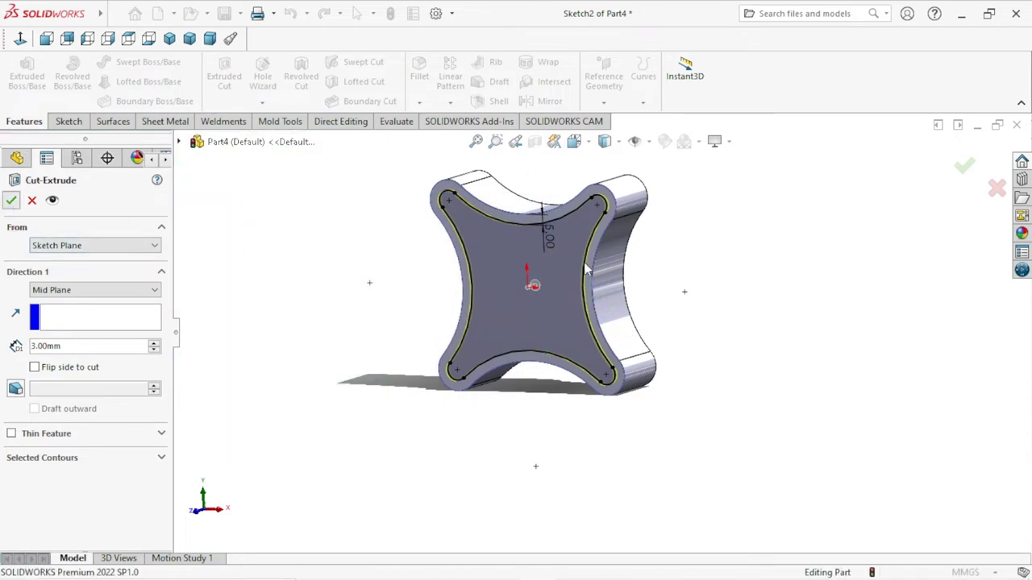
{"action": "key", "text": "Return"}
{"action": "scroll", "coordinate": [637, 282], "scroll_direction": "down", "scroll_amount": 3}
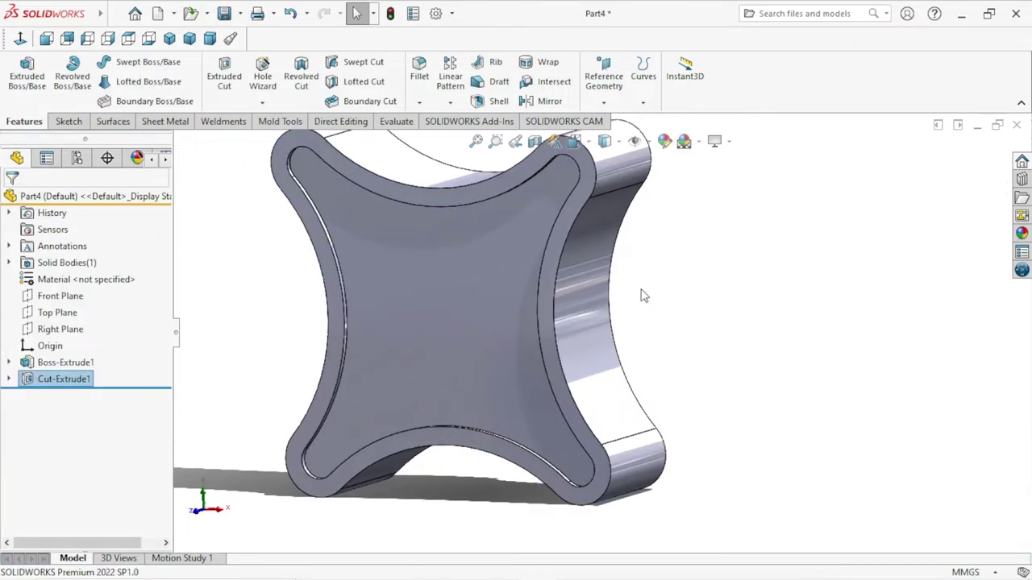
{"action": "scroll", "coordinate": [642, 292], "scroll_direction": "up", "scroll_amount": 1}
{"action": "middle_click_drag", "start_coordinate": [681, 317], "coordinate": [671, 324]}
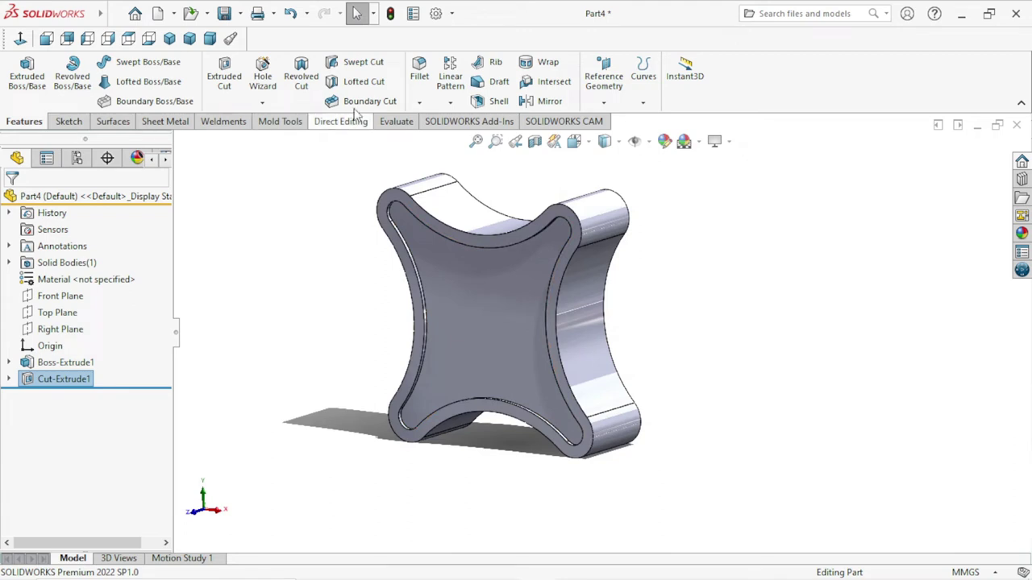
Mirror Cut-Extrude1 about the Front Plane, replacing the mistakenly chosen Right Plane
{"action": "left_click", "coordinate": [451, 106]}
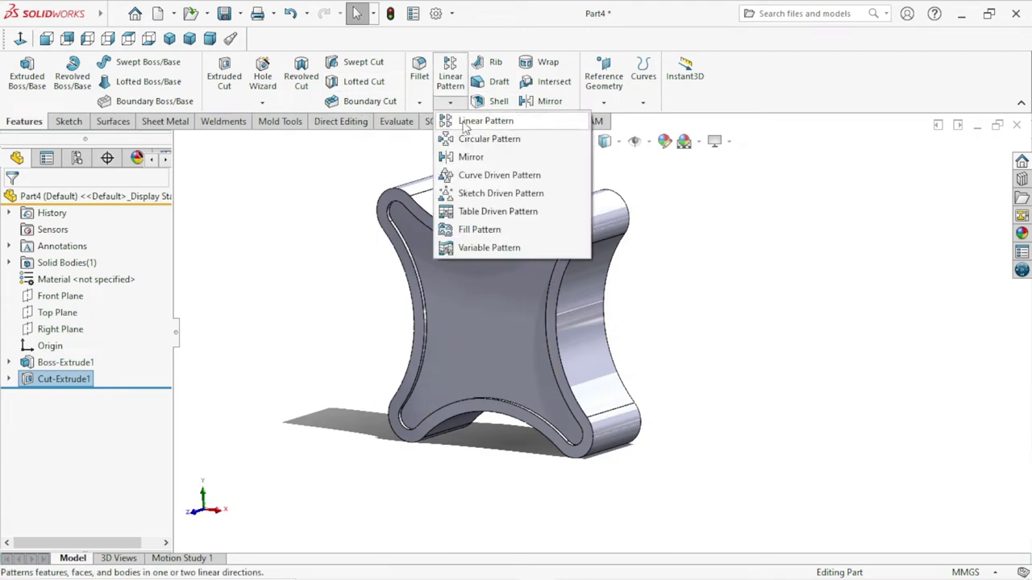
{"action": "left_click", "coordinate": [468, 155]}
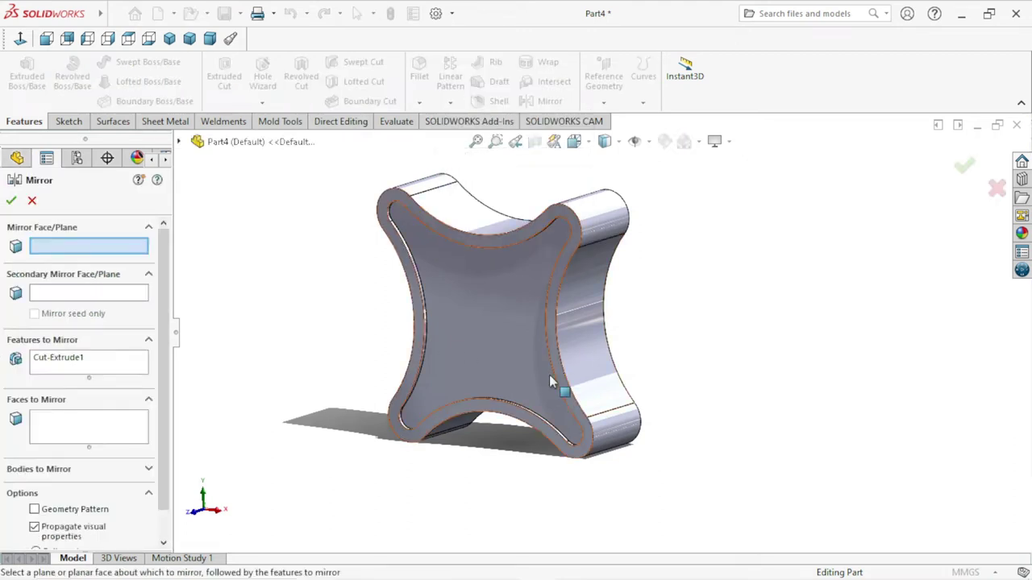
{"action": "left_click", "coordinate": [181, 142]}
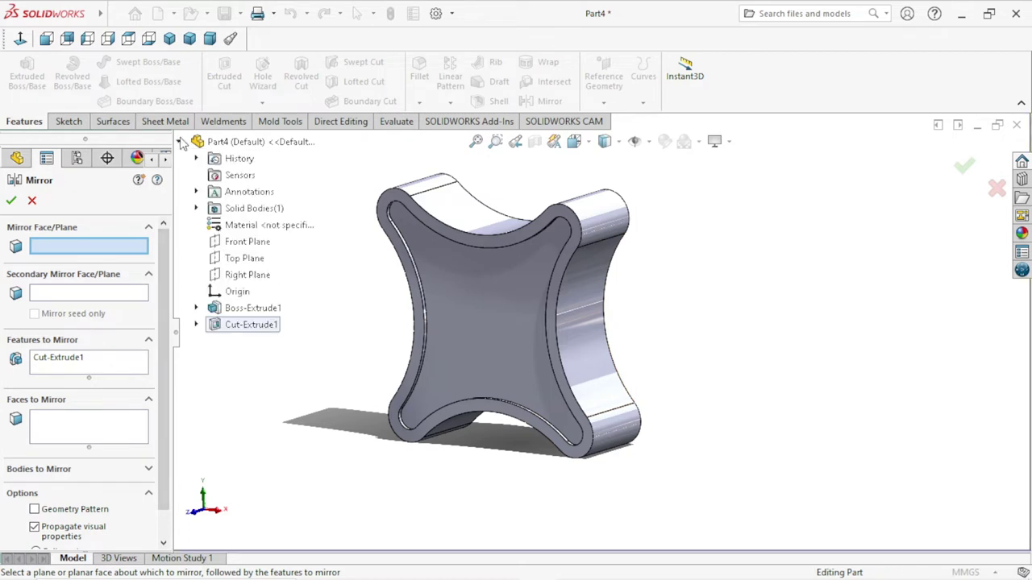
{"action": "left_click", "coordinate": [241, 278]}
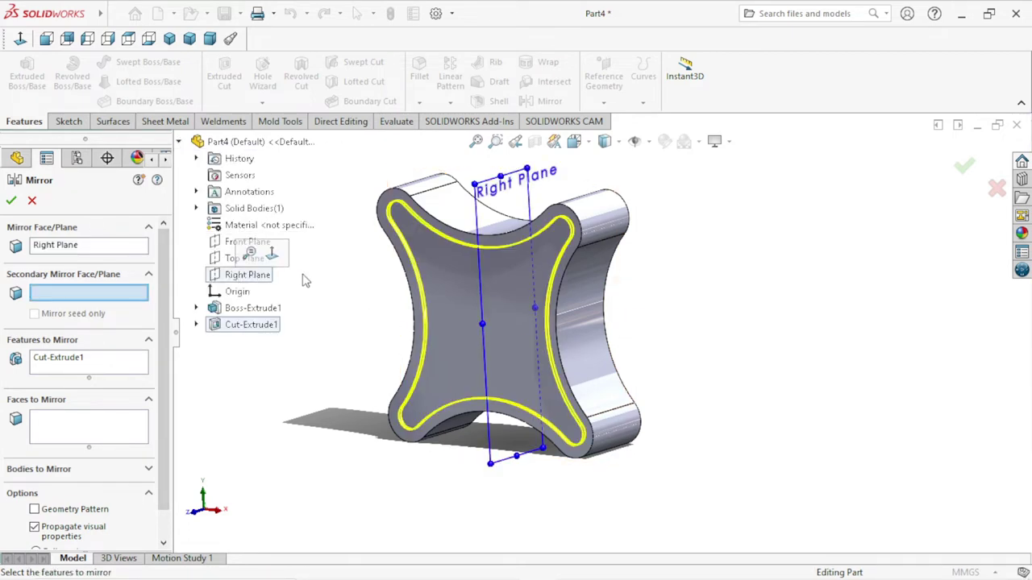
{"action": "right_click", "coordinate": [58, 250]}
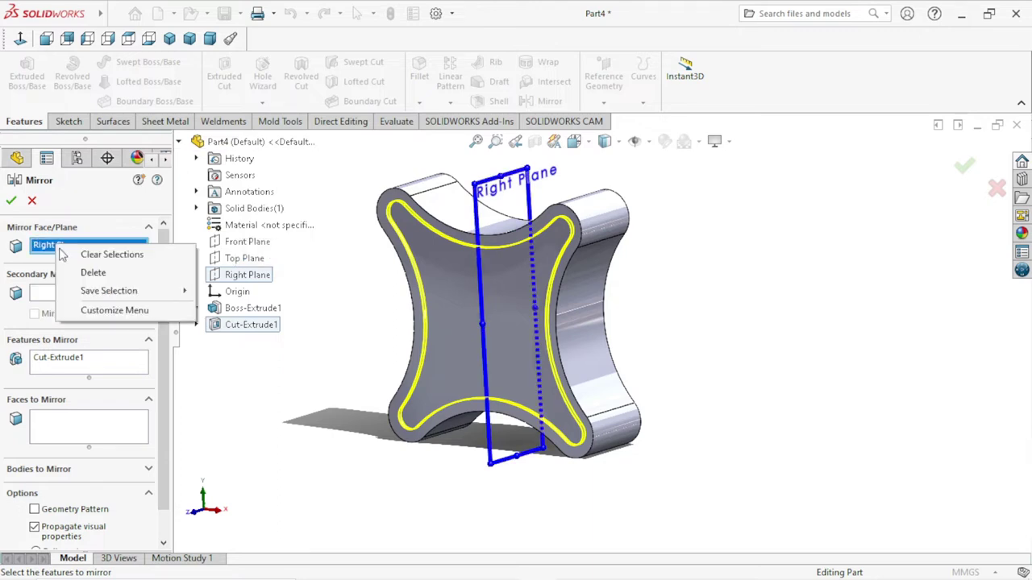
{"action": "left_click", "coordinate": [89, 272]}
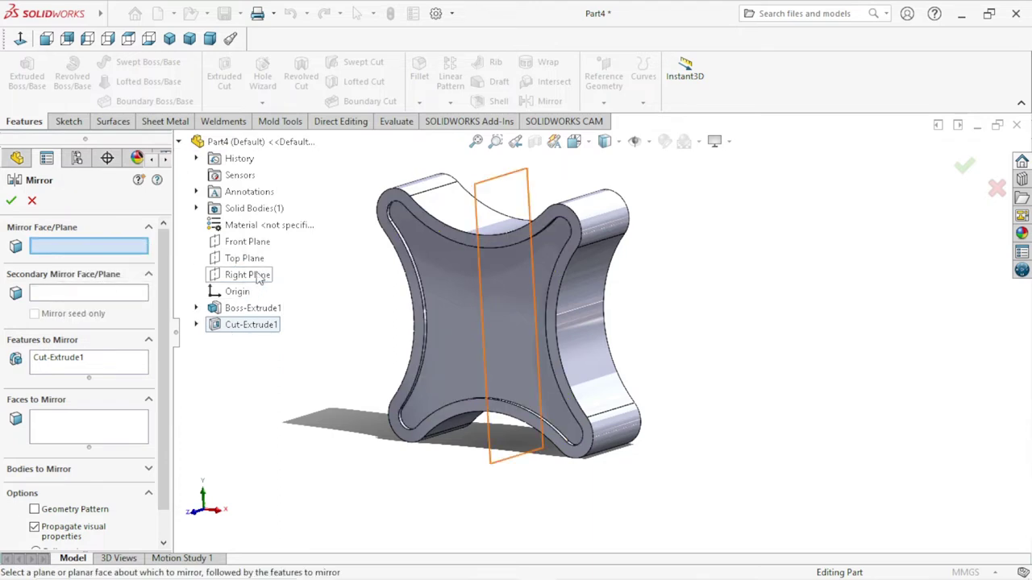
{"action": "left_click", "coordinate": [254, 246]}
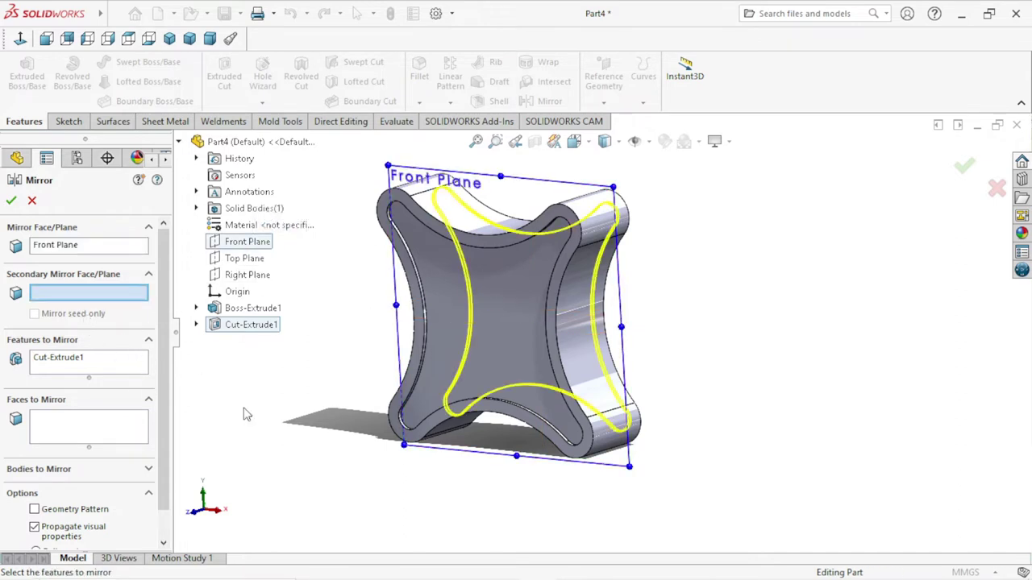
{"action": "middle_click_drag", "start_coordinate": [638, 336], "coordinate": [538, 310]}
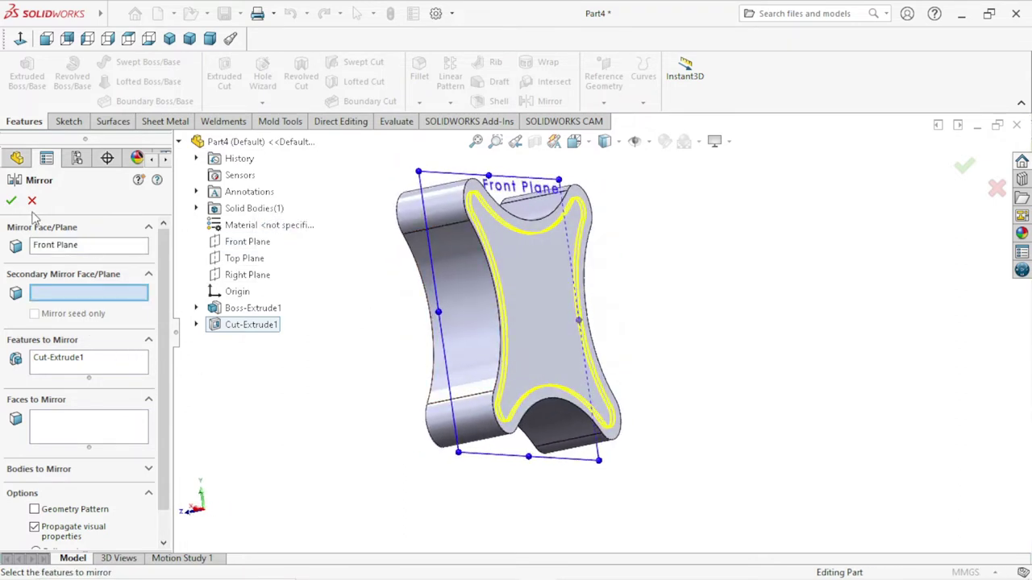
{"action": "left_click", "coordinate": [9, 198]}
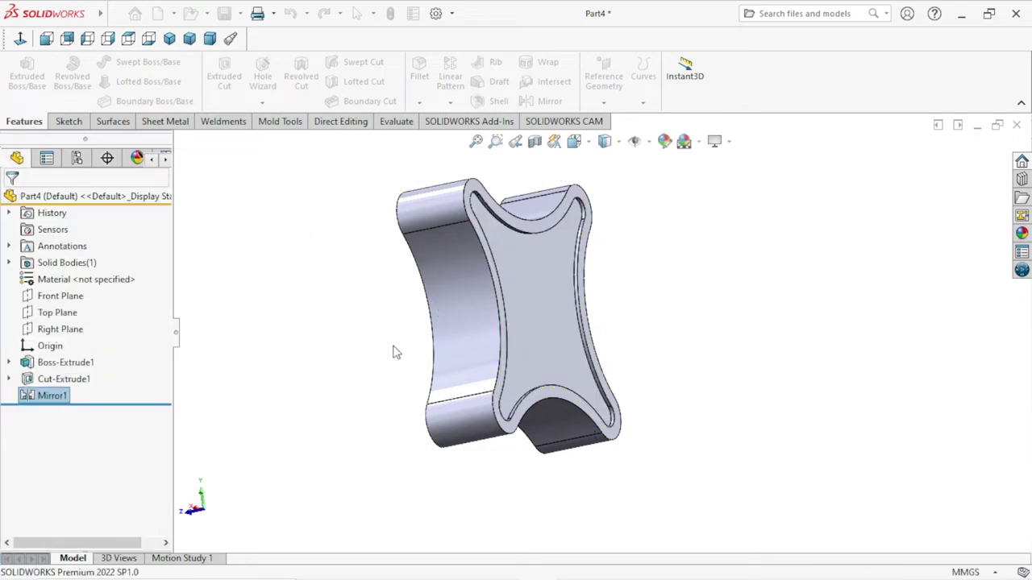
{"action": "mouse_move", "coordinate": [363, 341]}
{"action": "middle_mouse_down"}
{"action": "mouse_move", "coordinate": [483, 352]}
{"action": "mouse_move", "coordinate": [435, 325]}
{"action": "mouse_move", "coordinate": [391, 334]}
{"action": "mouse_move", "coordinate": [532, 315]}
{"action": "middle_mouse_up"}
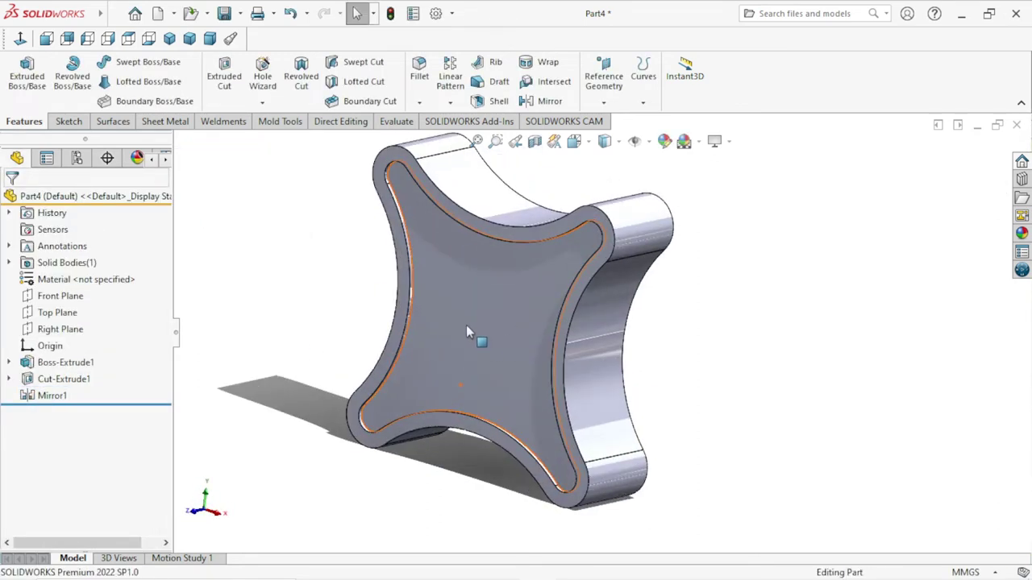
Fillet the curved outer side face at 3 mm radius, removing the stray edge selection
{"action": "left_click", "coordinate": [420, 76]}
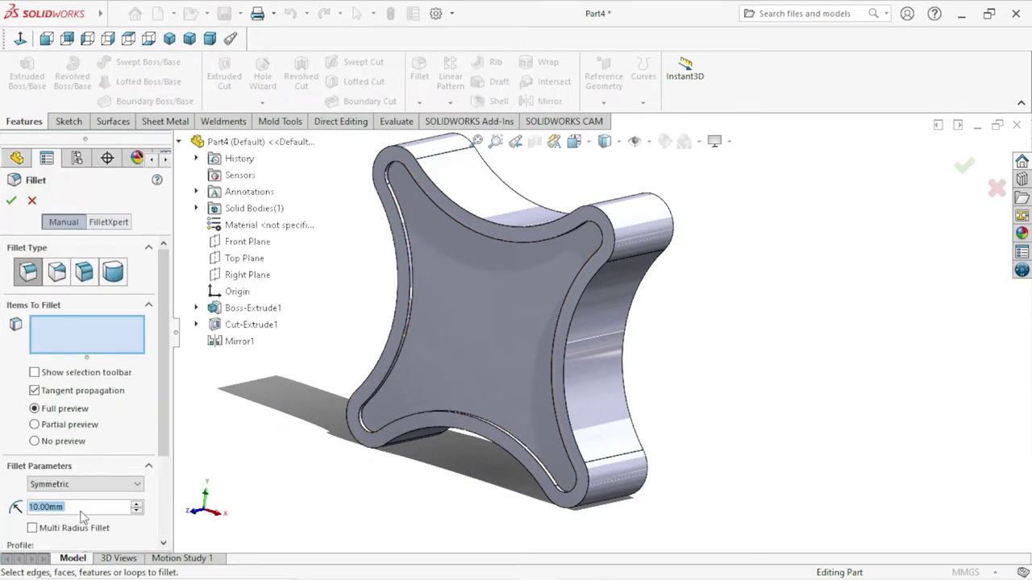
{"action": "left_click", "coordinate": [83, 507]}
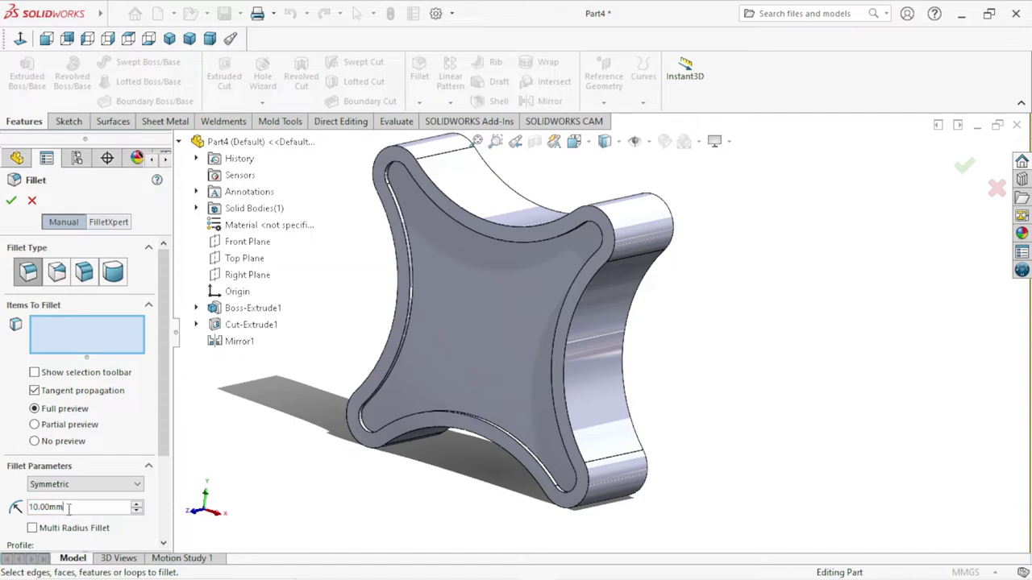
{"action": "type", "text": "3"}
{"action": "key", "text": "Return"}
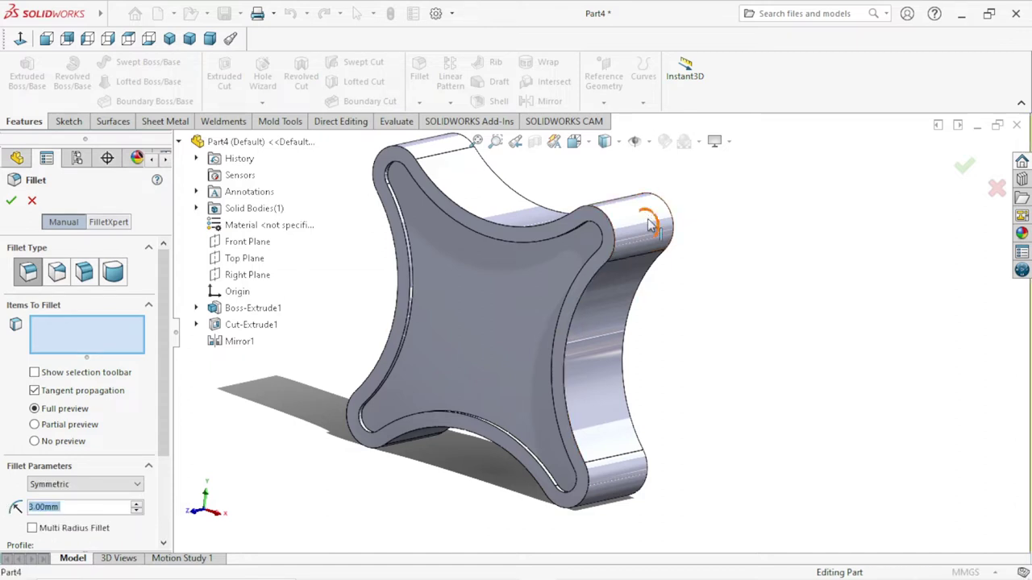
{"action": "left_click", "coordinate": [642, 305]}
{"action": "scroll", "coordinate": [622, 338], "scroll_direction": "up", "scroll_amount": 3}
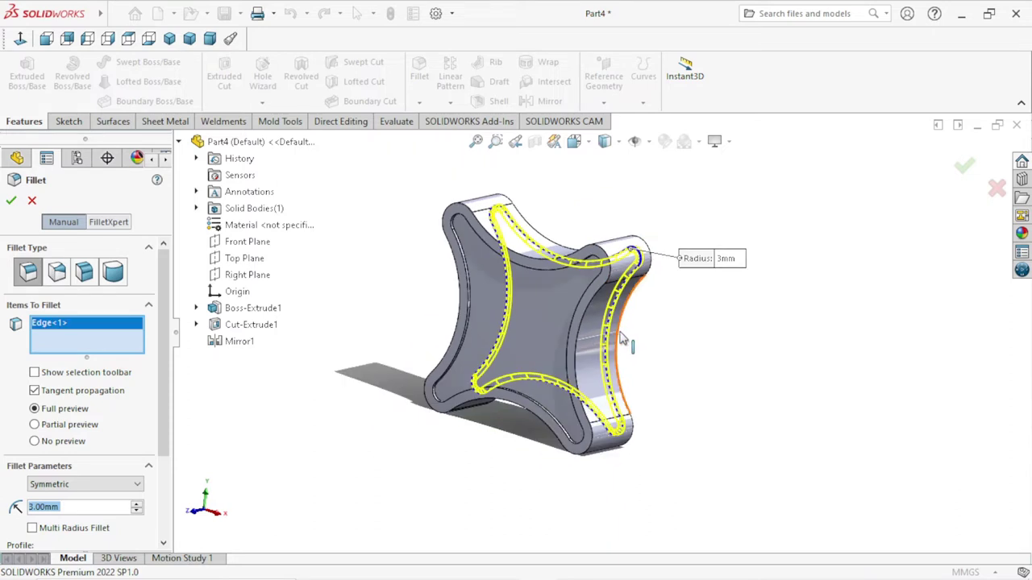
{"action": "right_click", "coordinate": [83, 325]}
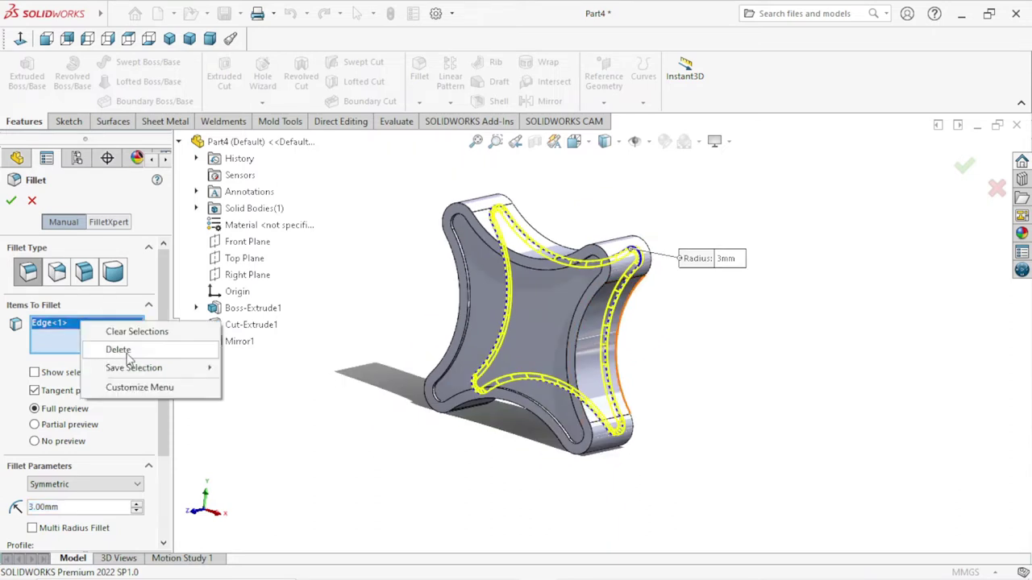
{"action": "left_click", "coordinate": [121, 347]}
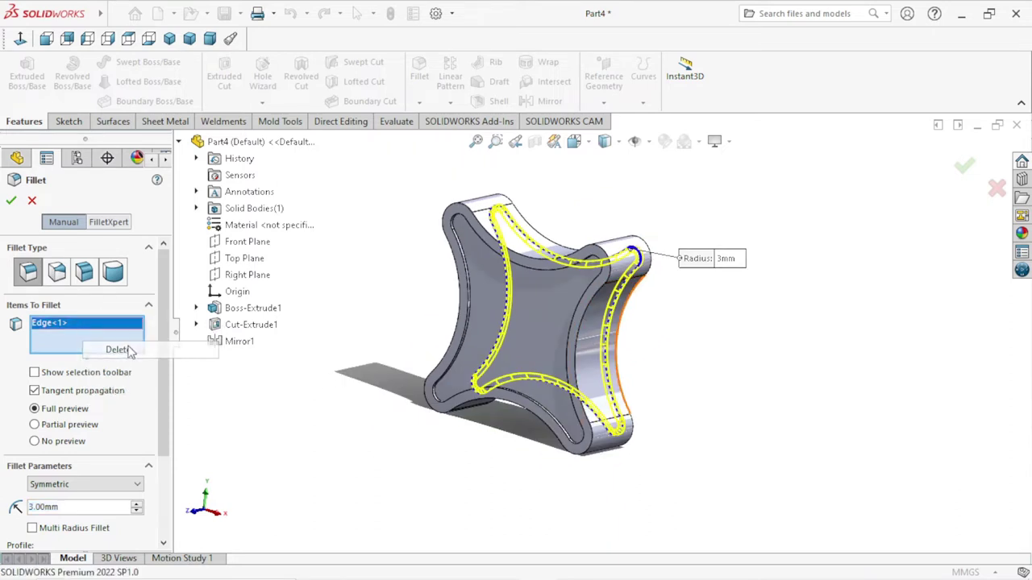
{"action": "left_click", "coordinate": [588, 345]}
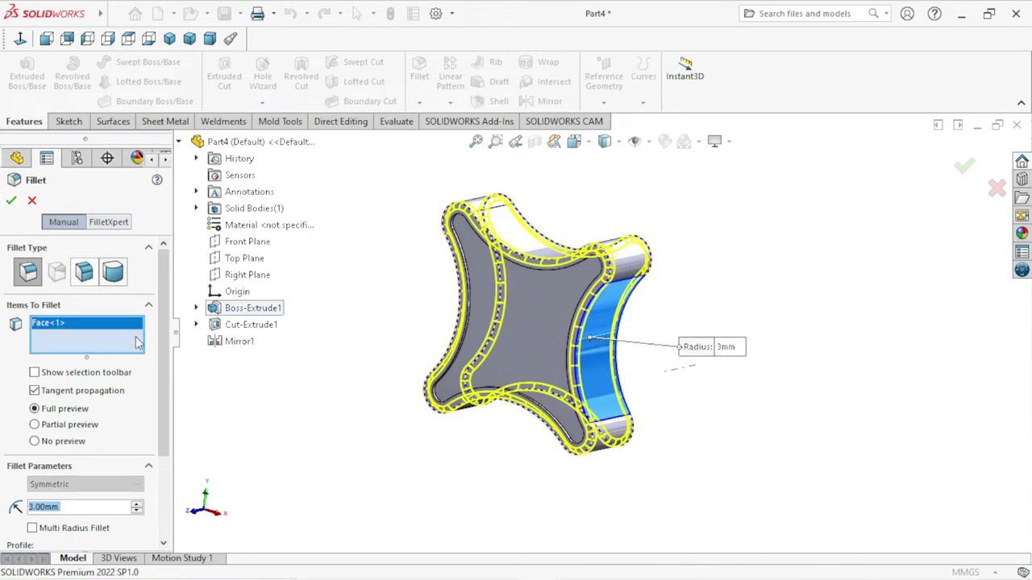
{"action": "scroll", "coordinate": [586, 272], "scroll_direction": "down", "scroll_amount": 3}
{"action": "scroll", "coordinate": [585, 271], "scroll_direction": "down", "scroll_amount": 3}
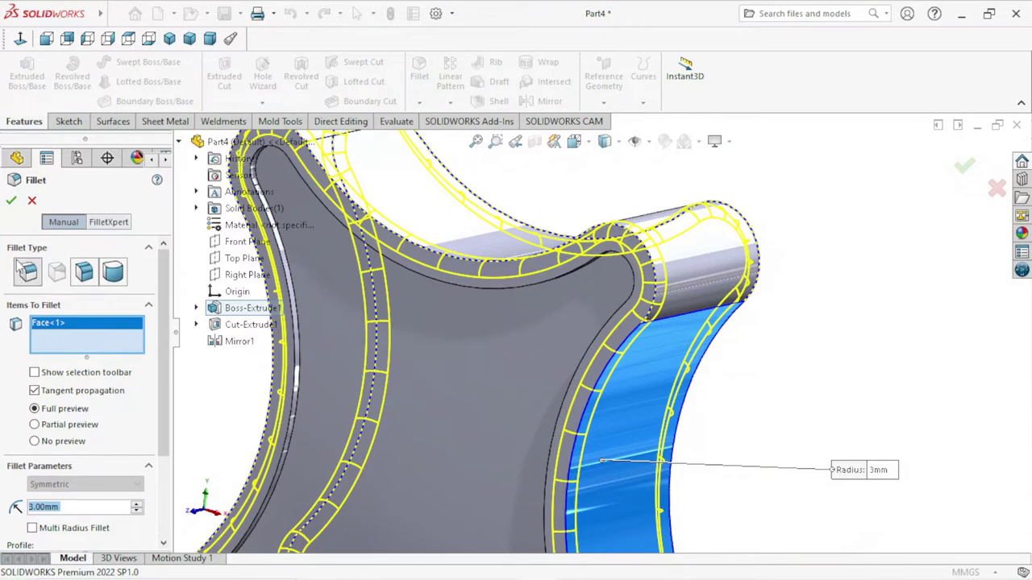
{"action": "scroll", "coordinate": [437, 362], "scroll_direction": "up", "scroll_amount": 3}
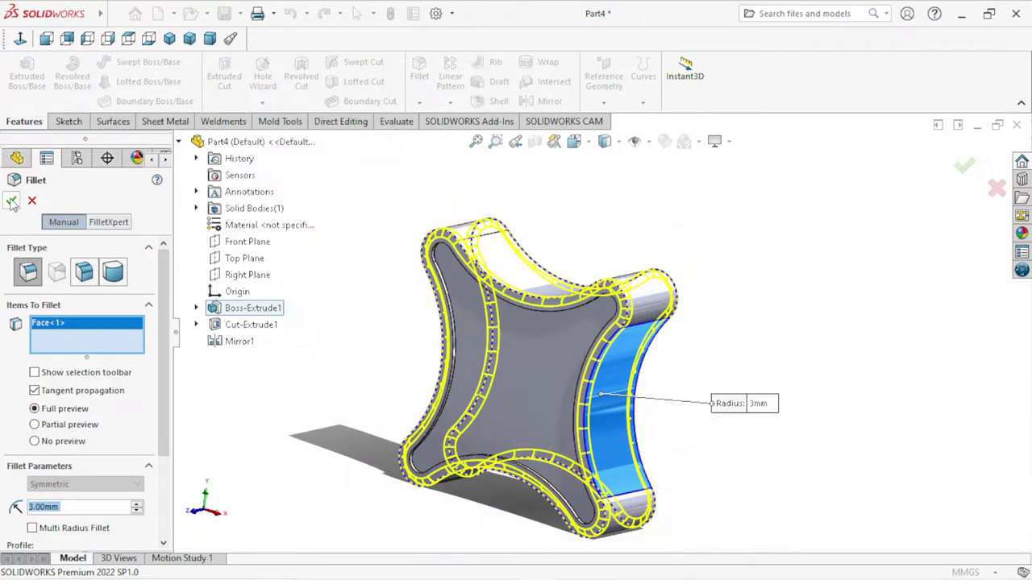
{"action": "key", "text": "Return"}
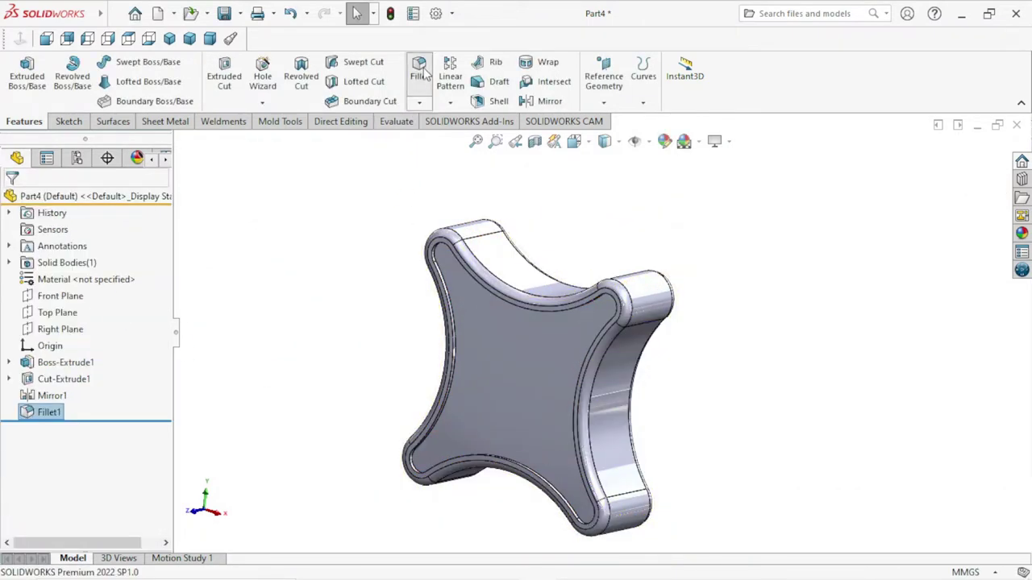
Start a 2 mm fillet and select the front pocket's inner edge
{"action": "key", "text": "Return"}
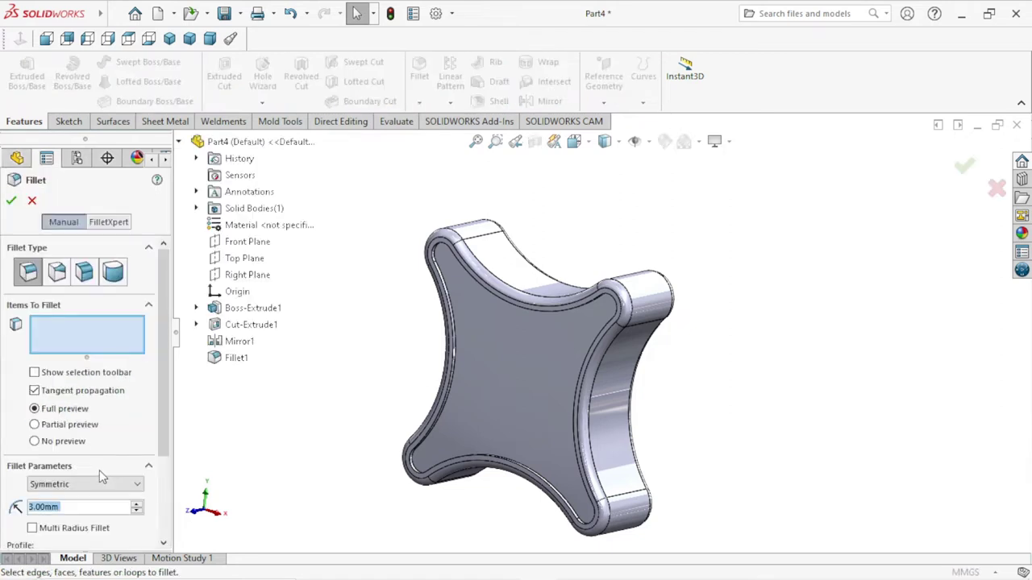
{"action": "left_click", "coordinate": [69, 508]}
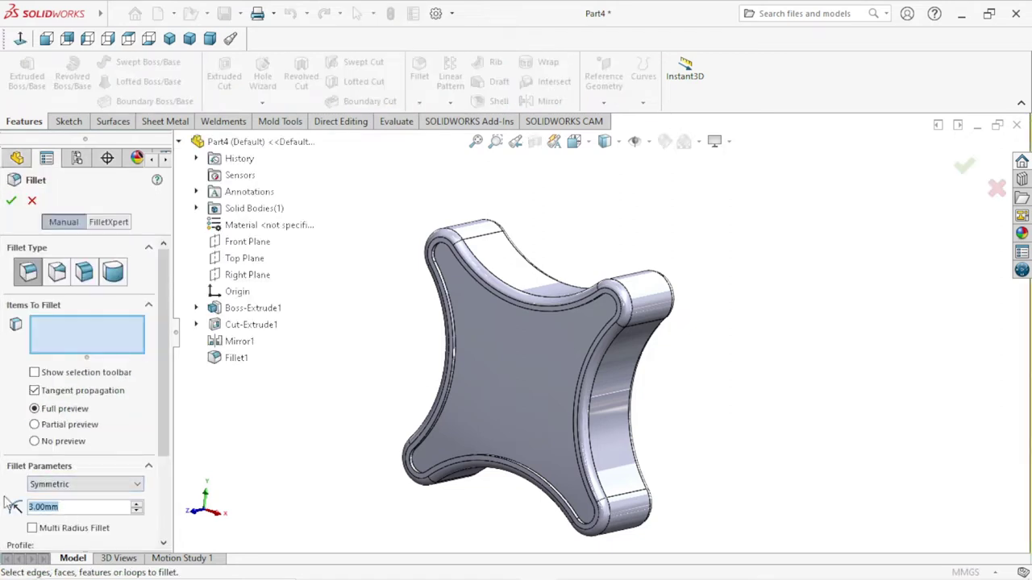
{"action": "type", "text": "2"}
{"action": "key", "text": "Return"}
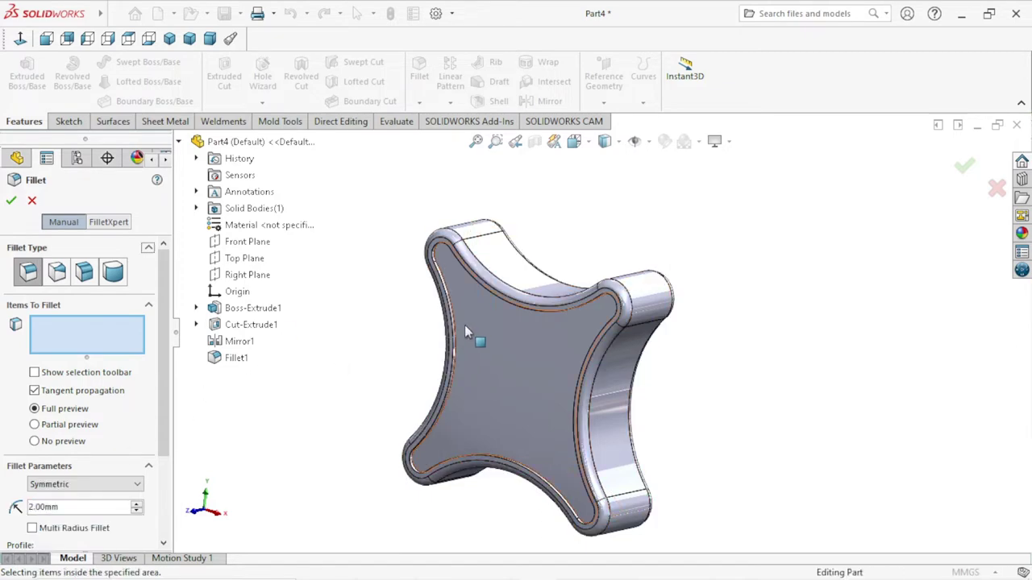
{"action": "scroll", "coordinate": [465, 330], "scroll_direction": "down", "scroll_amount": 5}
{"action": "scroll", "coordinate": [530, 283], "scroll_direction": "down", "scroll_amount": 3}
{"action": "scroll", "coordinate": [586, 295], "scroll_direction": "up", "scroll_amount": 3}
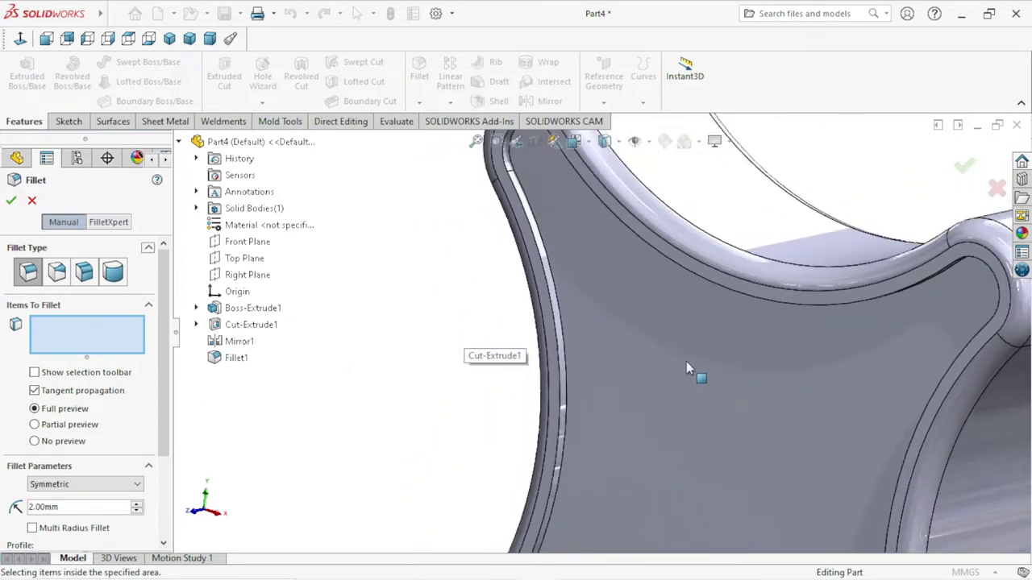
{"action": "scroll", "coordinate": [686, 368], "scroll_direction": "up", "scroll_amount": 3}
{"action": "scroll", "coordinate": [592, 308], "scroll_direction": "down", "scroll_amount": 5}
{"action": "scroll", "coordinate": [437, 315], "scroll_direction": "down", "scroll_amount": 3}
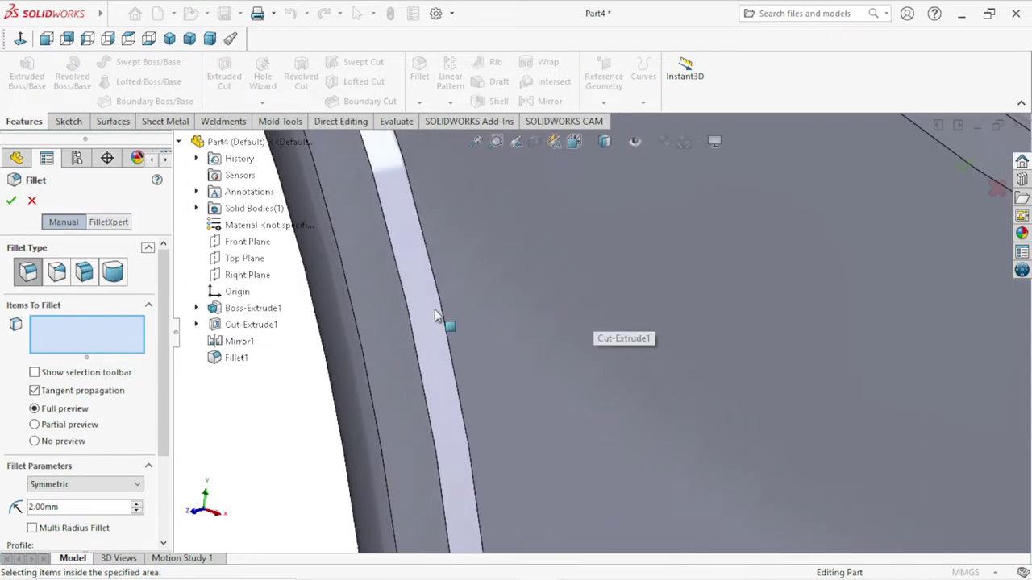
{"action": "left_click", "coordinate": [413, 337]}
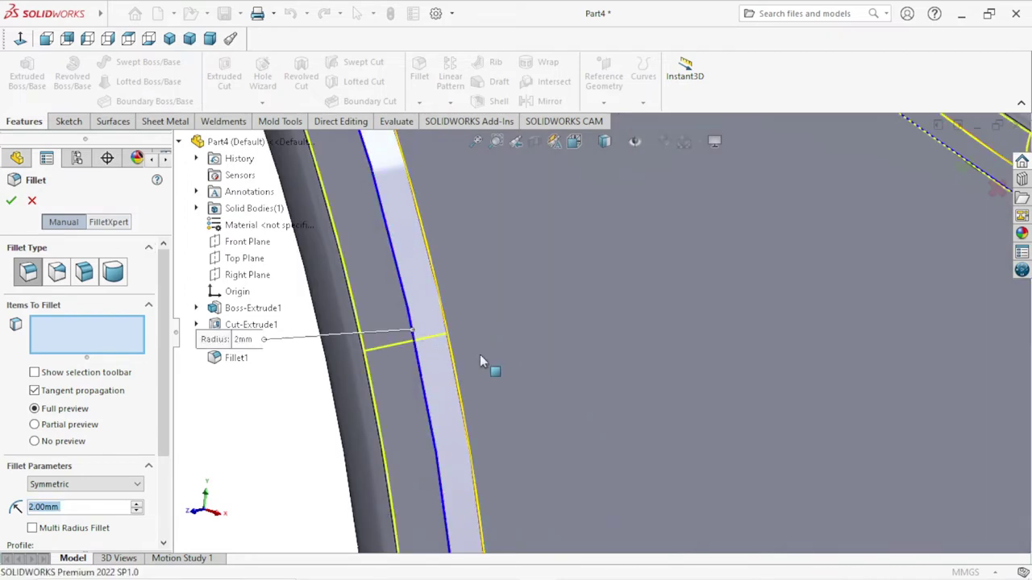
{"action": "scroll", "coordinate": [484, 362], "scroll_direction": "up", "scroll_amount": 3}
{"action": "scroll", "coordinate": [587, 387], "scroll_direction": "up", "scroll_amount": 2}
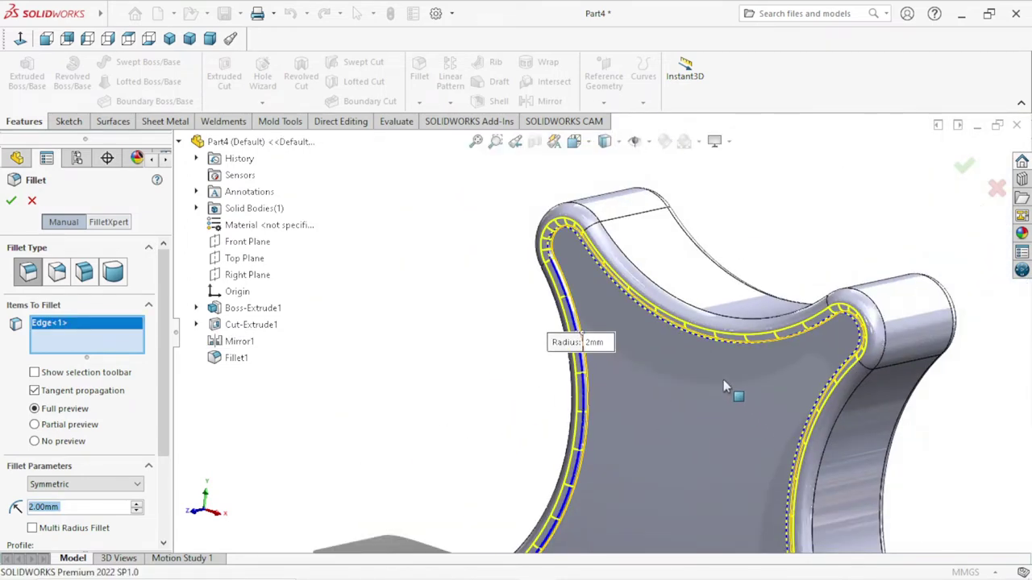
{"action": "scroll", "coordinate": [723, 380], "scroll_direction": "up", "scroll_amount": 3}
Add the back pocket's edge, accept Fillet2, and inspect the rounded edges
{"action": "mouse_move", "coordinate": [790, 410]}
{"action": "middle_mouse_down"}
{"action": "mouse_move", "coordinate": [691, 413]}
{"action": "mouse_move", "coordinate": [709, 315]}
{"action": "middle_mouse_up"}
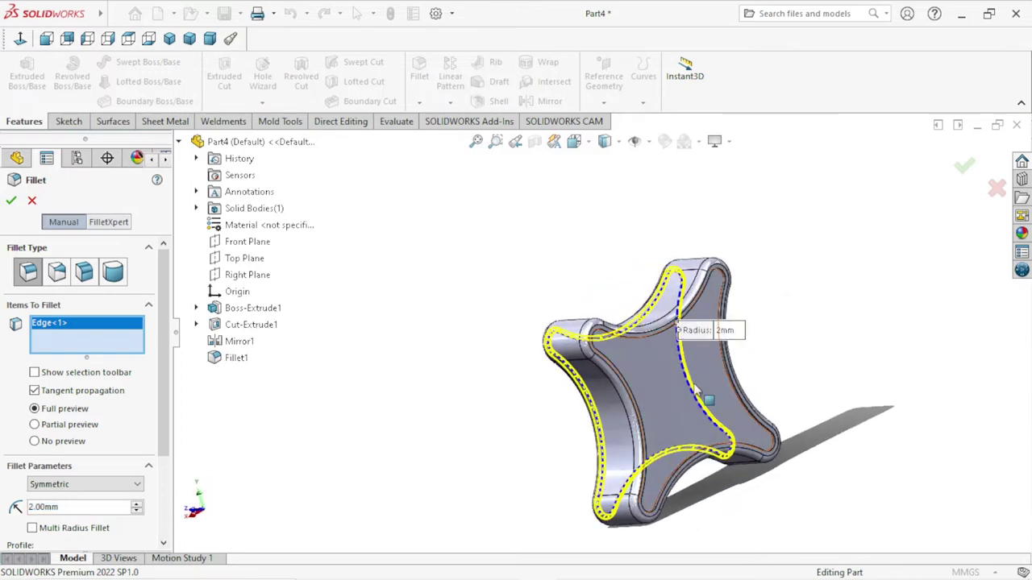
{"action": "scroll", "coordinate": [712, 307], "scroll_direction": "down", "scroll_amount": 4}
{"action": "scroll", "coordinate": [684, 351], "scroll_direction": "down", "scroll_amount": 2}
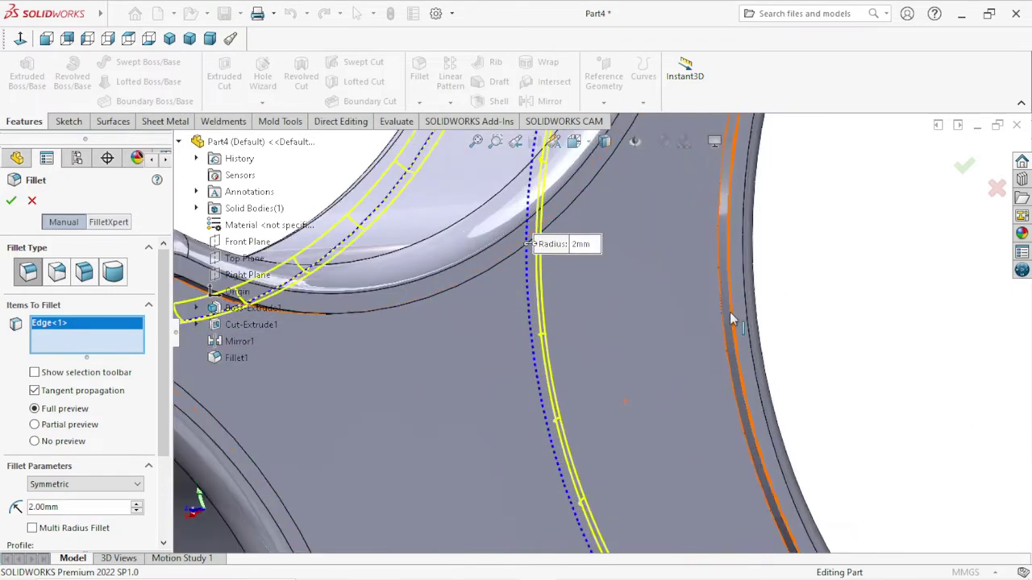
{"action": "left_click", "coordinate": [730, 312]}
{"action": "scroll", "coordinate": [669, 363], "scroll_direction": "up", "scroll_amount": 3}
{"action": "scroll", "coordinate": [672, 367], "scroll_direction": "up", "scroll_amount": 3}
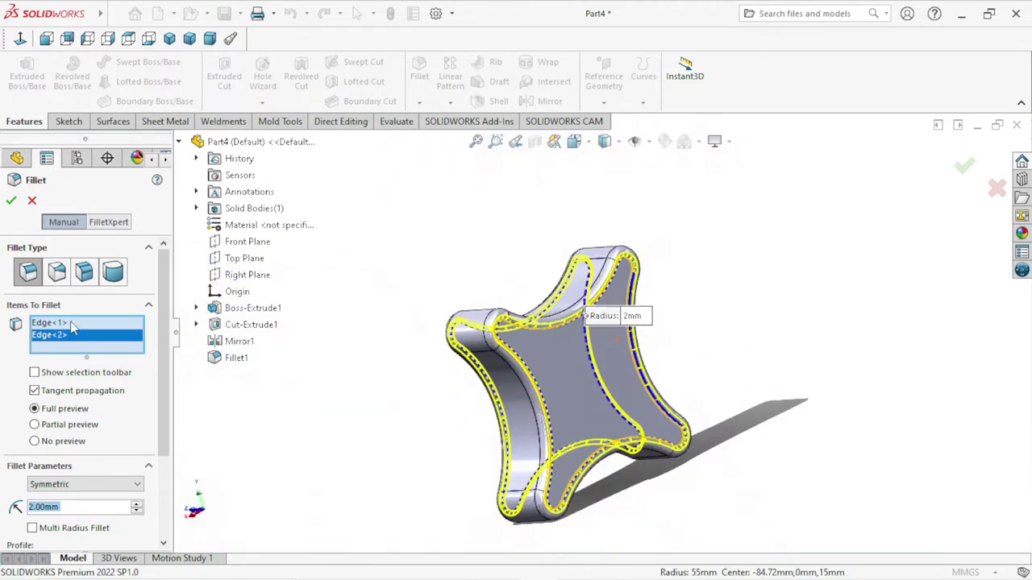
{"action": "right_click", "coordinate": [668, 421]}
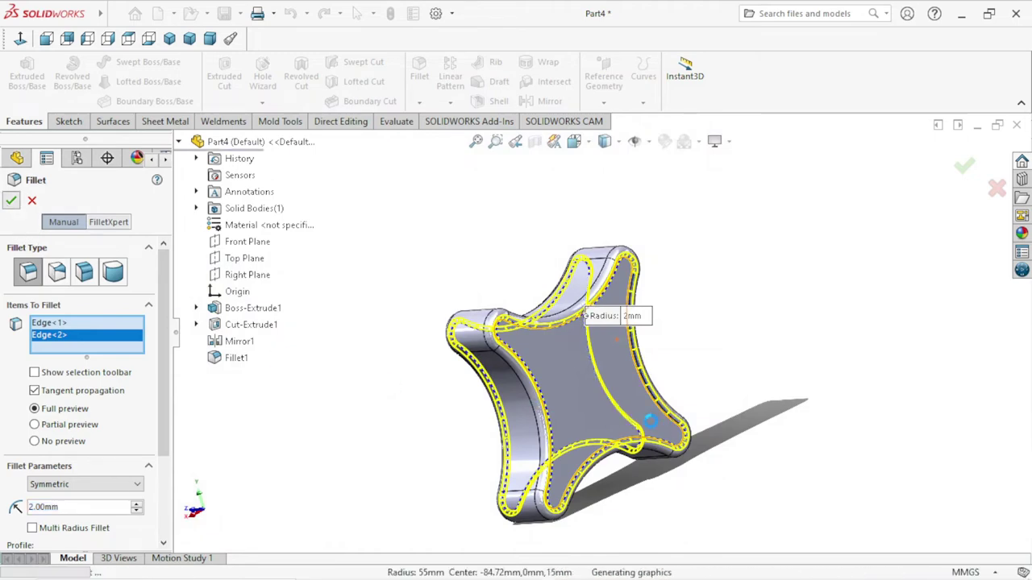
{"action": "middle_click_drag", "start_coordinate": [647, 432], "coordinate": [744, 376]}
{"action": "scroll", "coordinate": [622, 360], "scroll_direction": "down", "scroll_amount": 5}
{"action": "scroll", "coordinate": [623, 357], "scroll_direction": "up", "scroll_amount": 3}
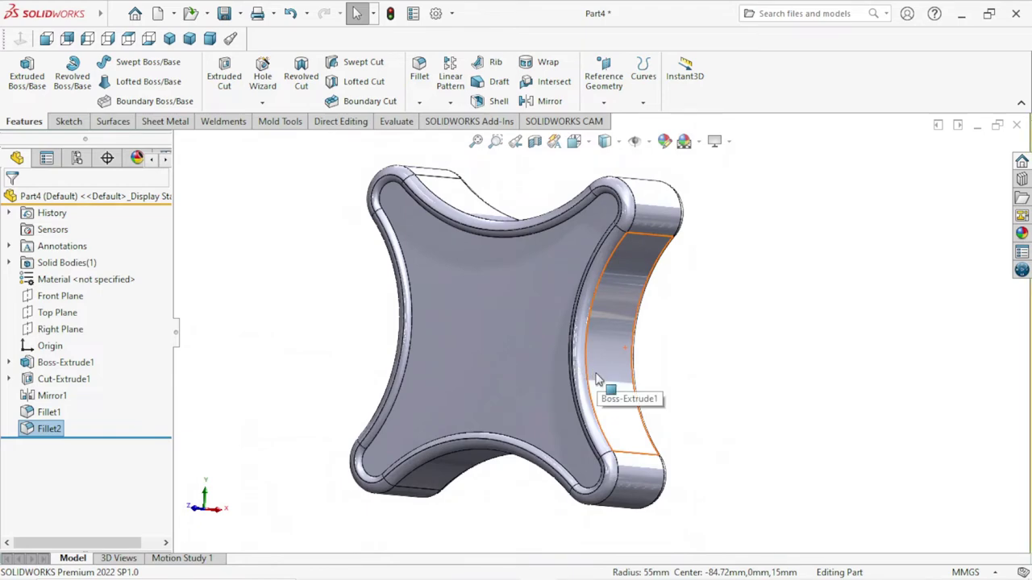
Start a sketch on the pocket floor and draw a circle centred on the origin
{"action": "mouse_move", "coordinate": [597, 379]}
{"action": "middle_mouse_down"}
{"action": "mouse_move", "coordinate": [537, 368]}
{"action": "mouse_move", "coordinate": [444, 306]}
{"action": "mouse_move", "coordinate": [594, 369]}
{"action": "mouse_move", "coordinate": [491, 359]}
{"action": "middle_mouse_up"}
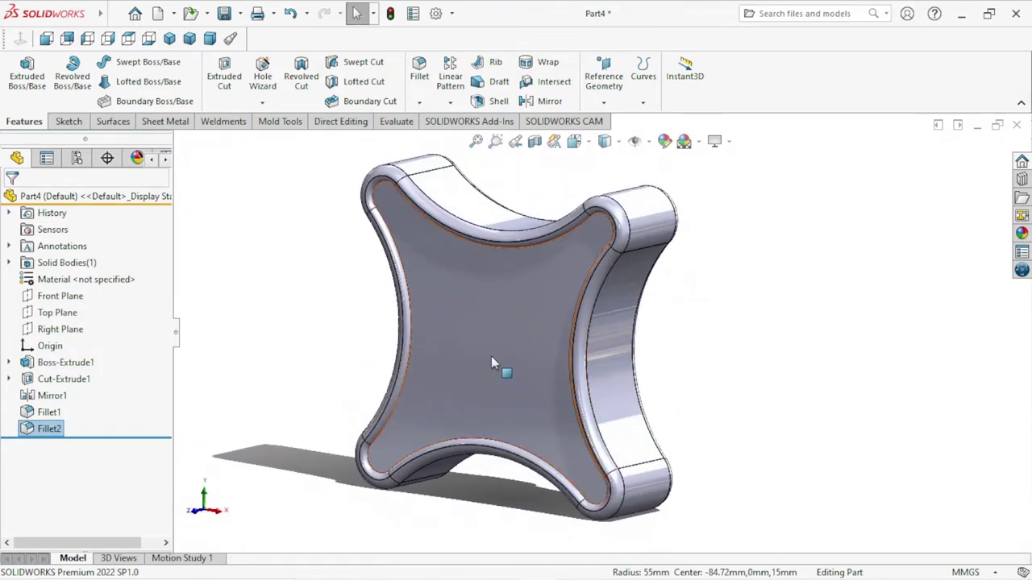
{"action": "left_click", "coordinate": [491, 359]}
{"action": "left_click", "coordinate": [563, 319]}
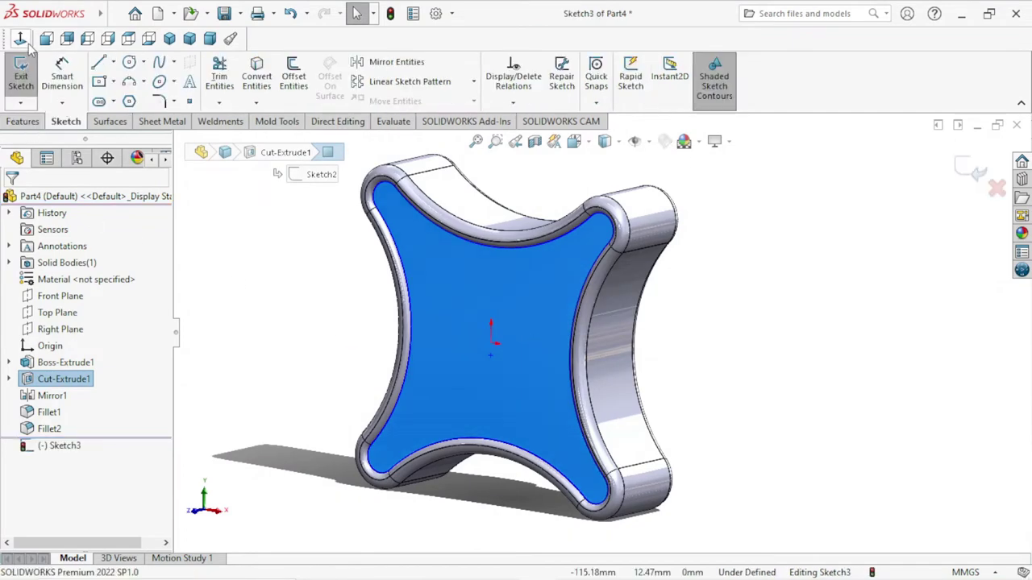
{"action": "left_click", "coordinate": [129, 62]}
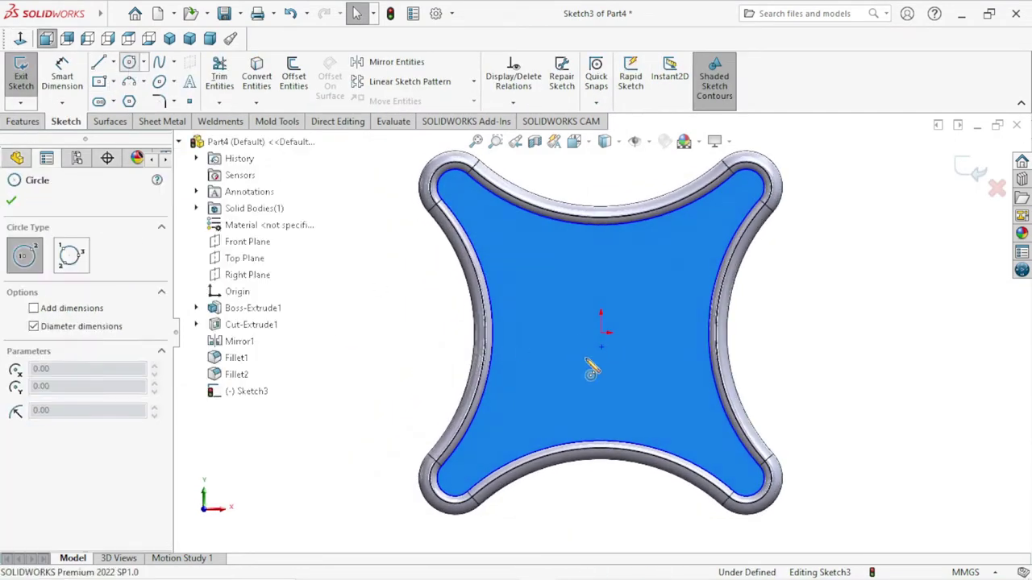
{"action": "left_click", "coordinate": [600, 332]}
{"action": "left_click", "coordinate": [614, 363]}
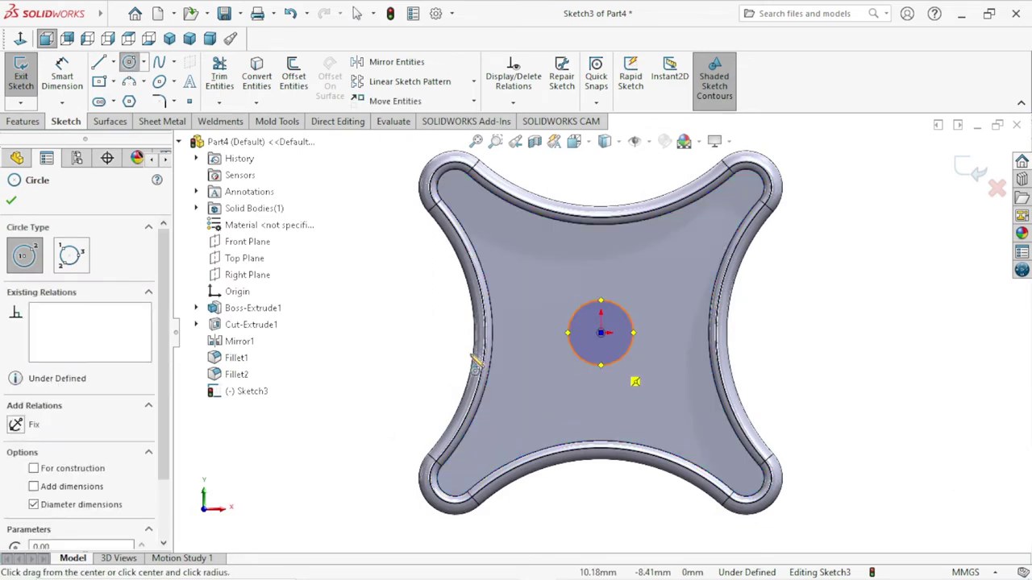
{"action": "key", "text": "Escape"}
Give the circle a 22 mm diameter dimension and close the PropertyManager
{"action": "key", "text": "d"}
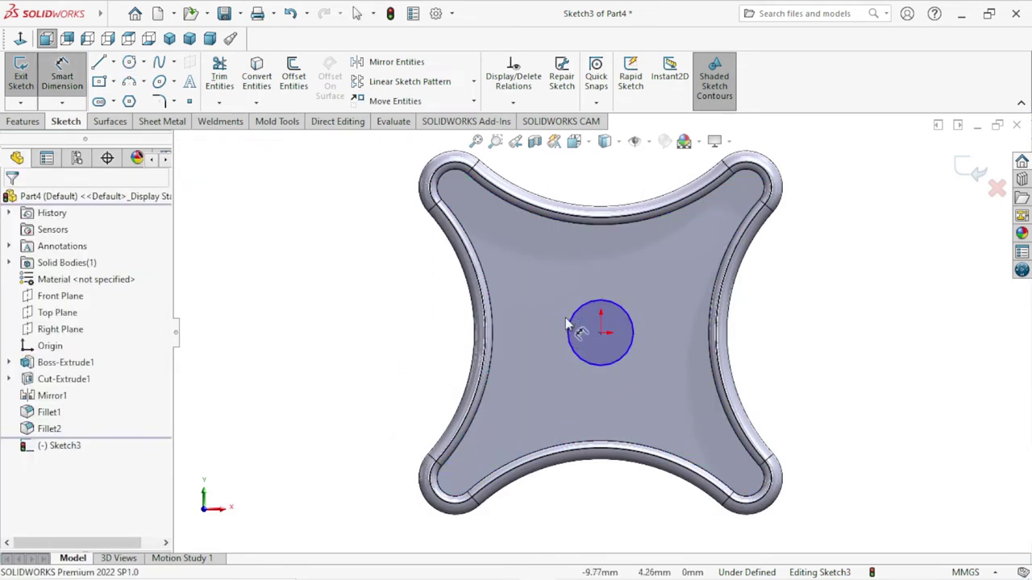
{"action": "left_click", "coordinate": [569, 331]}
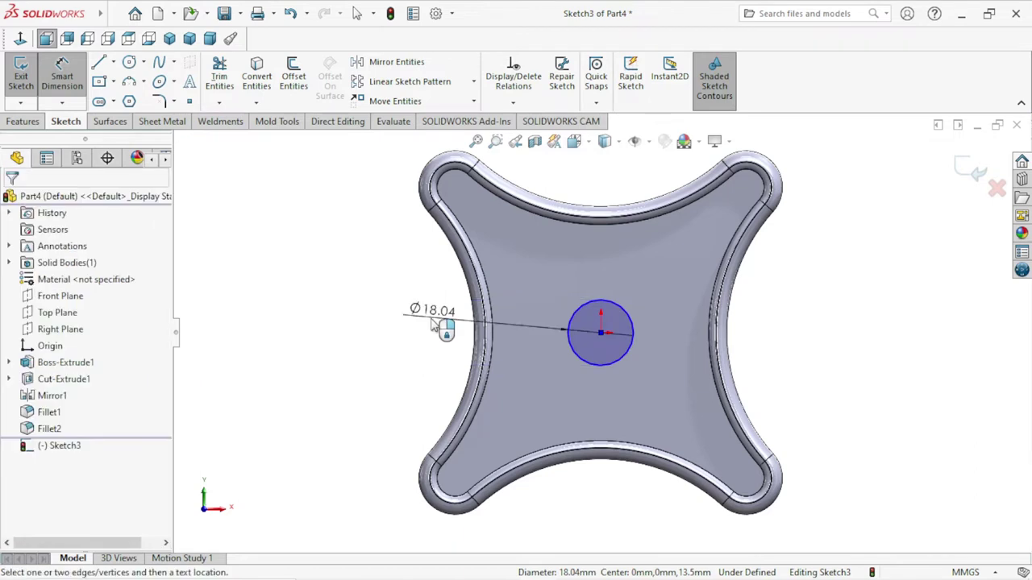
{"action": "left_click", "coordinate": [439, 323]}
{"action": "type", "text": "22"}
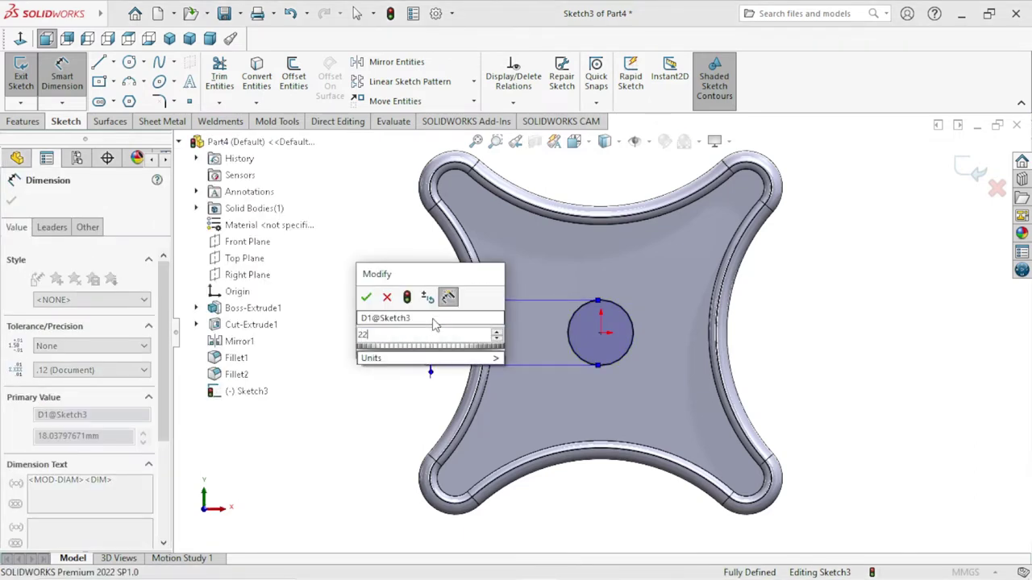
{"action": "left_click", "coordinate": [367, 298]}
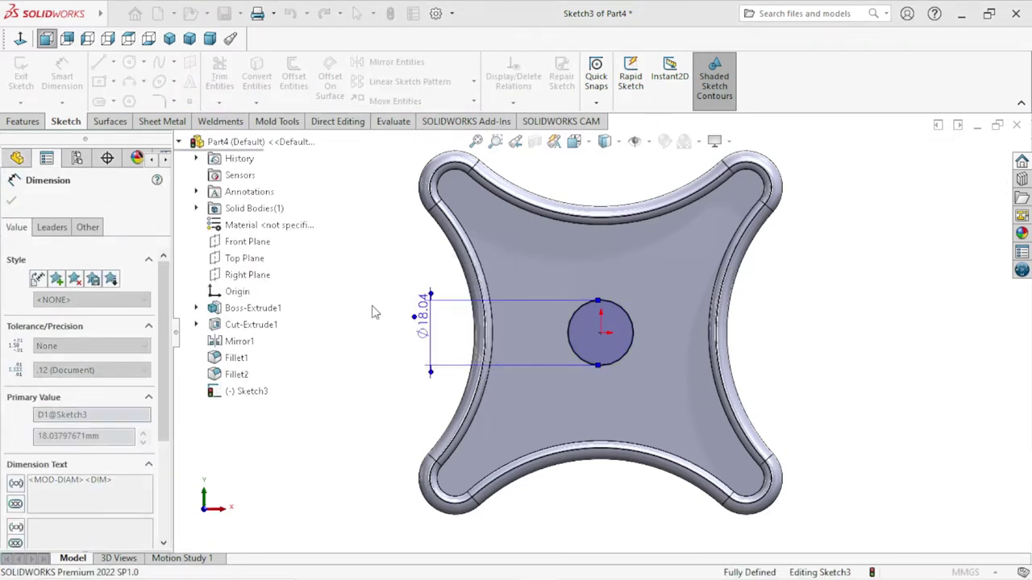
{"action": "scroll", "coordinate": [586, 375], "scroll_direction": "up", "scroll_amount": 2}
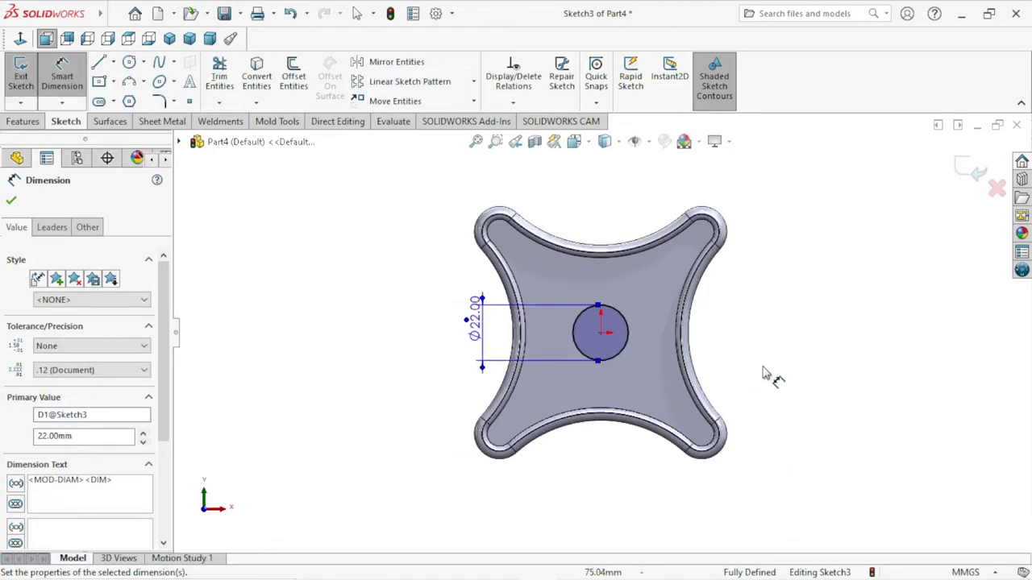
{"action": "left_click", "coordinate": [11, 201]}
{"action": "left_click", "coordinate": [26, 123]}
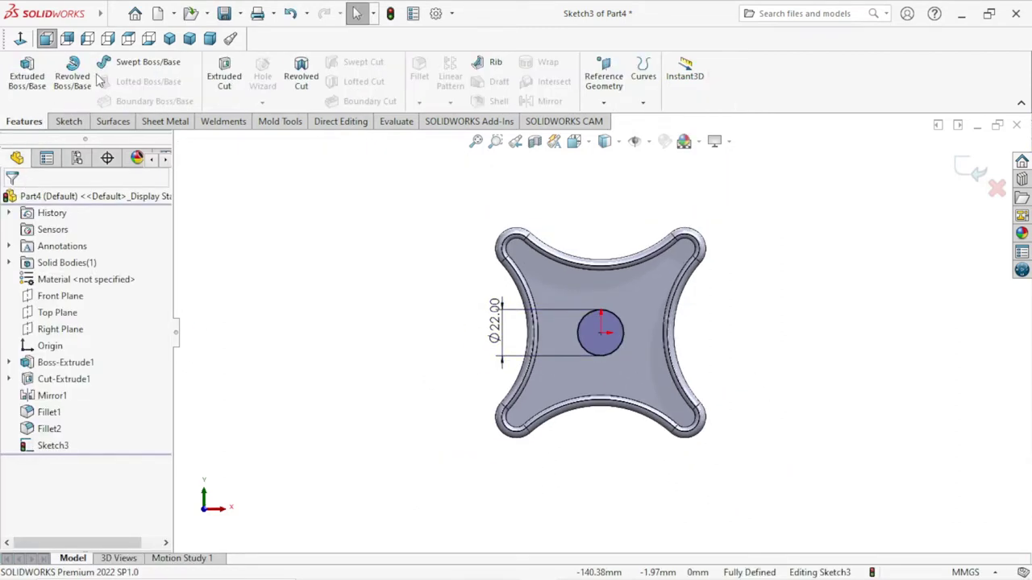
Extrude the Ø22 mm circle 10 mm mid-plane into a central hub, creating Boss-Extrude2
{"action": "left_click", "coordinate": [23, 77]}
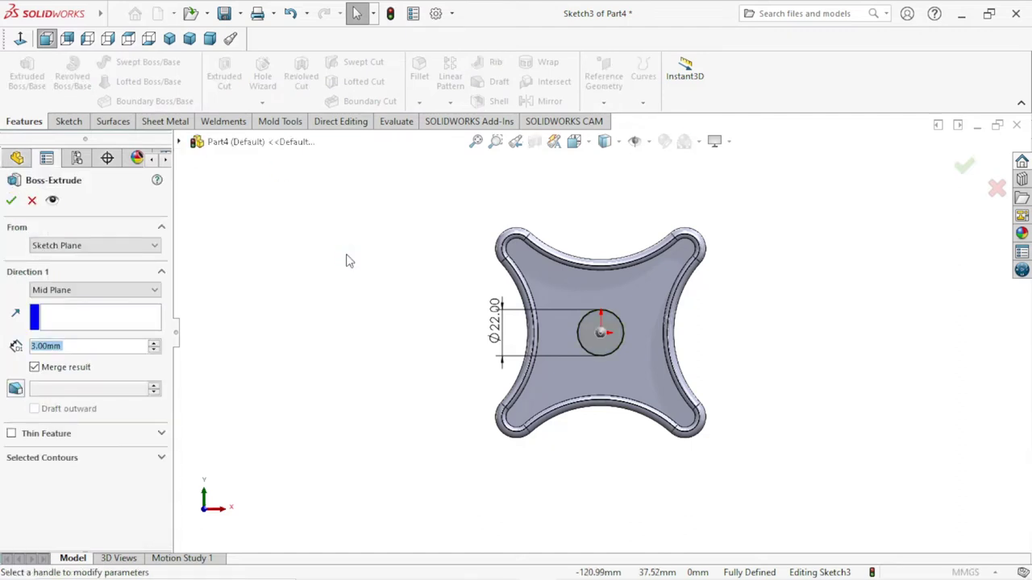
{"action": "left_click", "coordinate": [83, 347]}
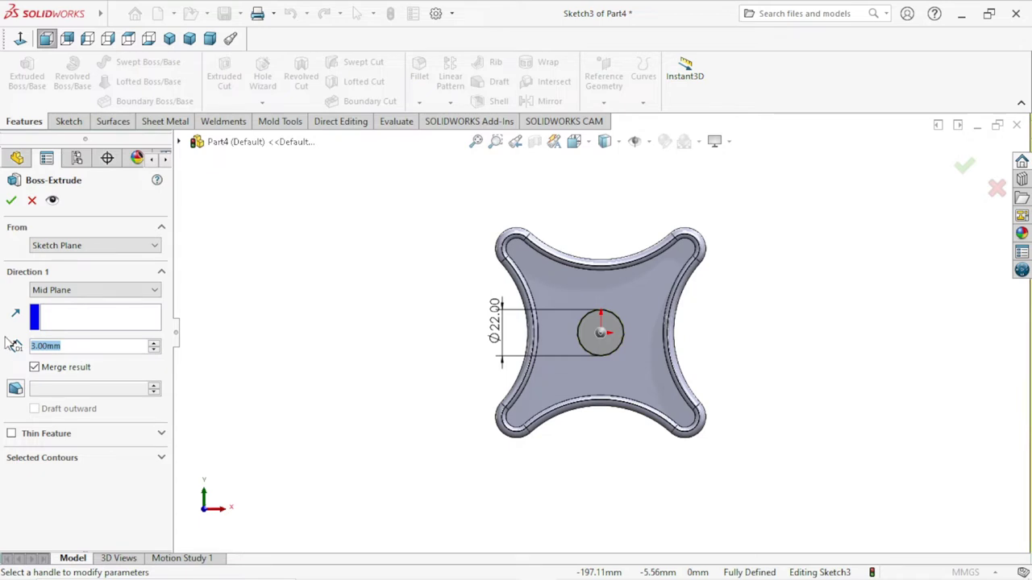
{"action": "type", "text": "10"}
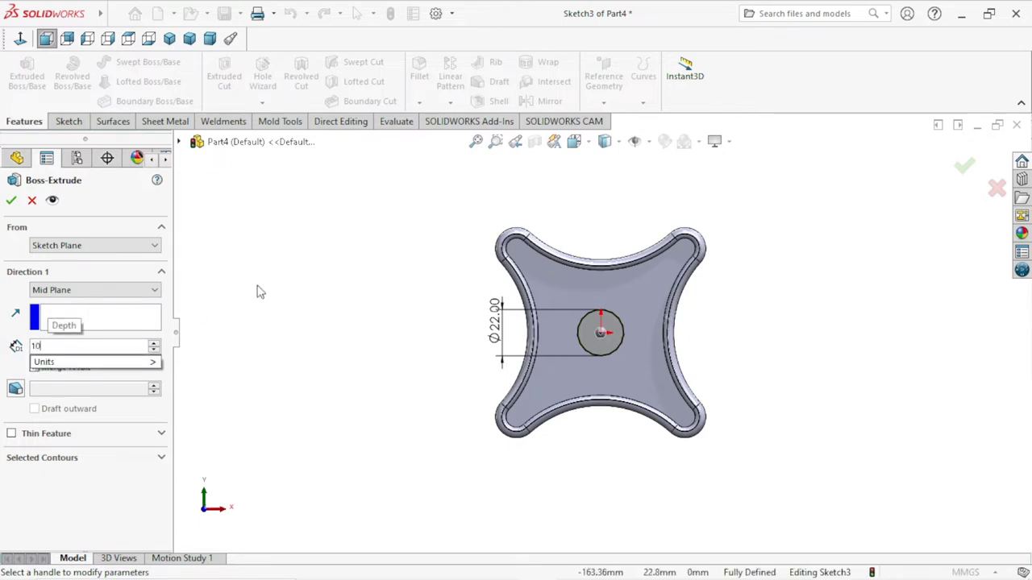
{"action": "key", "text": "Return"}
{"action": "left_click", "coordinate": [10, 202]}
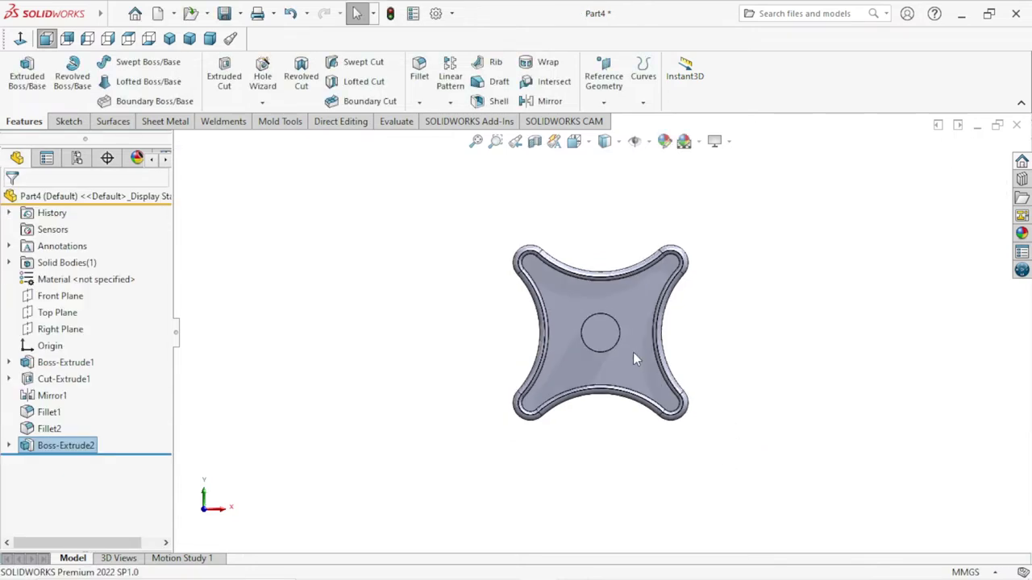
{"action": "mouse_move", "coordinate": [741, 307]}
{"action": "middle_mouse_down"}
{"action": "mouse_move", "coordinate": [655, 269]}
{"action": "mouse_move", "coordinate": [677, 304]}
{"action": "middle_mouse_up"}
{"action": "scroll", "coordinate": [682, 361], "scroll_direction": "down", "scroll_amount": 3}
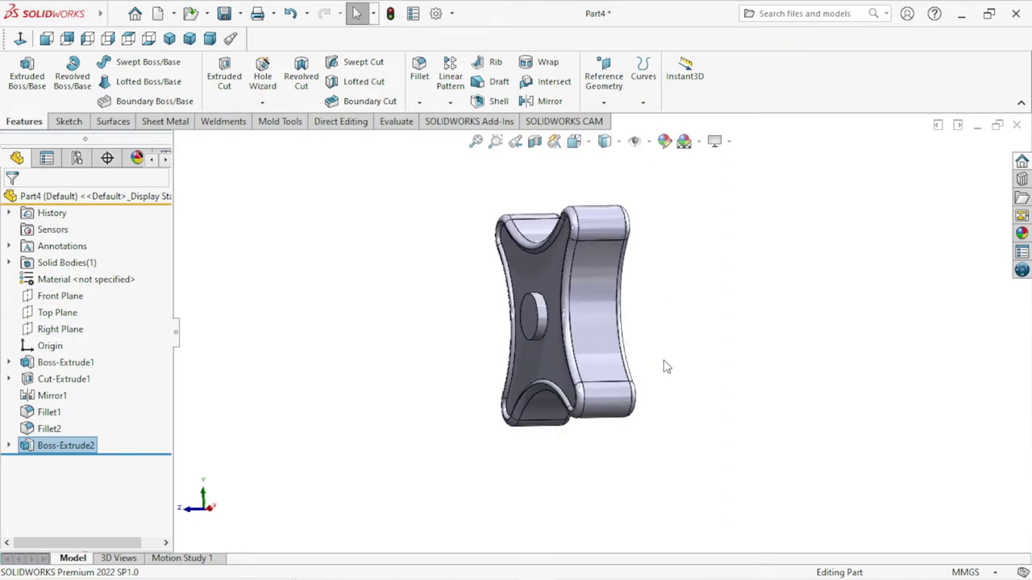
{"action": "scroll", "coordinate": [666, 364], "scroll_direction": "down", "scroll_amount": 3}
{"action": "mouse_move", "coordinate": [712, 347]}
{"action": "middle_mouse_down"}
{"action": "mouse_move", "coordinate": [685, 352]}
{"action": "mouse_move", "coordinate": [698, 362]}
{"action": "mouse_move", "coordinate": [684, 365]}
{"action": "mouse_move", "coordinate": [681, 168]}
{"action": "mouse_move", "coordinate": [702, 394]}
{"action": "mouse_move", "coordinate": [690, 340]}
{"action": "mouse_move", "coordinate": [681, 343]}
{"action": "mouse_move", "coordinate": [707, 379]}
{"action": "mouse_move", "coordinate": [702, 371]}
{"action": "middle_mouse_up"}
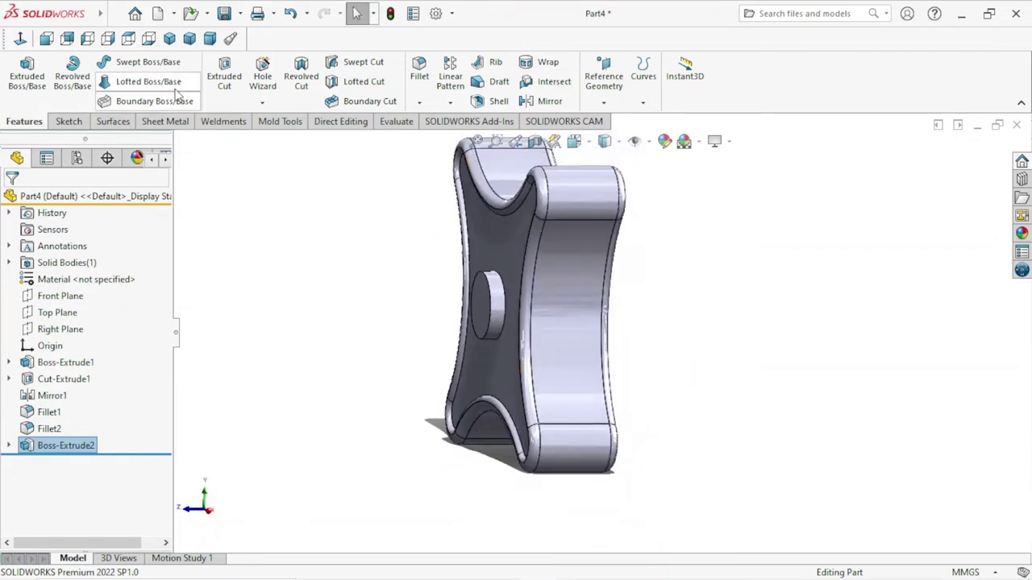
Mirror the Boss-Extrude2 hub across the Front Plane to create Mirror2
{"action": "left_click", "coordinate": [449, 102]}
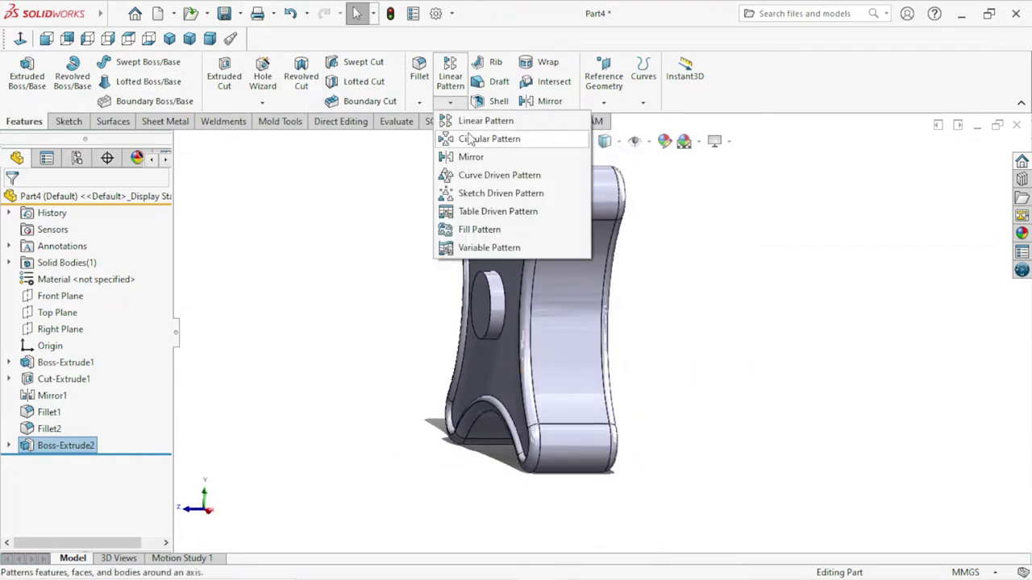
{"action": "left_click", "coordinate": [471, 154]}
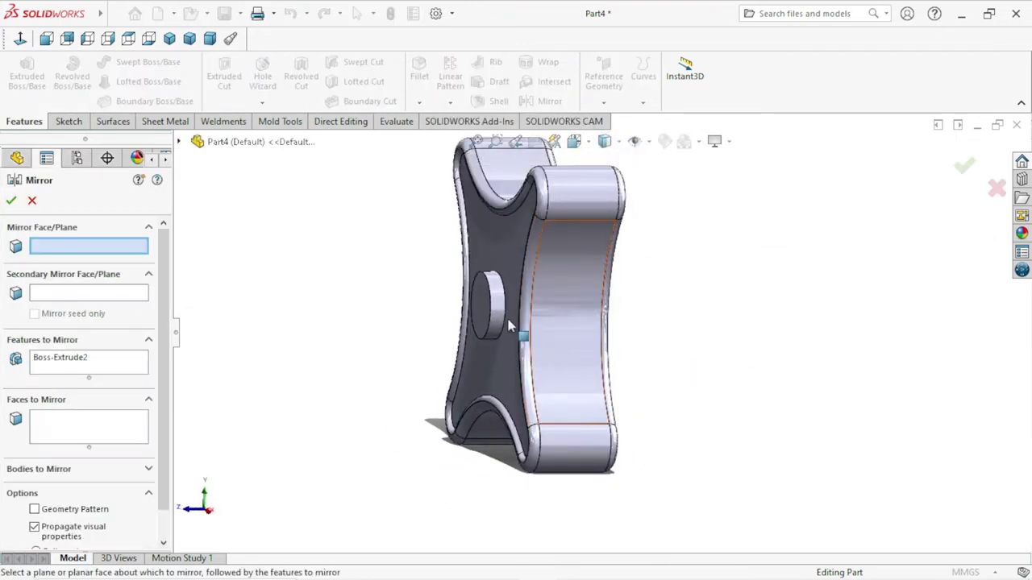
{"action": "left_click", "coordinate": [180, 142]}
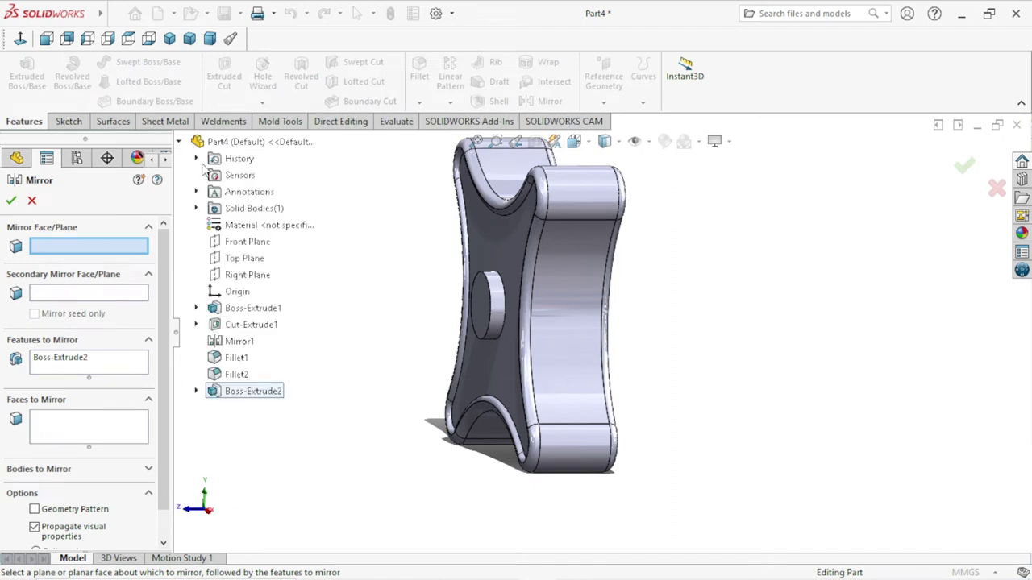
{"action": "left_click", "coordinate": [257, 243]}
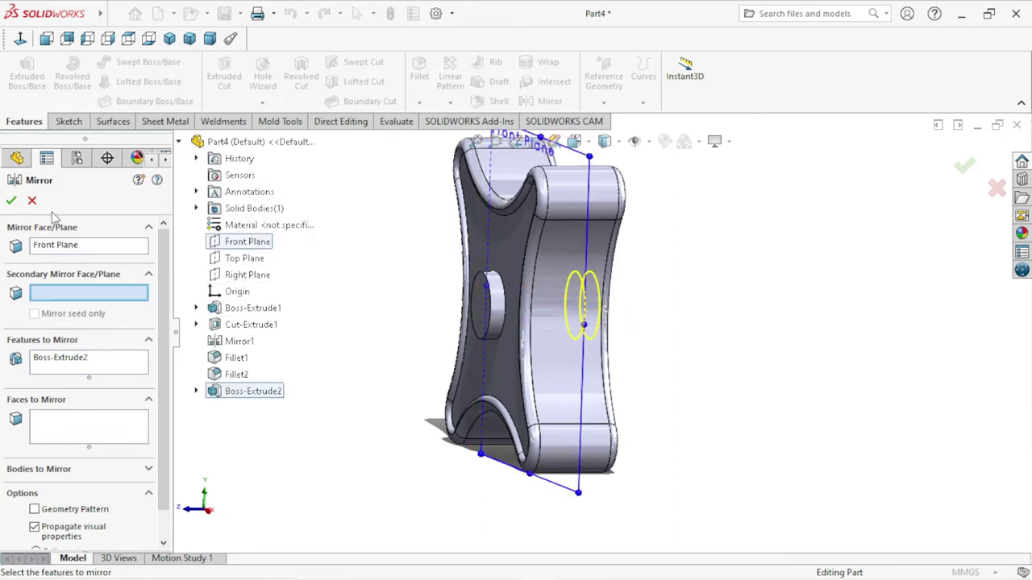
{"action": "left_click", "coordinate": [12, 201]}
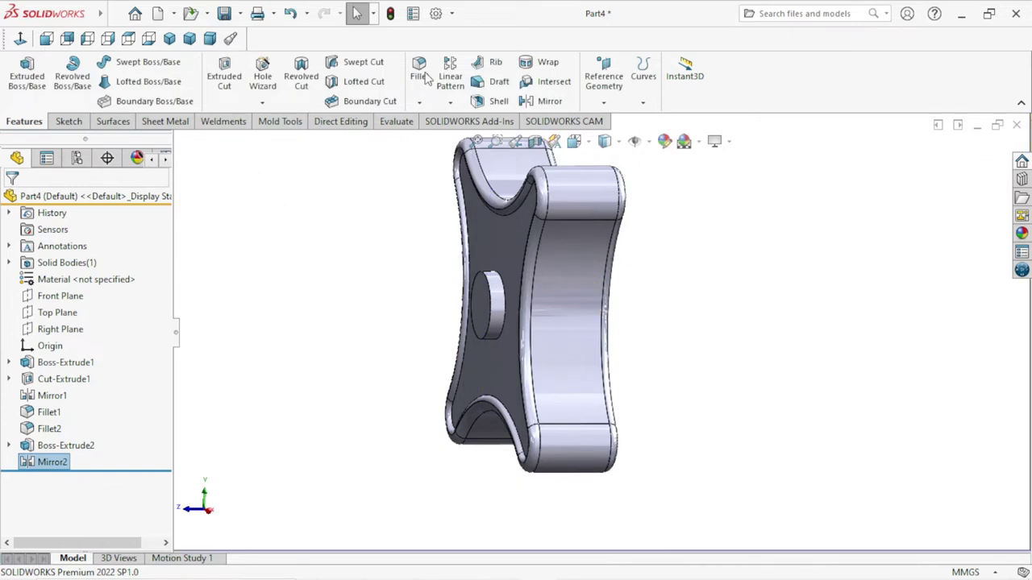
Fillet the base edges of both hubs with a 1 mm radius, creating Fillet3
{"action": "left_click", "coordinate": [494, 300]}
{"action": "mouse_move", "coordinate": [663, 311]}
{"action": "middle_mouse_down"}
{"action": "mouse_move", "coordinate": [689, 326]}
{"action": "mouse_move", "coordinate": [609, 330]}
{"action": "middle_mouse_up"}
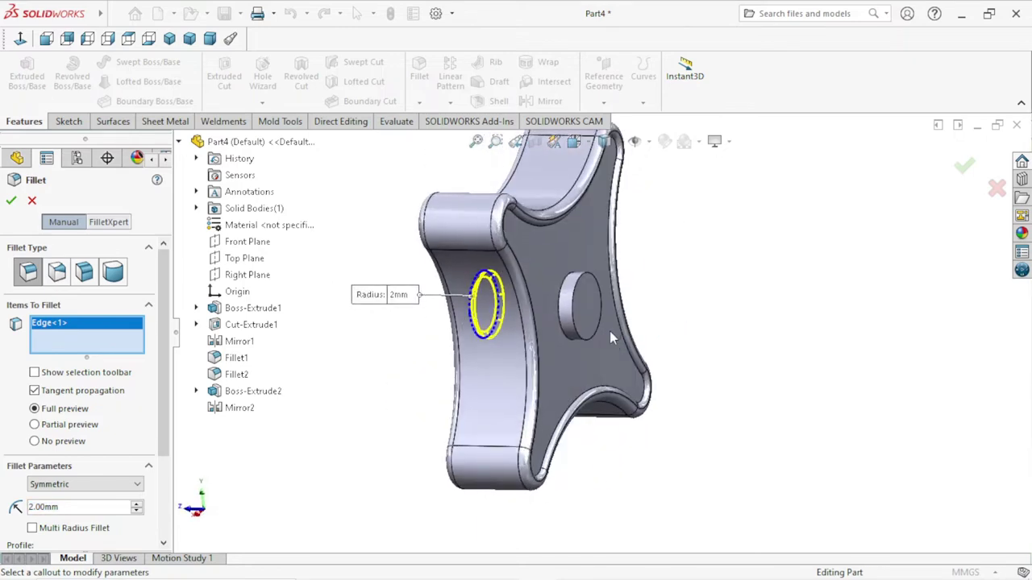
{"action": "left_click", "coordinate": [577, 294]}
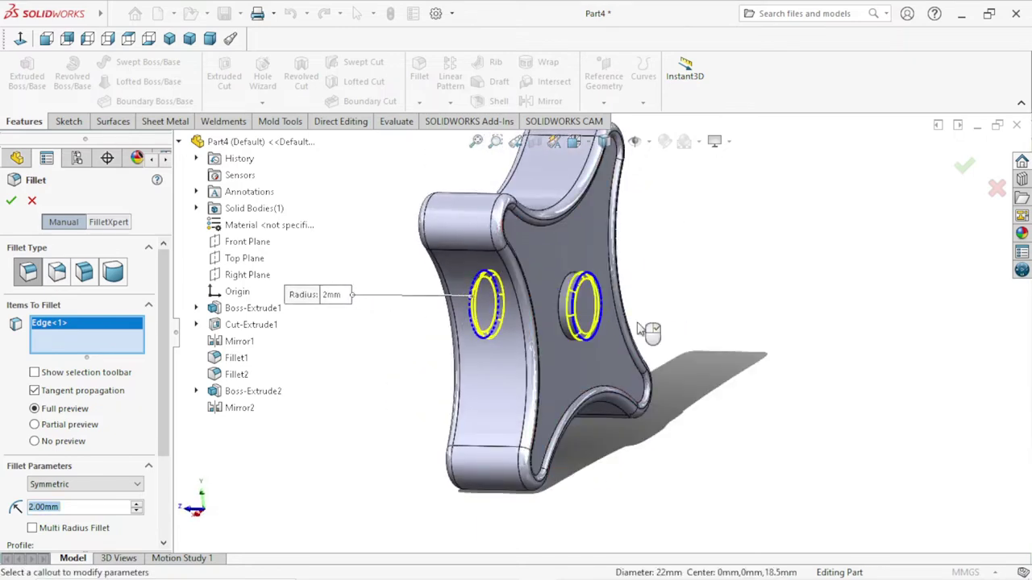
{"action": "scroll", "coordinate": [657, 351], "scroll_direction": "up", "scroll_amount": 3}
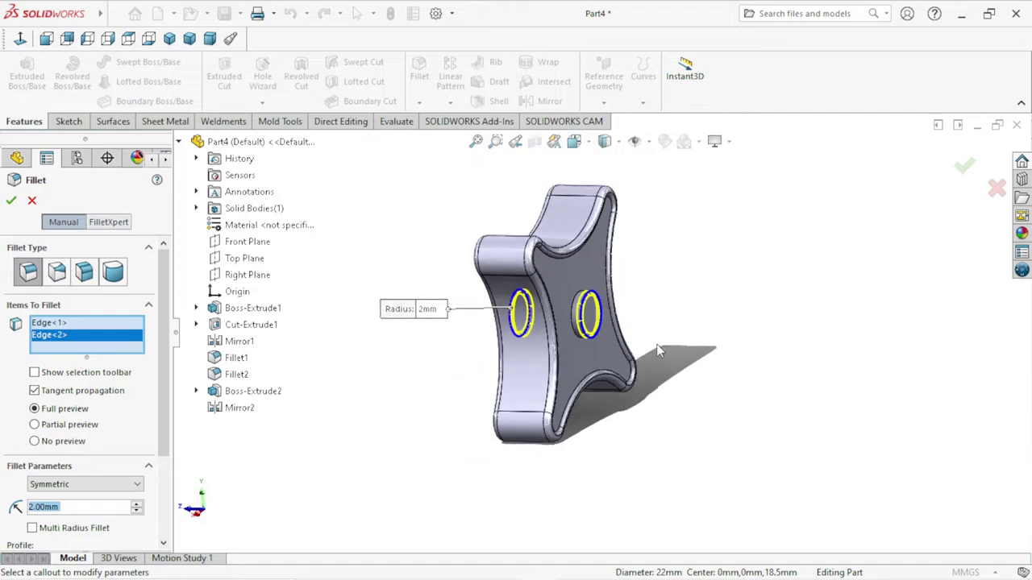
{"action": "left_click", "coordinate": [76, 506]}
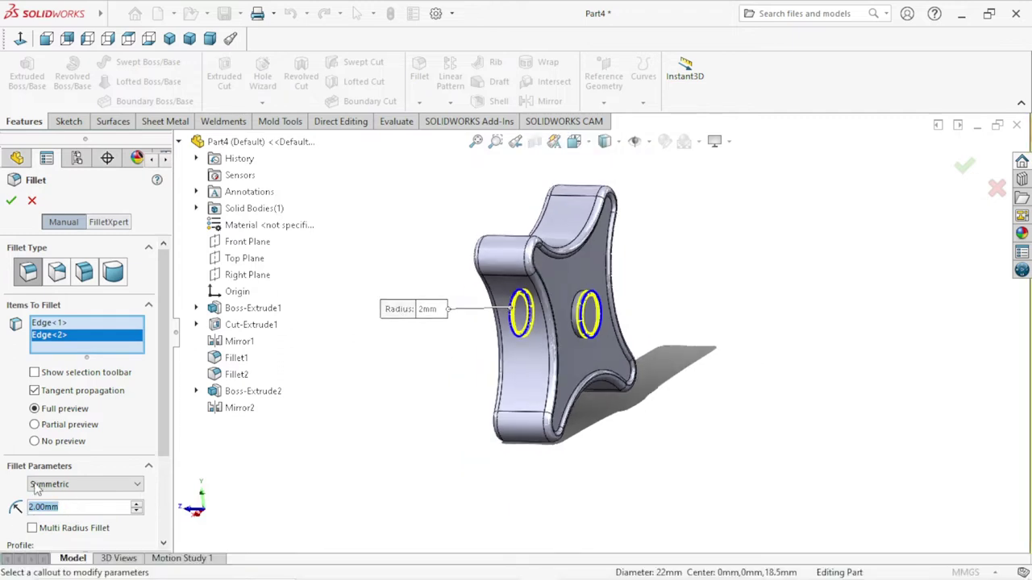
{"action": "type", "text": "1"}
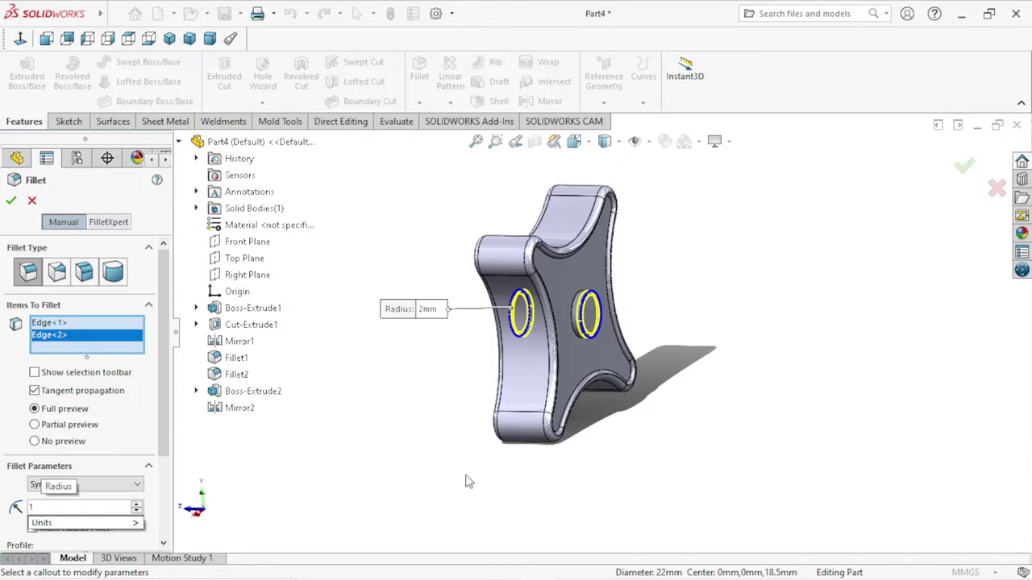
{"action": "key", "text": "Return"}
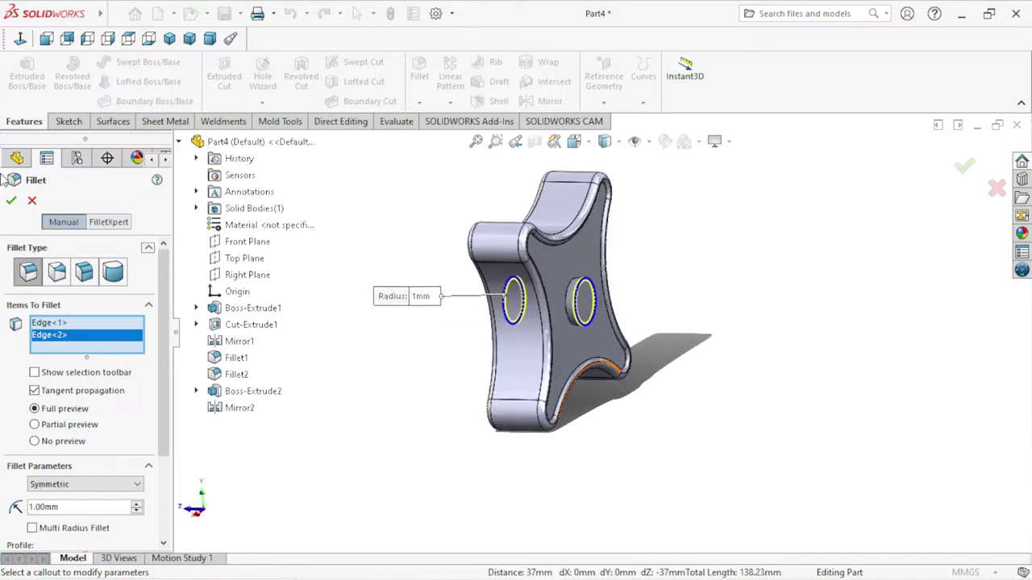
{"action": "left_click", "coordinate": [9, 201]}
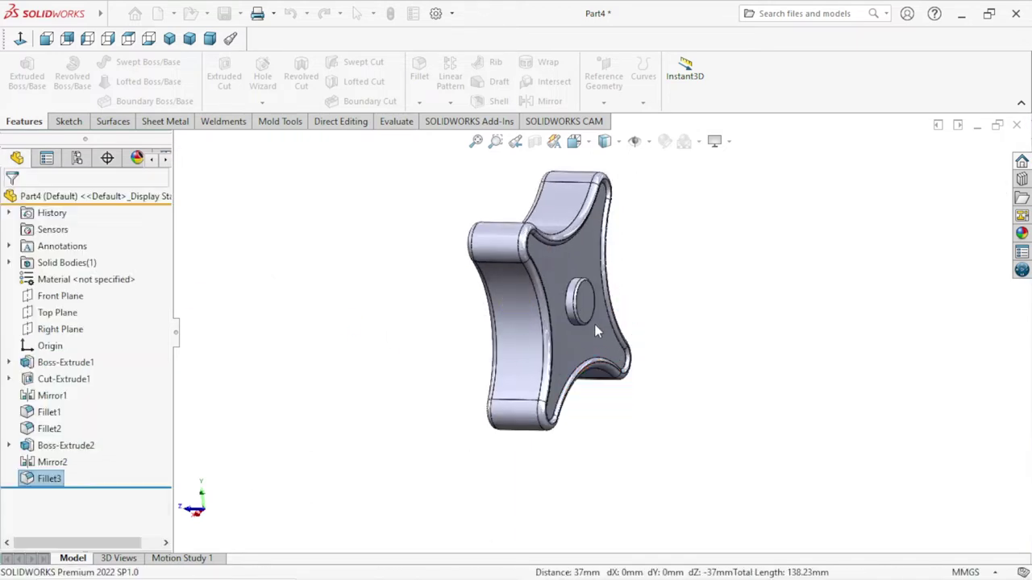
{"action": "mouse_move", "coordinate": [686, 343]}
{"action": "middle_mouse_down"}
{"action": "mouse_move", "coordinate": [705, 295]}
{"action": "mouse_move", "coordinate": [698, 208]}
{"action": "mouse_move", "coordinate": [737, 265]}
{"action": "mouse_move", "coordinate": [689, 320]}
{"action": "middle_mouse_up"}
{"action": "scroll", "coordinate": [589, 327], "scroll_direction": "down", "scroll_amount": 3}
{"action": "scroll", "coordinate": [533, 311], "scroll_direction": "up", "scroll_amount": 4}
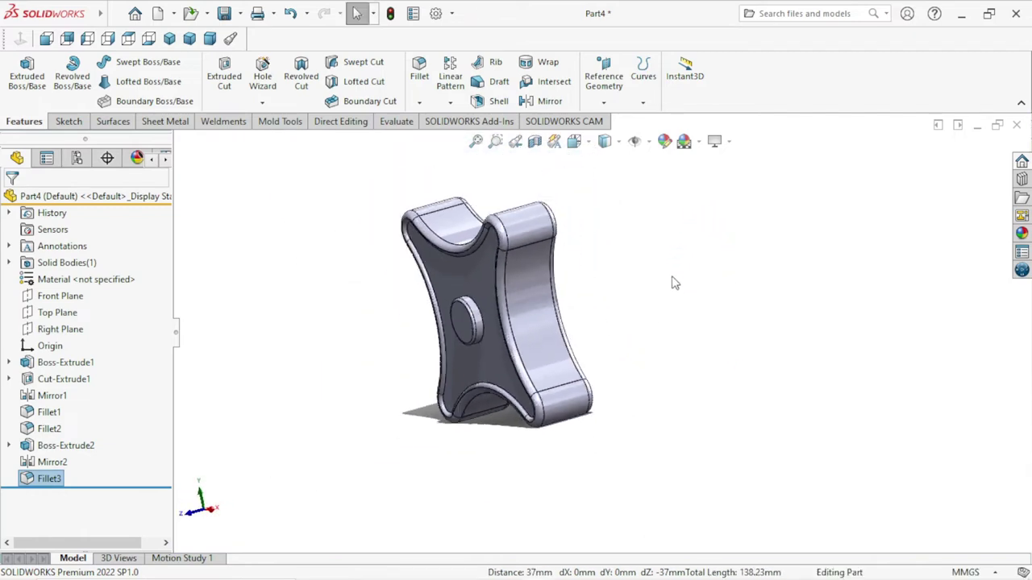
{"action": "mouse_move", "coordinate": [675, 283]}
{"action": "middle_mouse_down"}
{"action": "mouse_move", "coordinate": [661, 299]}
{"action": "mouse_move", "coordinate": [691, 276]}
{"action": "mouse_move", "coordinate": [700, 283]}
{"action": "mouse_move", "coordinate": [673, 290]}
{"action": "middle_mouse_up"}
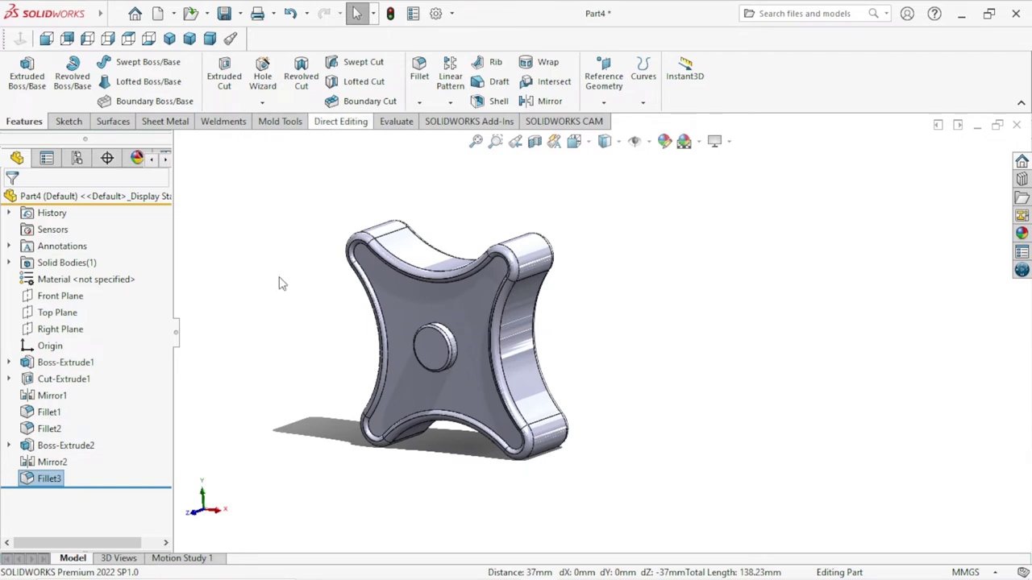
Apply the Red solid appearance to the selected Fillet2 and Fillet3 features
{"action": "left_click", "coordinate": [45, 428]}
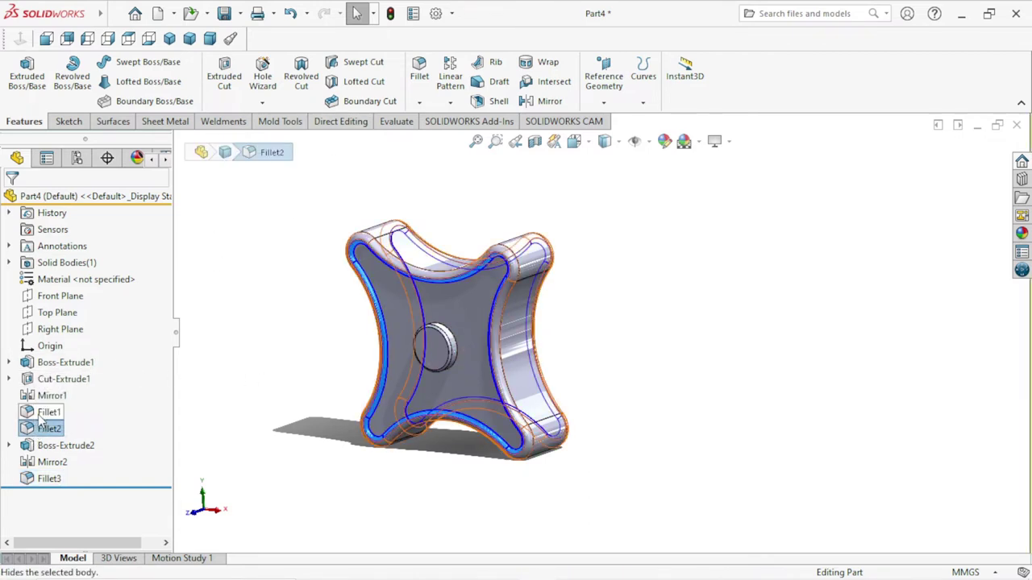
{"action": "left_click", "coordinate": [44, 480], "text": "ctrl"}
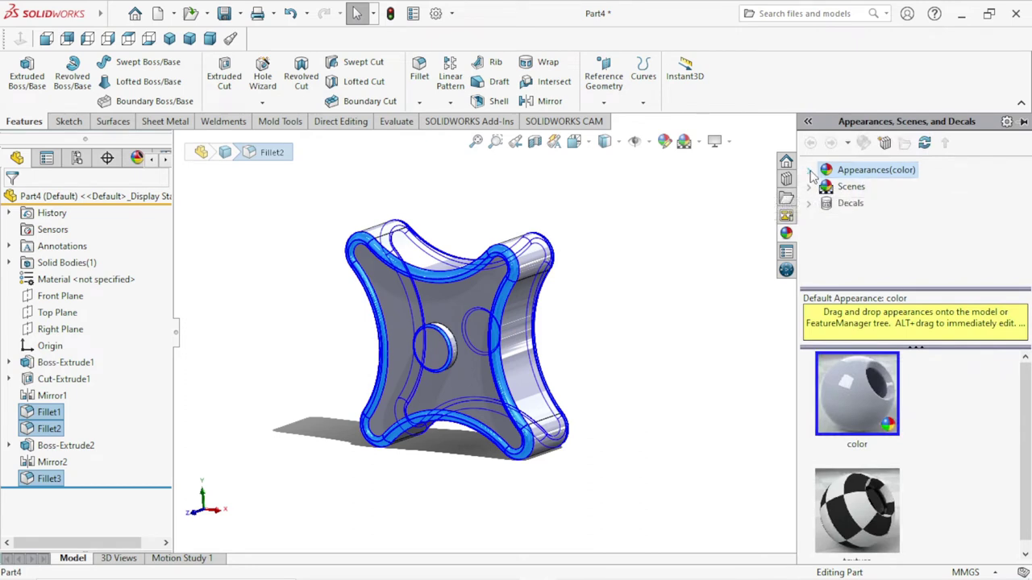
{"action": "left_click", "coordinate": [808, 170]}
{"action": "left_click_drag", "start_coordinate": [1026, 208], "coordinate": [1025, 227]}
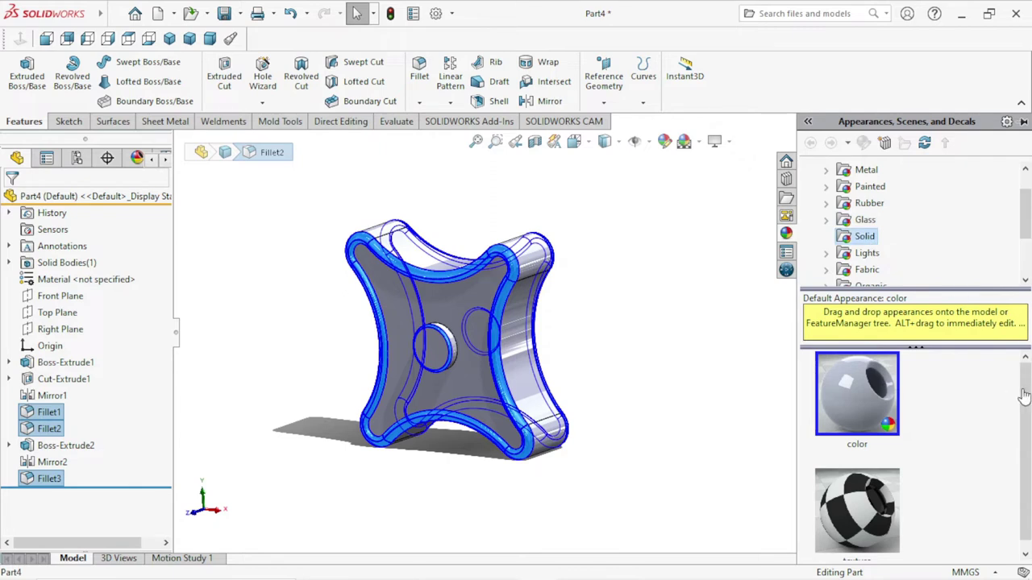
{"action": "mouse_move", "coordinate": [1027, 392]}
{"action": "left_mouse_down"}
{"action": "mouse_move", "coordinate": [1027, 469]}
{"action": "mouse_move", "coordinate": [1026, 403]}
{"action": "left_mouse_up"}
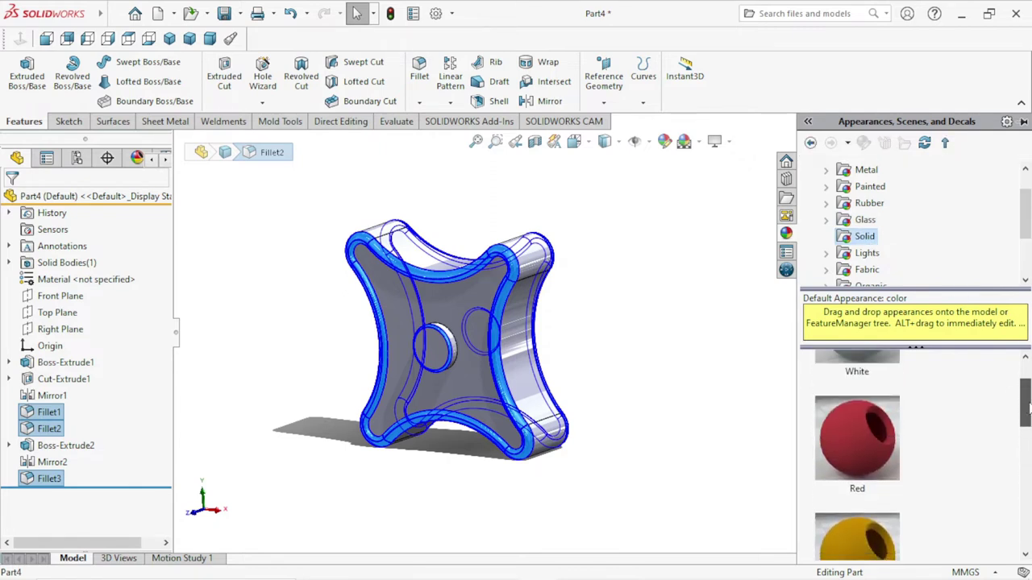
{"action": "left_click_drag", "start_coordinate": [856, 435], "coordinate": [664, 386]}
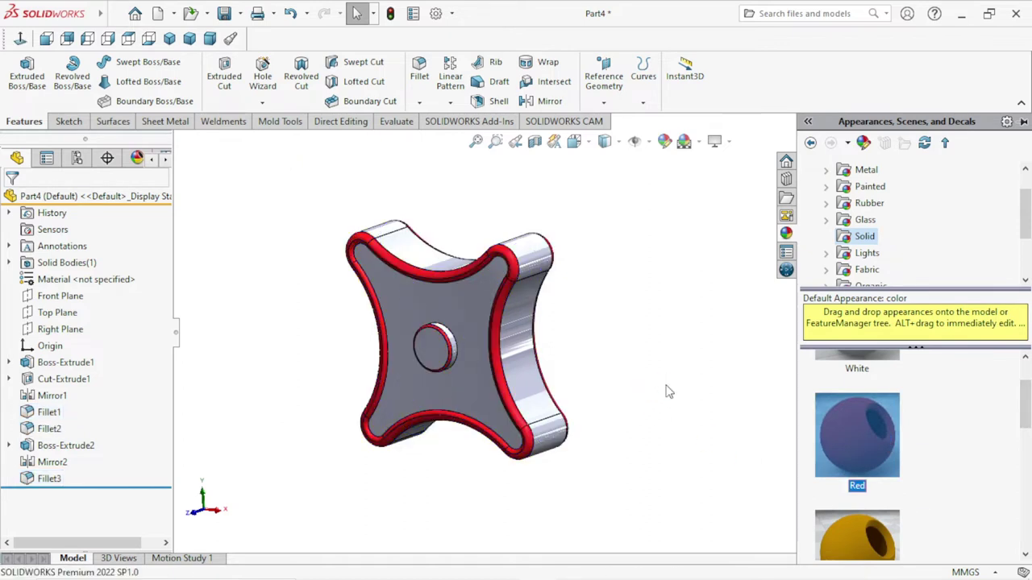
{"action": "mouse_move", "coordinate": [668, 387]}
{"action": "middle_mouse_down"}
{"action": "mouse_move", "coordinate": [741, 387]}
{"action": "mouse_move", "coordinate": [612, 392]}
{"action": "mouse_move", "coordinate": [578, 360]}
{"action": "mouse_move", "coordinate": [559, 431]}
{"action": "mouse_move", "coordinate": [634, 419]}
{"action": "mouse_move", "coordinate": [679, 360]}
{"action": "mouse_move", "coordinate": [705, 449]}
{"action": "middle_mouse_up"}
Apply Yellow solid to Boss-Extrude1, Cut-Extrude1, Mirror1, Boss-Extrude2 and Mirror2
{"action": "left_click", "coordinate": [58, 364]}
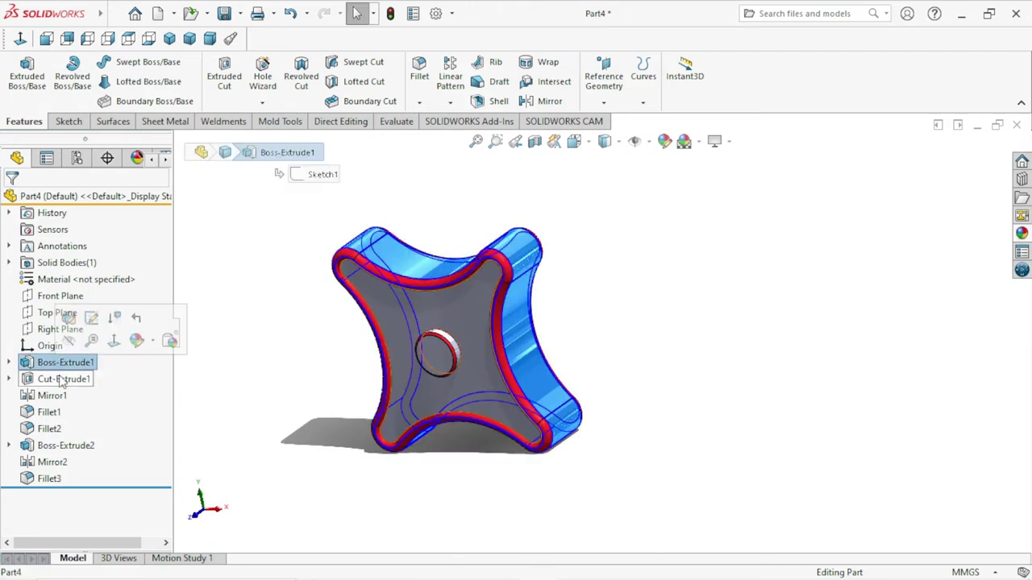
{"action": "left_click", "coordinate": [59, 378], "text": "ctrl"}
{"action": "left_click", "coordinate": [53, 395], "text": "ctrl"}
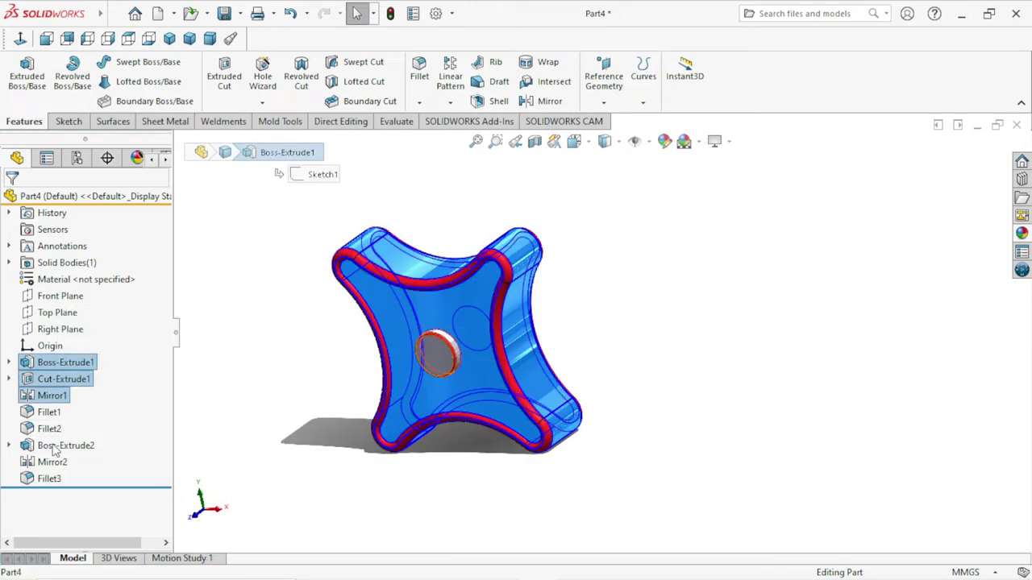
{"action": "left_click", "coordinate": [50, 447], "text": "ctrl"}
{"action": "left_click", "coordinate": [52, 463], "text": "ctrl"}
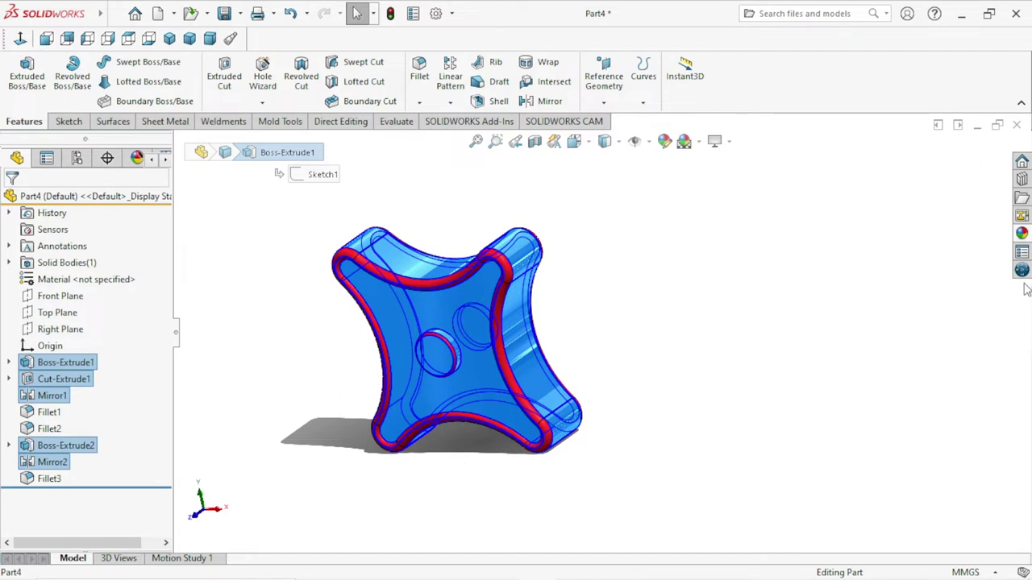
{"action": "left_click", "coordinate": [1021, 230]}
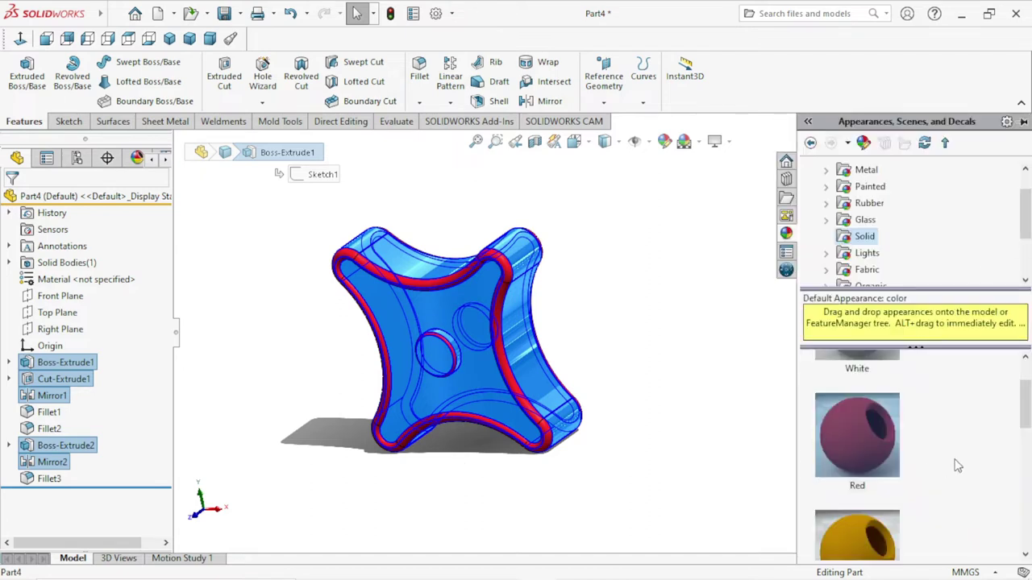
{"action": "mouse_move", "coordinate": [1027, 393]}
{"action": "left_mouse_down"}
{"action": "mouse_move", "coordinate": [1024, 423]}
{"action": "mouse_move", "coordinate": [935, 506]}
{"action": "left_mouse_up"}
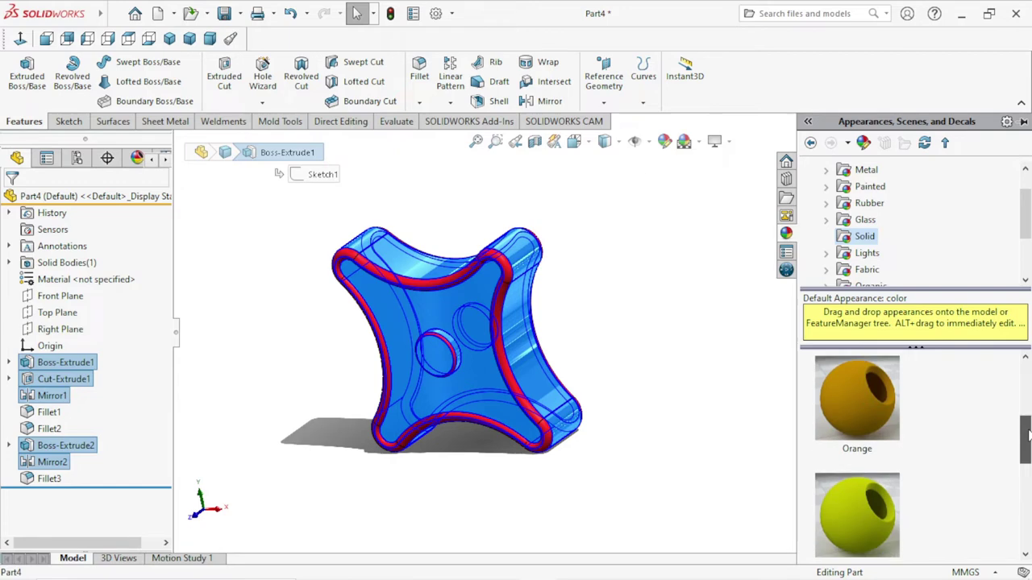
{"action": "double_click", "coordinate": [856, 483]}
{"action": "mouse_move", "coordinate": [637, 413]}
{"action": "middle_mouse_down"}
{"action": "mouse_move", "coordinate": [415, 320]}
{"action": "mouse_move", "coordinate": [430, 422]}
{"action": "mouse_move", "coordinate": [463, 421]}
{"action": "mouse_move", "coordinate": [591, 240]}
{"action": "mouse_move", "coordinate": [637, 229]}
{"action": "mouse_move", "coordinate": [461, 335]}
{"action": "mouse_move", "coordinate": [669, 407]}
{"action": "mouse_move", "coordinate": [693, 380]}
{"action": "mouse_move", "coordinate": [545, 454]}
{"action": "mouse_move", "coordinate": [626, 486]}
{"action": "mouse_move", "coordinate": [698, 290]}
{"action": "mouse_move", "coordinate": [569, 416]}
{"action": "mouse_move", "coordinate": [609, 284]}
{"action": "mouse_move", "coordinate": [564, 247]}
{"action": "mouse_move", "coordinate": [576, 191]}
{"action": "mouse_move", "coordinate": [548, 363]}
{"action": "mouse_move", "coordinate": [649, 405]}
{"action": "mouse_move", "coordinate": [629, 346]}
{"action": "mouse_move", "coordinate": [540, 251]}
{"action": "mouse_move", "coordinate": [564, 161]}
{"action": "mouse_move", "coordinate": [698, 344]}
{"action": "mouse_move", "coordinate": [685, 349]}
{"action": "middle_mouse_up"}
{"action": "scroll", "coordinate": [545, 372], "scroll_direction": "up", "scroll_amount": 2}
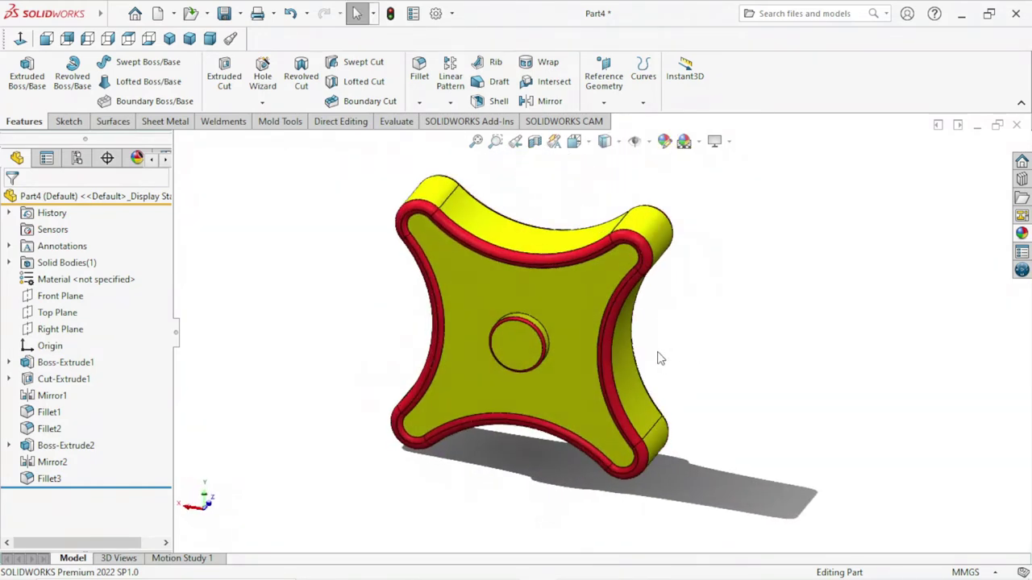
Set the part's material from 'not specified' to Plain Carbon Steel
{"action": "left_click", "coordinate": [94, 282]}
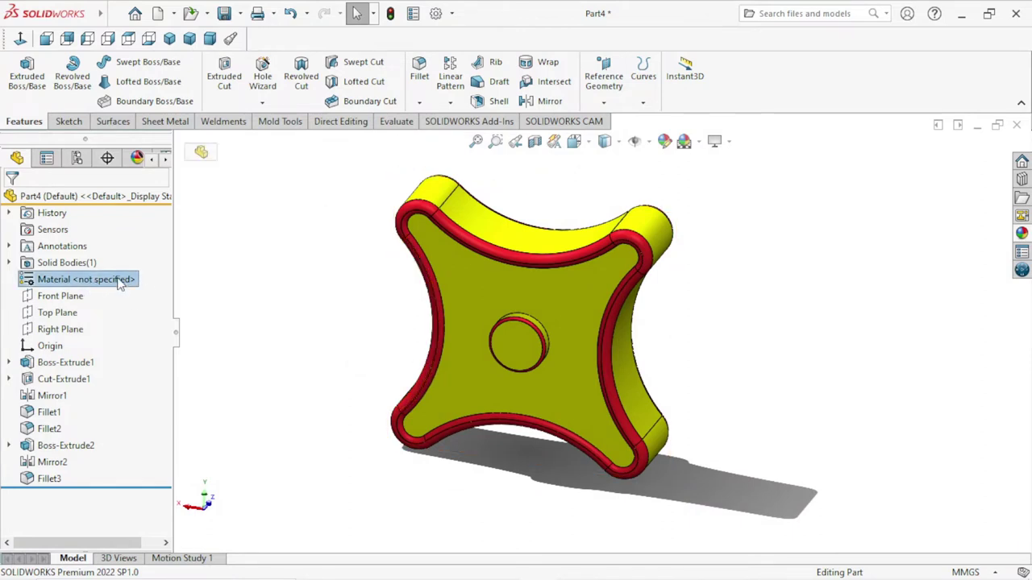
{"action": "right_click", "coordinate": [119, 276]}
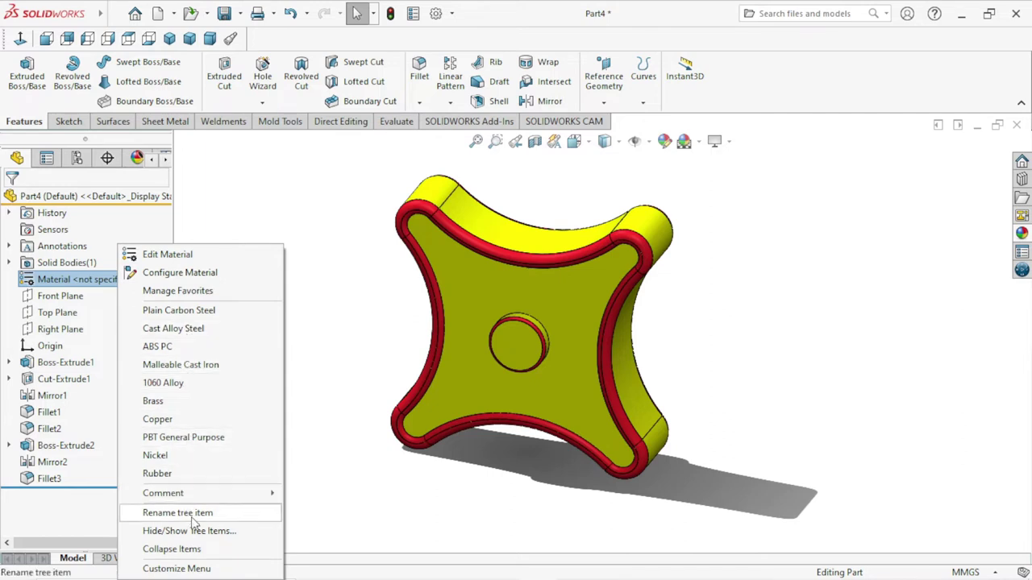
{"action": "left_click", "coordinate": [208, 315]}
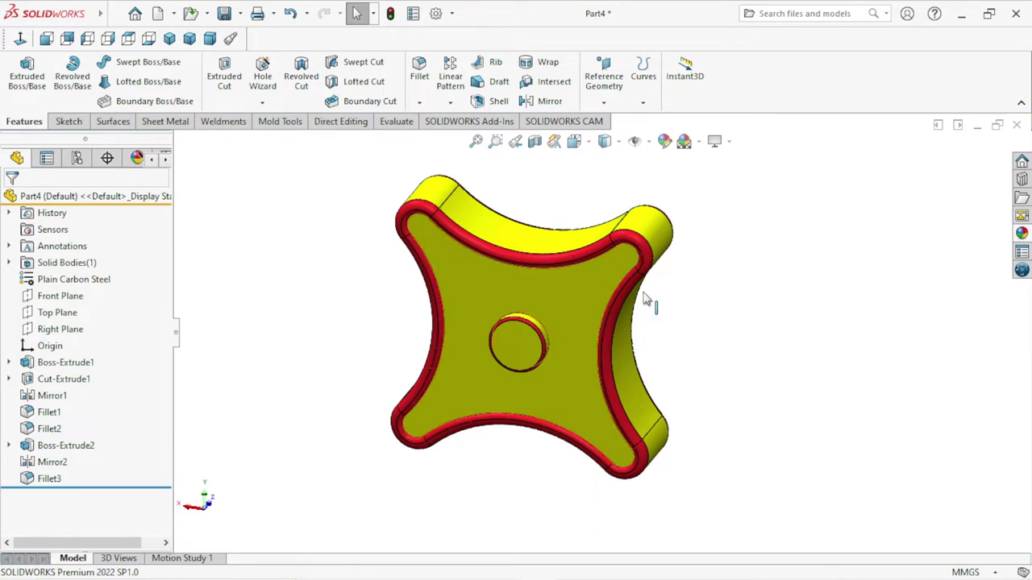
{"action": "mouse_move", "coordinate": [716, 320]}
{"action": "middle_mouse_down"}
{"action": "mouse_move", "coordinate": [618, 318]}
{"action": "mouse_move", "coordinate": [651, 339]}
{"action": "middle_mouse_up"}
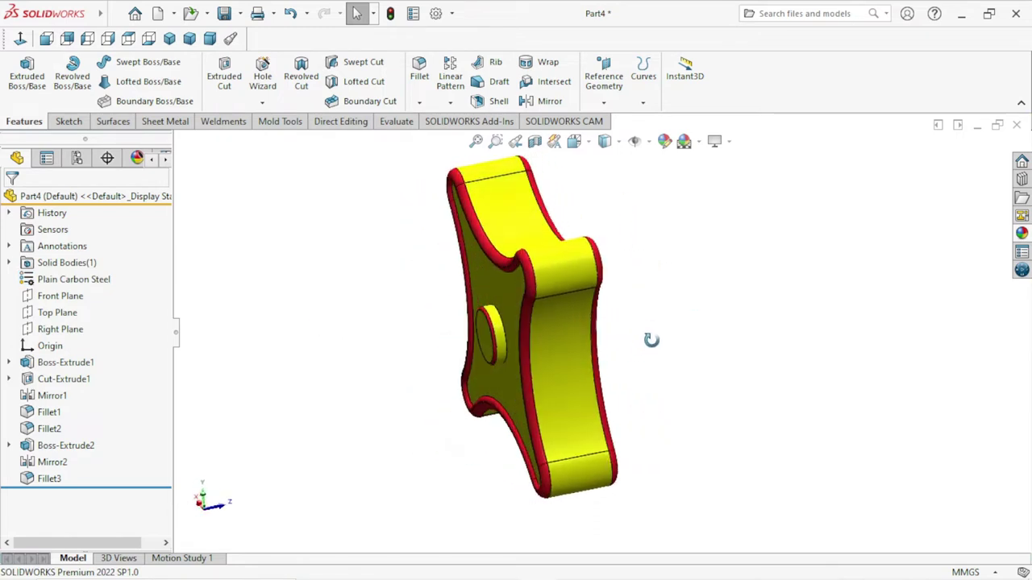
{"action": "left_click", "coordinate": [730, 143]}
{"action": "left_click", "coordinate": [730, 163]}
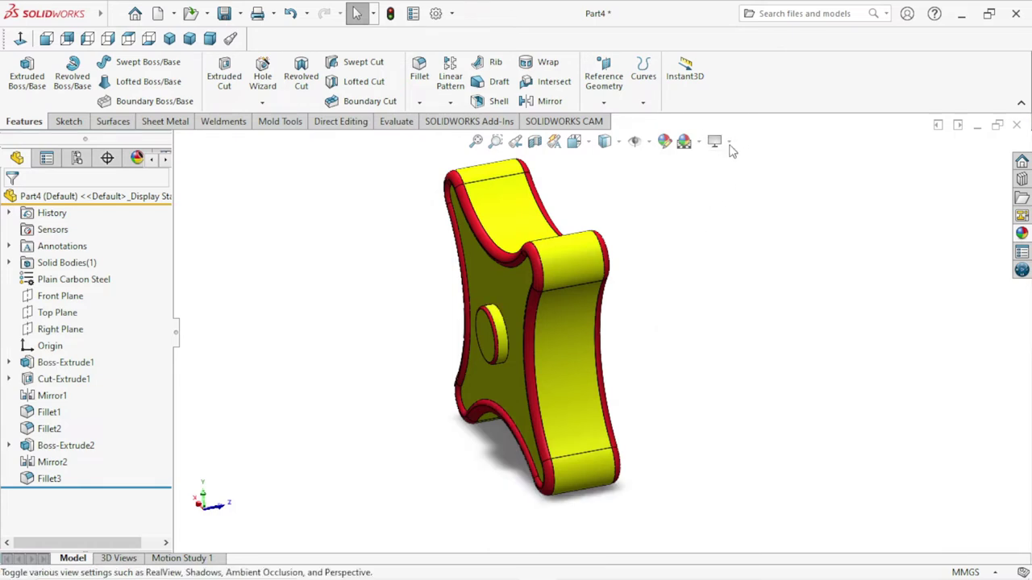
{"action": "left_click", "coordinate": [717, 142]}
{"action": "left_click", "coordinate": [725, 179]}
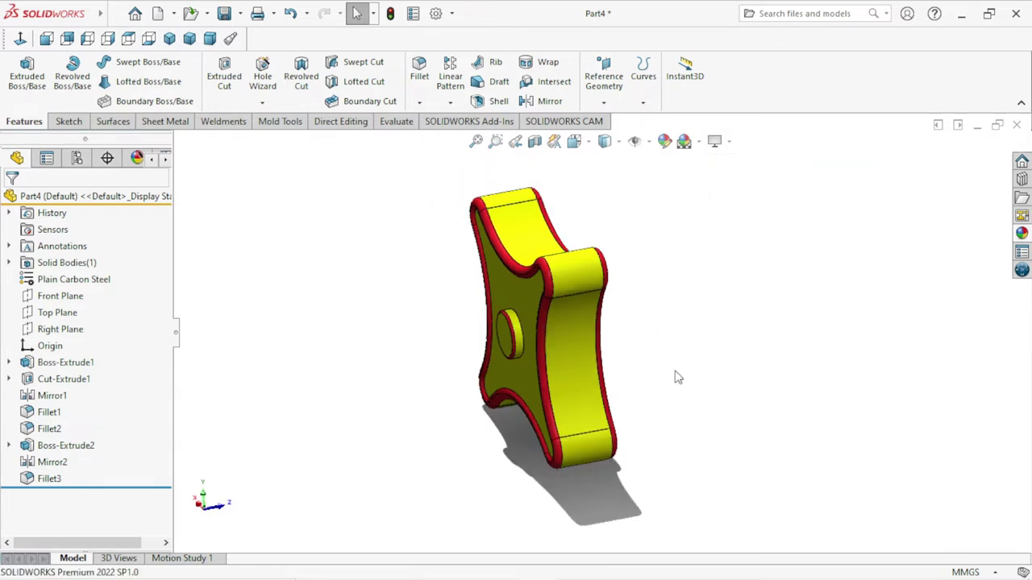
{"action": "mouse_move", "coordinate": [681, 371]}
{"action": "middle_mouse_down"}
{"action": "mouse_move", "coordinate": [818, 306]}
{"action": "mouse_move", "coordinate": [679, 293]}
{"action": "mouse_move", "coordinate": [654, 216]}
{"action": "mouse_move", "coordinate": [698, 249]}
{"action": "mouse_move", "coordinate": [702, 350]}
{"action": "mouse_move", "coordinate": [640, 352]}
{"action": "mouse_move", "coordinate": [707, 256]}
{"action": "mouse_move", "coordinate": [605, 313]}
{"action": "mouse_move", "coordinate": [554, 268]}
{"action": "mouse_move", "coordinate": [468, 231]}
{"action": "middle_mouse_up"}
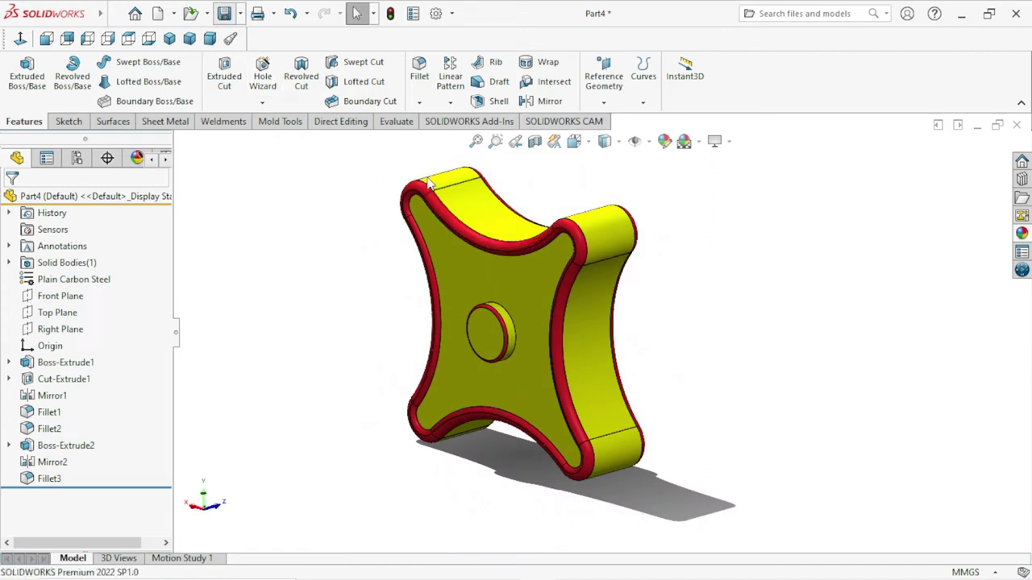
Save the part as 'part 1' in the Desktop folder
{"action": "key", "text": "ctrl+s"}
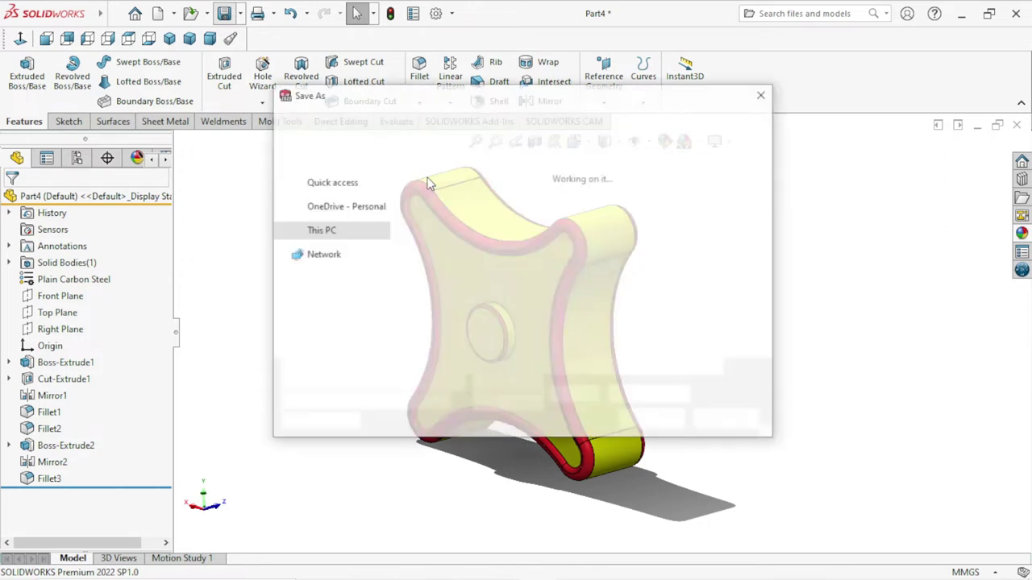
{"action": "mouse_move", "coordinate": [339, 234]}
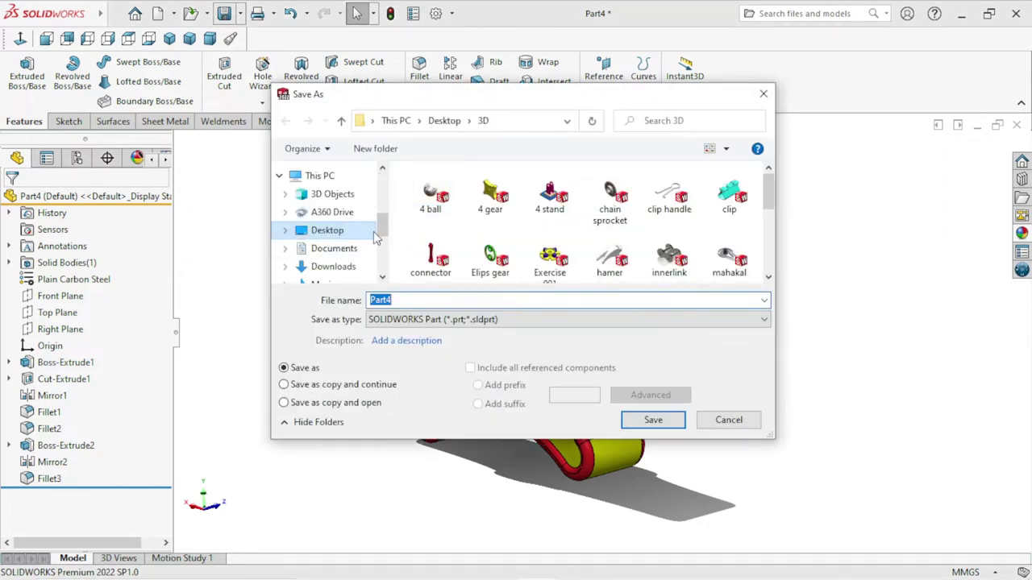
{"action": "scroll", "coordinate": [379, 225], "scroll_direction": "down", "scroll_amount": 1}
{"action": "left_click", "coordinate": [346, 207]}
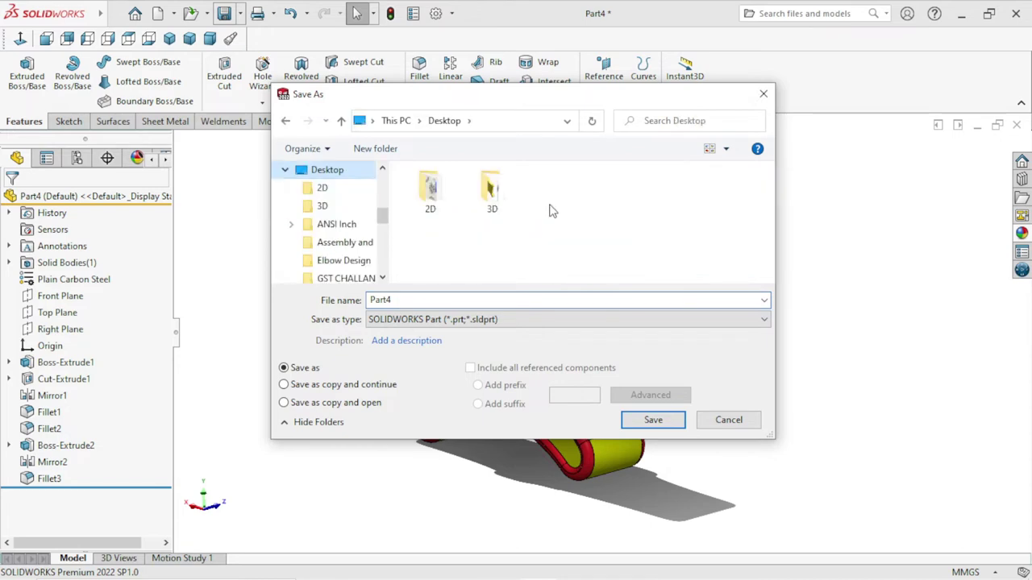
{"action": "left_click", "coordinate": [414, 301]}
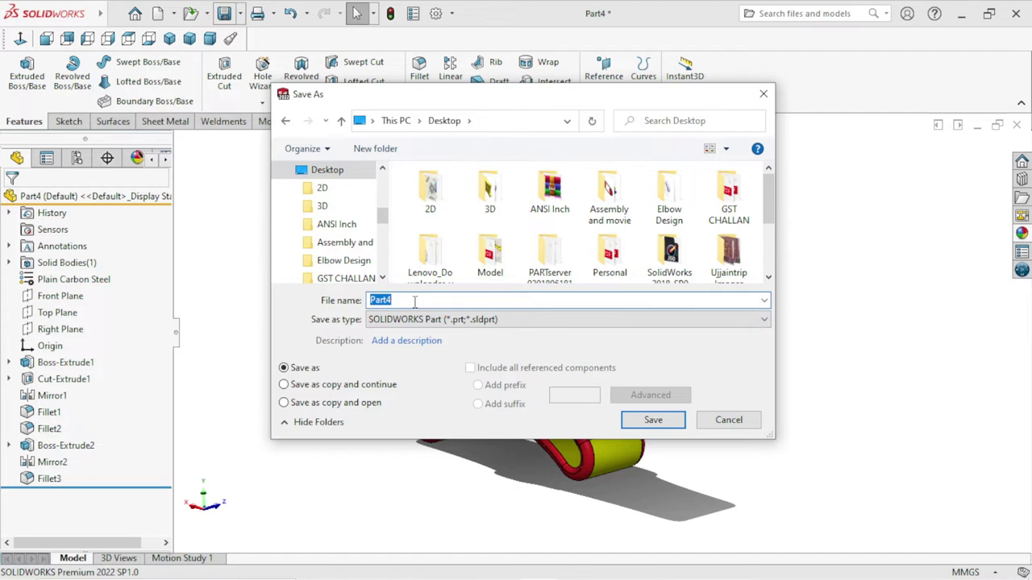
{"action": "type", "text": "part"}
{"action": "left_click", "coordinate": [642, 426]}
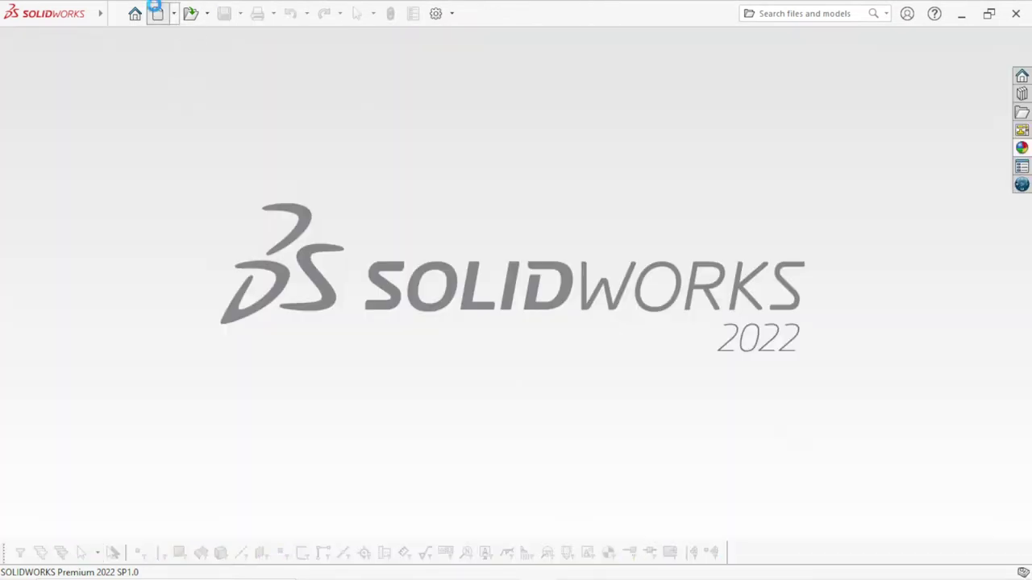
Create a new part document with the Plain White background scene
{"action": "left_click", "coordinate": [155, 9]}
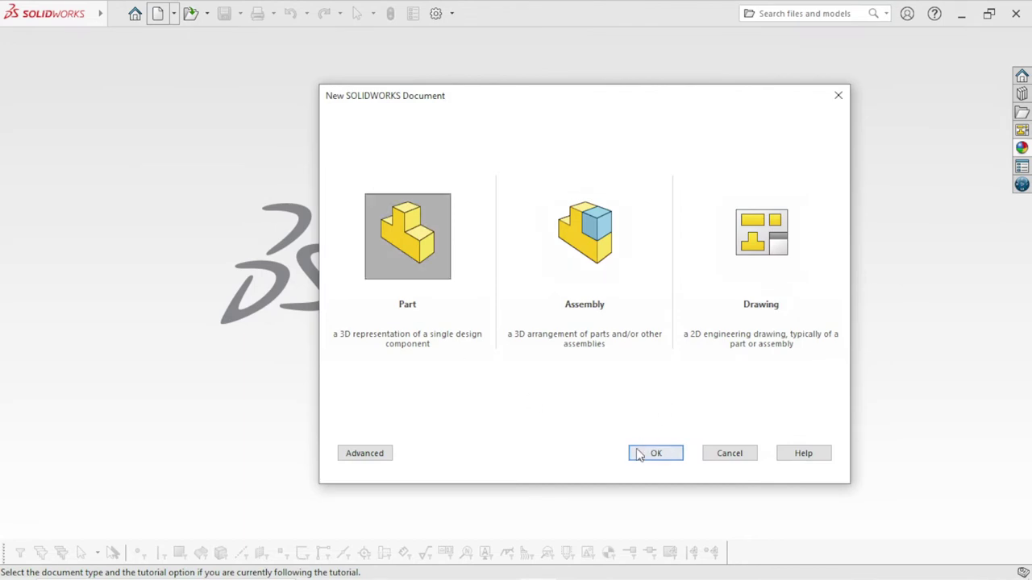
{"action": "left_click", "coordinate": [638, 454]}
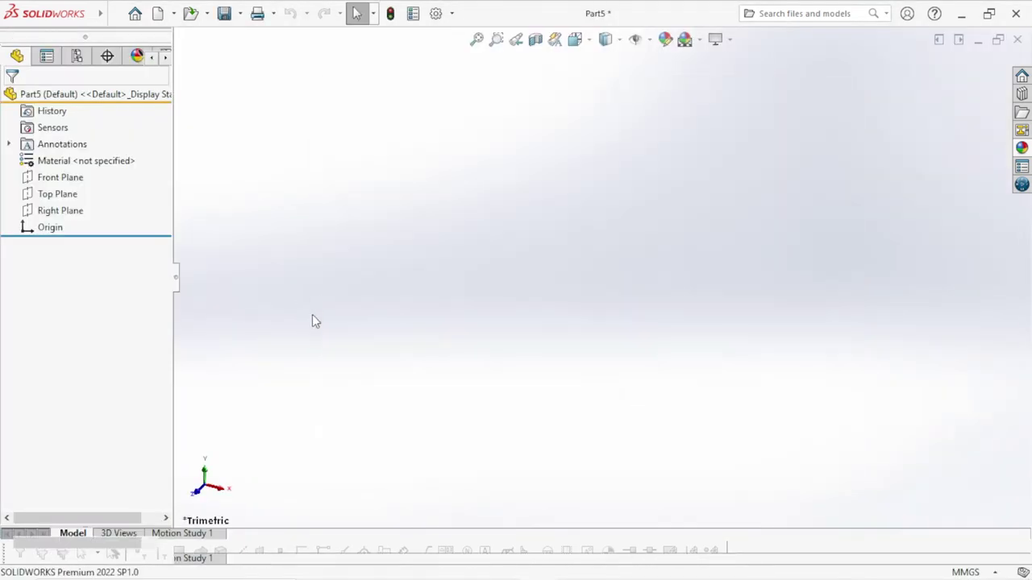
{"action": "left_click", "coordinate": [698, 142]}
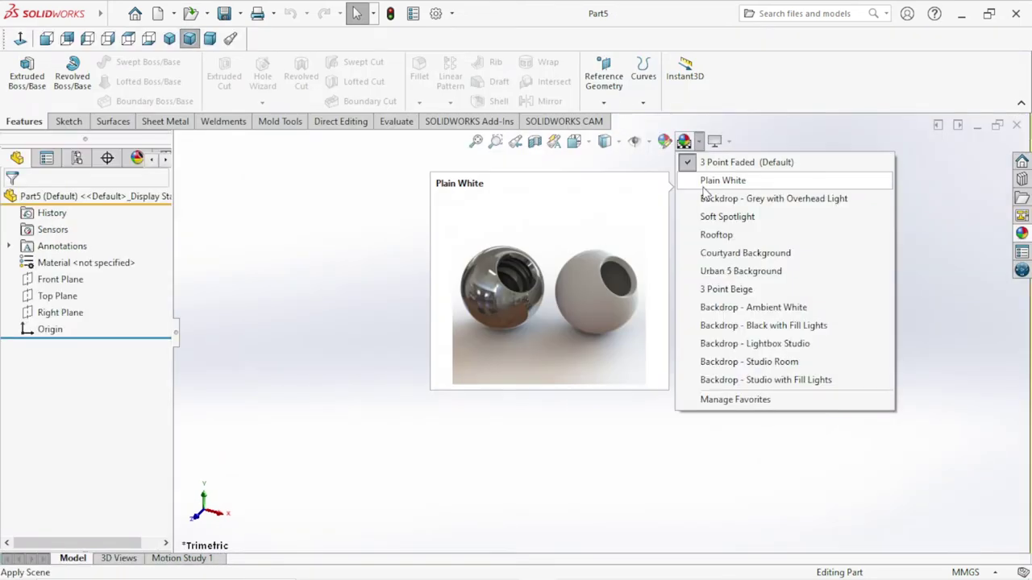
{"action": "left_click", "coordinate": [702, 186]}
Begin a new sketch on the Top Plane
{"action": "left_click", "coordinate": [59, 312]}
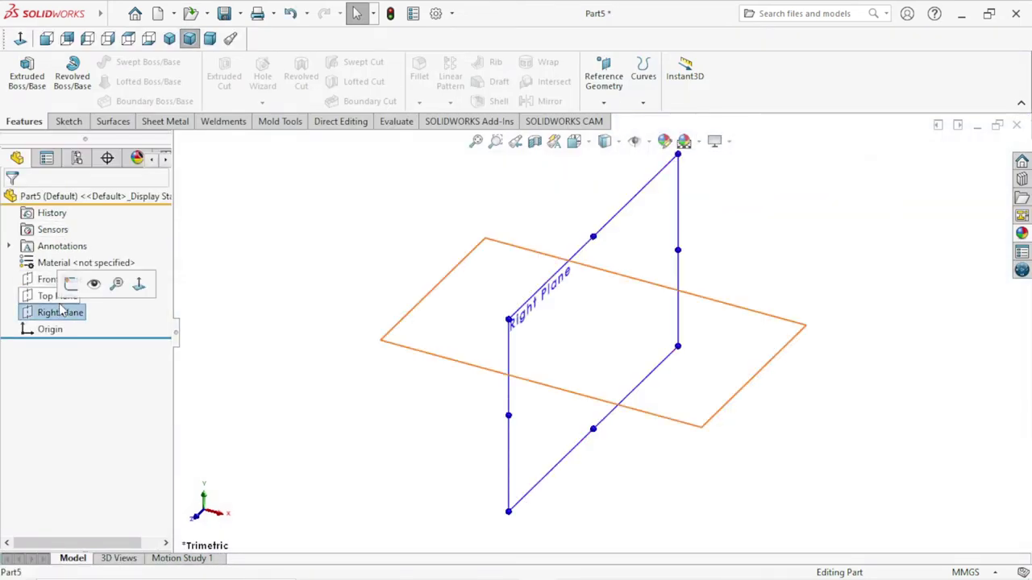
{"action": "left_click", "coordinate": [68, 296]}
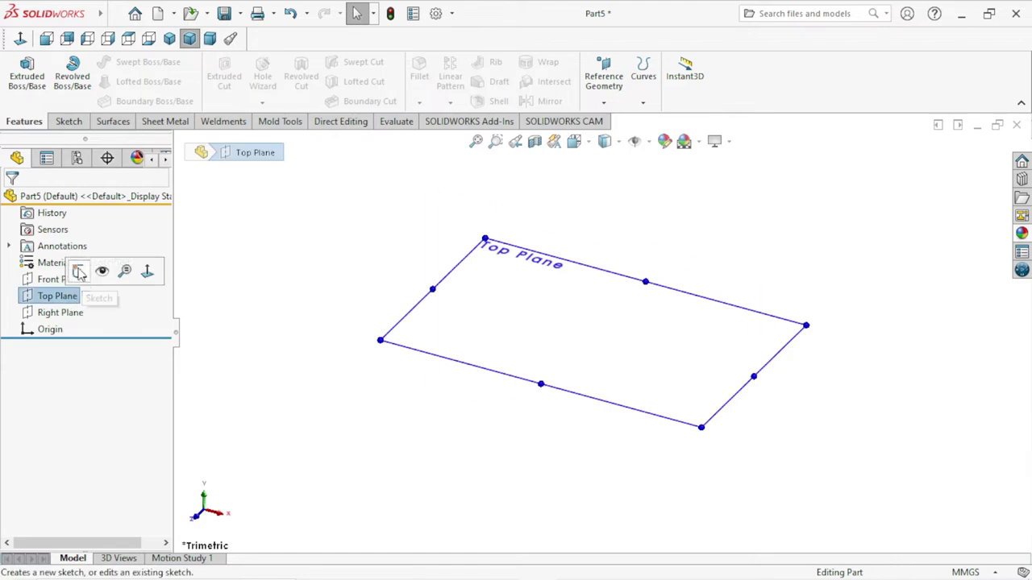
{"action": "left_click", "coordinate": [78, 271]}
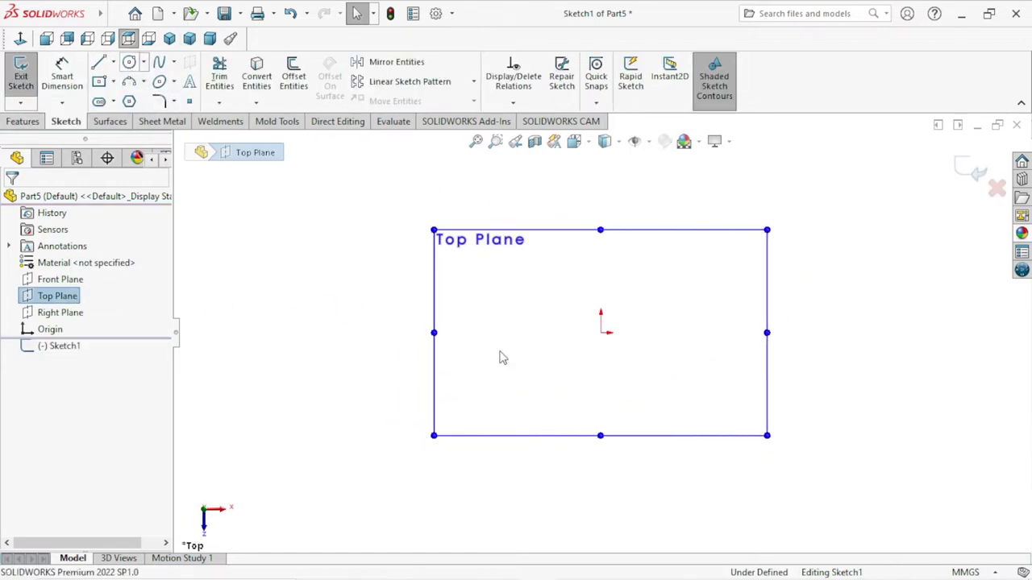
Draw a circle centred on the sketch origin
{"action": "left_click", "coordinate": [600, 333]}
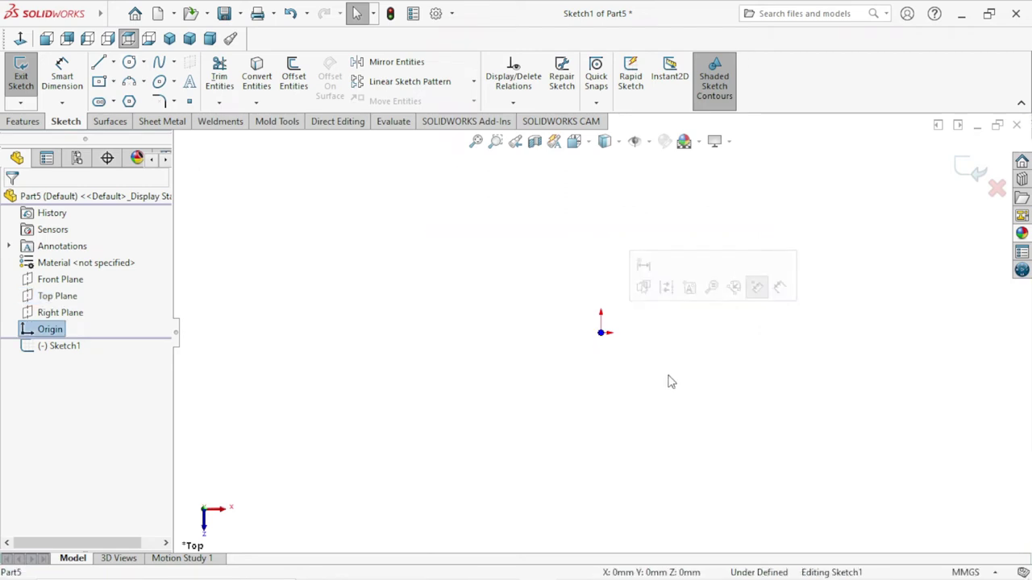
{"action": "left_click", "coordinate": [299, 330]}
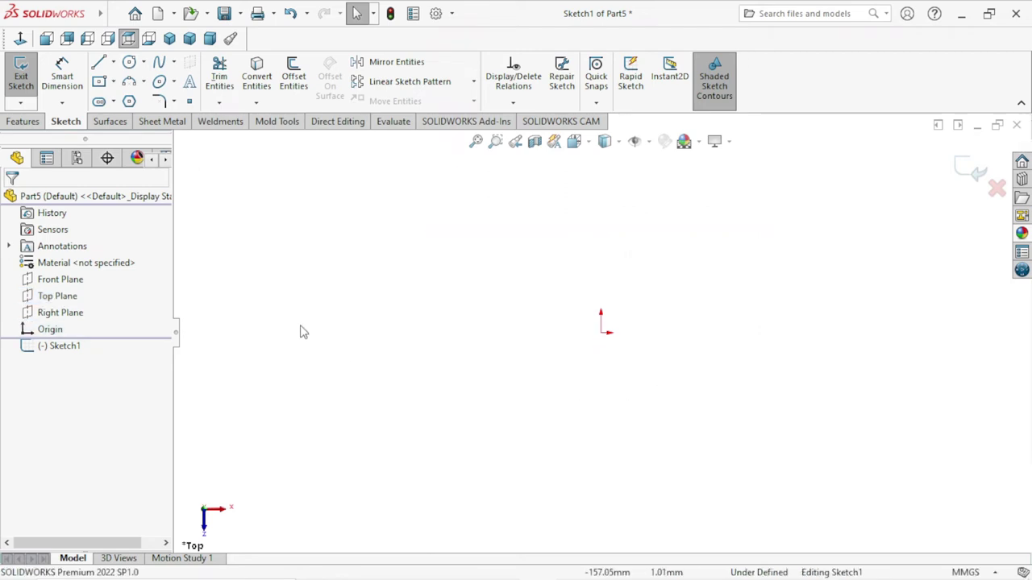
{"action": "left_click", "coordinate": [131, 64]}
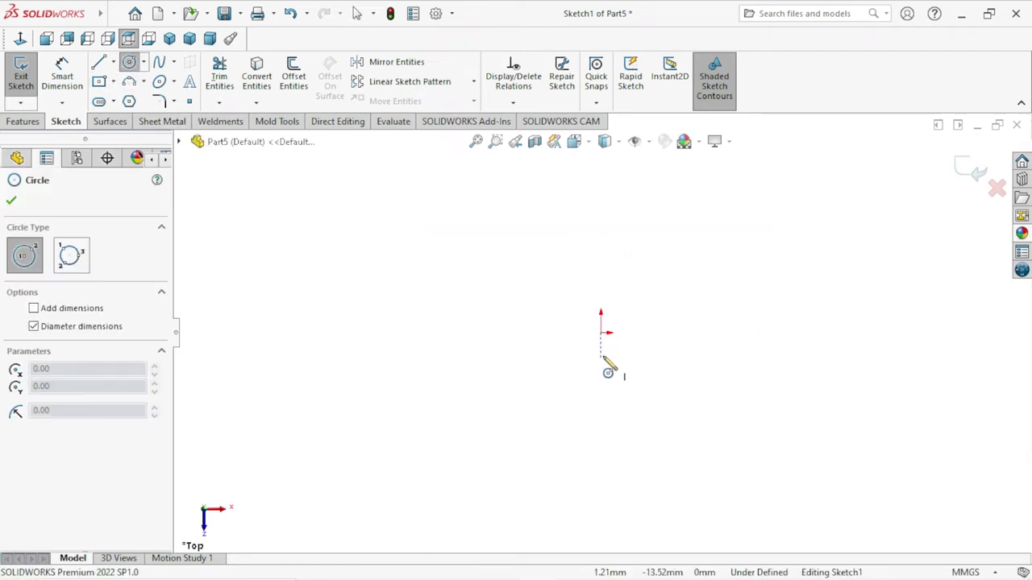
{"action": "left_click", "coordinate": [601, 332]}
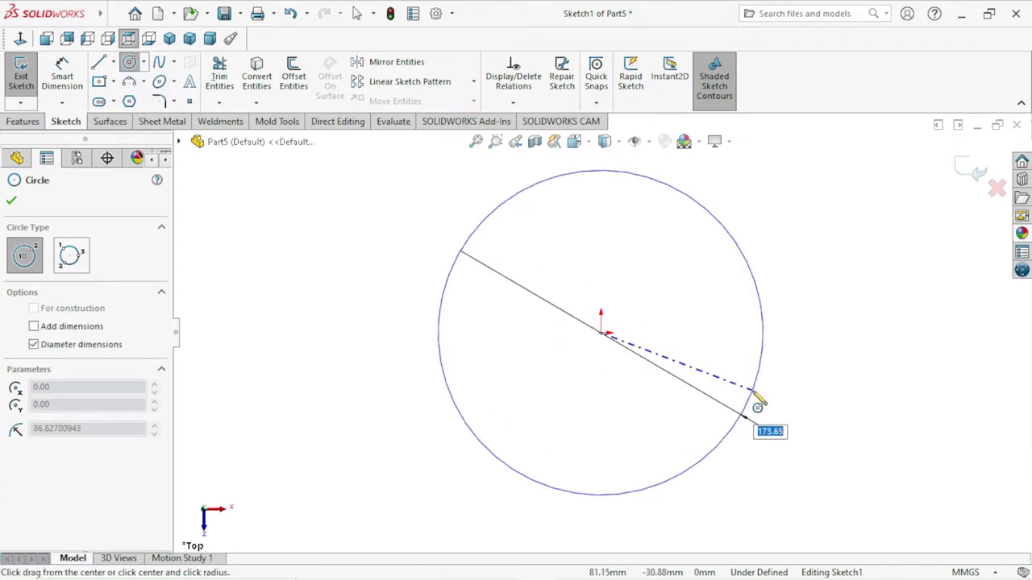
{"action": "left_click", "coordinate": [741, 398]}
{"action": "left_click", "coordinate": [9, 201]}
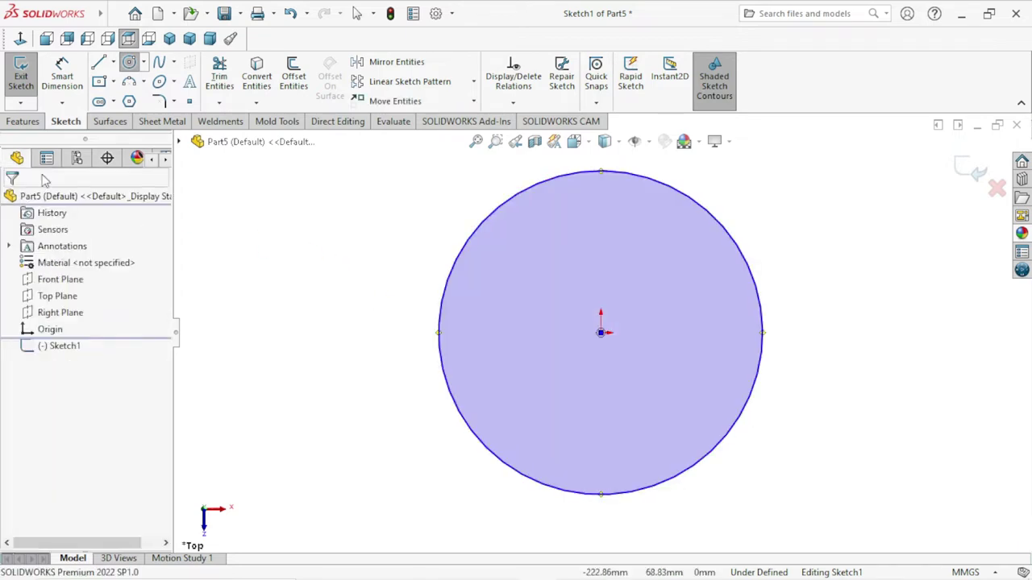
Dimension the circle's diameter to 120 mm, fully defining the sketch
{"action": "left_click", "coordinate": [62, 74]}
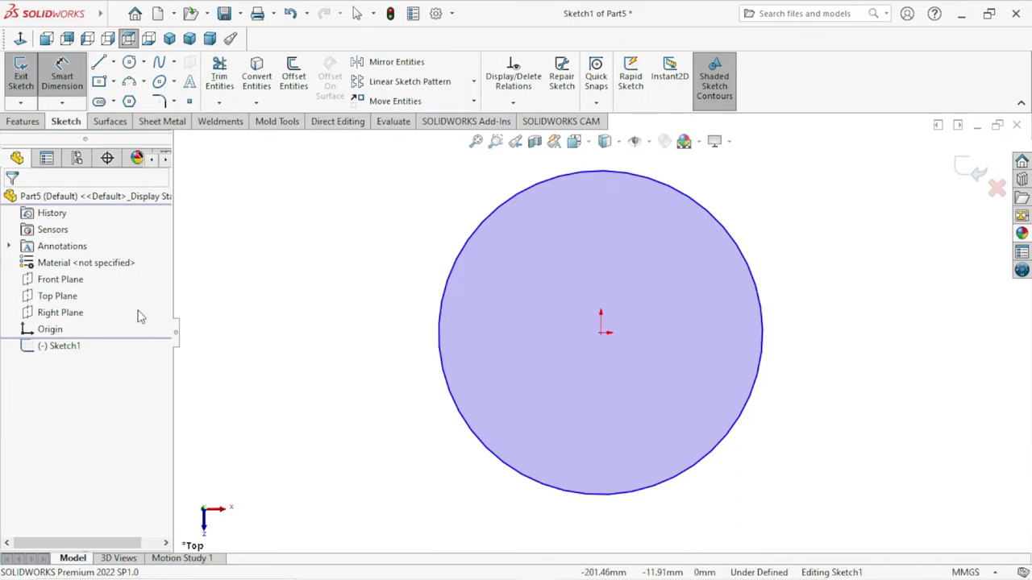
{"action": "left_click", "coordinate": [443, 315]}
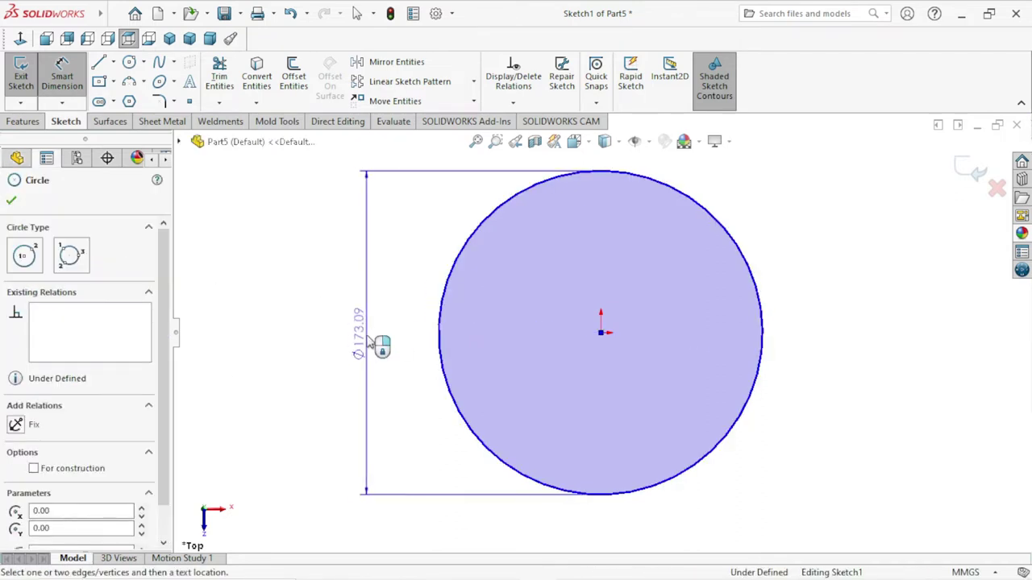
{"action": "left_click", "coordinate": [365, 343]}
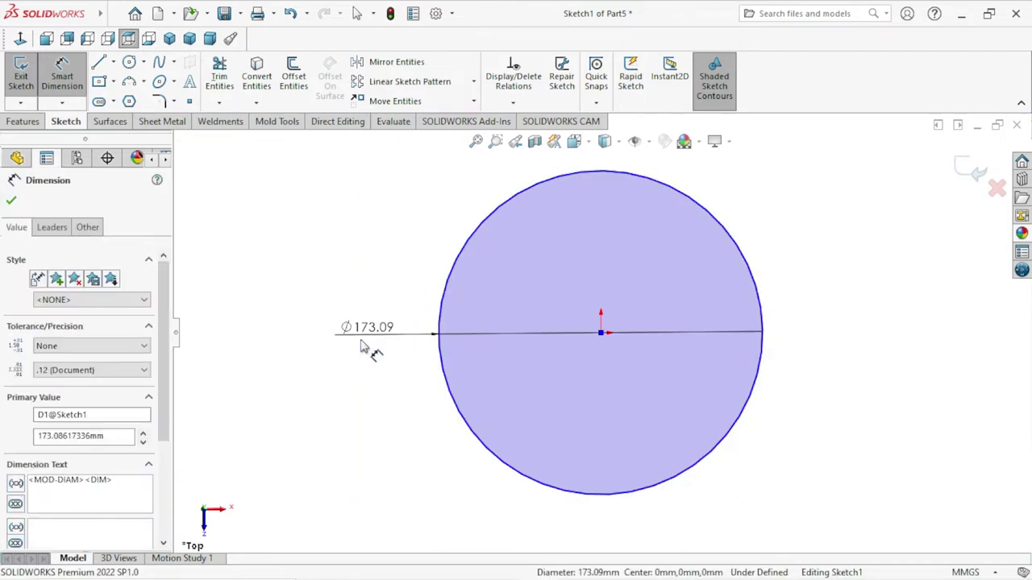
{"action": "type", "text": "120"}
{"action": "key", "text": "Return"}
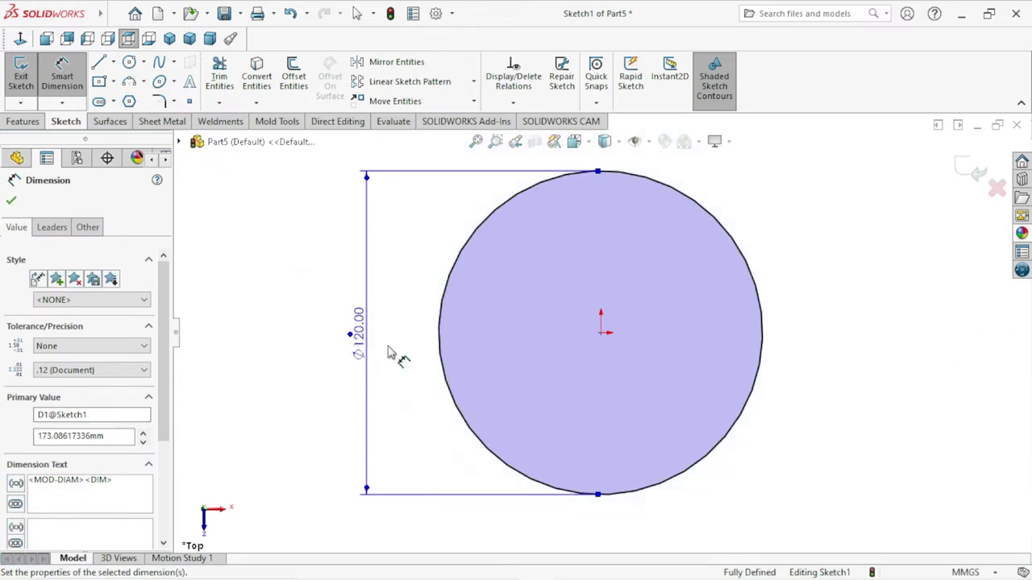
{"action": "key", "text": "f"}
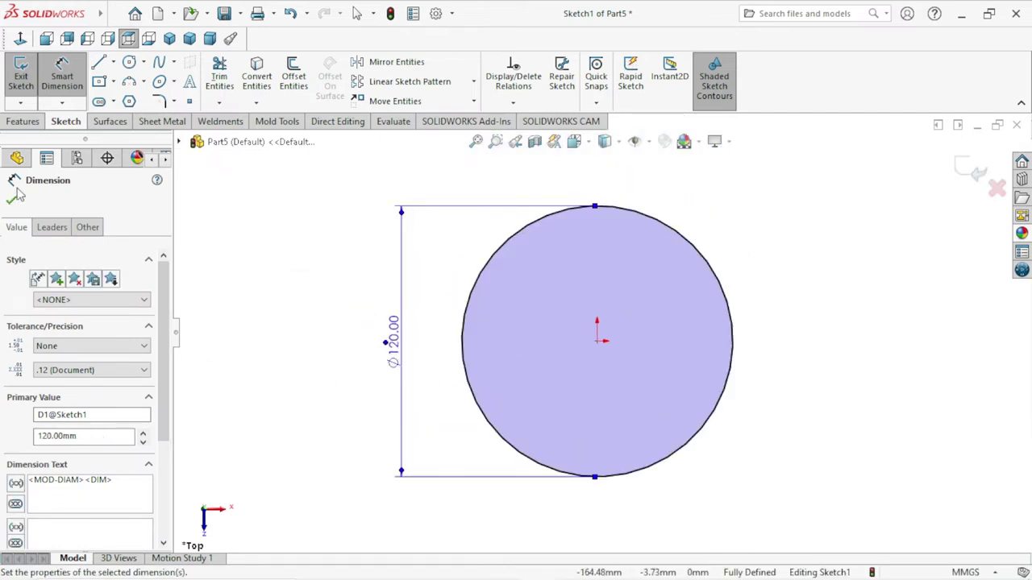
{"action": "left_click", "coordinate": [11, 201]}
Extrude the Ø120 mm circle 5 mm Blind in one direction to form the disc
{"action": "left_click", "coordinate": [23, 120]}
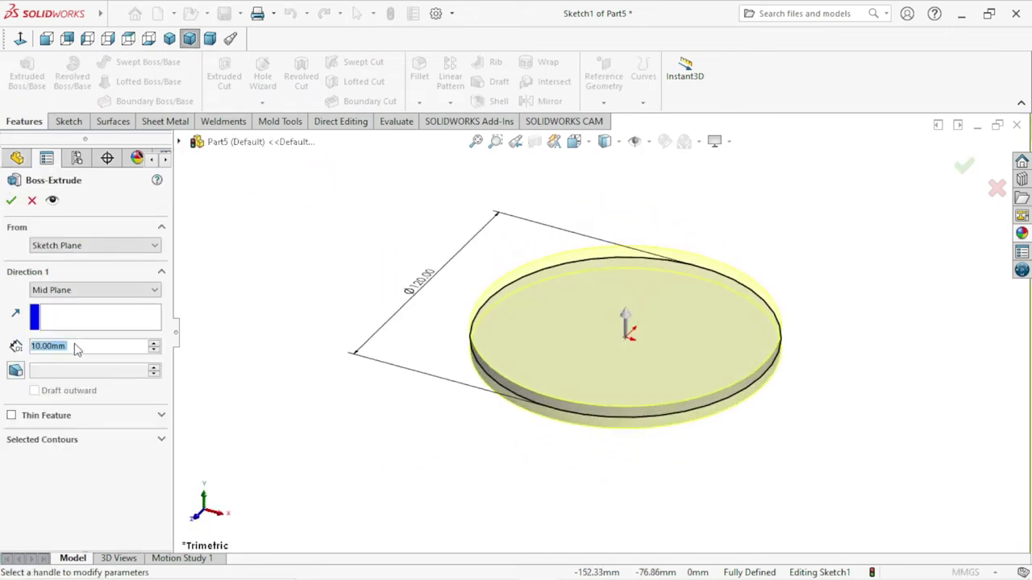
{"action": "left_click", "coordinate": [84, 346]}
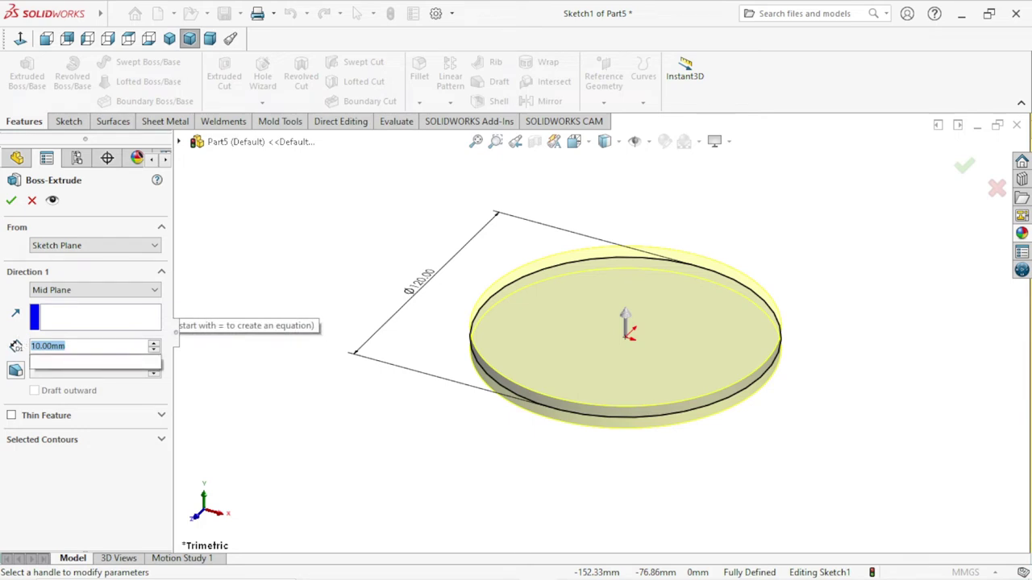
{"action": "type", "text": "5"}
{"action": "key", "text": "Return"}
{"action": "left_click", "coordinate": [121, 290]}
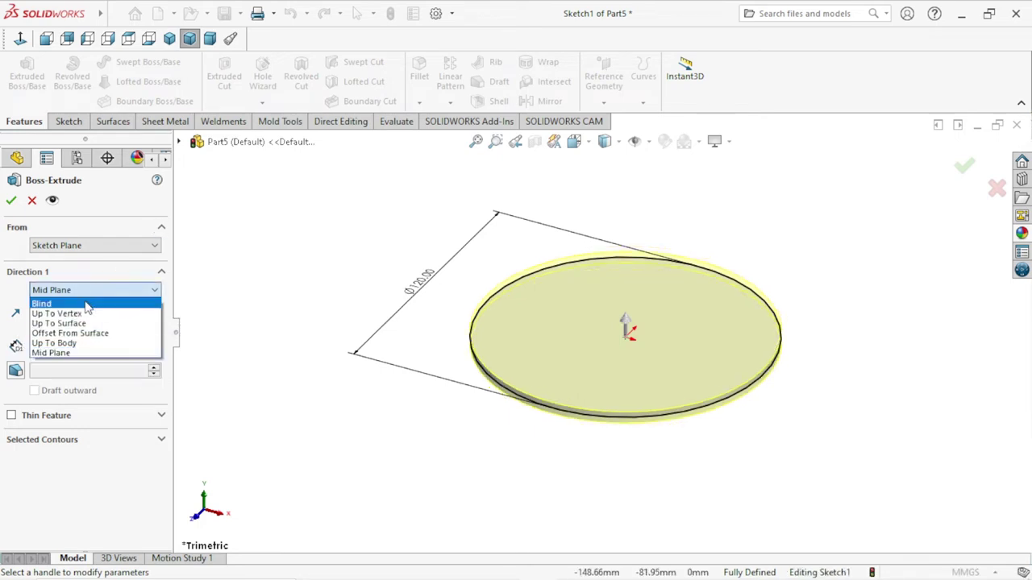
{"action": "left_click", "coordinate": [48, 299]}
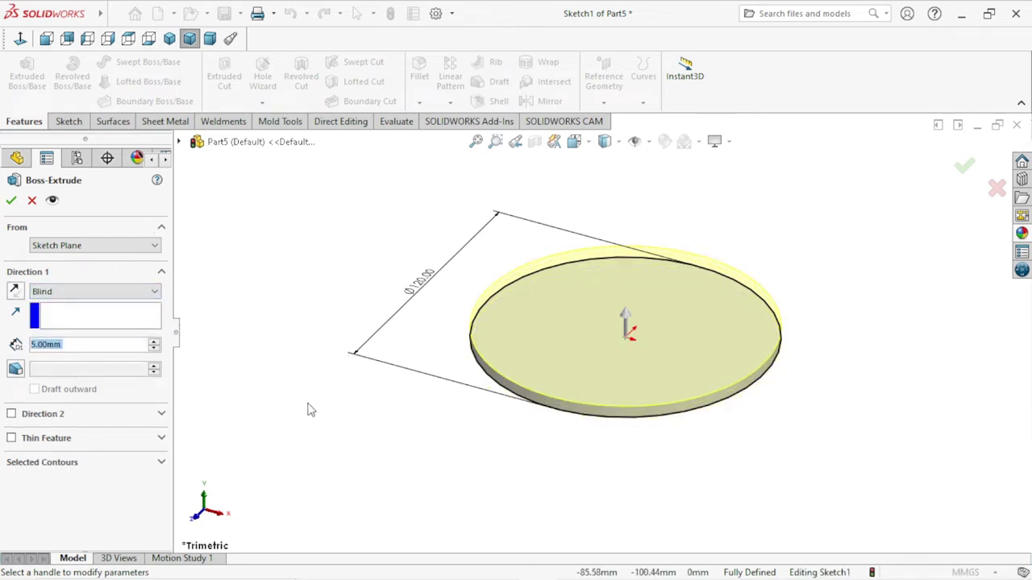
{"action": "left_click", "coordinate": [11, 202]}
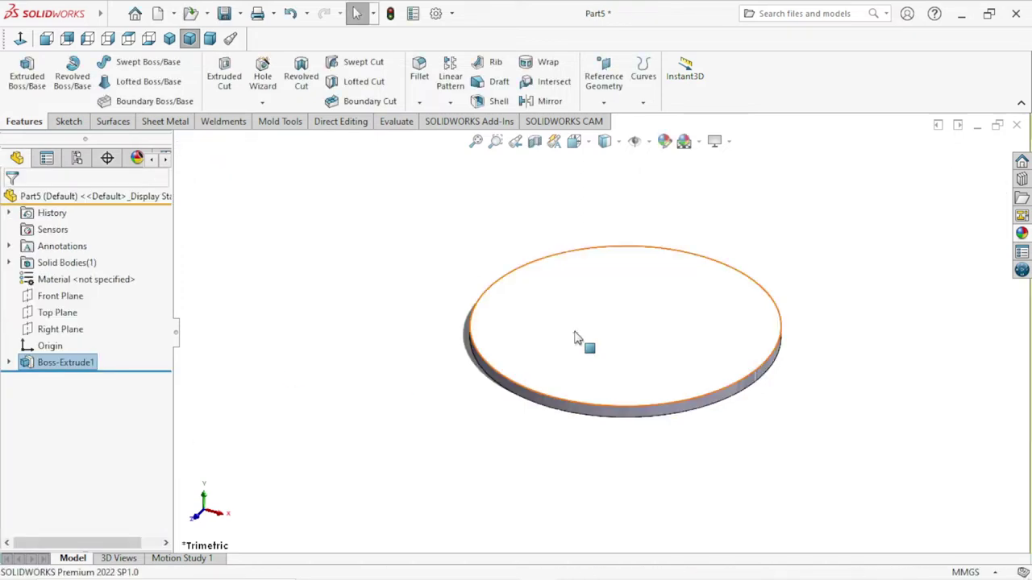
{"action": "mouse_move", "coordinate": [718, 364]}
{"action": "middle_mouse_down"}
{"action": "mouse_move", "coordinate": [698, 282]}
{"action": "mouse_move", "coordinate": [558, 303]}
{"action": "mouse_move", "coordinate": [569, 465]}
{"action": "mouse_move", "coordinate": [451, 447]}
{"action": "mouse_move", "coordinate": [696, 379]}
{"action": "mouse_move", "coordinate": [682, 391]}
{"action": "middle_mouse_up"}
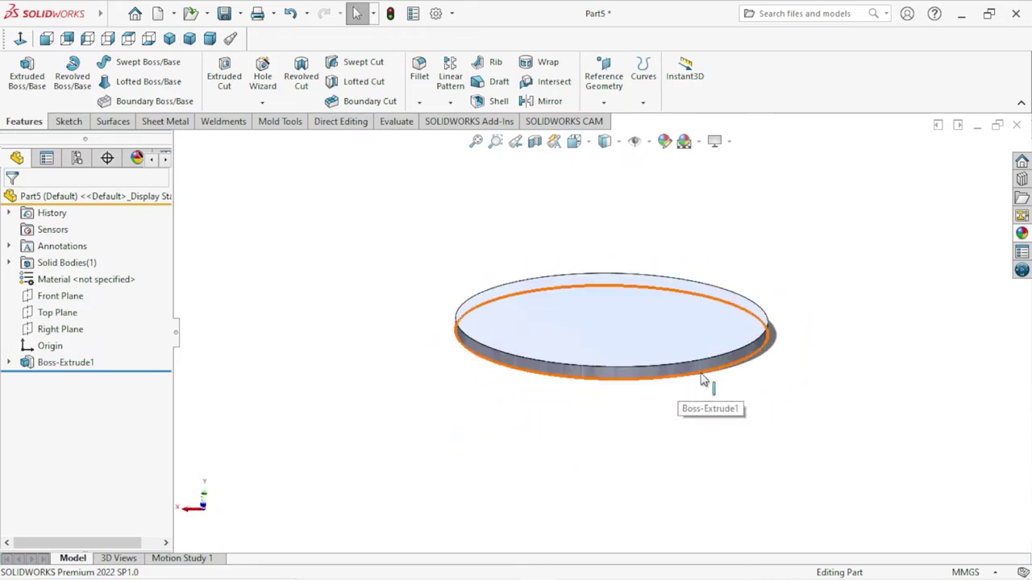
{"action": "scroll", "coordinate": [703, 381], "scroll_direction": "down", "scroll_amount": 2}
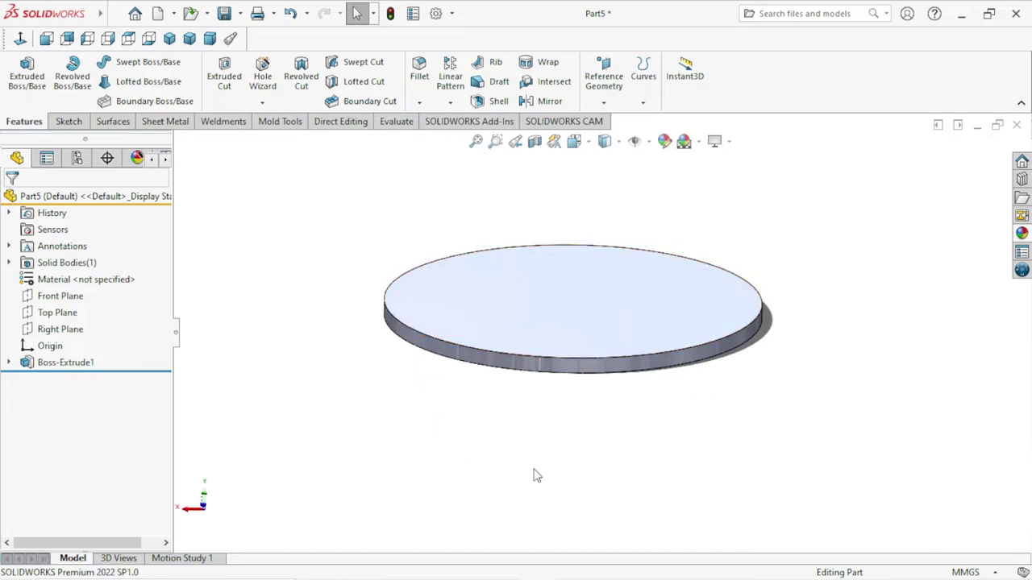
{"action": "middle_click_drag", "start_coordinate": [666, 257], "coordinate": [652, 314], "text": "ctrl"}
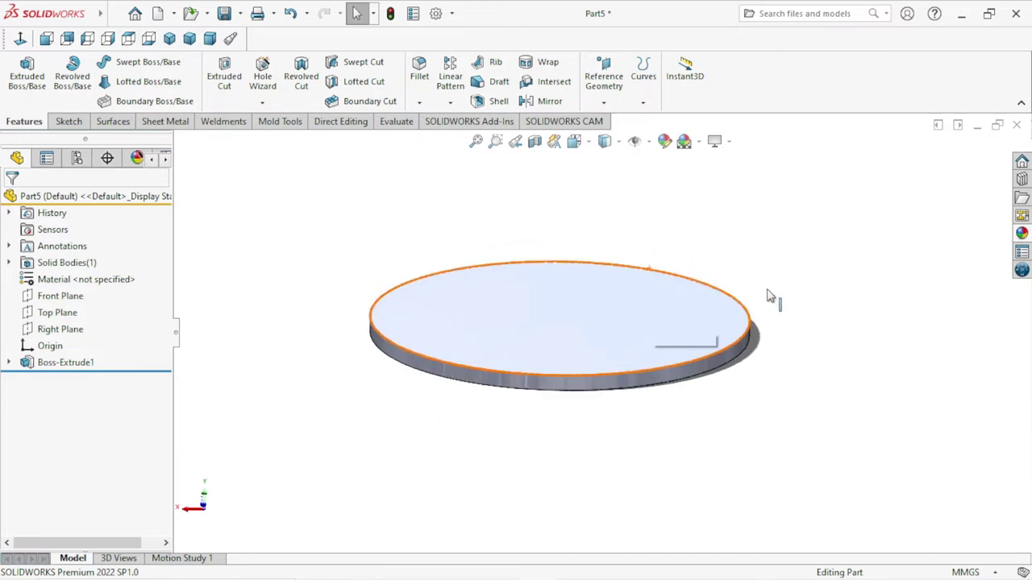
Apply the blue 'carpet color2' appearance from Fabric > Carpet to the disc
{"action": "left_click", "coordinate": [1021, 233]}
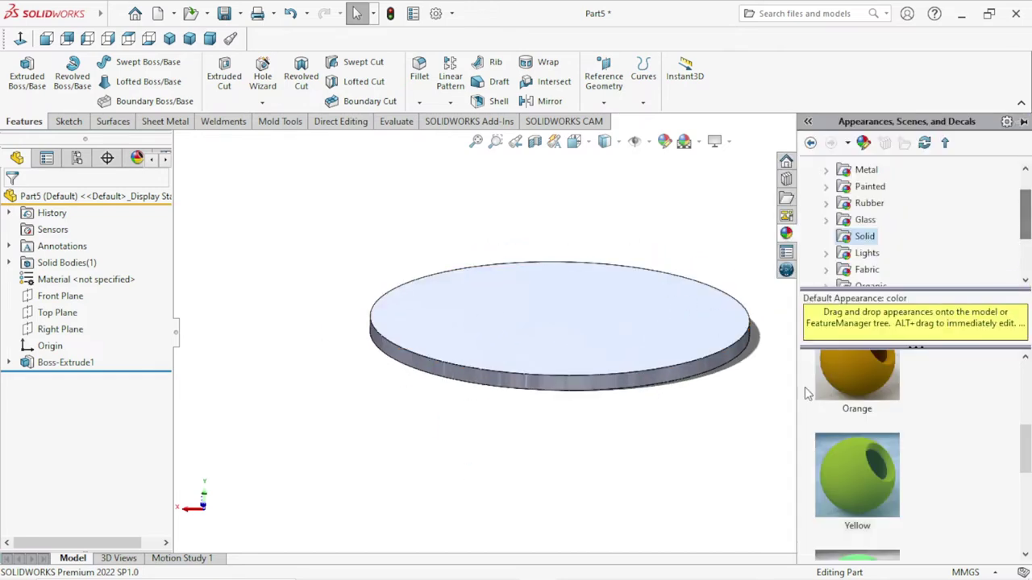
{"action": "scroll", "coordinate": [902, 242], "scroll_direction": "up", "scroll_amount": 1}
{"action": "scroll", "coordinate": [881, 246], "scroll_direction": "down", "scroll_amount": 3}
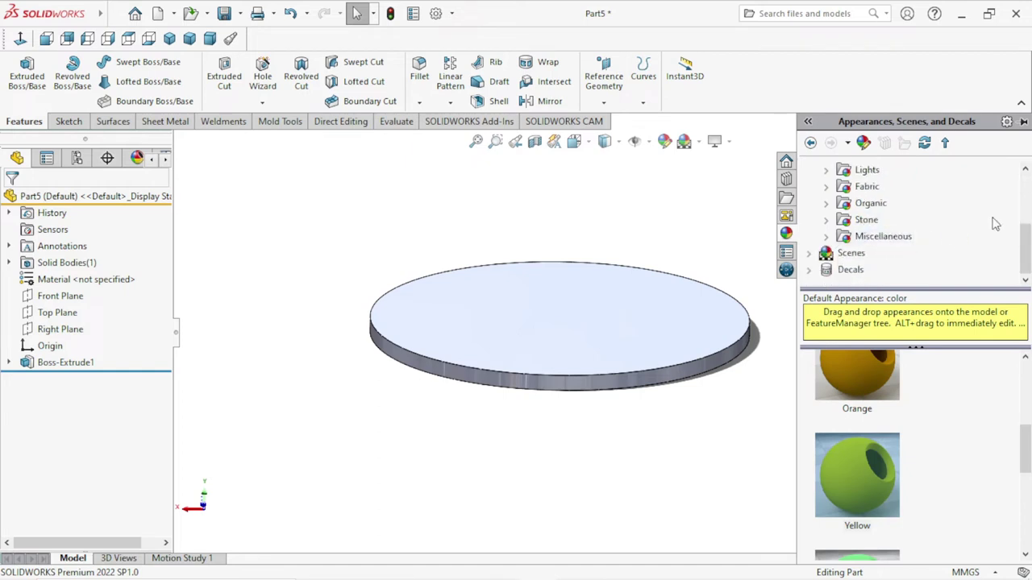
{"action": "left_click", "coordinate": [864, 190]}
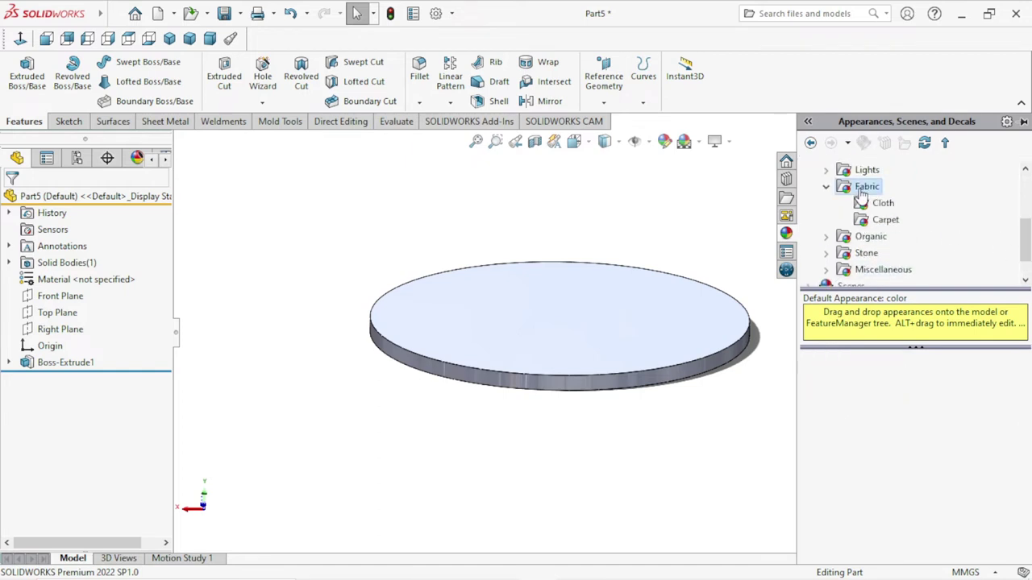
{"action": "left_click", "coordinate": [879, 220]}
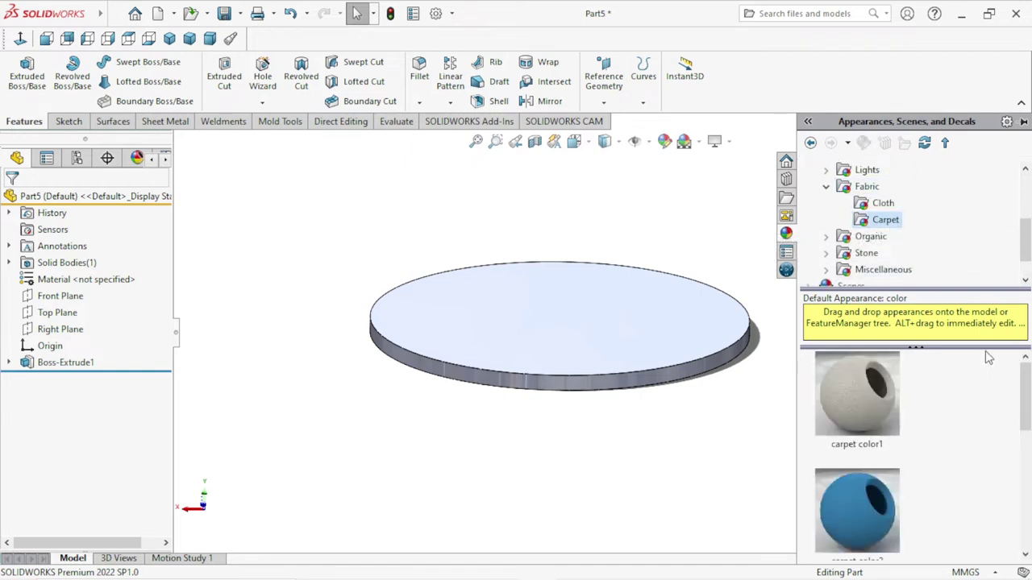
{"action": "scroll", "coordinate": [1029, 401], "scroll_direction": "down", "scroll_amount": 2}
{"action": "scroll", "coordinate": [967, 419], "scroll_direction": "up", "scroll_amount": 1}
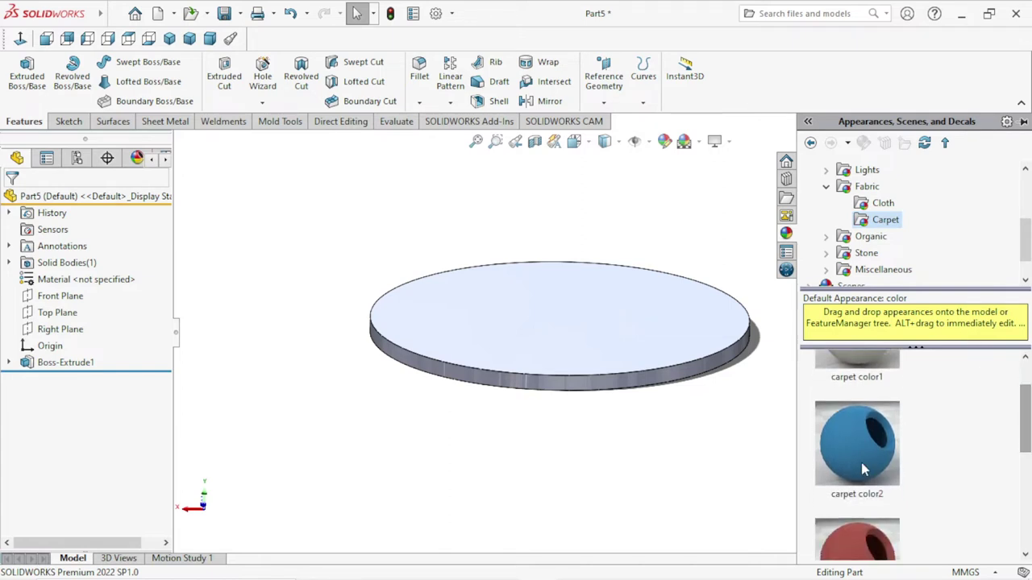
{"action": "left_click", "coordinate": [843, 466]}
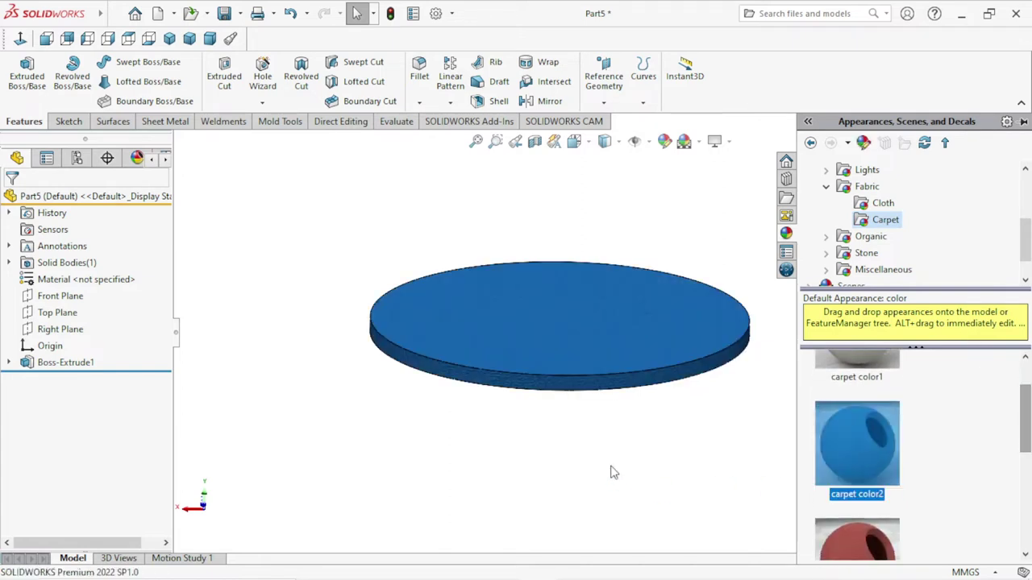
{"action": "mouse_move", "coordinate": [577, 340]}
{"action": "middle_mouse_down"}
{"action": "mouse_move", "coordinate": [527, 369]}
{"action": "mouse_move", "coordinate": [525, 426]}
{"action": "mouse_move", "coordinate": [541, 307]}
{"action": "mouse_move", "coordinate": [518, 350]}
{"action": "middle_mouse_up"}
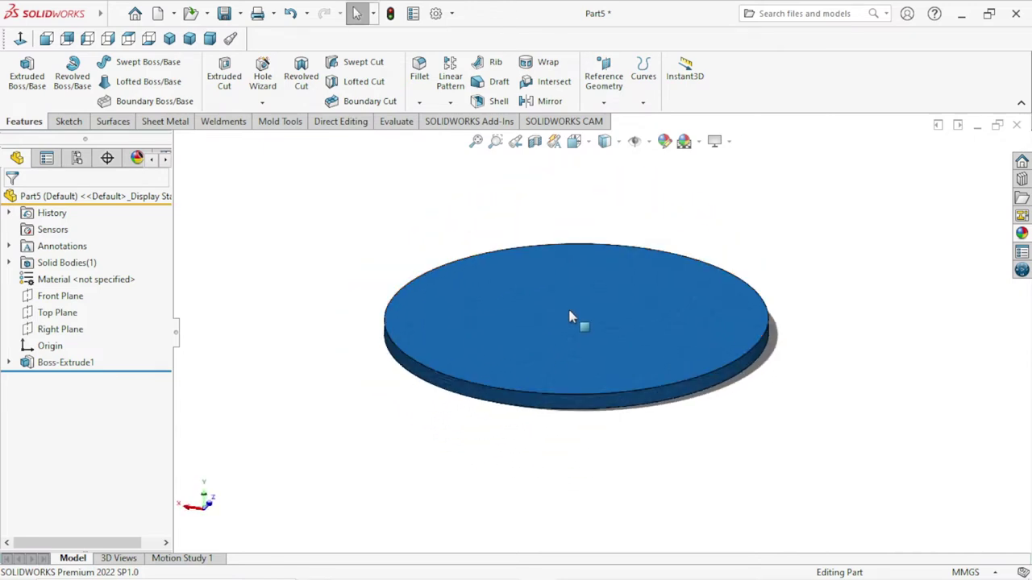
Toggle RealView Graphics rendering from the View Settings dropdown
{"action": "left_click", "coordinate": [715, 141]}
{"action": "left_click", "coordinate": [732, 161]}
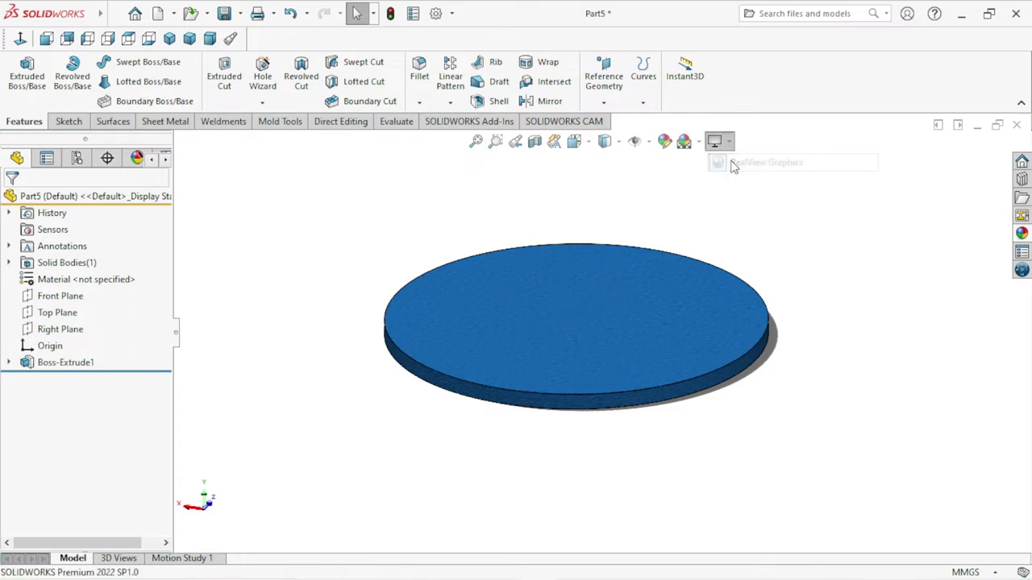
{"action": "left_click", "coordinate": [715, 141]}
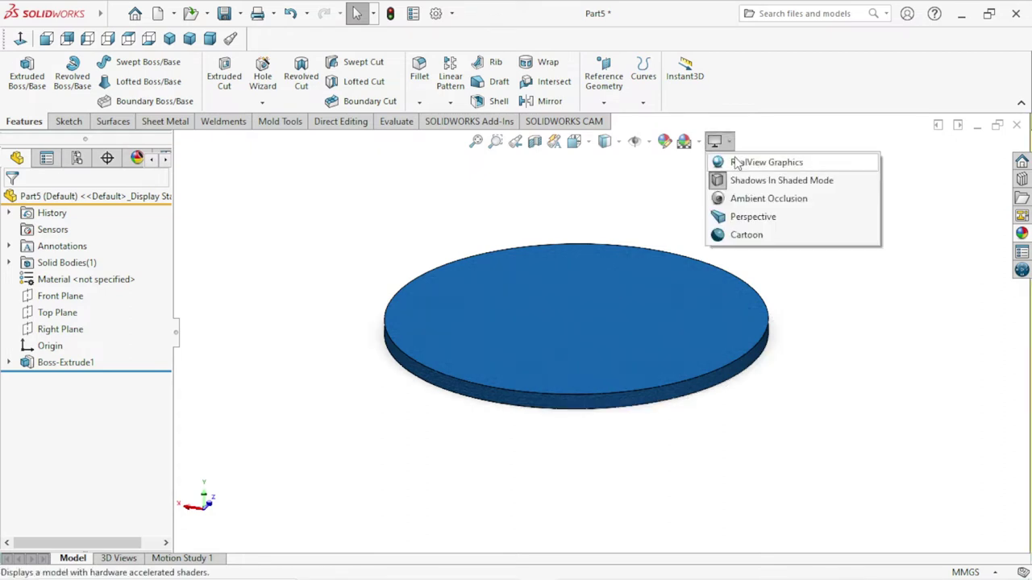
{"action": "left_click", "coordinate": [730, 160]}
Start a new sketch on the disc's top face
{"action": "scroll", "coordinate": [601, 309], "scroll_direction": "down", "scroll_amount": 1}
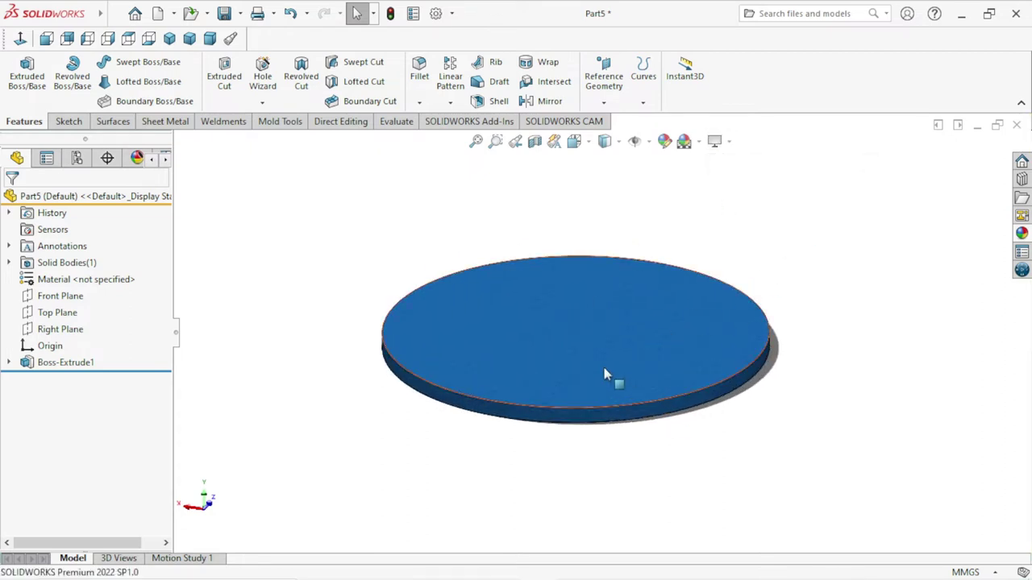
{"action": "left_click", "coordinate": [641, 366]}
{"action": "left_click", "coordinate": [643, 311]}
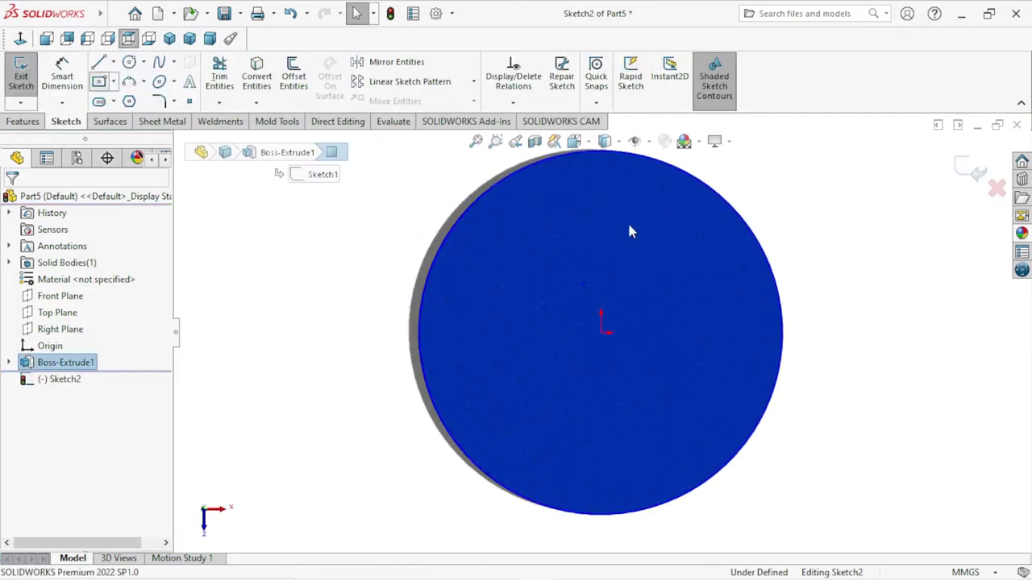
Draw an origin-centred Center Rectangle on the top face and end the rectangle tool
{"action": "key", "text": "r"}
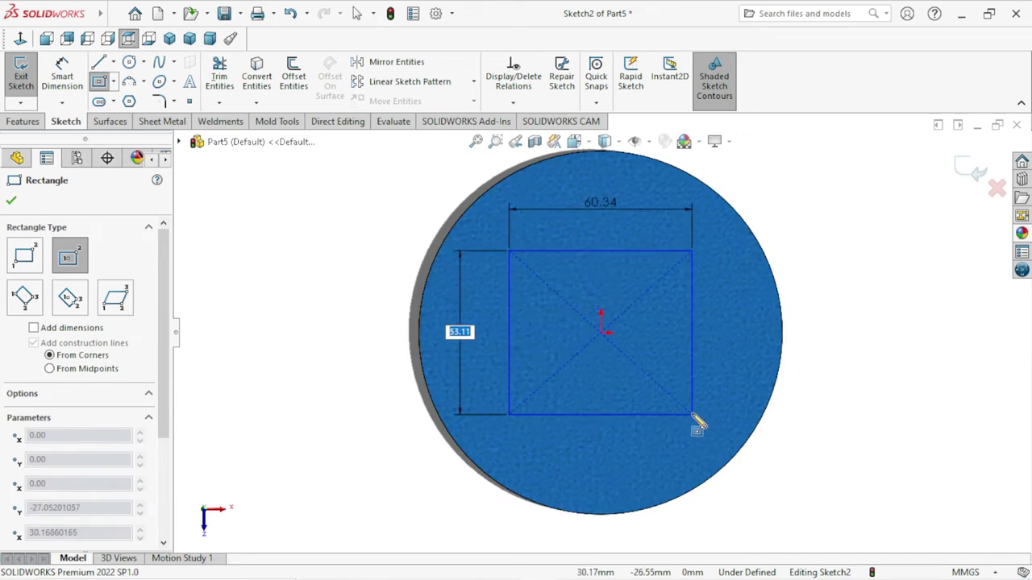
{"action": "left_click", "coordinate": [699, 437]}
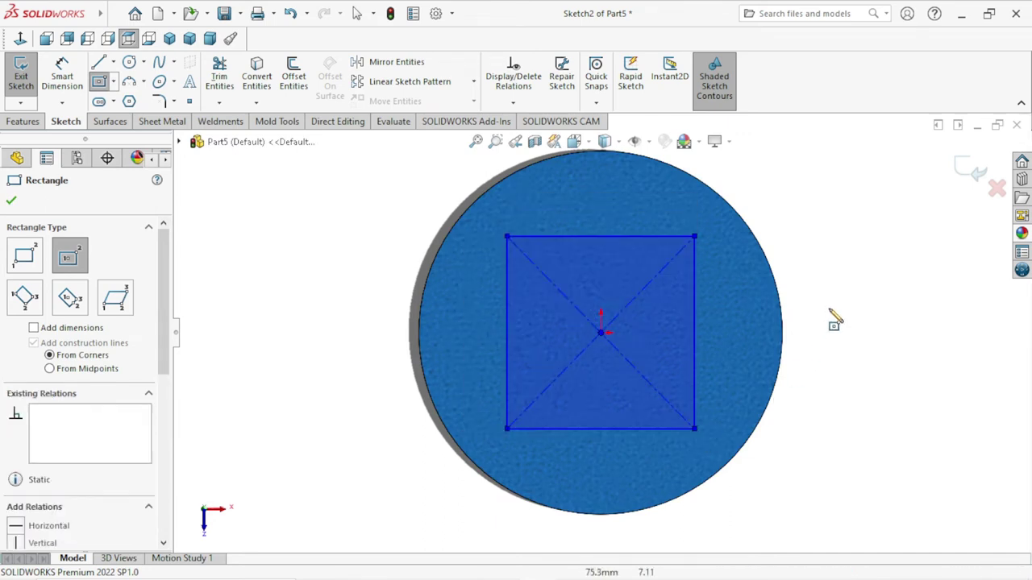
{"action": "right_click", "coordinate": [847, 315]}
{"action": "left_click", "coordinate": [845, 309]}
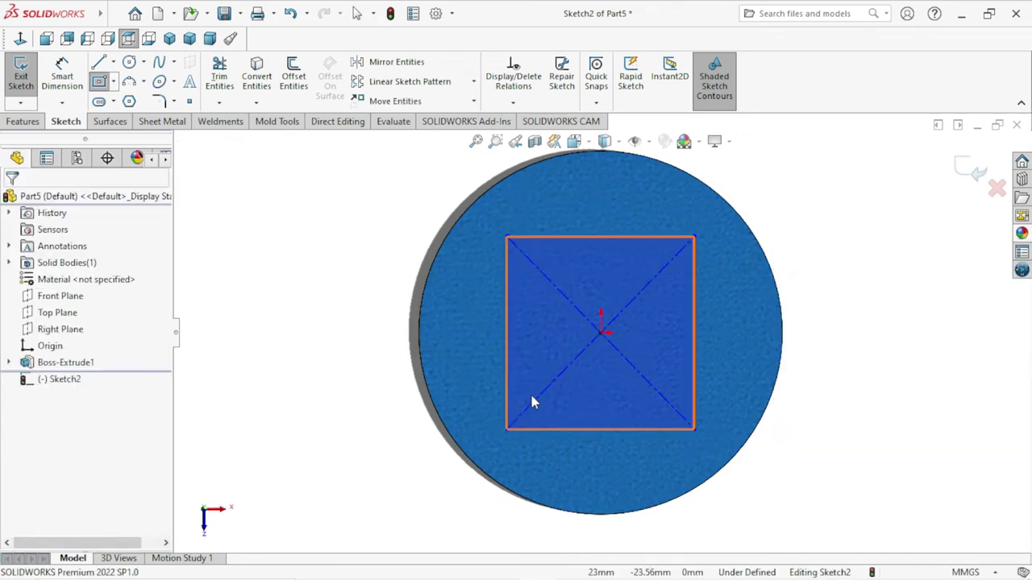
{"action": "left_click", "coordinate": [62, 76]}
Dimension the rectangle's right edge and top edge at 75 mm each
{"action": "left_click", "coordinate": [700, 316]}
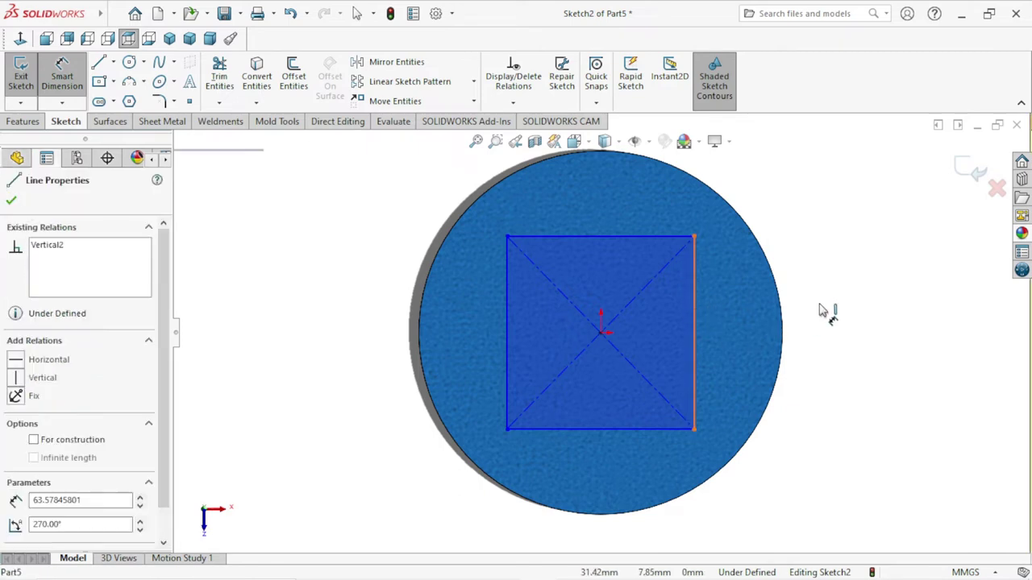
{"action": "left_click", "coordinate": [816, 316]}
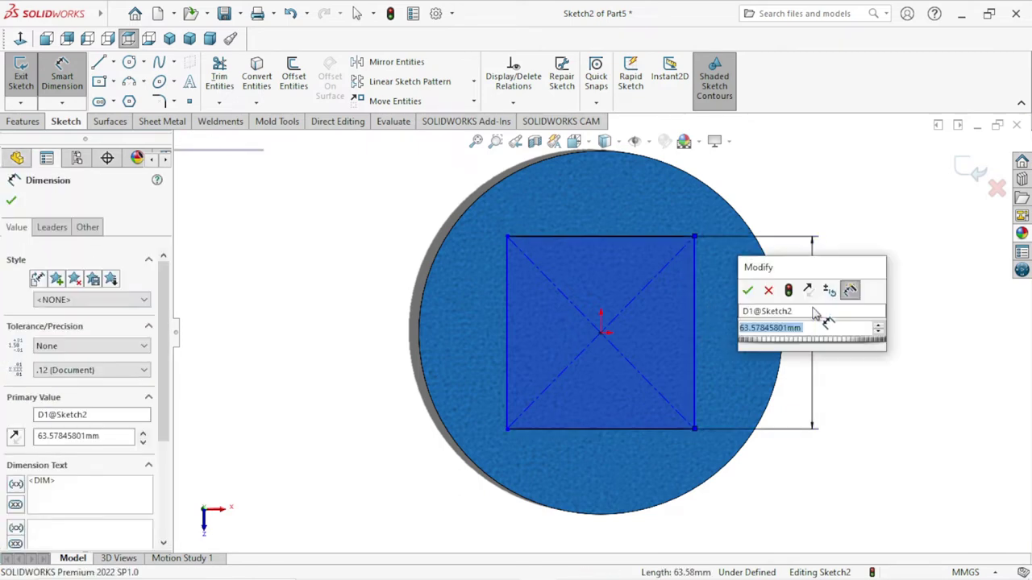
{"action": "type", "text": "7"}
{"action": "type", "text": "75"}
{"action": "key", "text": "Return"}
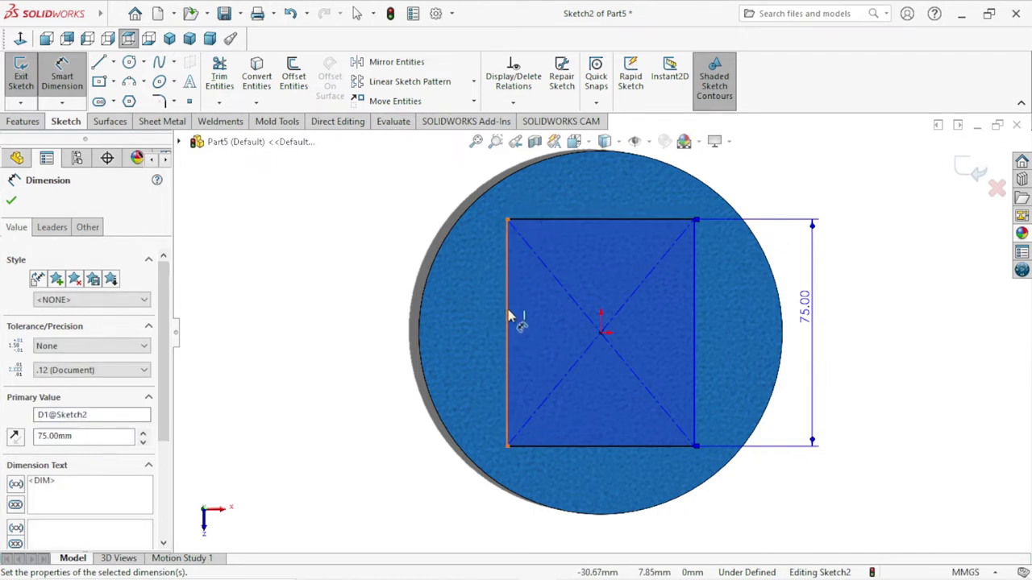
{"action": "left_click", "coordinate": [581, 220]}
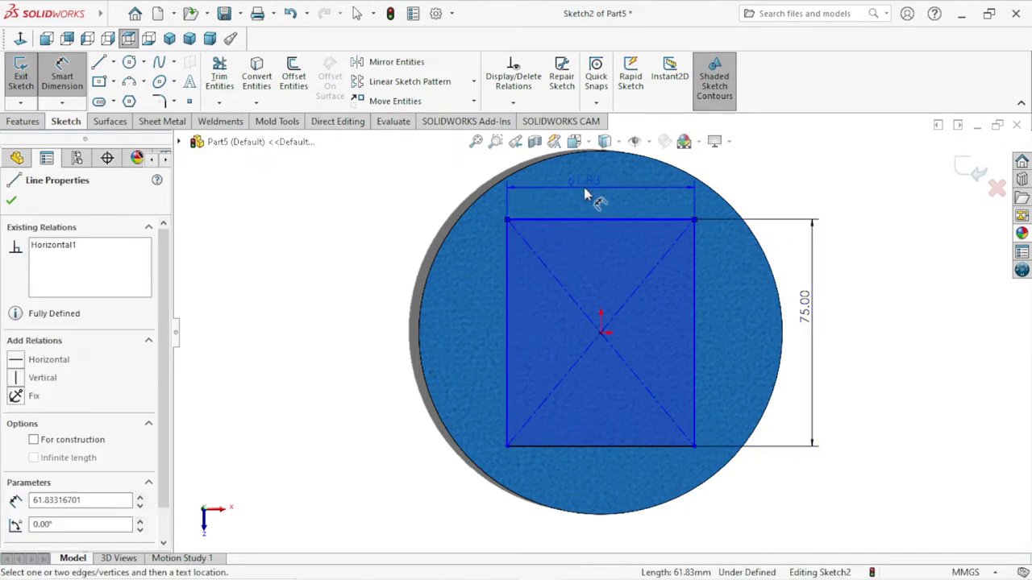
{"action": "key", "text": "z"}
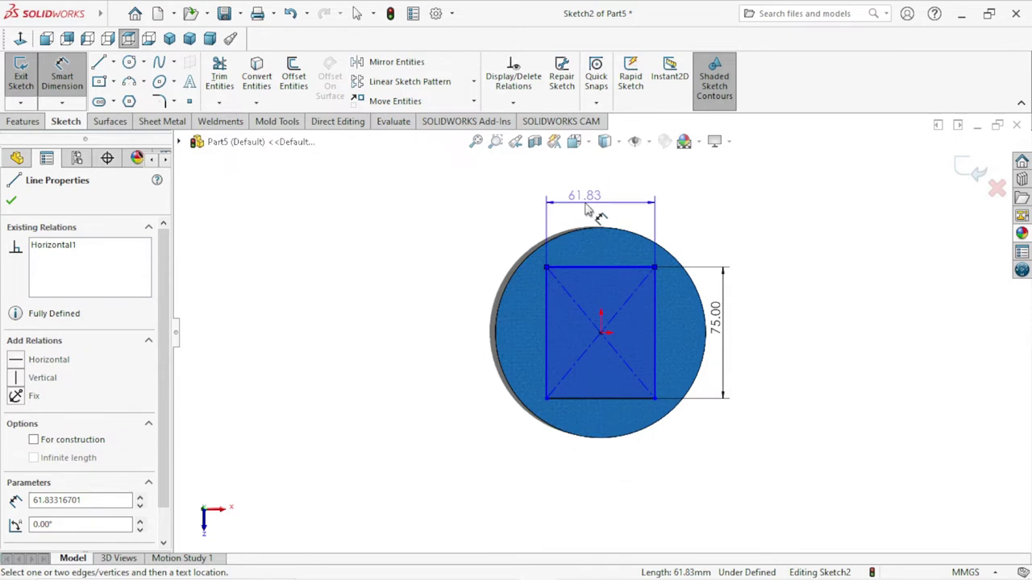
{"action": "left_click", "coordinate": [597, 211]}
{"action": "left_click", "coordinate": [597, 211]}
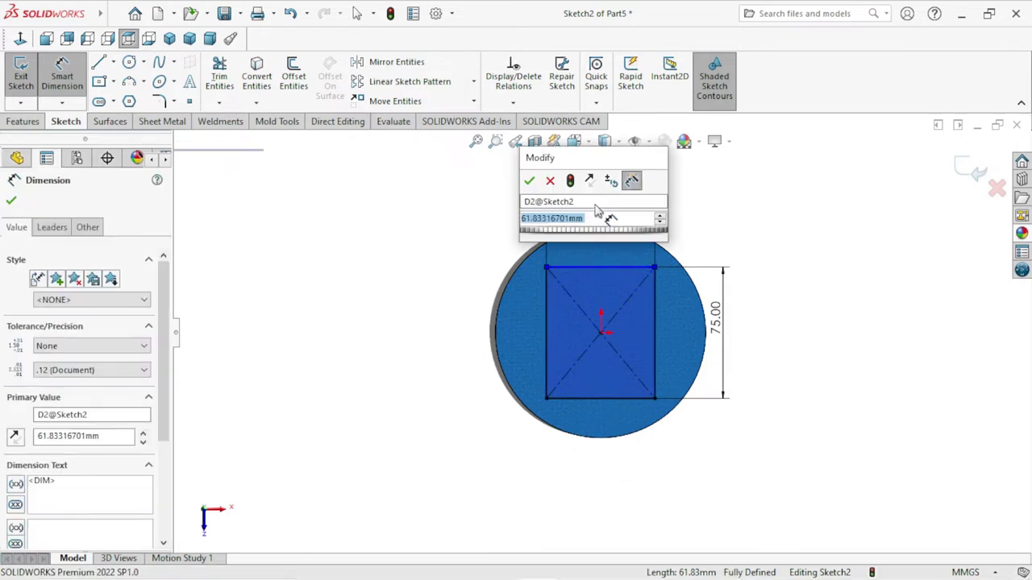
{"action": "type", "text": "75"}
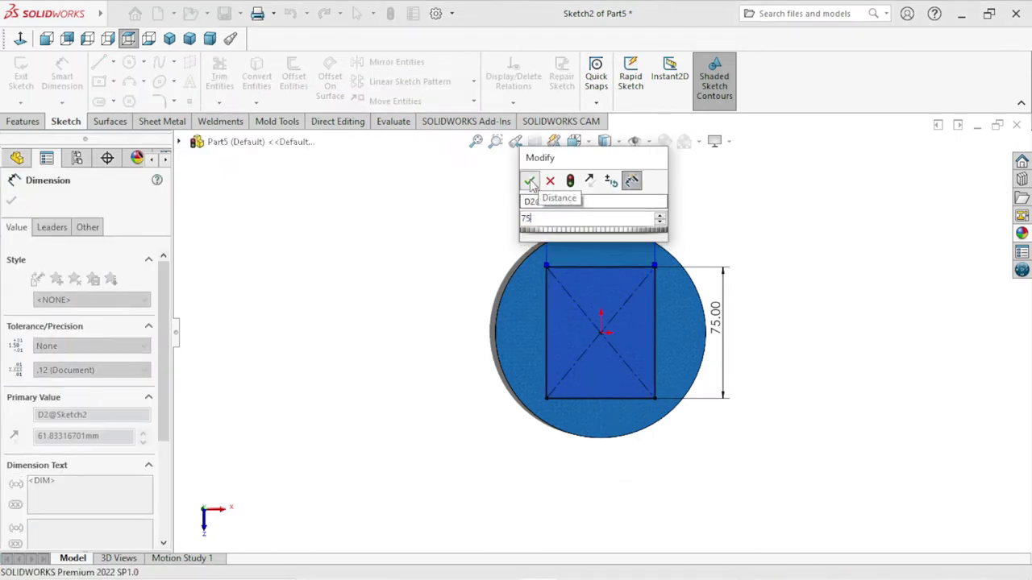
{"action": "left_click", "coordinate": [529, 180]}
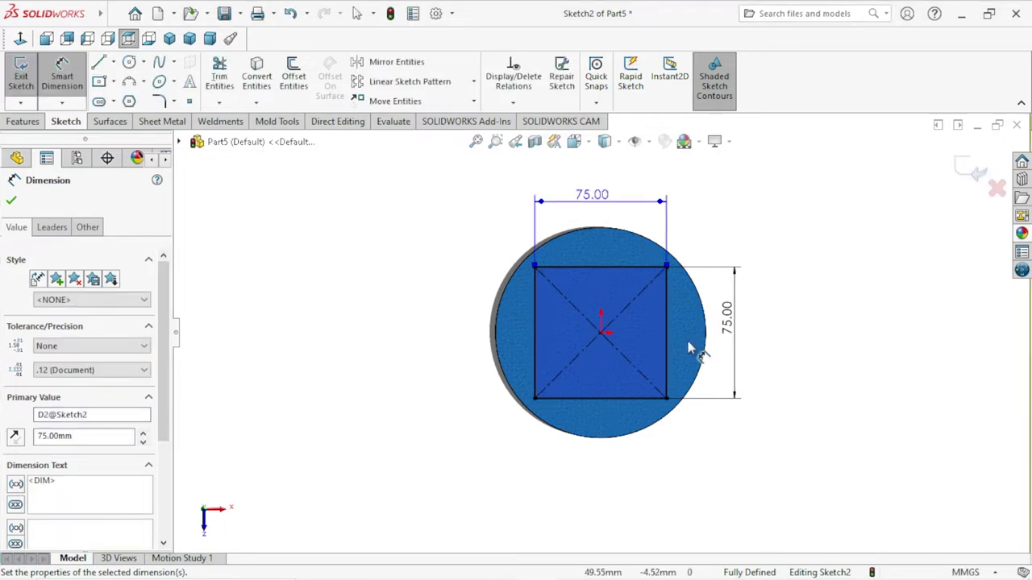
Change the width and height dimensions to 70 mm, fully defining the square
{"action": "double_click", "coordinate": [589, 217]}
{"action": "type", "text": "70"}
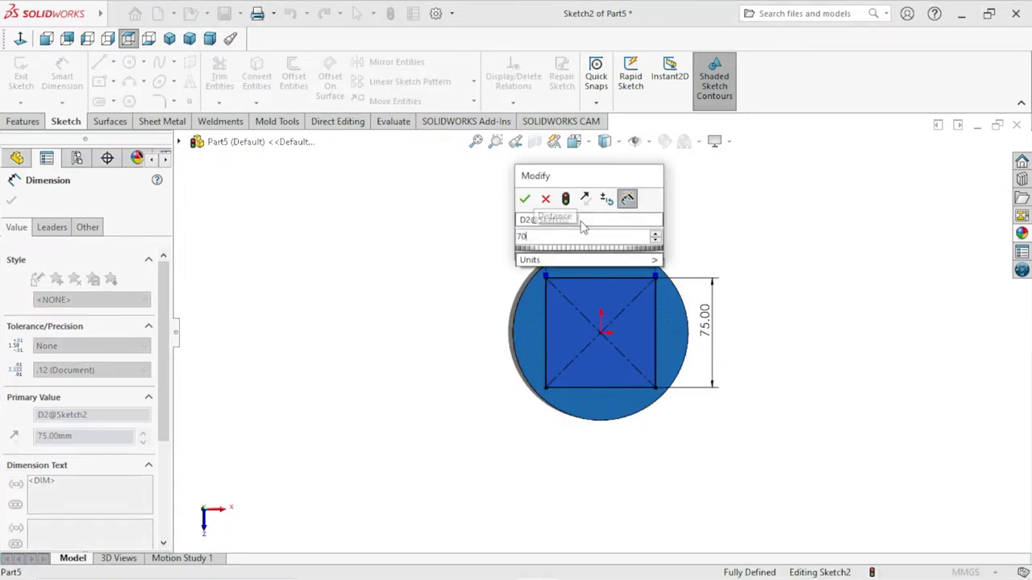
{"action": "left_click", "coordinate": [524, 198]}
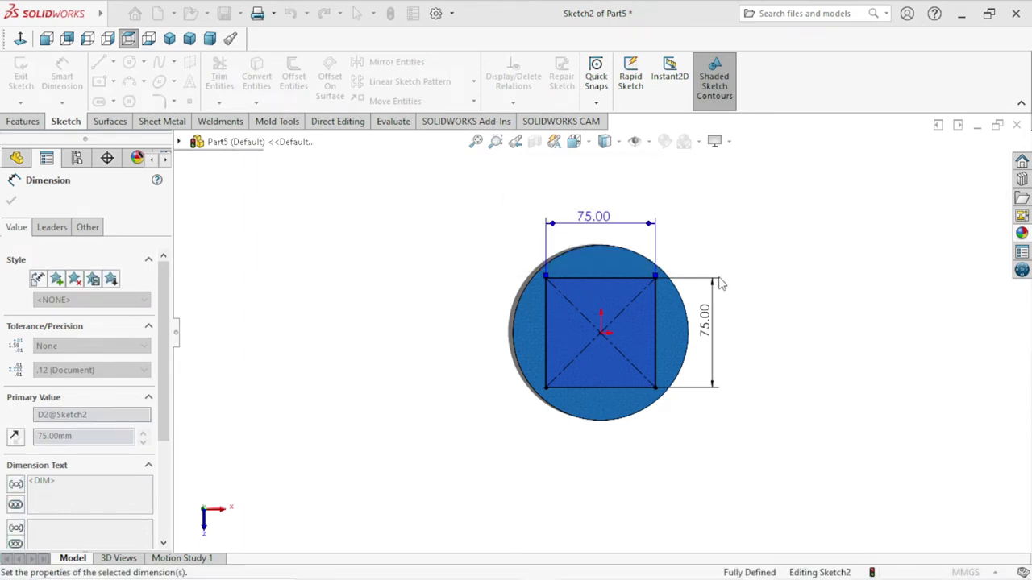
{"action": "double_click", "coordinate": [704, 320]}
{"action": "type", "text": "70"}
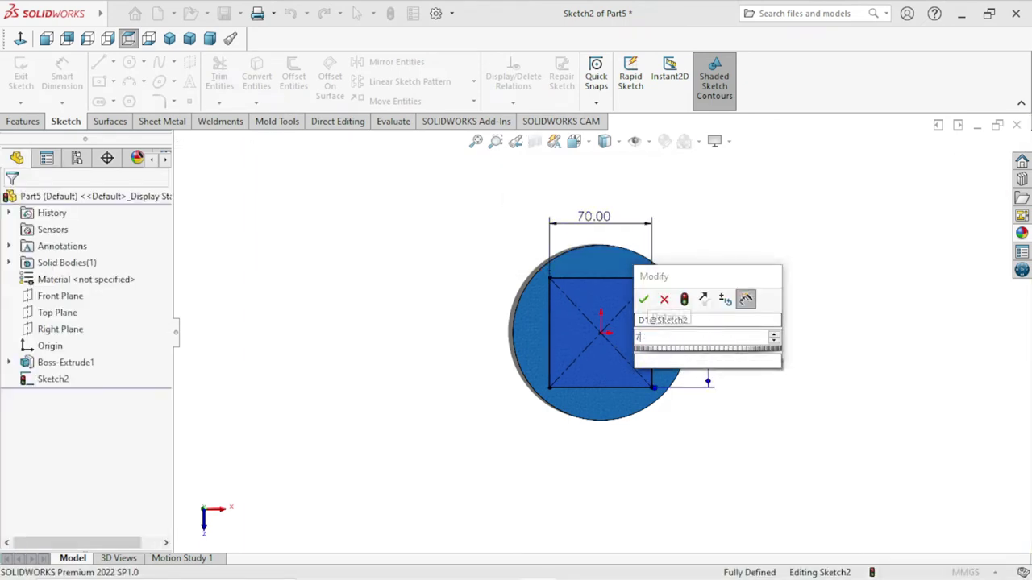
{"action": "left_click", "coordinate": [592, 430]}
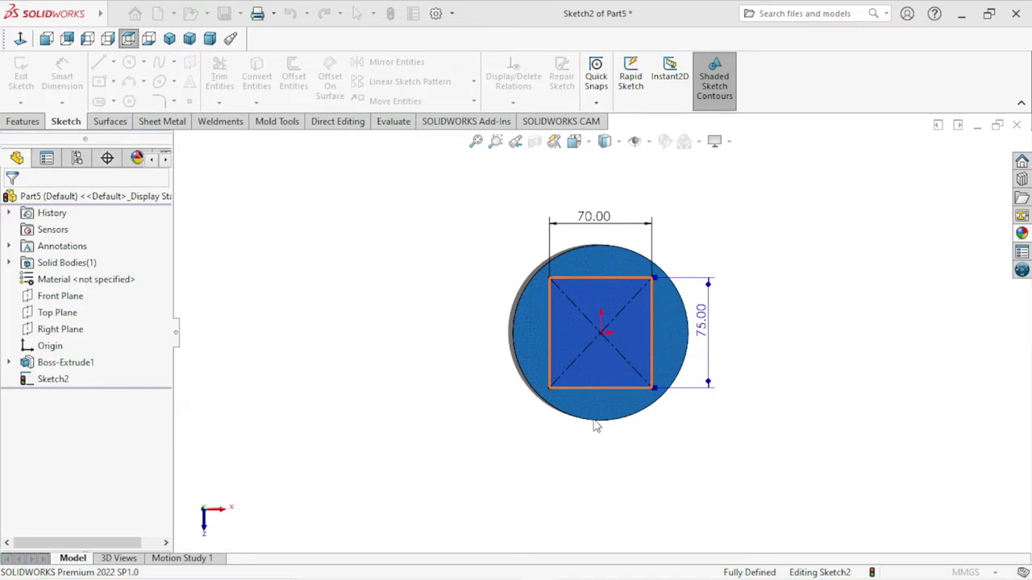
{"action": "scroll", "coordinate": [672, 376], "scroll_direction": "down", "scroll_amount": 3}
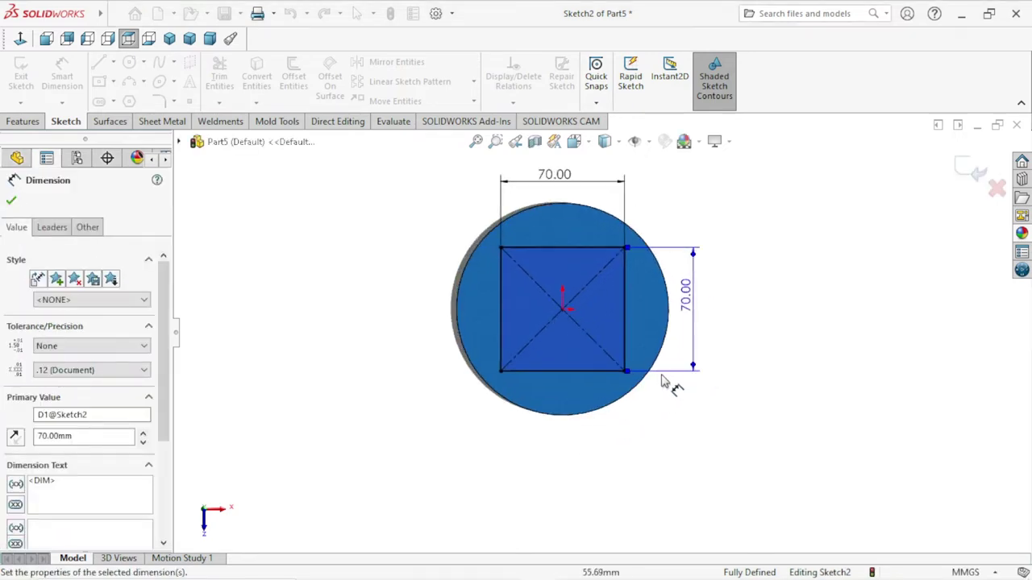
{"action": "scroll", "coordinate": [555, 260], "scroll_direction": "up", "scroll_amount": 2}
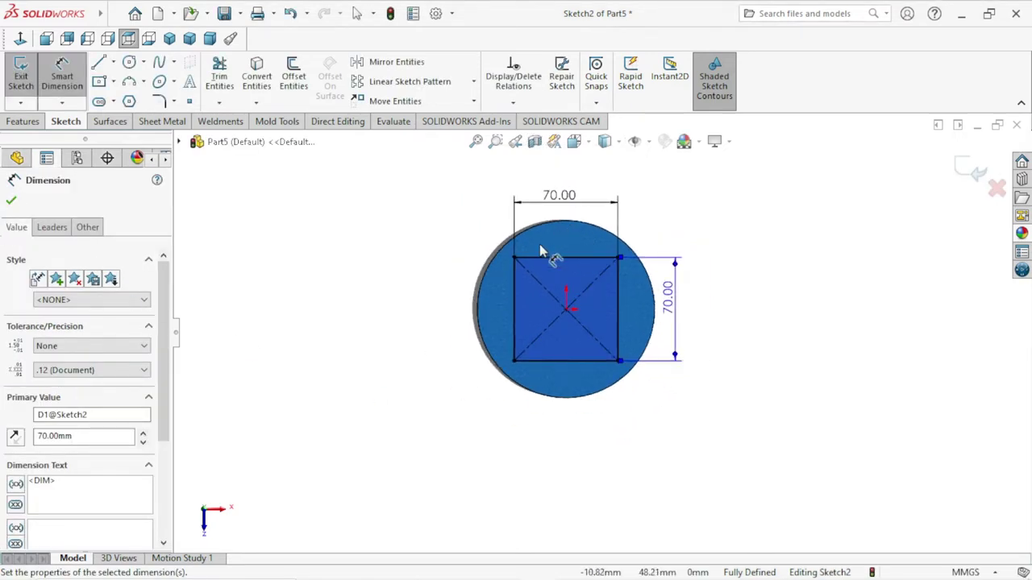
{"action": "scroll", "coordinate": [548, 254], "scroll_direction": "up", "scroll_amount": 1}
{"action": "scroll", "coordinate": [619, 333], "scroll_direction": "down", "scroll_amount": 1}
{"action": "left_click", "coordinate": [12, 202]}
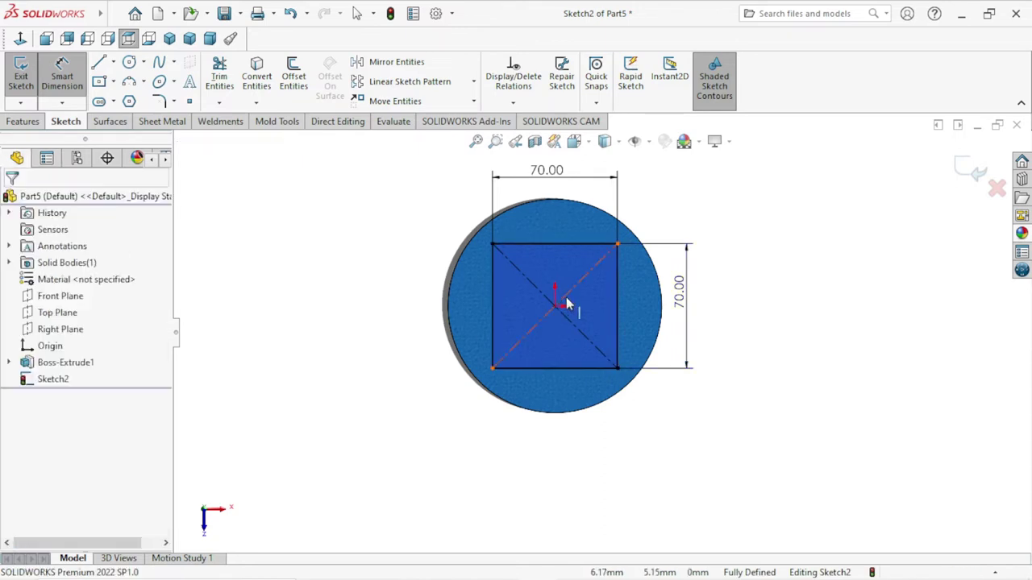
Extrude the 70 mm square 10 mm as Boss-Extrude2, viewed from a low side angle
{"action": "left_click", "coordinate": [24, 122]}
{"action": "left_click", "coordinate": [27, 76]}
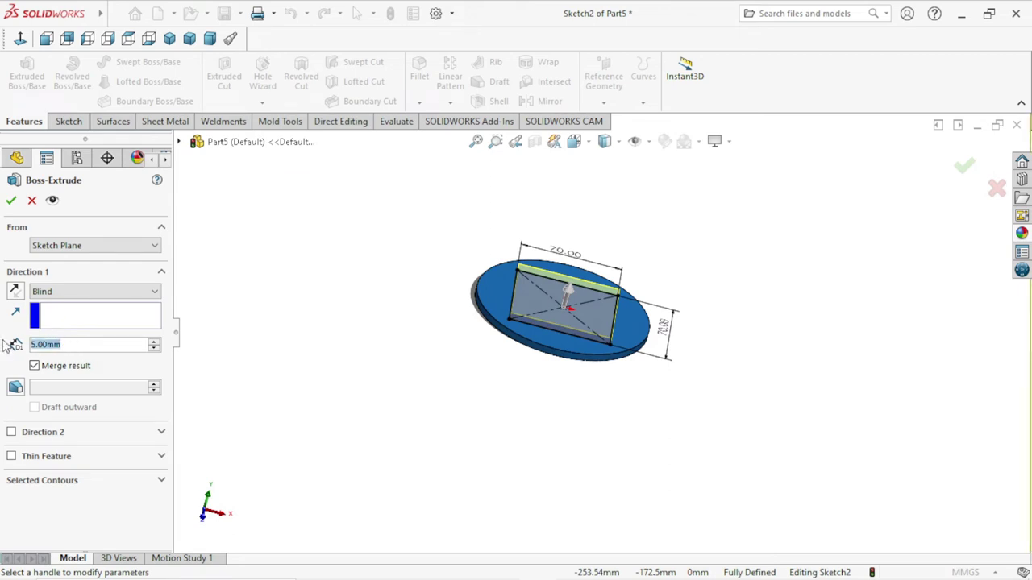
{"action": "type", "text": "10"}
{"action": "key", "text": "Return"}
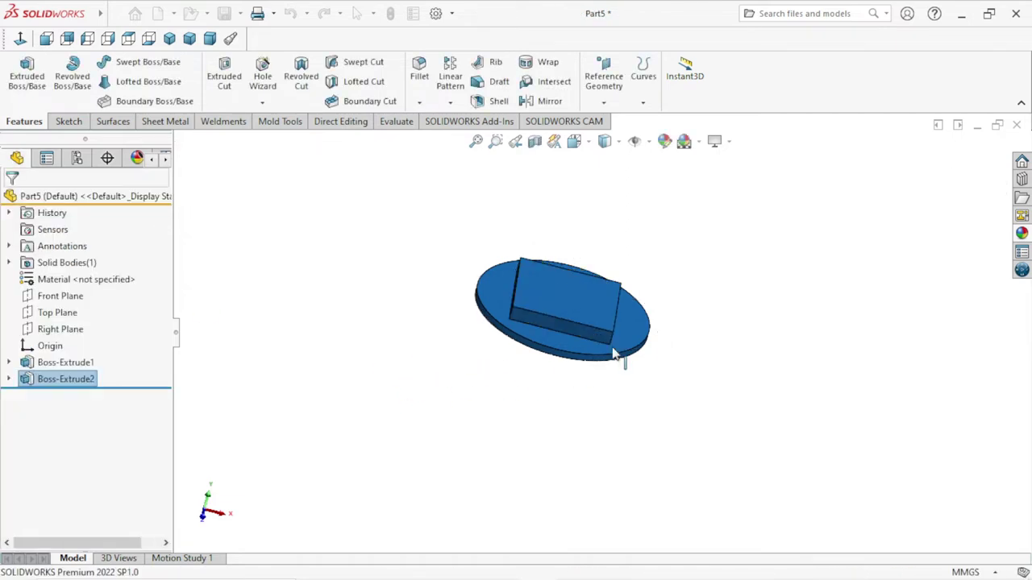
{"action": "middle_click_drag", "start_coordinate": [612, 354], "coordinate": [666, 327]}
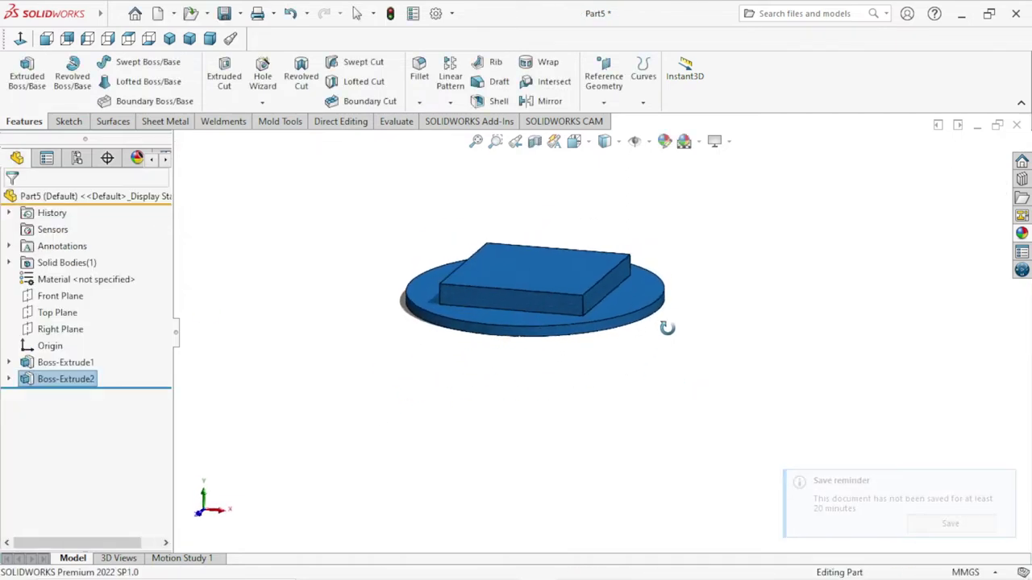
Edit Boss-Extrude2 to a 15 mm depth with Merge result off
{"action": "right_click", "coordinate": [64, 379]}
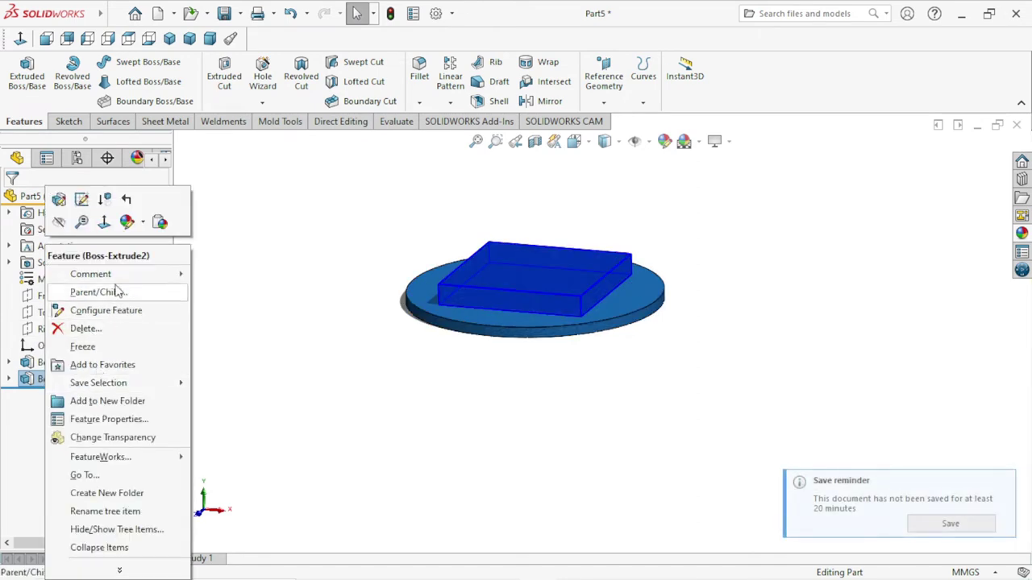
{"action": "left_click", "coordinate": [82, 199]}
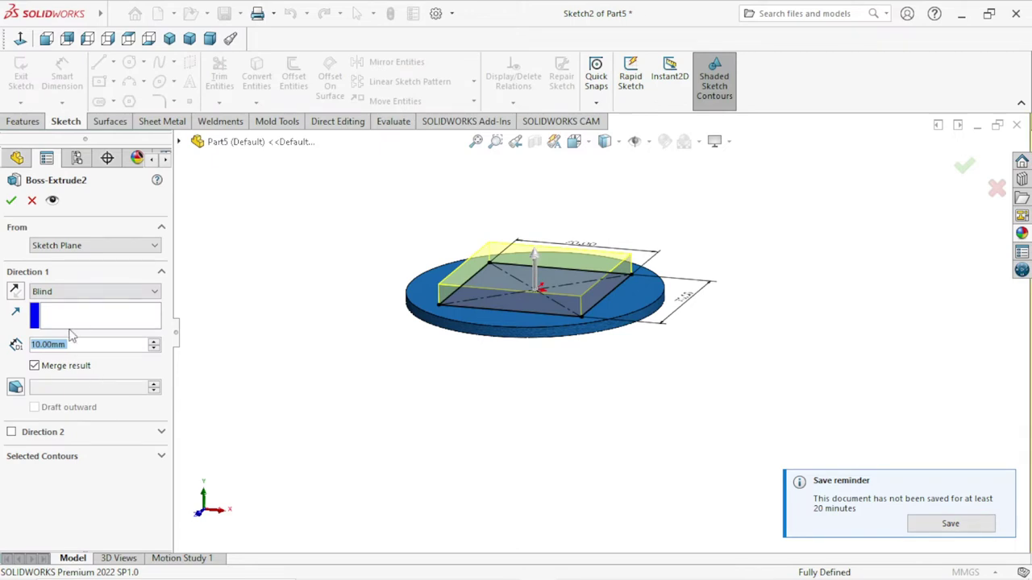
{"action": "left_click", "coordinate": [83, 344]}
{"action": "type", "text": "15"}
{"action": "key", "text": "Return"}
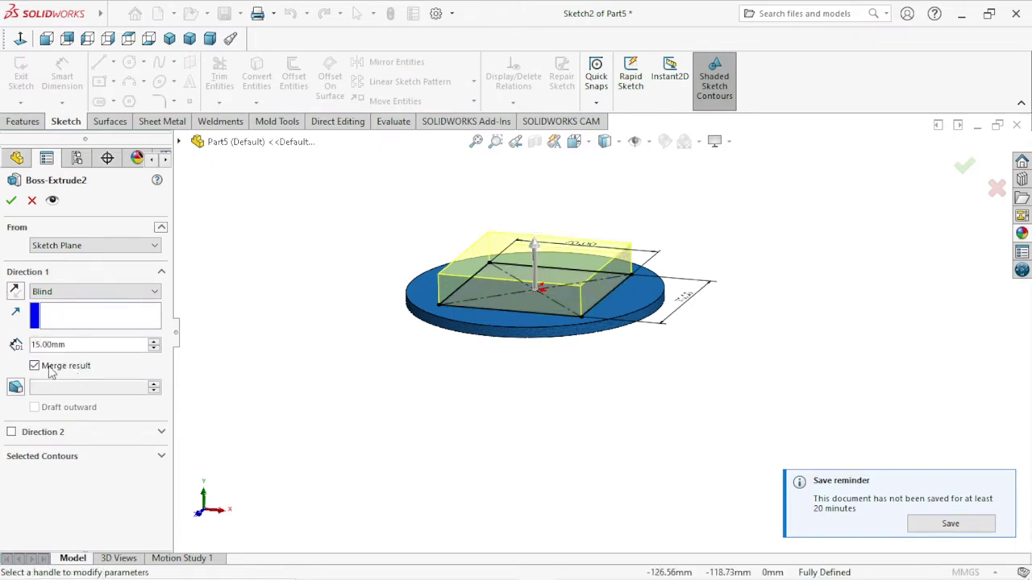
{"action": "left_click", "coordinate": [11, 200]}
{"action": "left_click", "coordinate": [294, 383]}
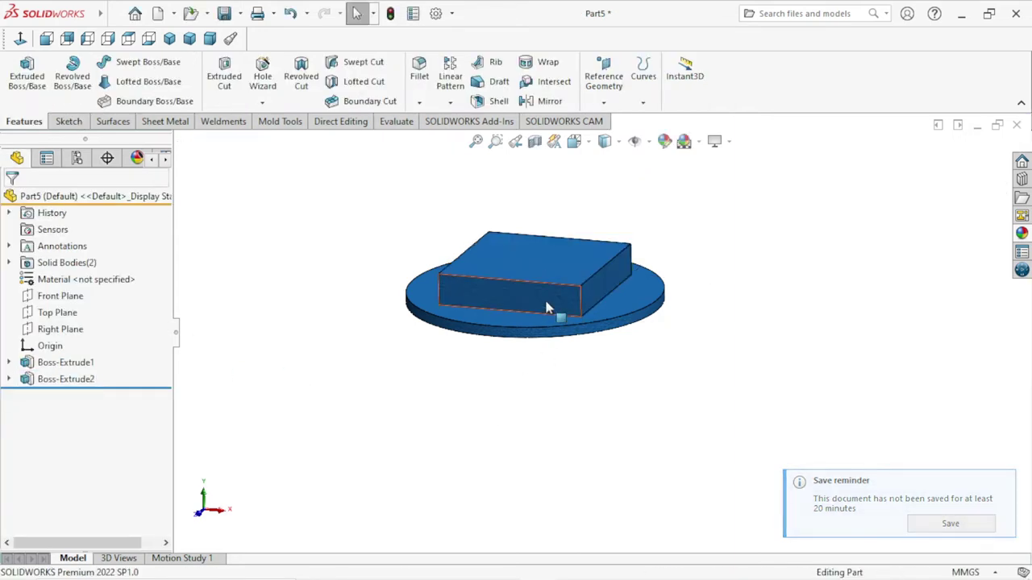
{"action": "left_click", "coordinate": [76, 383]}
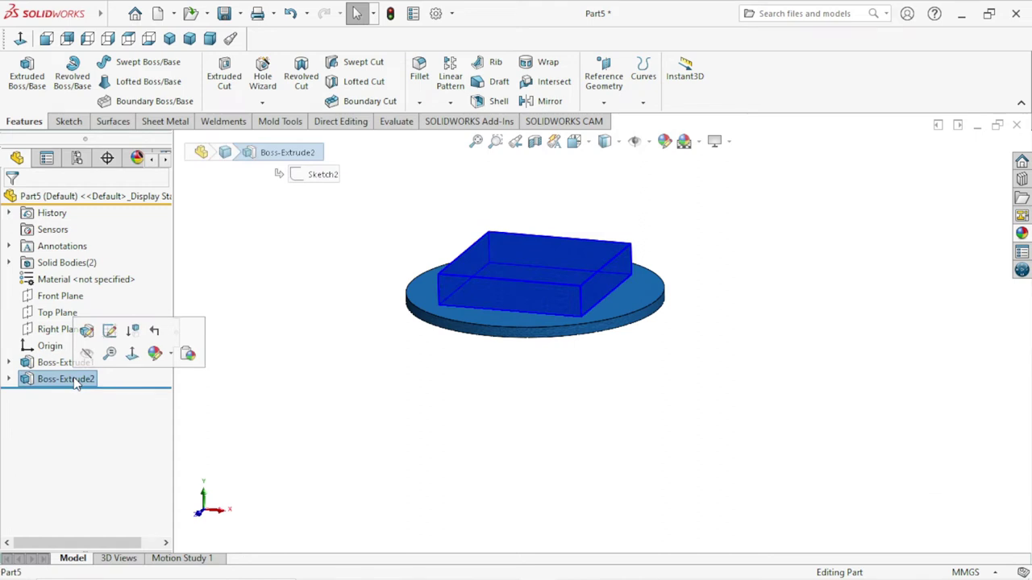
Open Edit Material for the part, expand the Woods category and select Maple
{"action": "right_click", "coordinate": [117, 278]}
{"action": "left_click", "coordinate": [165, 254]}
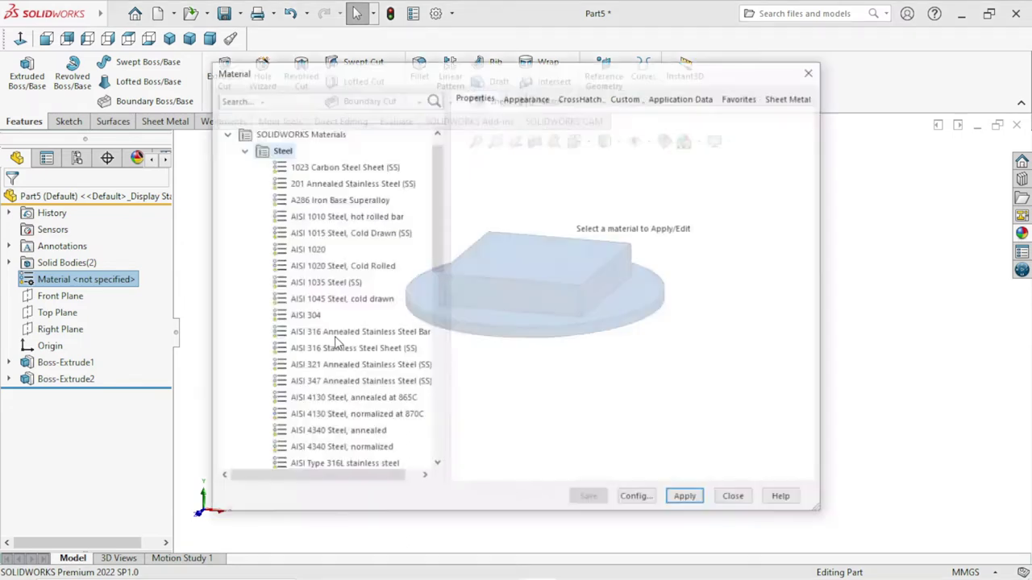
{"action": "left_click_drag", "start_coordinate": [433, 212], "coordinate": [492, 419]}
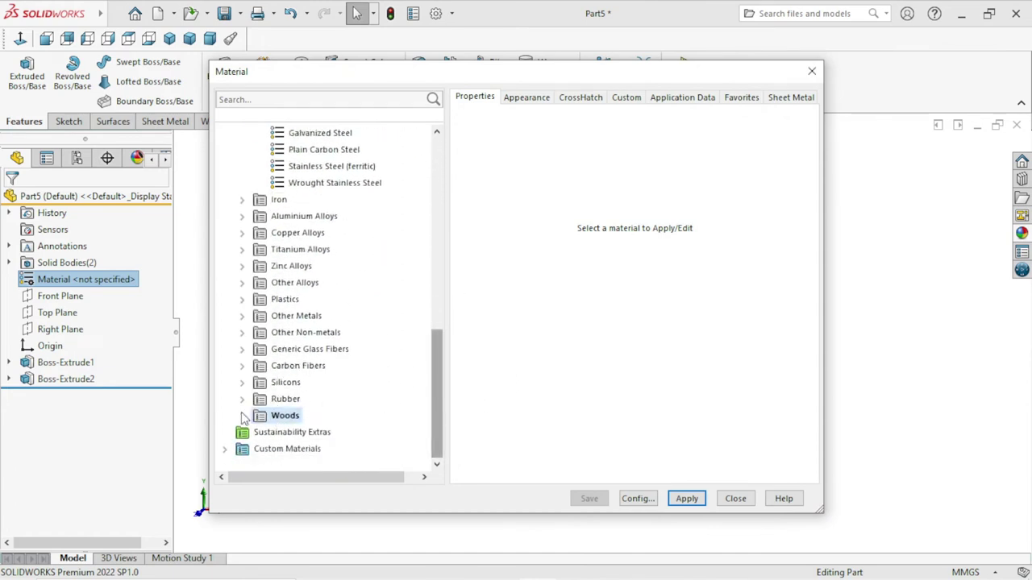
{"action": "left_click", "coordinate": [242, 415]}
{"action": "scroll", "coordinate": [437, 395], "scroll_direction": "down", "scroll_amount": 1}
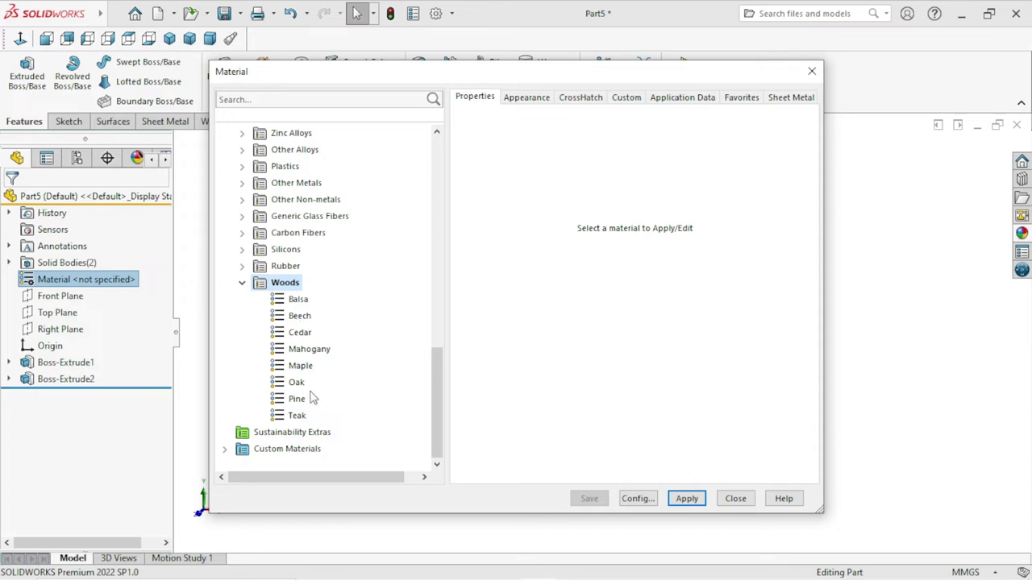
{"action": "left_click", "coordinate": [302, 369]}
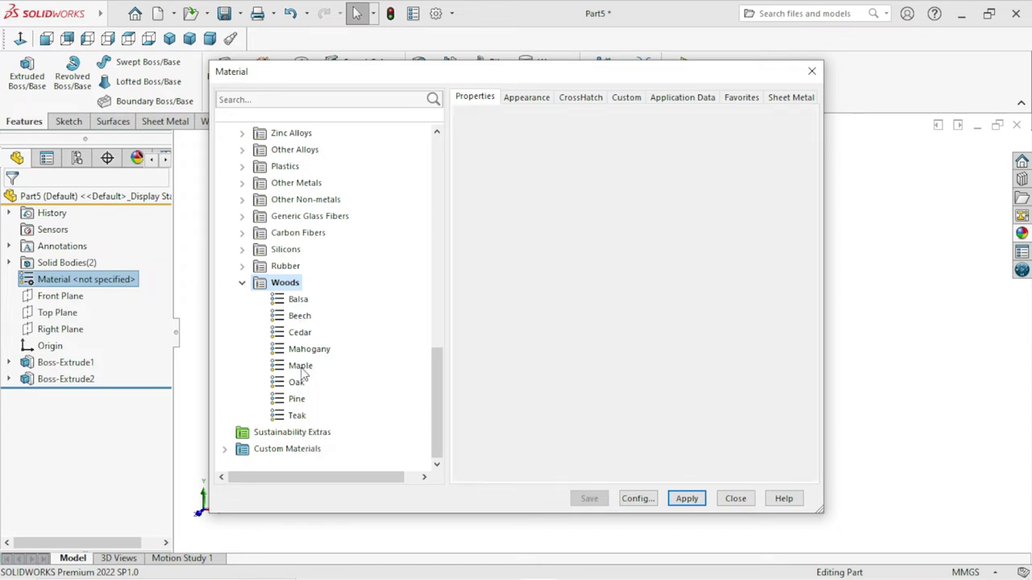
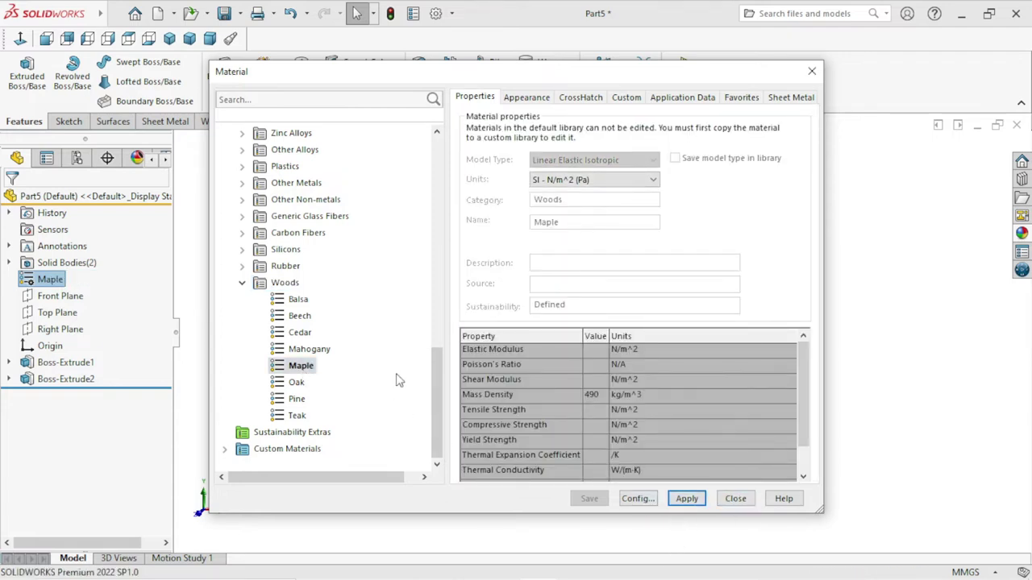
Close the Material dialog with Maple applied, inspect the wood-finished part, and select Boss-Extrude1
{"action": "left_click", "coordinate": [735, 499]}
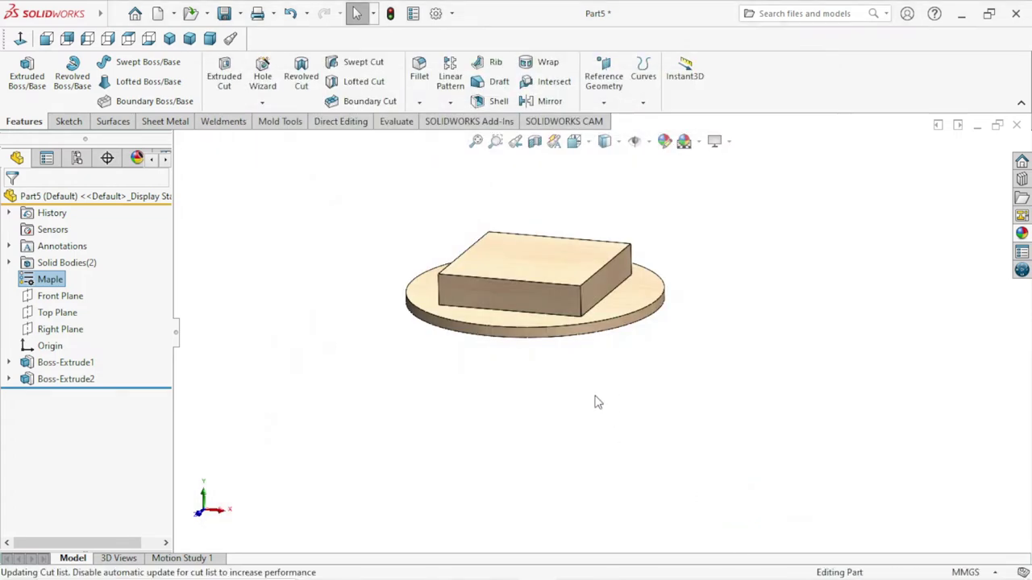
{"action": "mouse_move", "coordinate": [557, 447]}
{"action": "middle_mouse_down"}
{"action": "mouse_move", "coordinate": [557, 475]}
{"action": "mouse_move", "coordinate": [567, 345]}
{"action": "middle_mouse_up"}
{"action": "scroll", "coordinate": [572, 345], "scroll_direction": "down", "scroll_amount": 3}
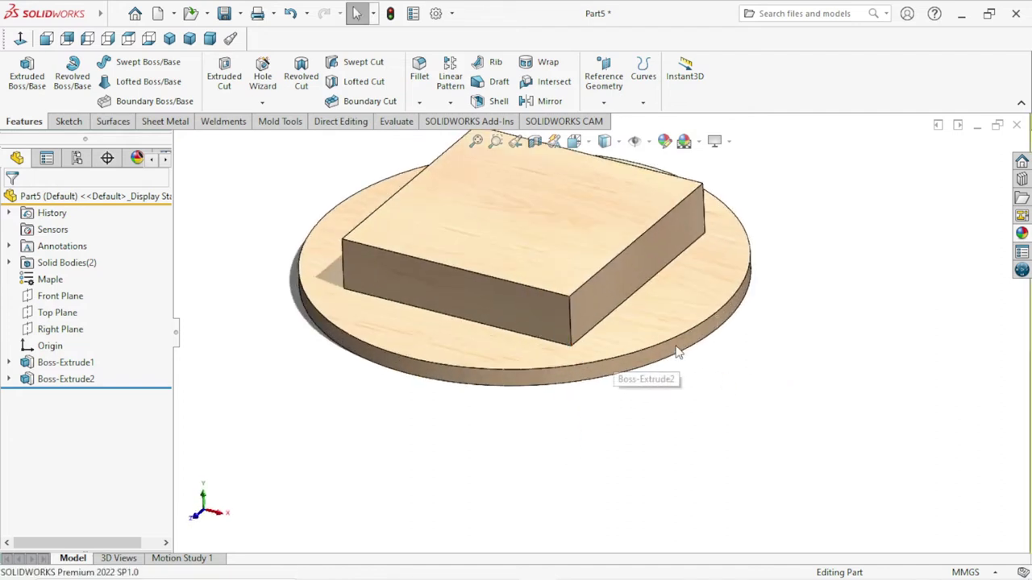
{"action": "scroll", "coordinate": [609, 314], "scroll_direction": "up", "scroll_amount": 2}
{"action": "scroll", "coordinate": [597, 266], "scroll_direction": "down", "scroll_amount": 1}
{"action": "mouse_move", "coordinate": [610, 346]}
{"action": "middle_mouse_down"}
{"action": "mouse_move", "coordinate": [617, 198]}
{"action": "mouse_move", "coordinate": [580, 270]}
{"action": "mouse_move", "coordinate": [544, 416]}
{"action": "mouse_move", "coordinate": [553, 438]}
{"action": "mouse_move", "coordinate": [592, 293]}
{"action": "middle_mouse_up"}
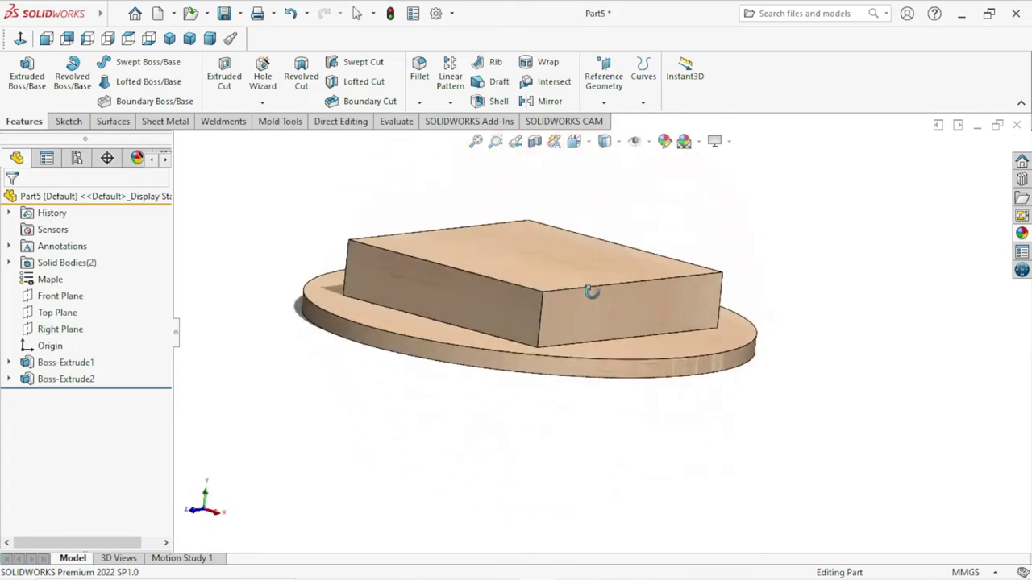
{"action": "left_click", "coordinate": [80, 365]}
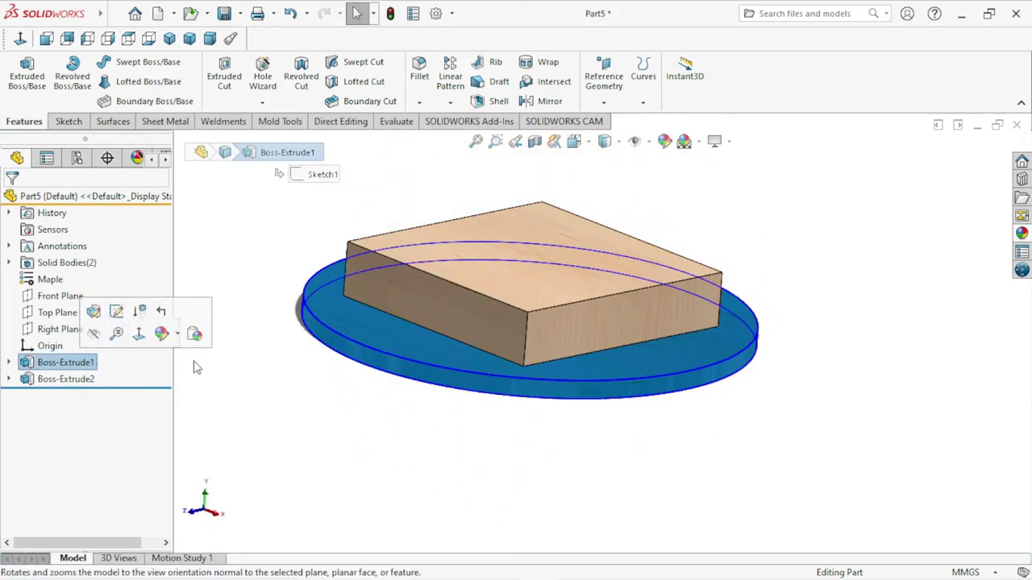
Remove all part appearances from the Boss-Extrude1 appearance list
{"action": "left_click", "coordinate": [180, 341]}
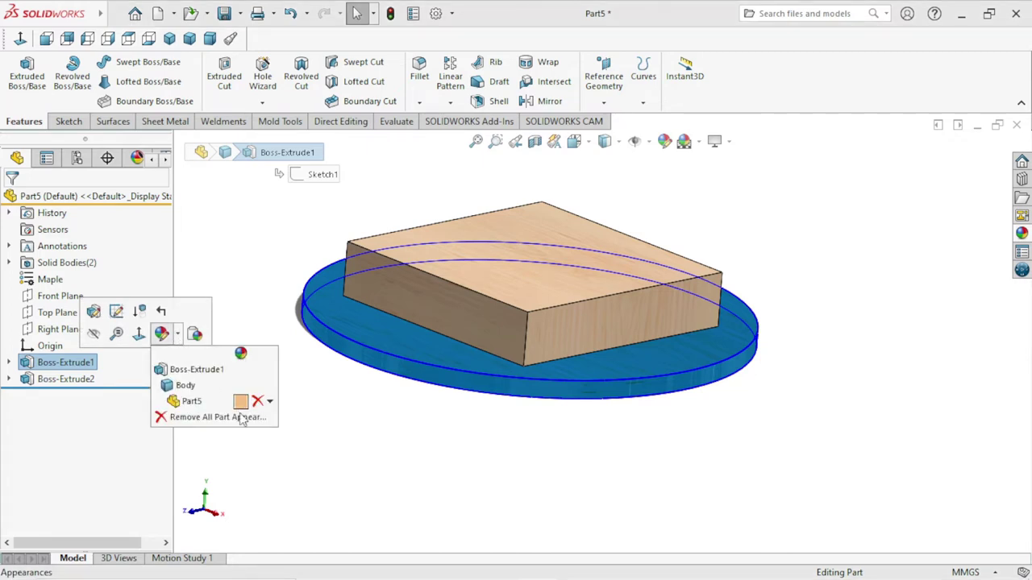
{"action": "left_click", "coordinate": [324, 436]}
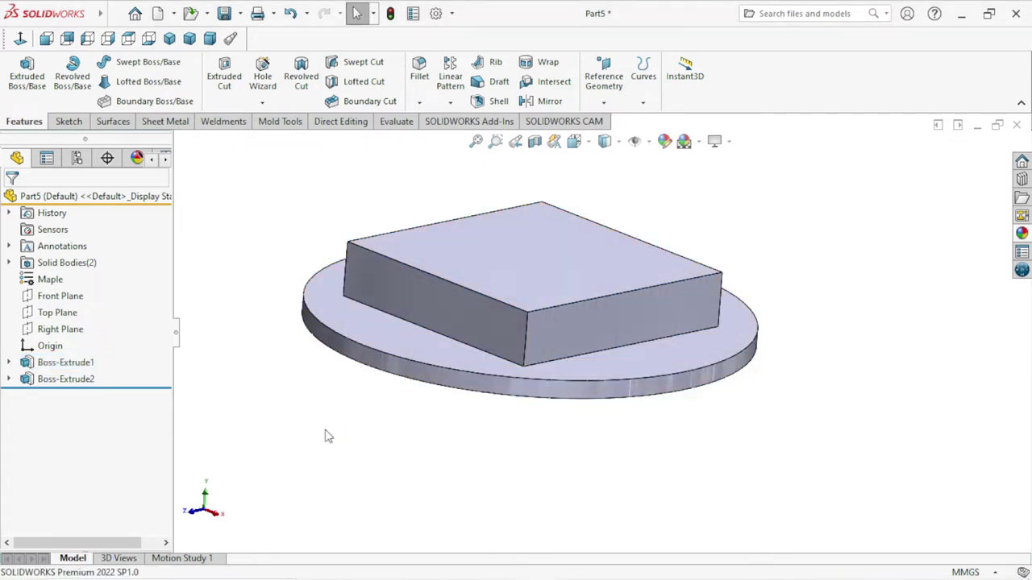
{"action": "scroll", "coordinate": [332, 426], "scroll_direction": "down", "scroll_amount": 2}
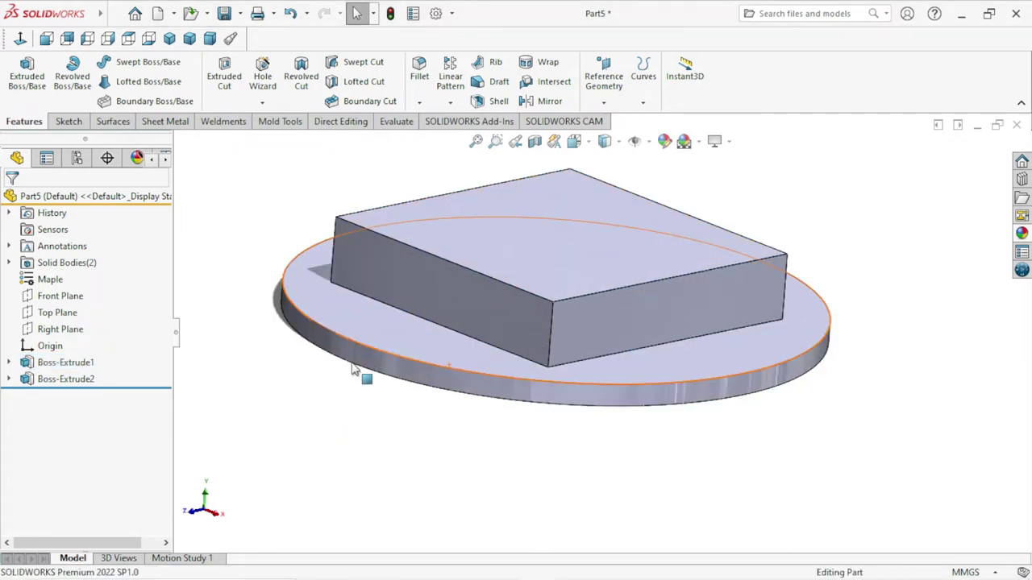
Check Boss-Extrude2's appearance list to confirm the block is plain grey, then deselect it
{"action": "left_click", "coordinate": [90, 364]}
{"action": "left_click", "coordinate": [247, 431]}
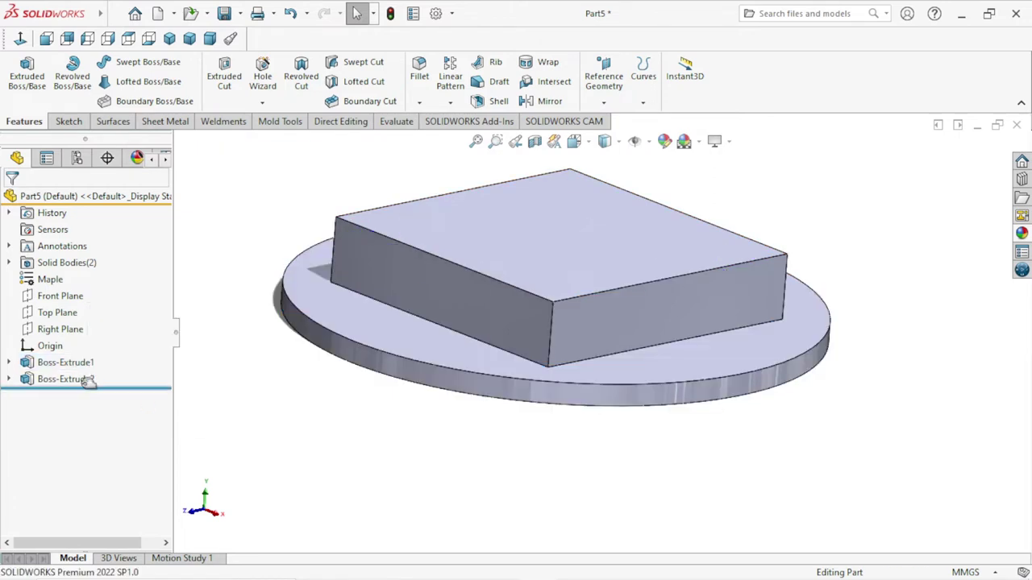
{"action": "left_click", "coordinate": [85, 385]}
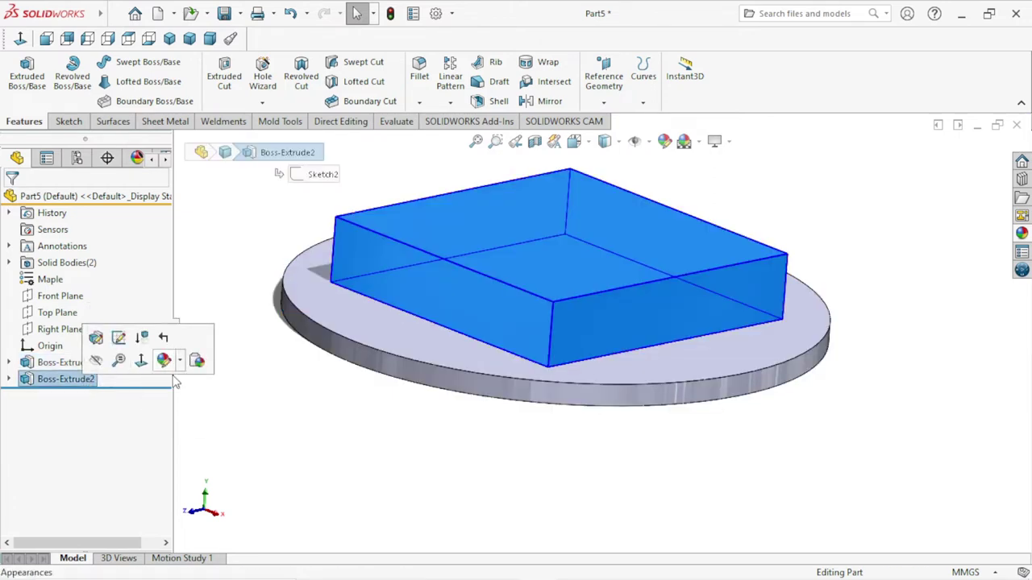
{"action": "left_click", "coordinate": [179, 362]}
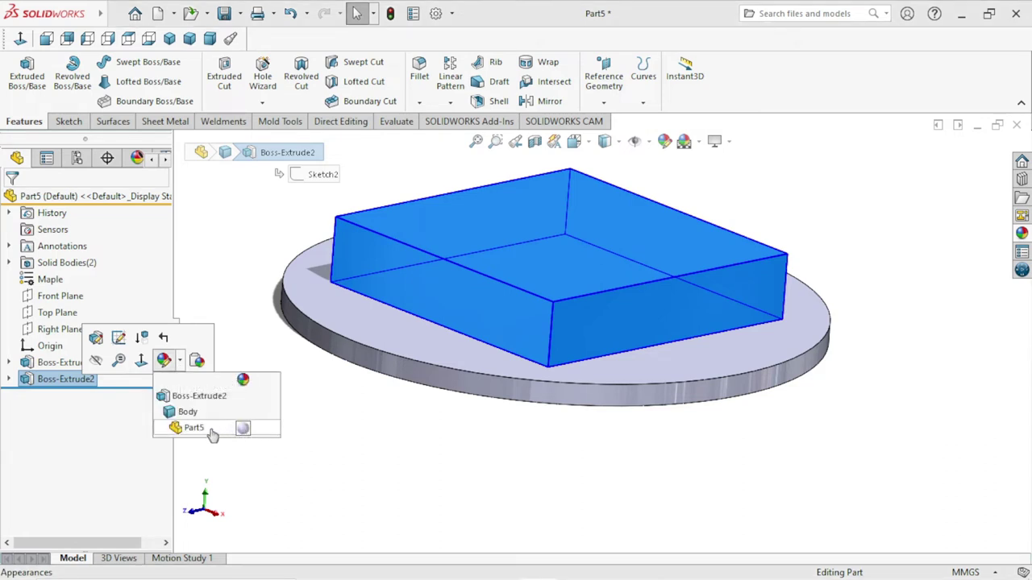
{"action": "left_click", "coordinate": [391, 419]}
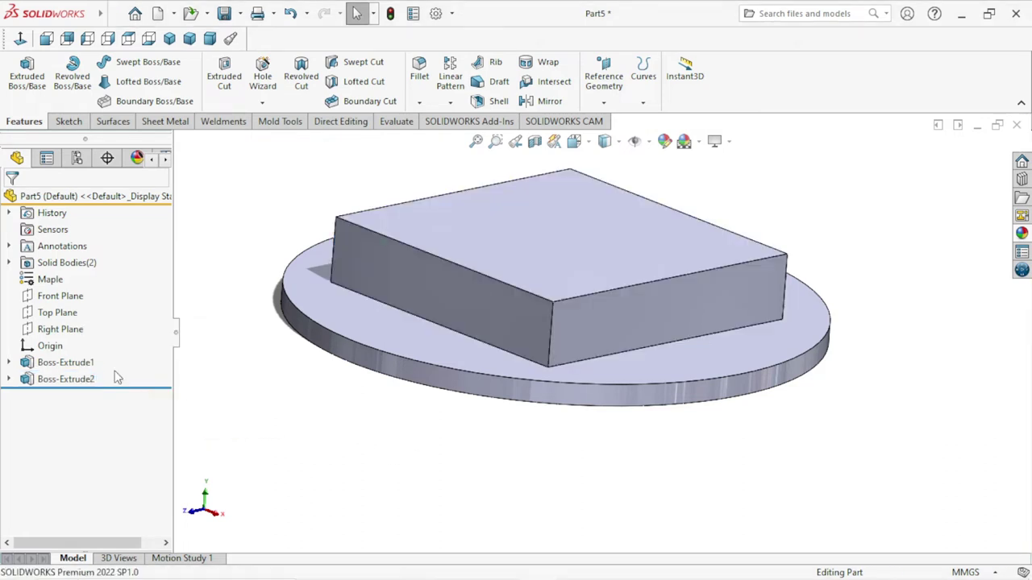
{"action": "right_click", "coordinate": [69, 383]}
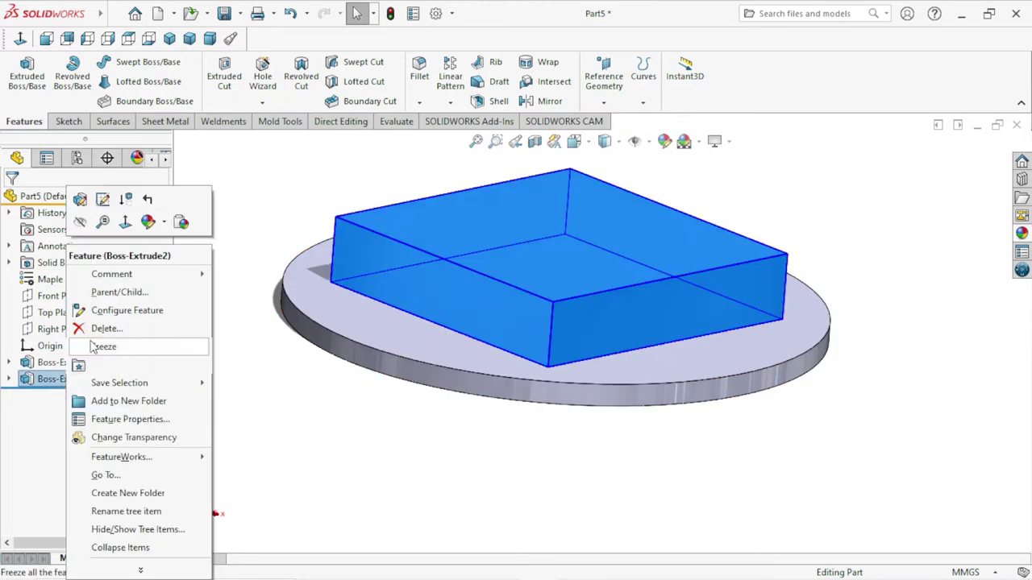
{"action": "left_click", "coordinate": [78, 201]}
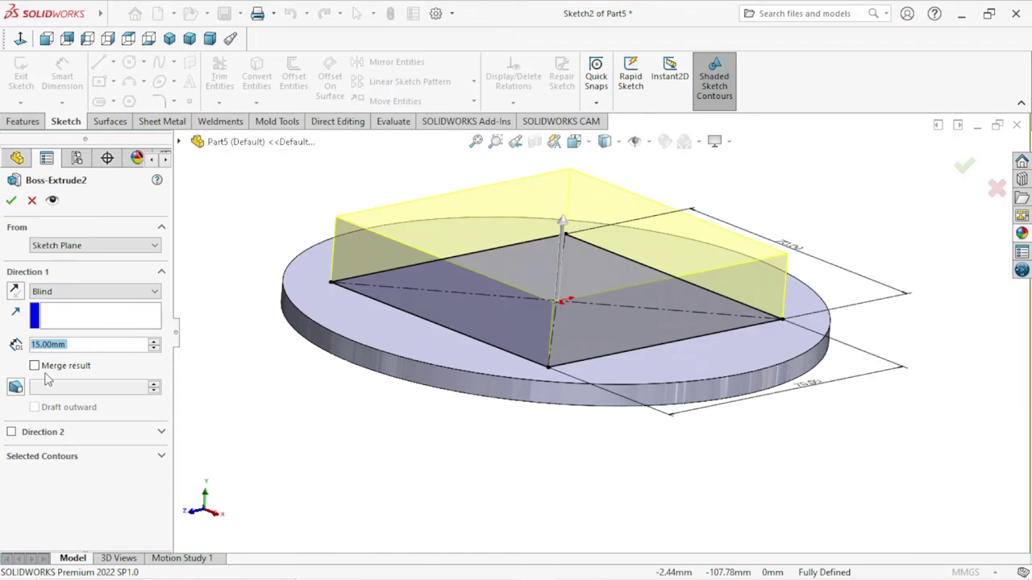
{"action": "key", "text": "Return"}
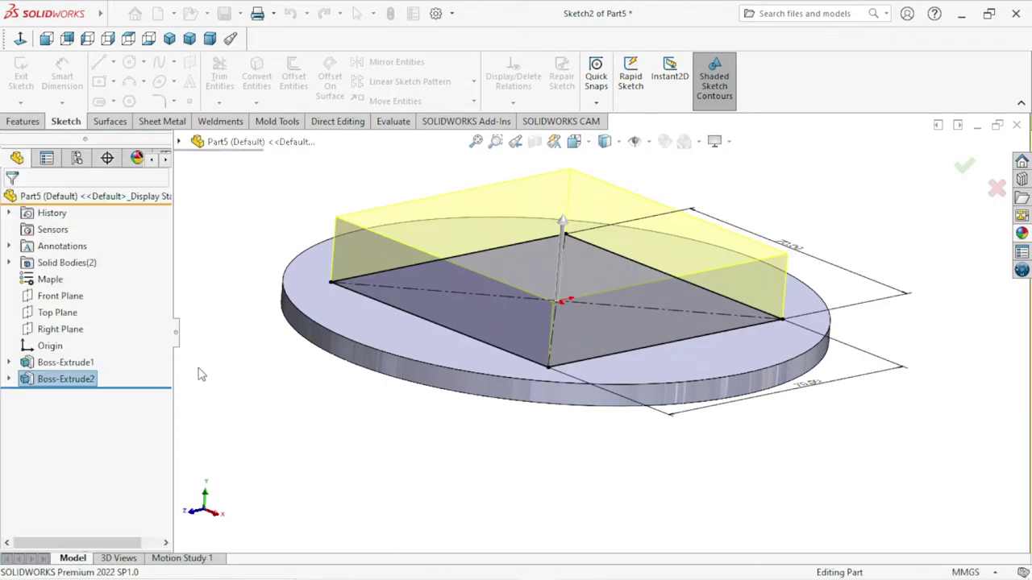
{"action": "right_click", "coordinate": [50, 364]}
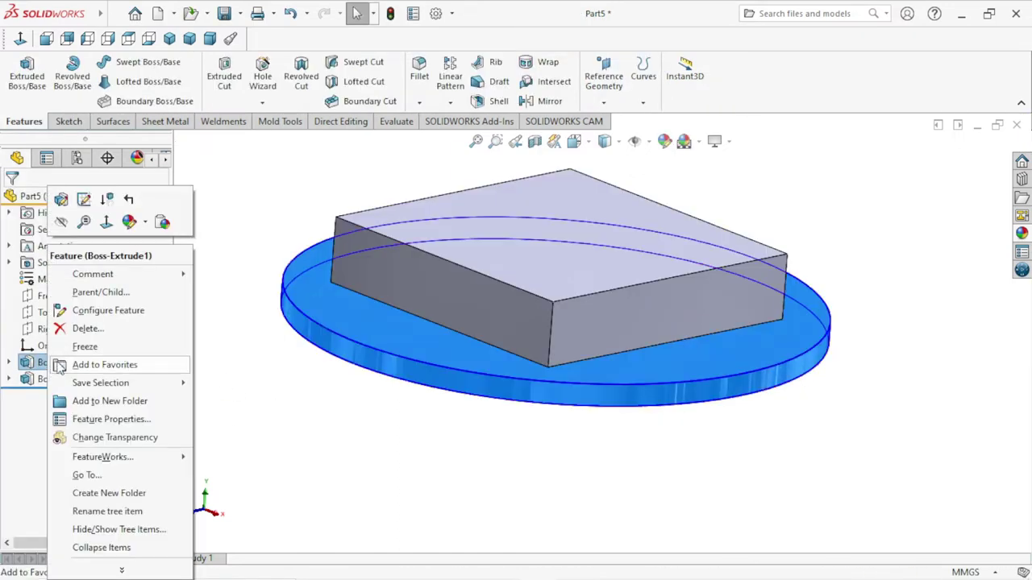
{"action": "left_click", "coordinate": [54, 201]}
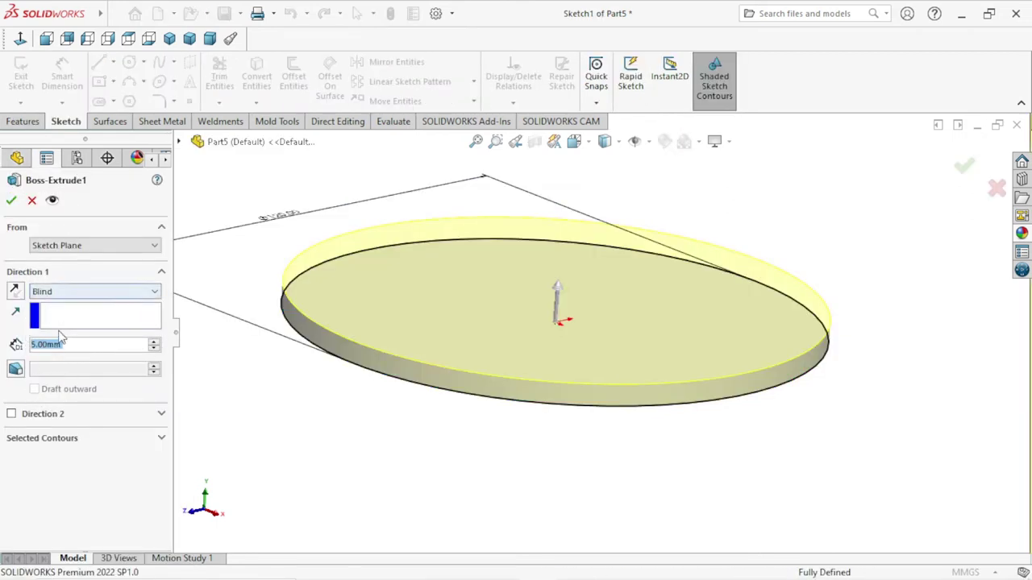
{"action": "left_click", "coordinate": [11, 200]}
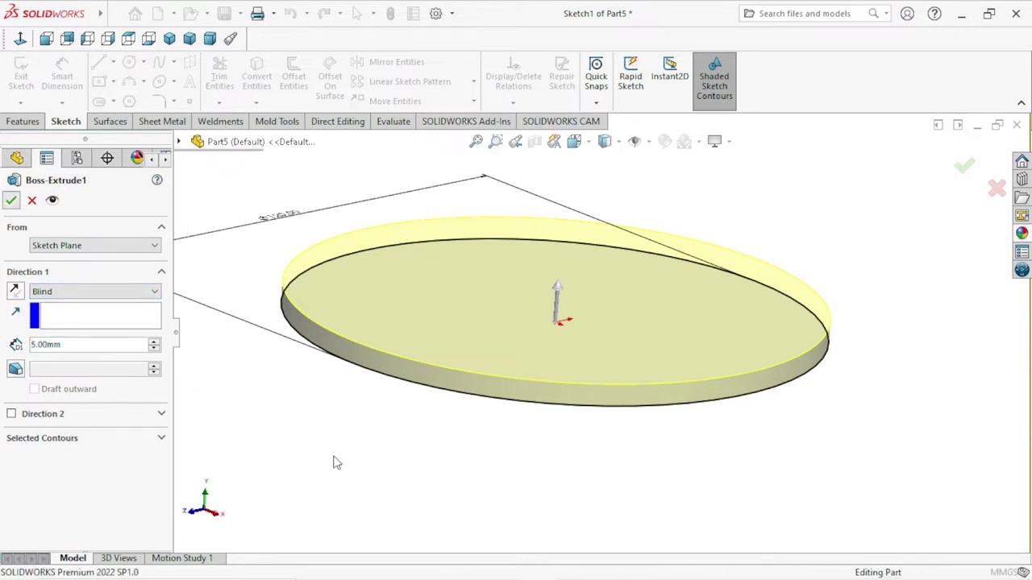
{"action": "scroll", "coordinate": [584, 328], "scroll_direction": "up", "scroll_amount": 2}
{"action": "scroll", "coordinate": [615, 346], "scroll_direction": "down", "scroll_amount": 3}
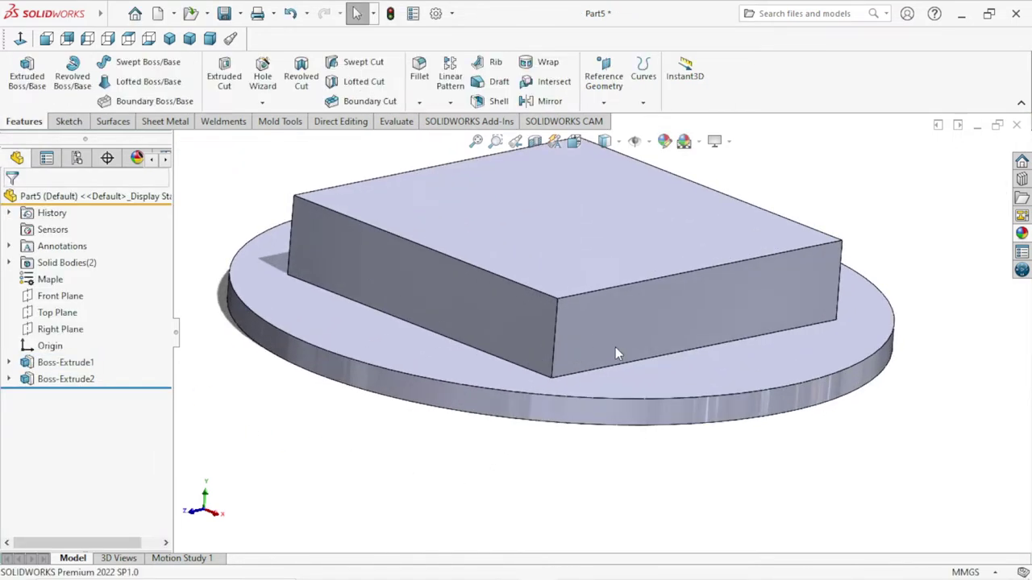
{"action": "scroll", "coordinate": [624, 329], "scroll_direction": "up", "scroll_amount": 3}
Select the block feature Boss-Extrude2
{"action": "left_click", "coordinate": [608, 306]}
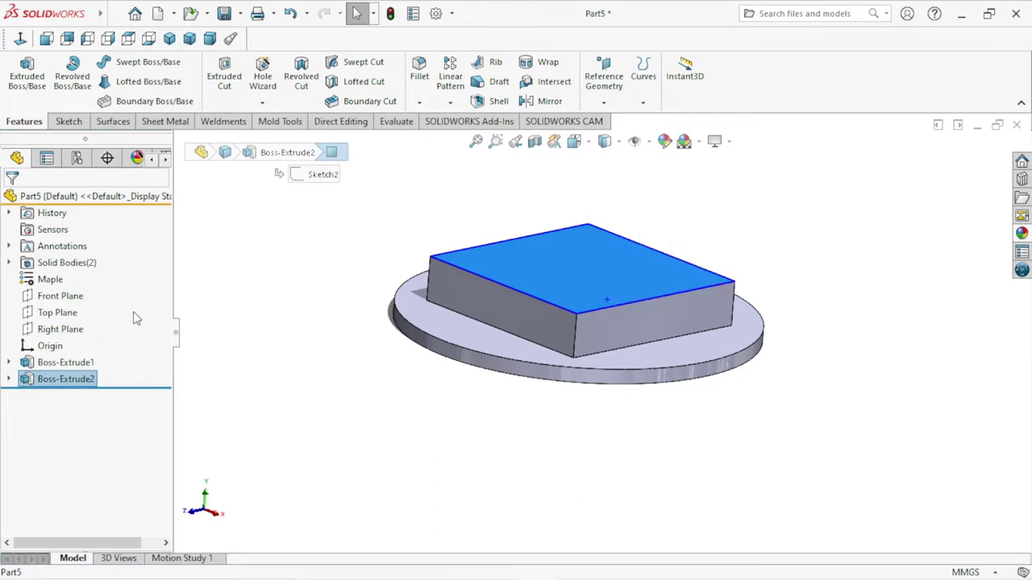
{"action": "left_click", "coordinate": [74, 382]}
{"action": "right_click", "coordinate": [73, 385]}
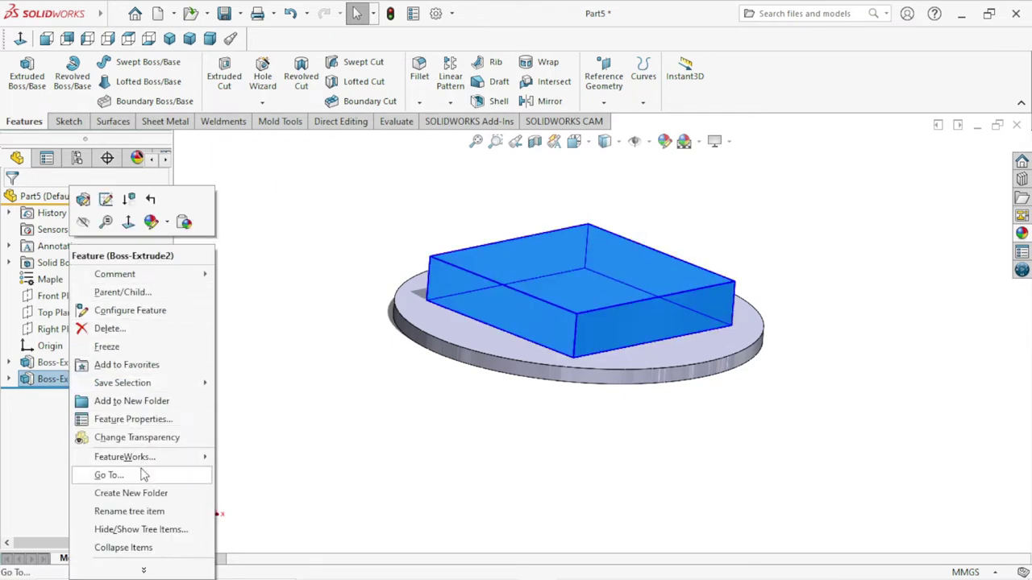
{"action": "left_click", "coordinate": [342, 468]}
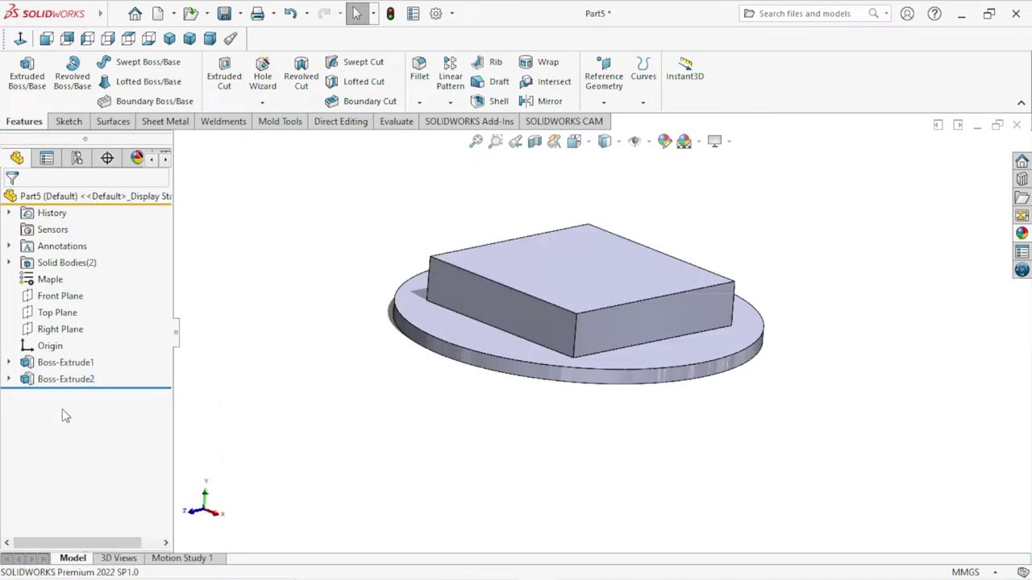
{"action": "left_click", "coordinate": [64, 379]}
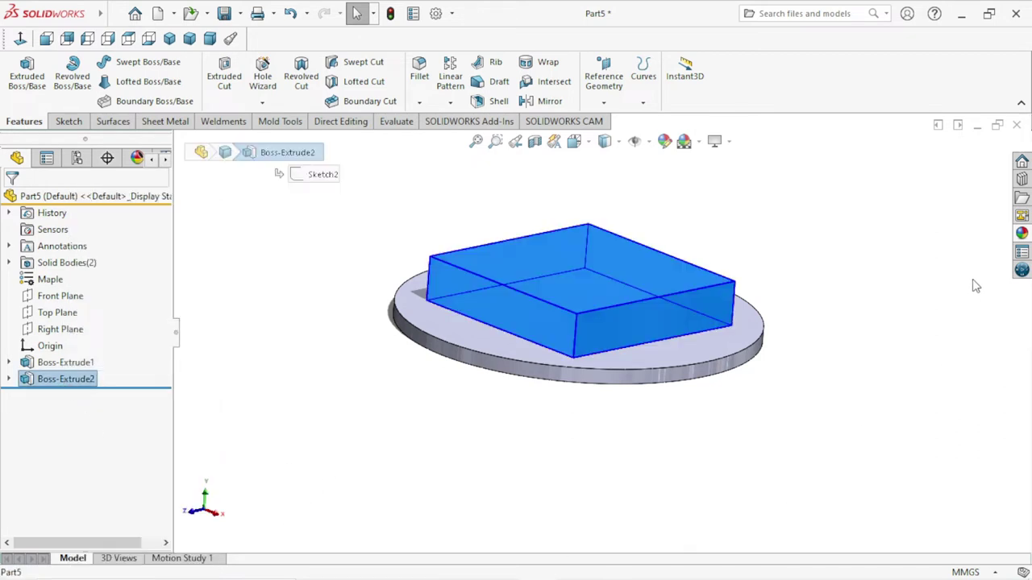
Open the Appearances, Scenes, and Decals library and browse the Fabric and Metal categories
{"action": "left_click", "coordinate": [1021, 234]}
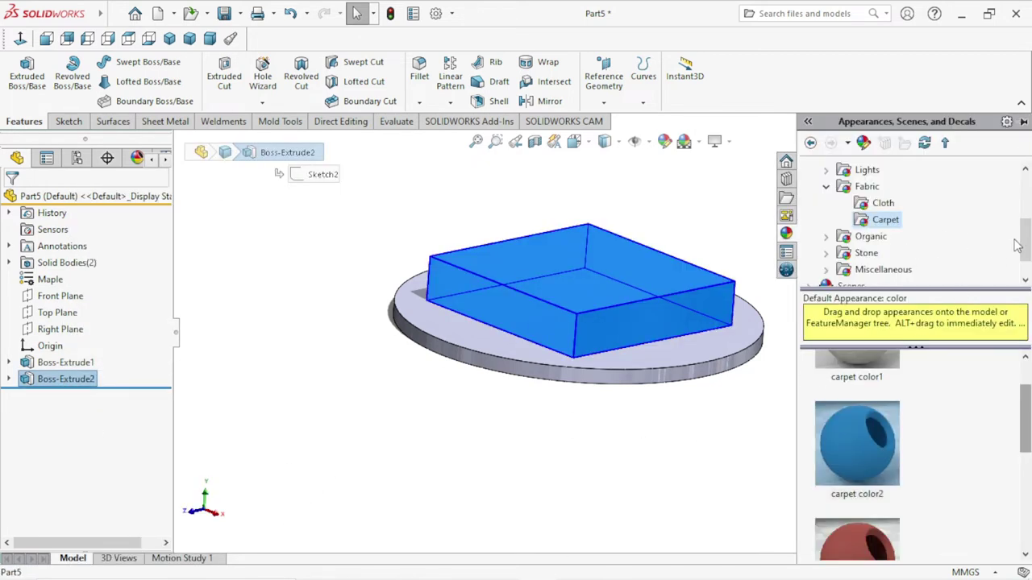
{"action": "left_click_drag", "start_coordinate": [1021, 239], "coordinate": [1007, 253]}
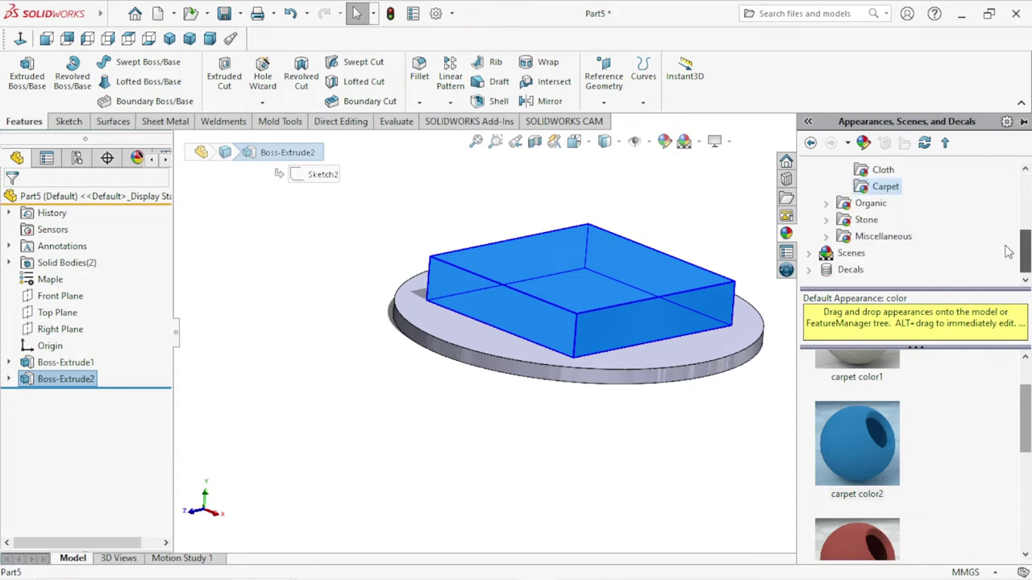
{"action": "scroll", "coordinate": [1006, 255], "scroll_direction": "up", "scroll_amount": 2}
{"action": "scroll", "coordinate": [999, 246], "scroll_direction": "up", "scroll_amount": 2}
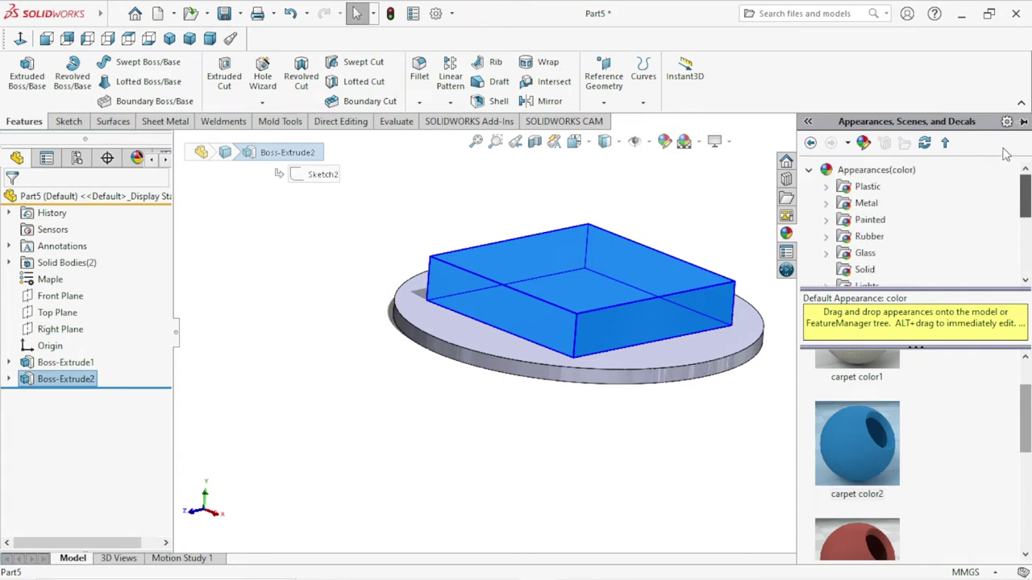
{"action": "left_click_drag", "start_coordinate": [1024, 205], "coordinate": [1022, 233]}
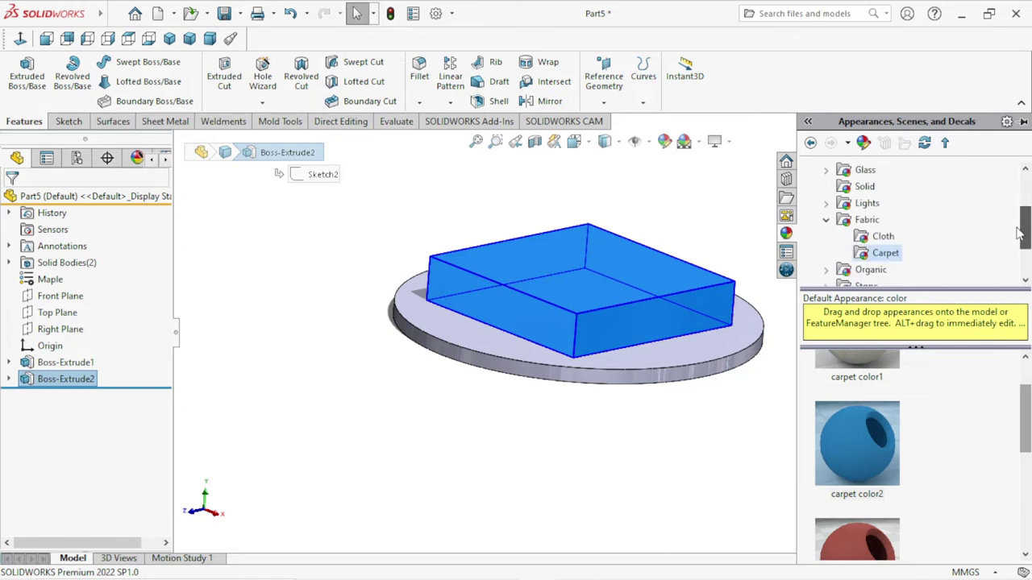
{"action": "left_click", "coordinate": [827, 221]}
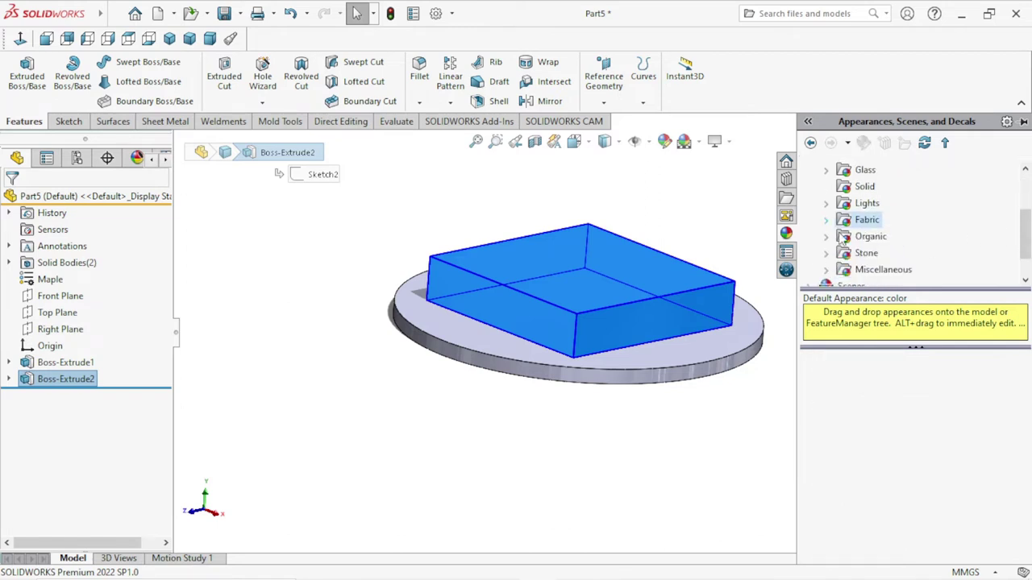
{"action": "left_click_drag", "start_coordinate": [1022, 242], "coordinate": [1022, 178]}
{"action": "left_click", "coordinate": [826, 204]}
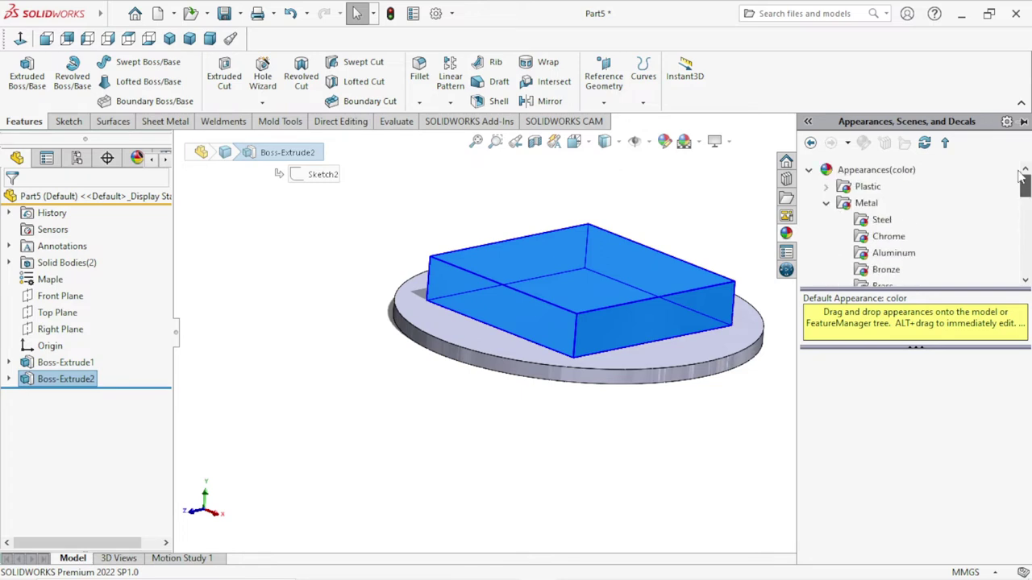
{"action": "left_click", "coordinate": [826, 204]}
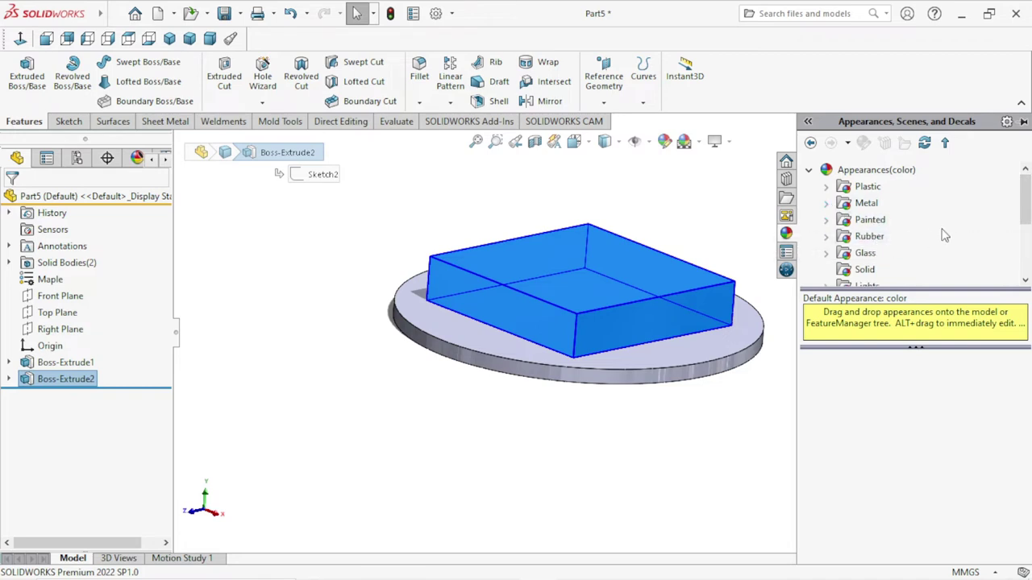
{"action": "left_click_drag", "start_coordinate": [1027, 220], "coordinate": [1029, 222]}
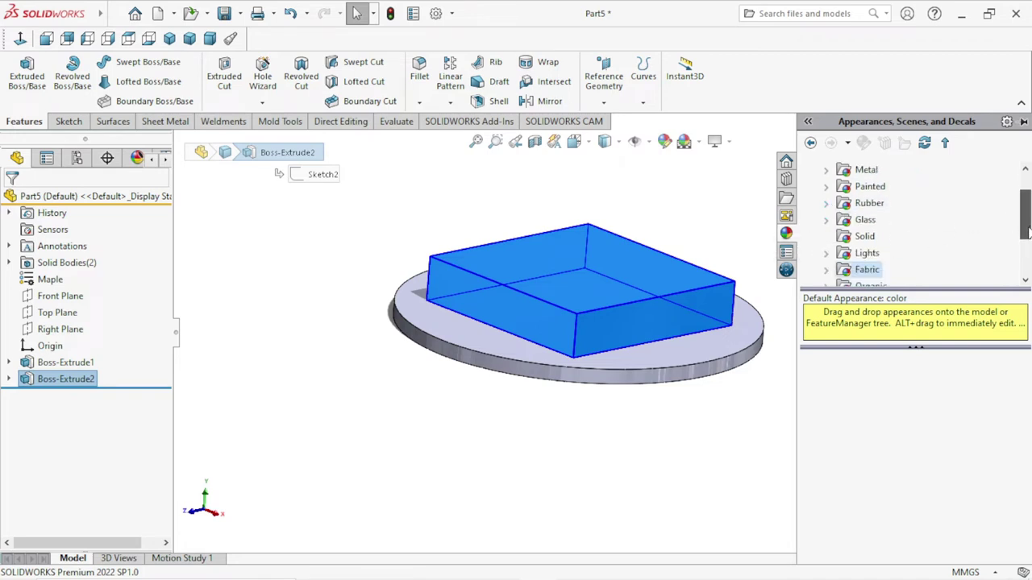
{"action": "left_click_drag", "start_coordinate": [1025, 228], "coordinate": [1026, 246]}
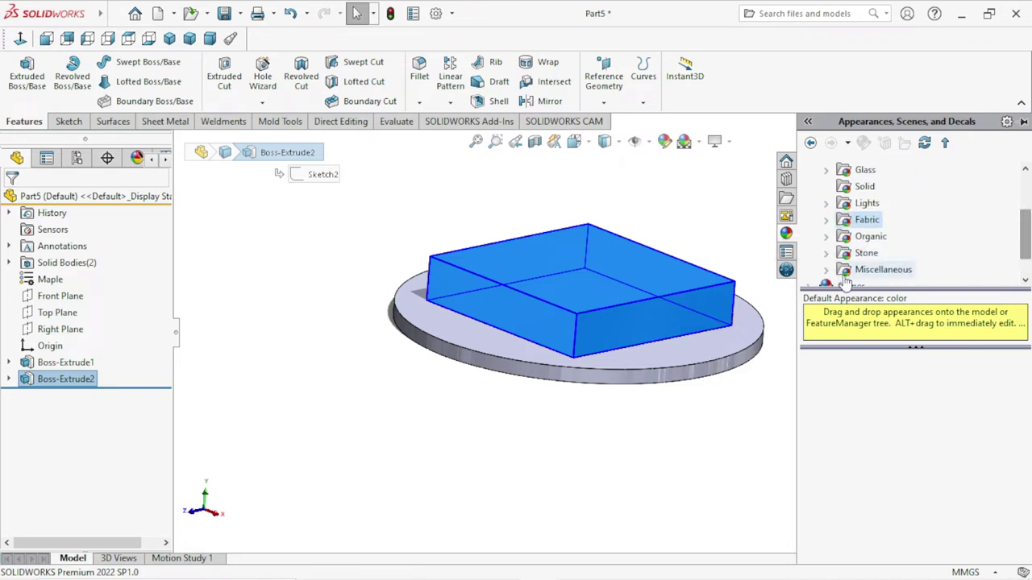
Apply hardwood floor3 from Organic > Wood > Flooring to the block
{"action": "left_click", "coordinate": [826, 238]}
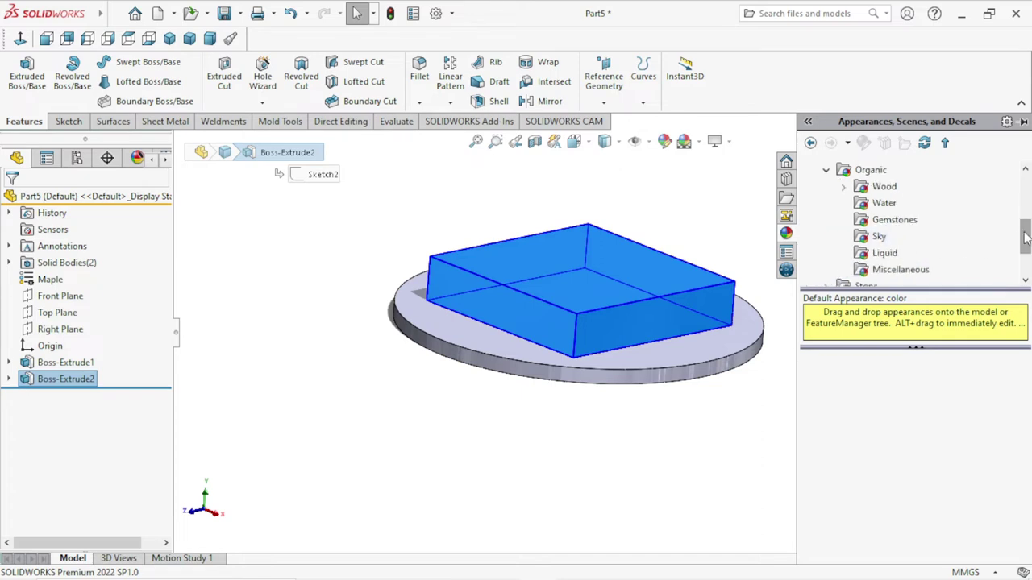
{"action": "left_click", "coordinate": [844, 190]}
{"action": "left_click_drag", "start_coordinate": [1026, 212], "coordinate": [1029, 242]}
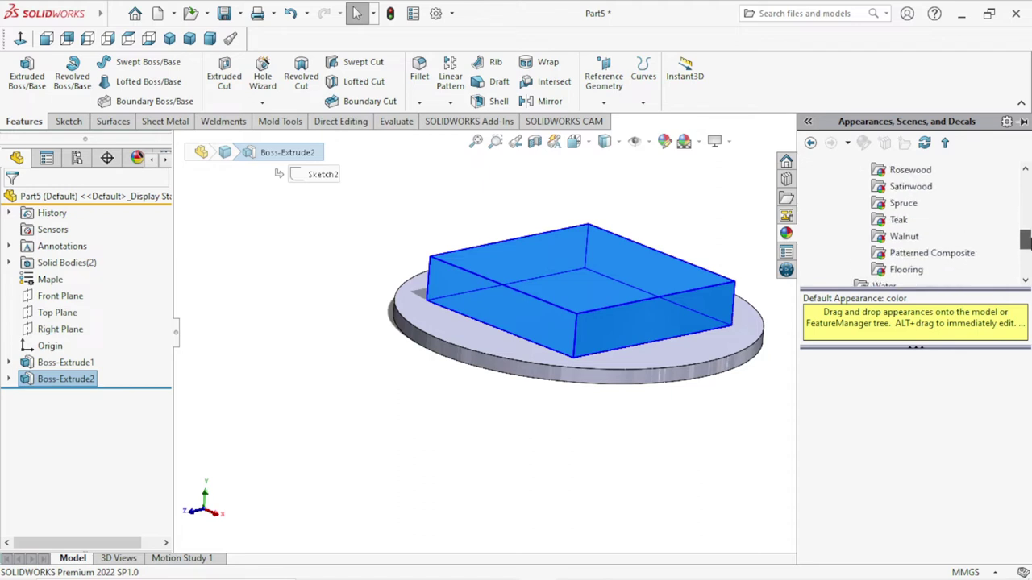
{"action": "left_click", "coordinate": [908, 273]}
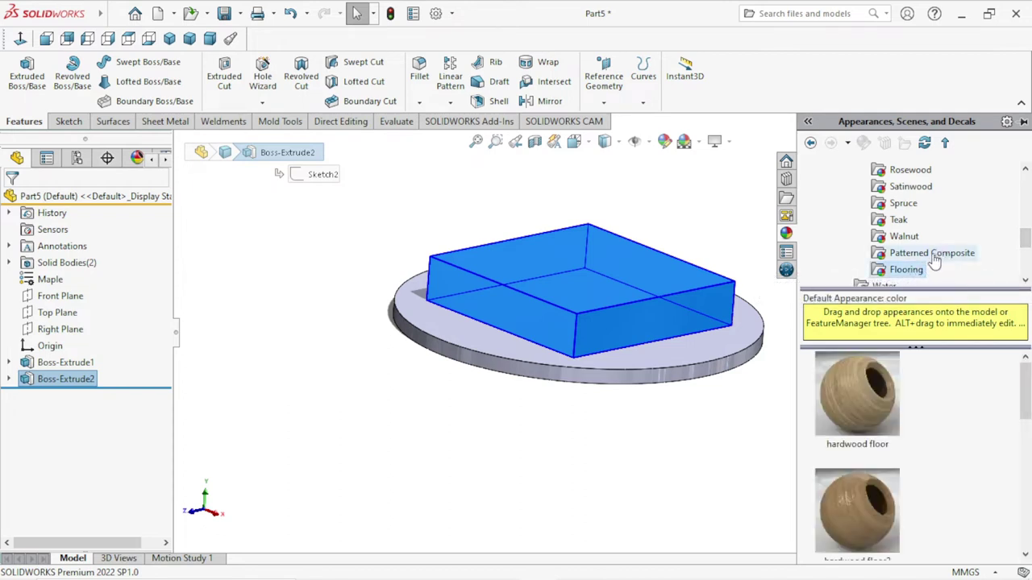
{"action": "left_click_drag", "start_coordinate": [1022, 403], "coordinate": [1023, 452]}
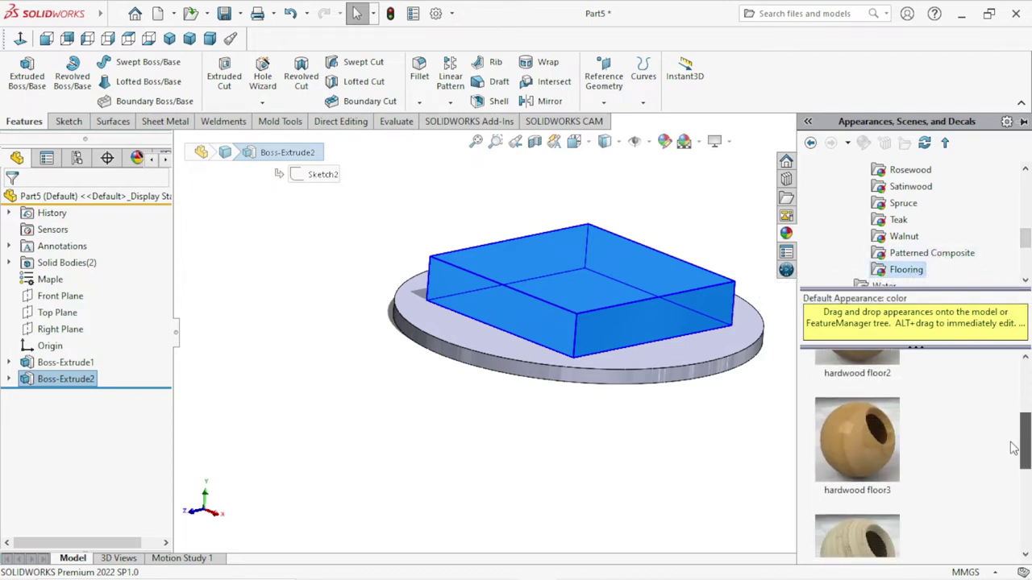
{"action": "double_click", "coordinate": [871, 451]}
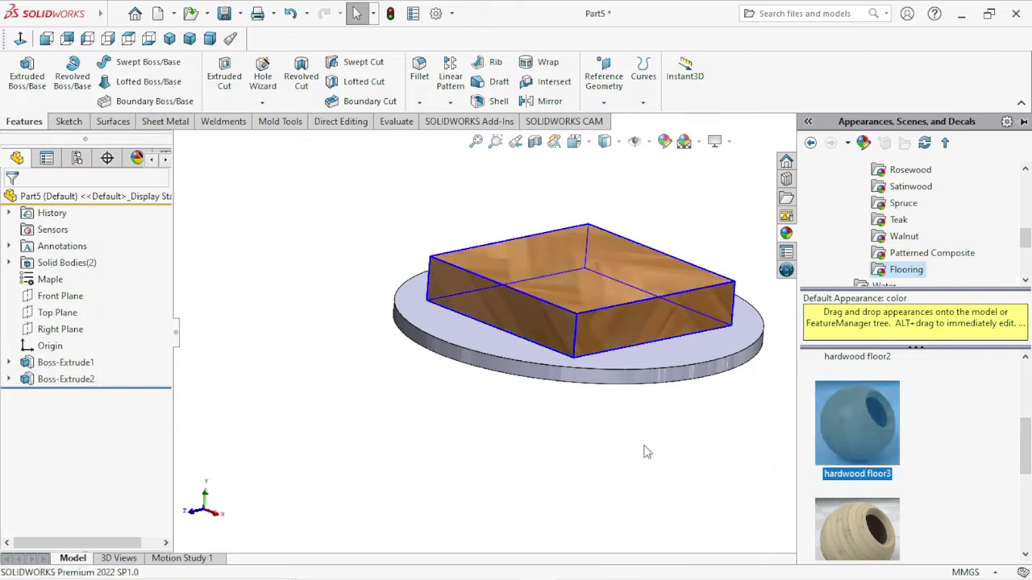
Select the round base disc and open the appearances library
{"action": "mouse_move", "coordinate": [636, 321]}
{"action": "middle_mouse_down"}
{"action": "mouse_move", "coordinate": [648, 455]}
{"action": "mouse_move", "coordinate": [775, 323]}
{"action": "middle_mouse_up"}
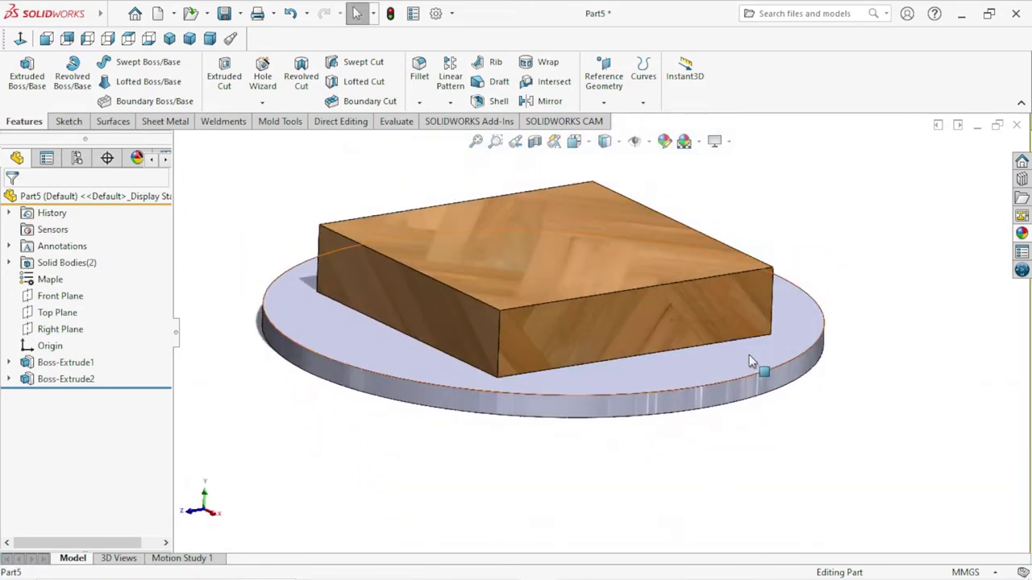
{"action": "left_click", "coordinate": [748, 354]}
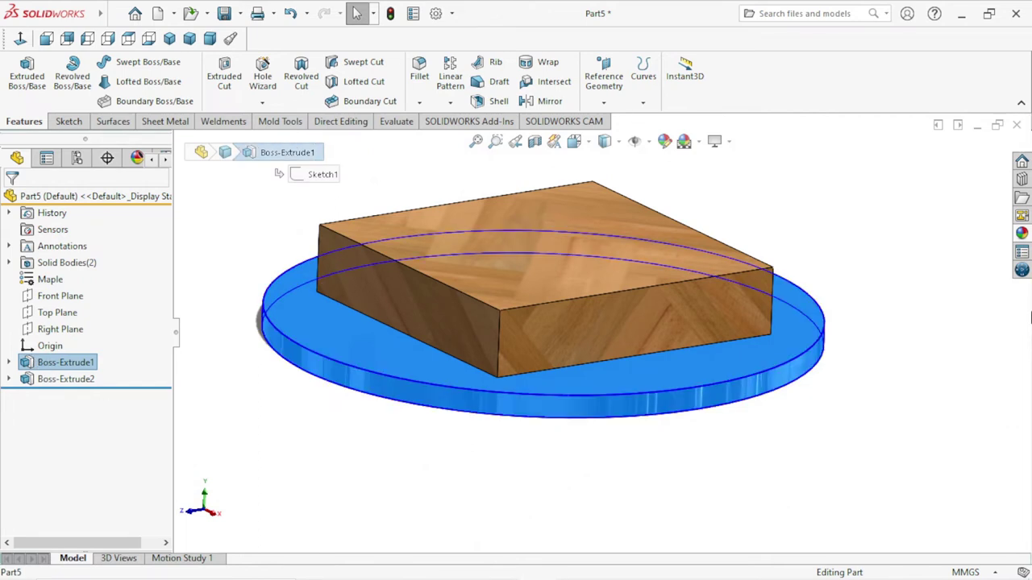
{"action": "left_click", "coordinate": [1022, 234]}
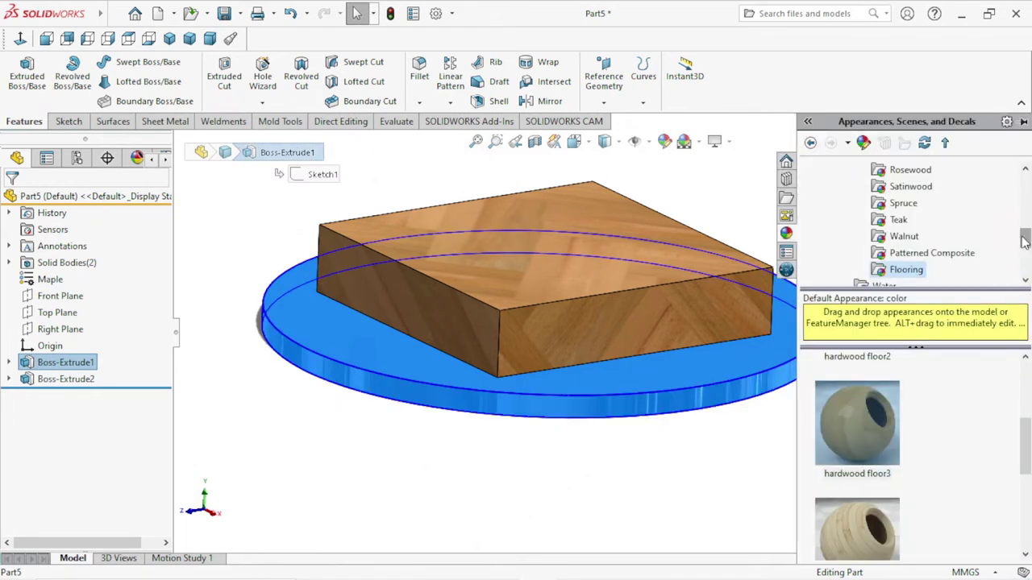
{"action": "scroll", "coordinate": [919, 242], "scroll_direction": "down", "scroll_amount": 3}
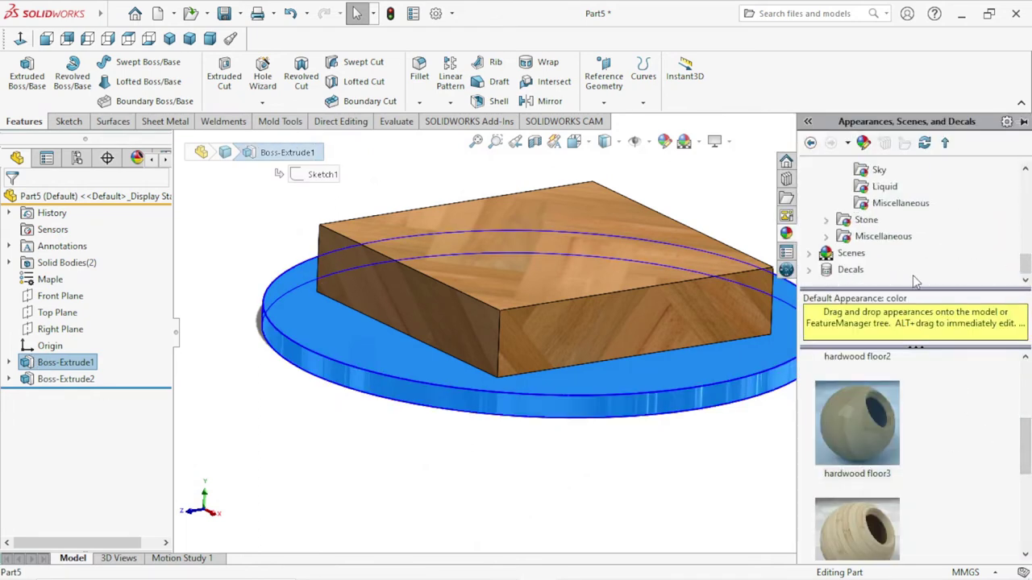
{"action": "scroll", "coordinate": [910, 278], "scroll_direction": "up", "scroll_amount": 2}
{"action": "scroll", "coordinate": [907, 278], "scroll_direction": "up", "scroll_amount": 3}
{"action": "scroll", "coordinate": [903, 278], "scroll_direction": "up", "scroll_amount": 2}
{"action": "scroll", "coordinate": [901, 277], "scroll_direction": "up", "scroll_amount": 3}
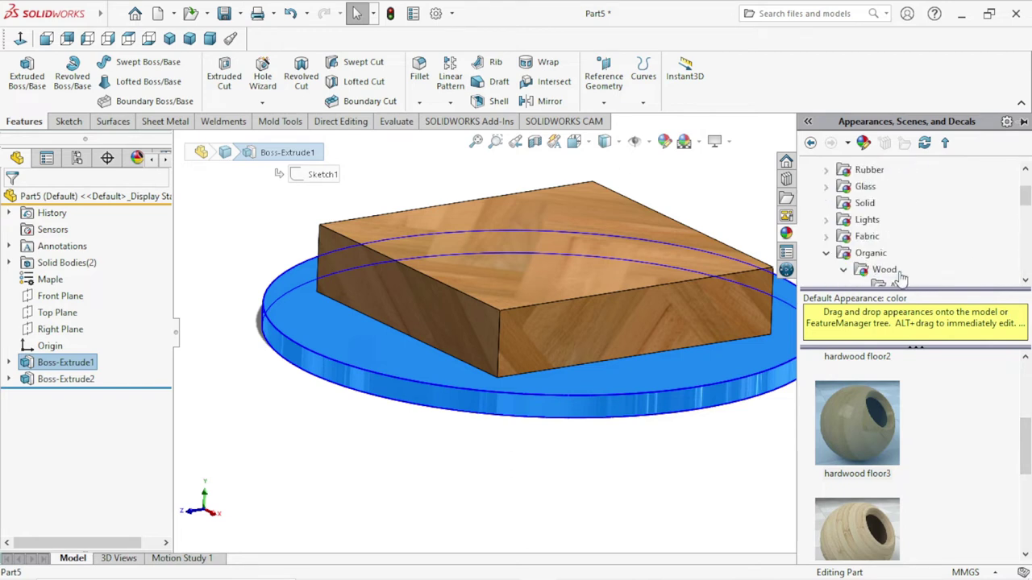
Drag blue carpet color2 from Fabric > Carpet onto the disc
{"action": "left_click", "coordinate": [845, 271]}
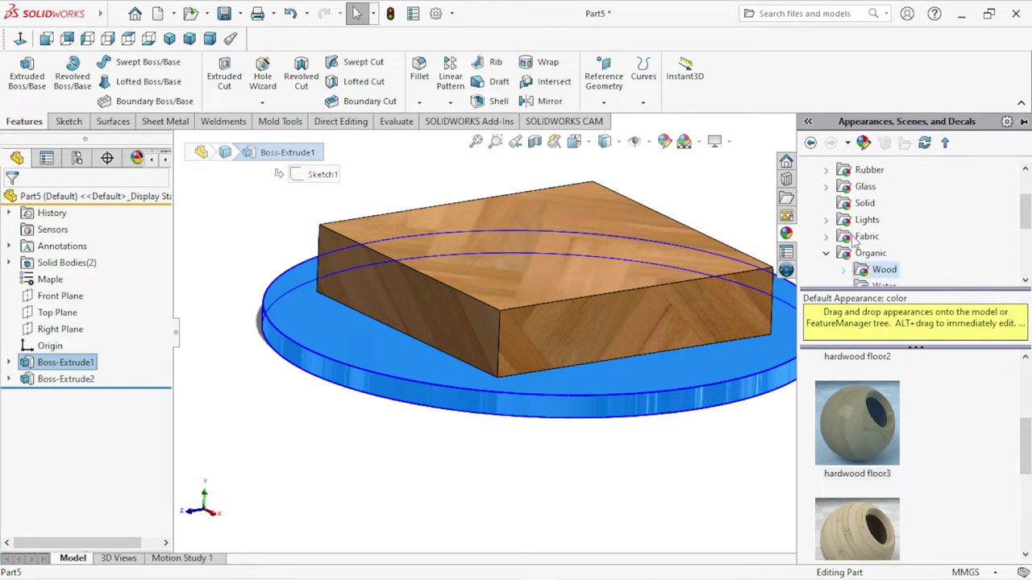
{"action": "left_click", "coordinate": [825, 237]}
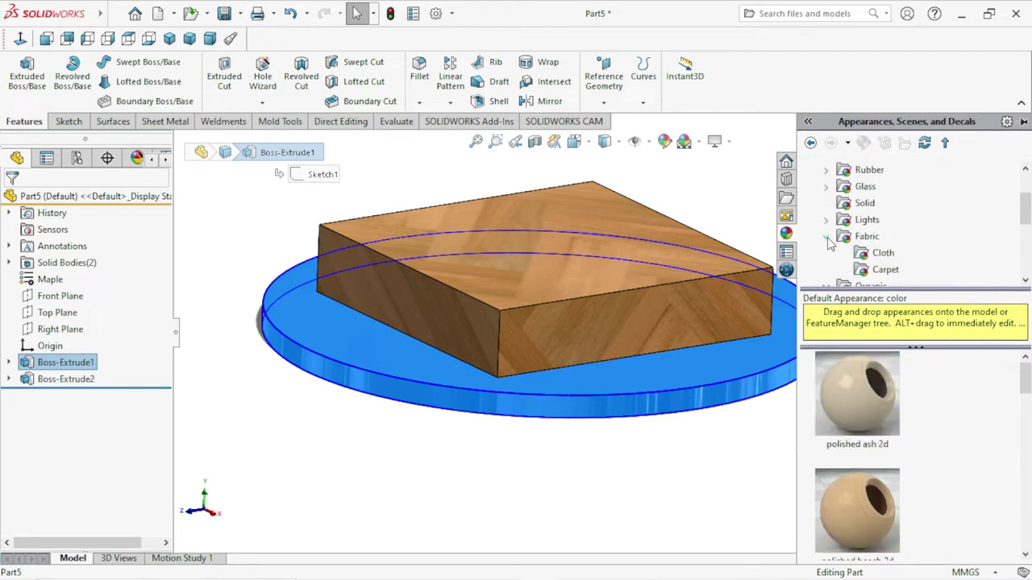
{"action": "left_click", "coordinate": [885, 269]}
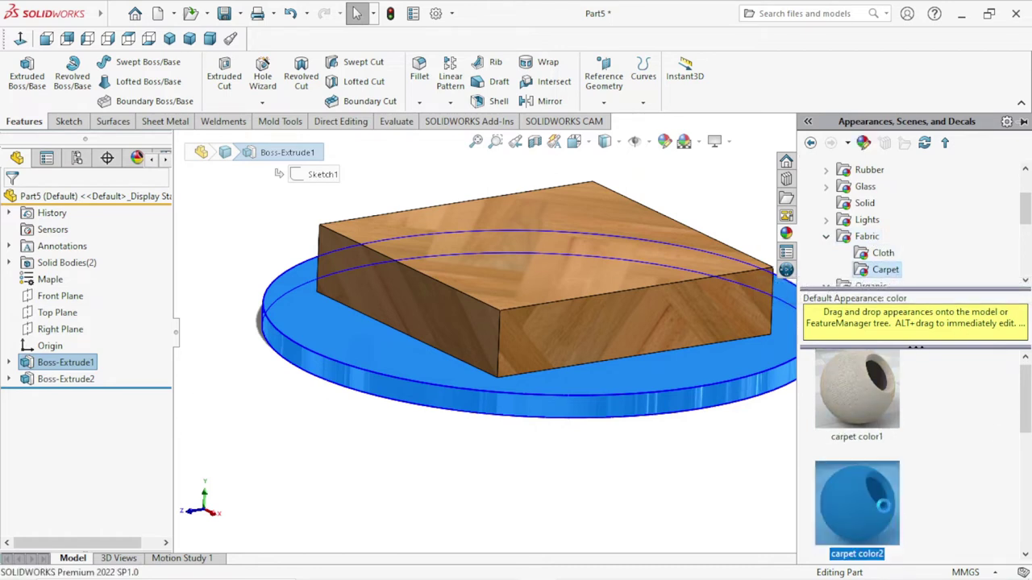
{"action": "left_click_drag", "start_coordinate": [884, 524], "coordinate": [645, 395]}
{"action": "scroll", "coordinate": [585, 420], "scroll_direction": "up", "scroll_amount": 2}
{"action": "scroll", "coordinate": [587, 327], "scroll_direction": "down", "scroll_amount": 3}
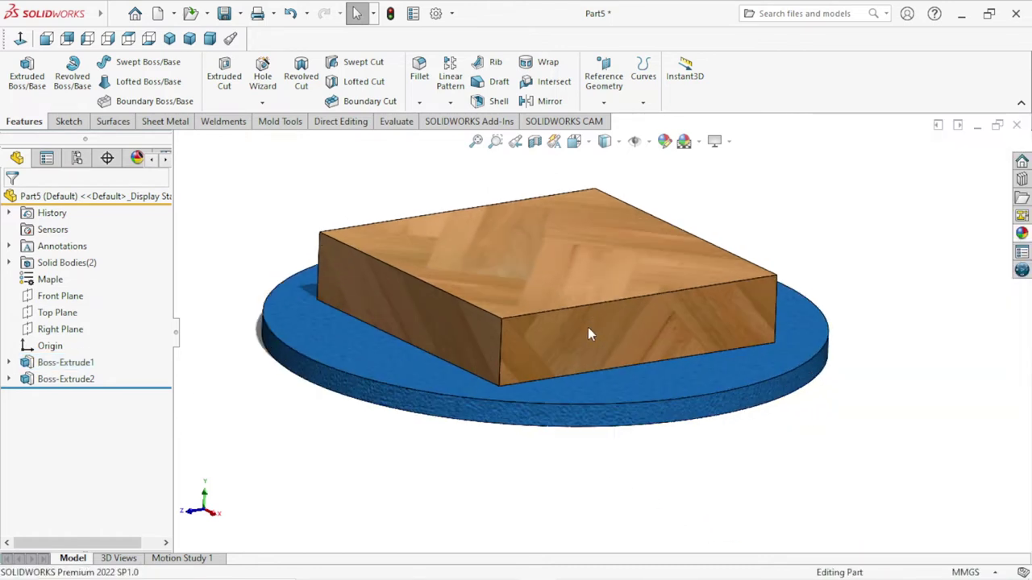
{"action": "scroll", "coordinate": [547, 275], "scroll_direction": "up", "scroll_amount": 5}
{"action": "scroll", "coordinate": [547, 275], "scroll_direction": "down", "scroll_amount": 2}
{"action": "left_click", "coordinate": [640, 363]}
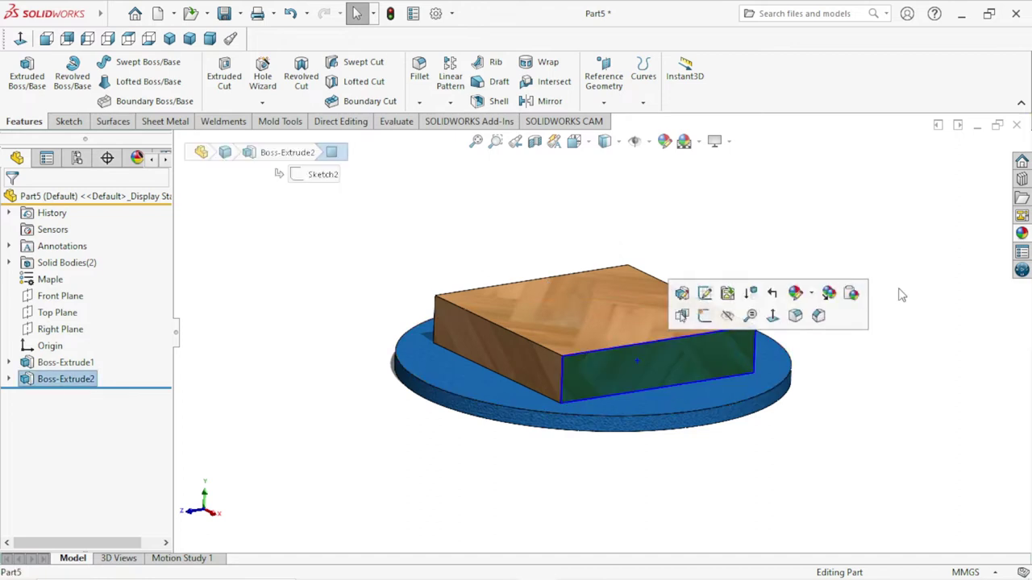
{"action": "left_click", "coordinate": [889, 384]}
Remove the hardwood floor appearance from the block and reselect Boss-Extrude2
{"action": "right_click", "coordinate": [618, 345]}
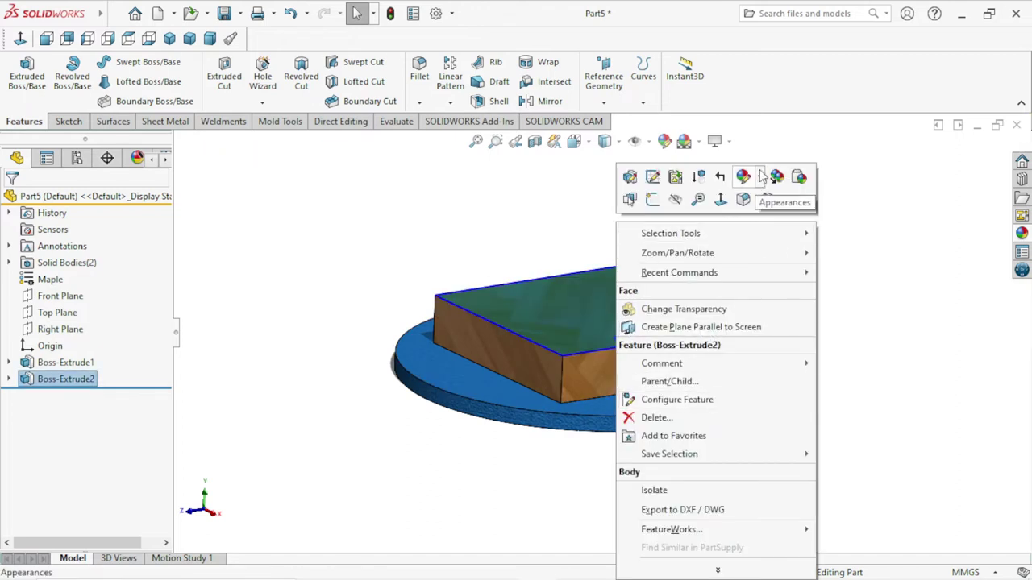
{"action": "left_click", "coordinate": [760, 177]}
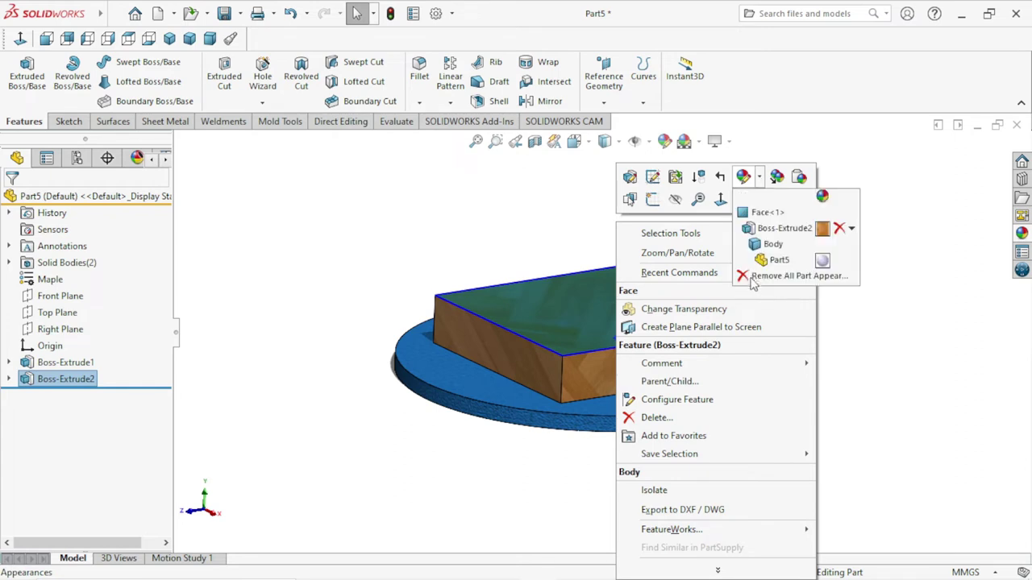
{"action": "left_click", "coordinate": [839, 229]}
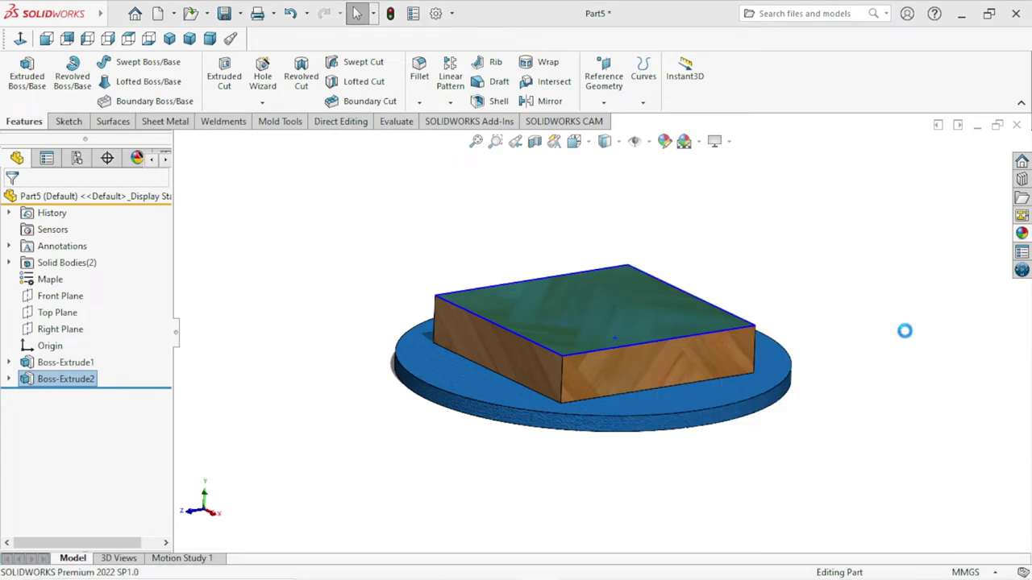
{"action": "left_click", "coordinate": [682, 349]}
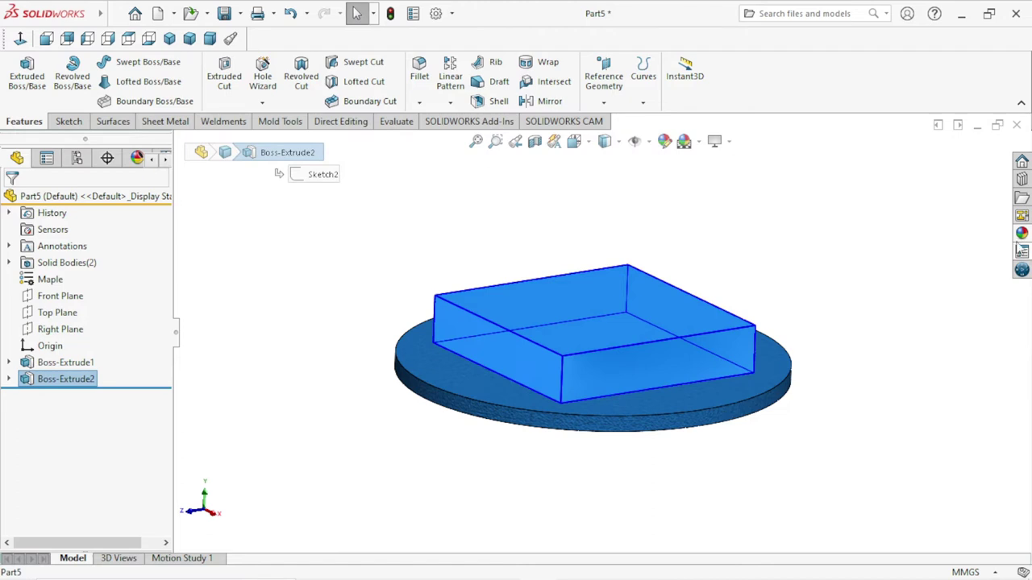
{"action": "left_click", "coordinate": [376, 436]}
{"action": "left_click", "coordinate": [66, 379]}
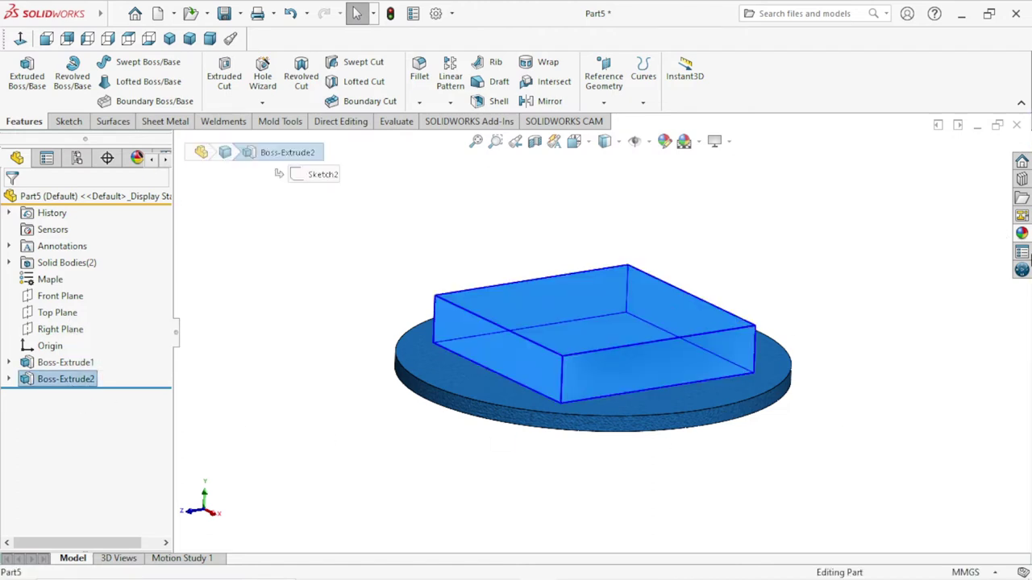
Apply varnished walnut from Organic > Wood > Walnut to the block
{"action": "left_click", "coordinate": [1021, 234]}
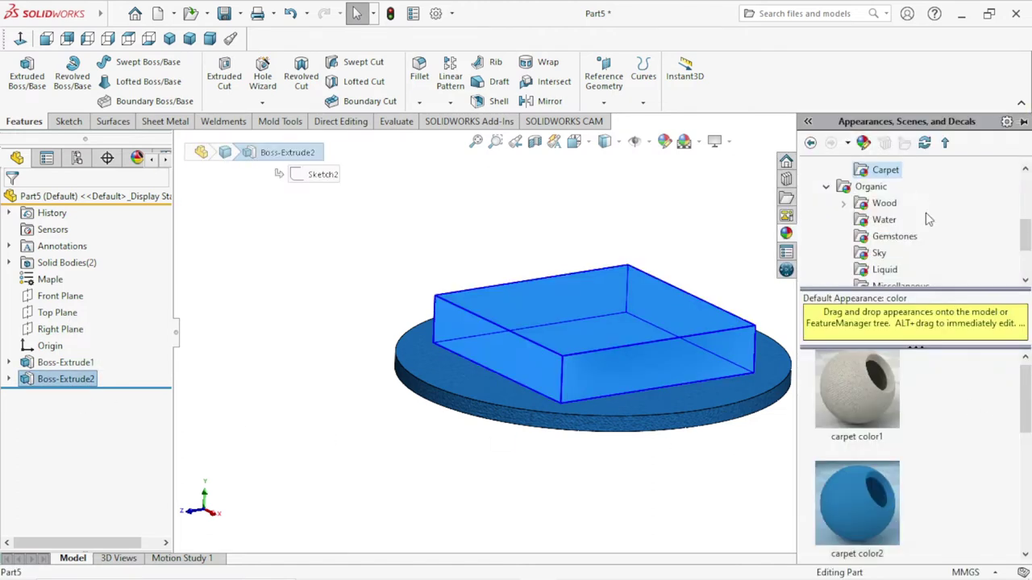
{"action": "left_click", "coordinate": [843, 205]}
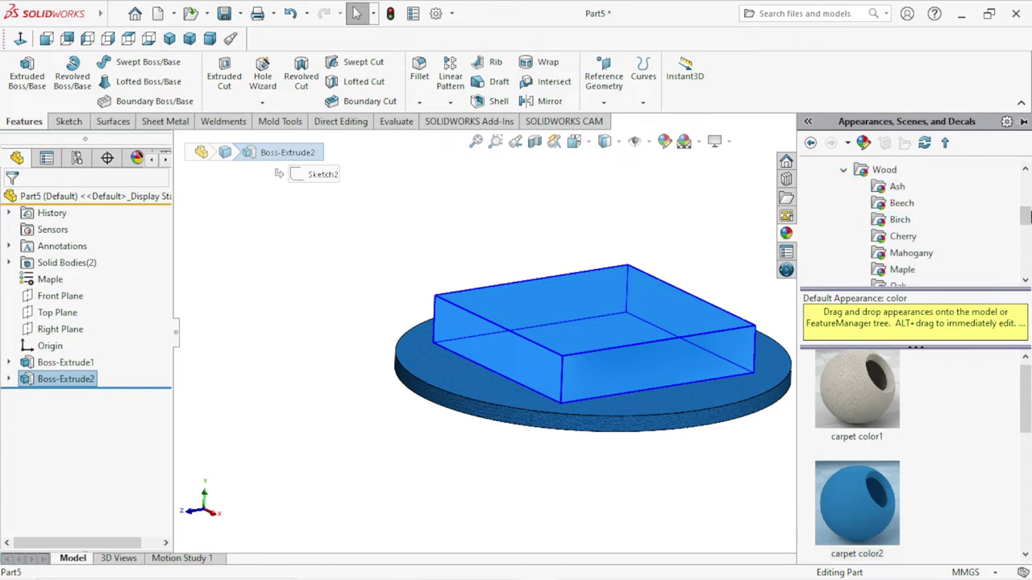
{"action": "left_click_drag", "start_coordinate": [1025, 222], "coordinate": [1025, 214]}
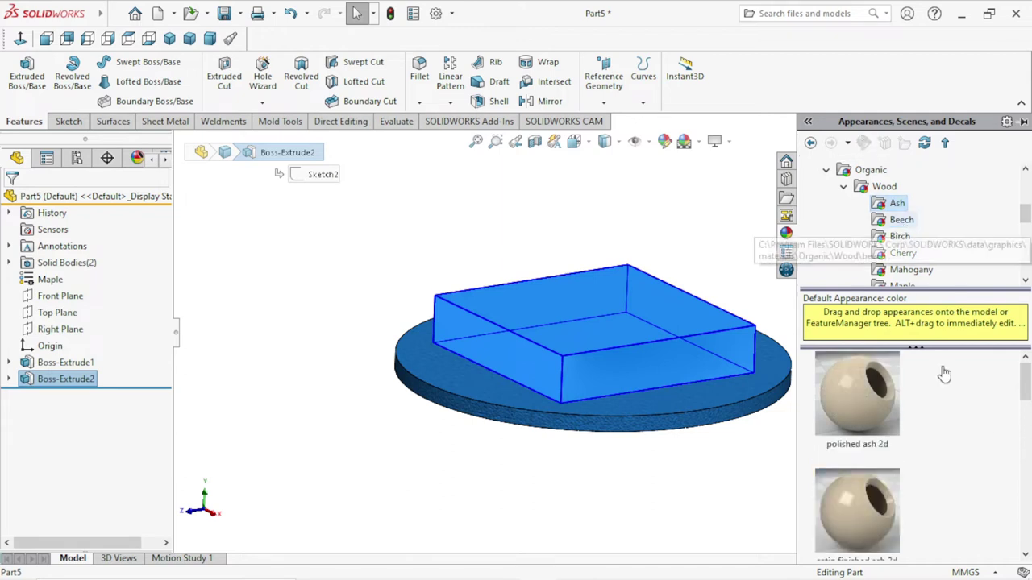
{"action": "left_click_drag", "start_coordinate": [1028, 387], "coordinate": [1025, 403]}
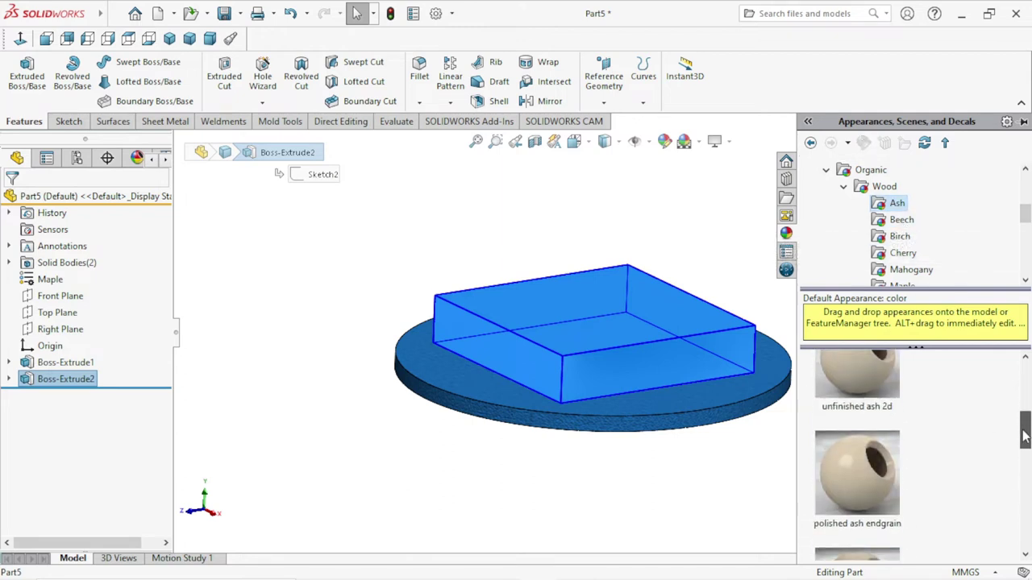
{"action": "left_click", "coordinate": [901, 220]}
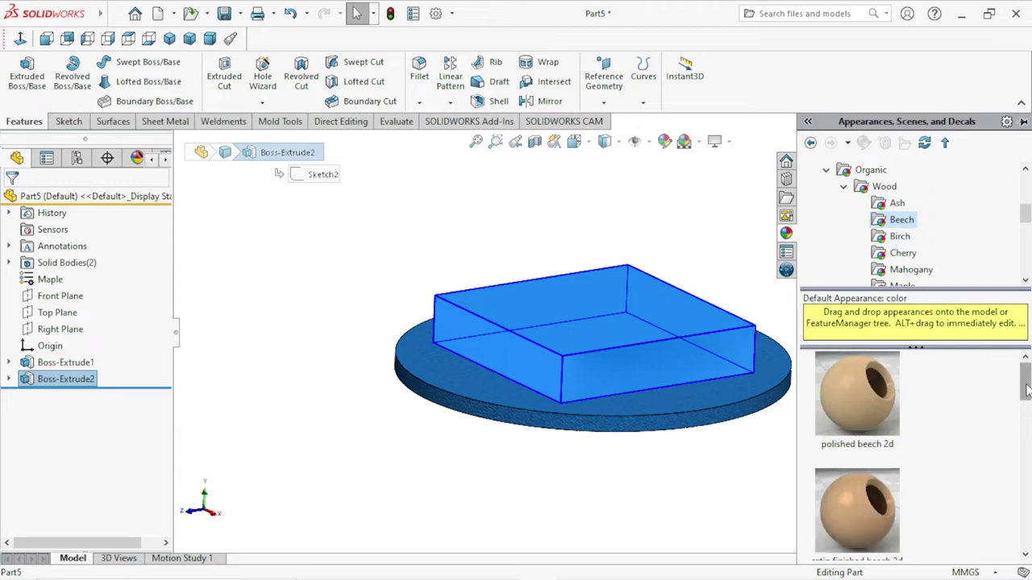
{"action": "mouse_move", "coordinate": [1027, 390]}
{"action": "left_mouse_down"}
{"action": "mouse_move", "coordinate": [1027, 540]}
{"action": "mouse_move", "coordinate": [1027, 391]}
{"action": "left_mouse_up"}
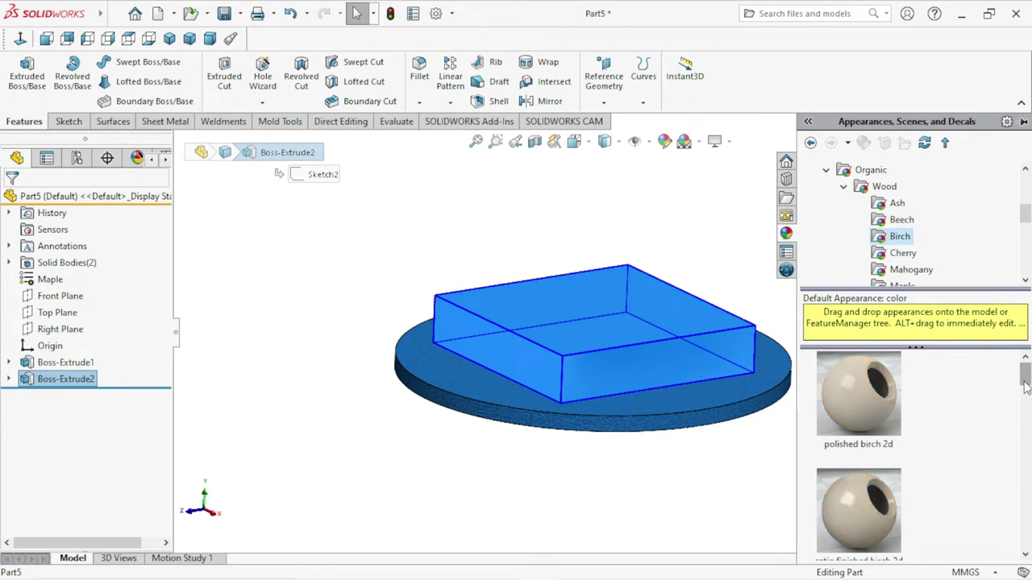
{"action": "left_click_drag", "start_coordinate": [1026, 387], "coordinate": [1026, 470]}
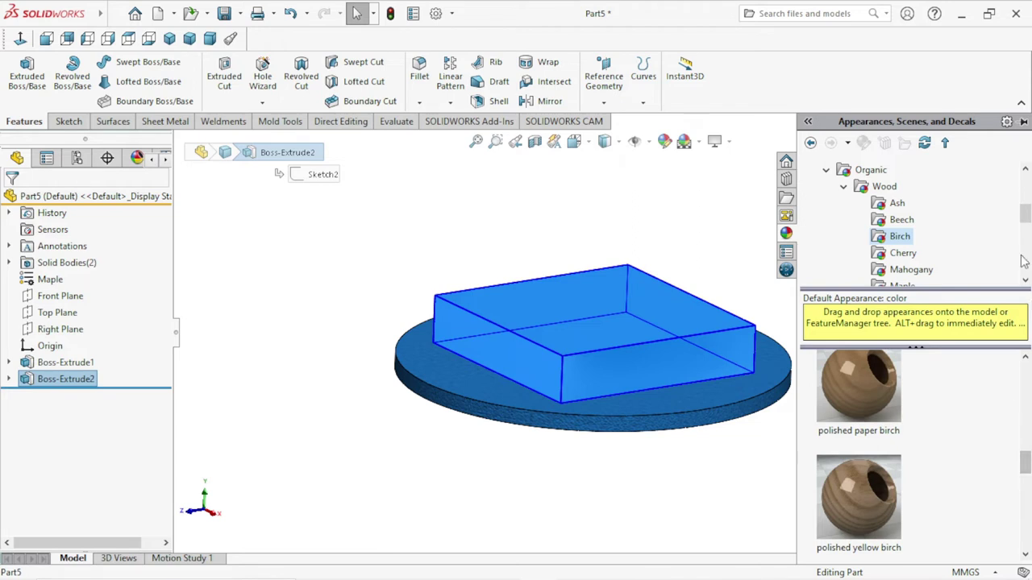
{"action": "scroll", "coordinate": [1030, 201], "scroll_direction": "up", "scroll_amount": 2}
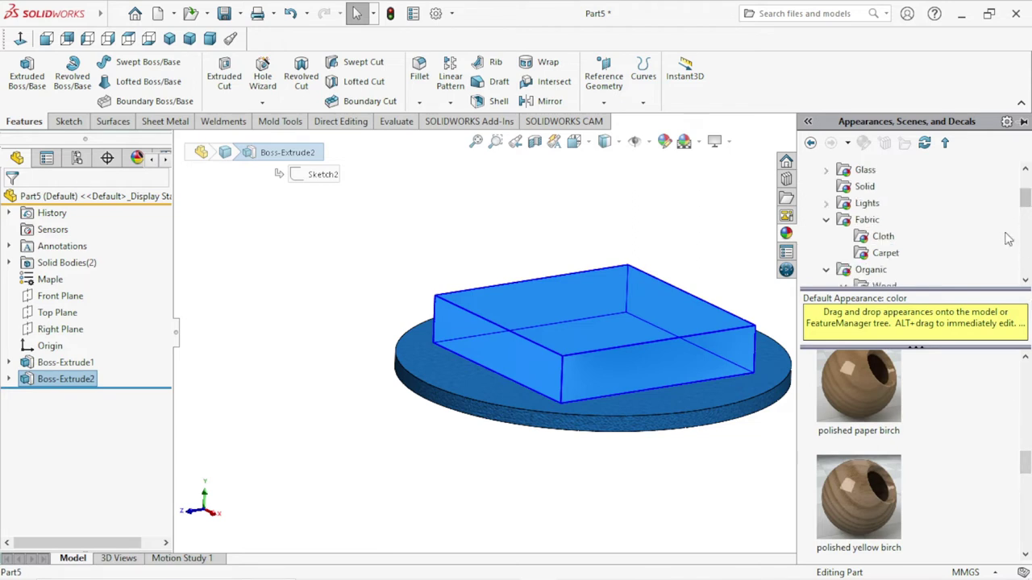
{"action": "left_click_drag", "start_coordinate": [1026, 202], "coordinate": [1020, 237]}
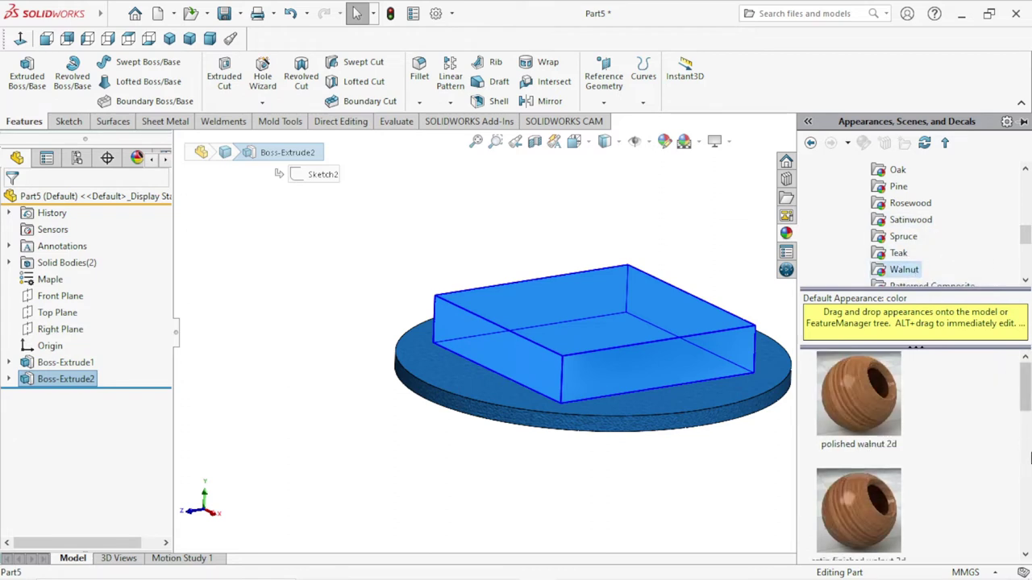
{"action": "left_click_drag", "start_coordinate": [1025, 396], "coordinate": [1027, 538]}
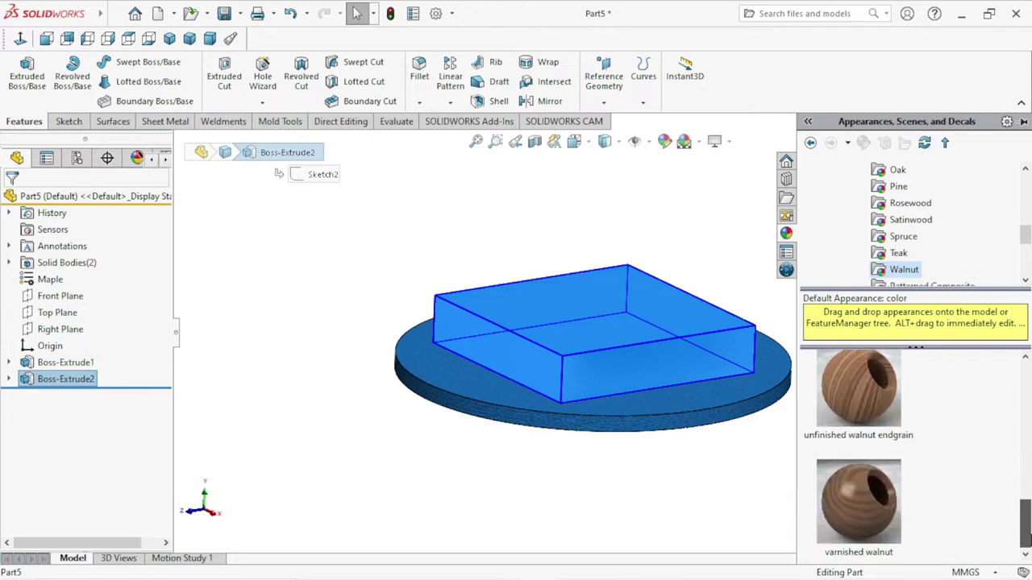
{"action": "double_click", "coordinate": [870, 530]}
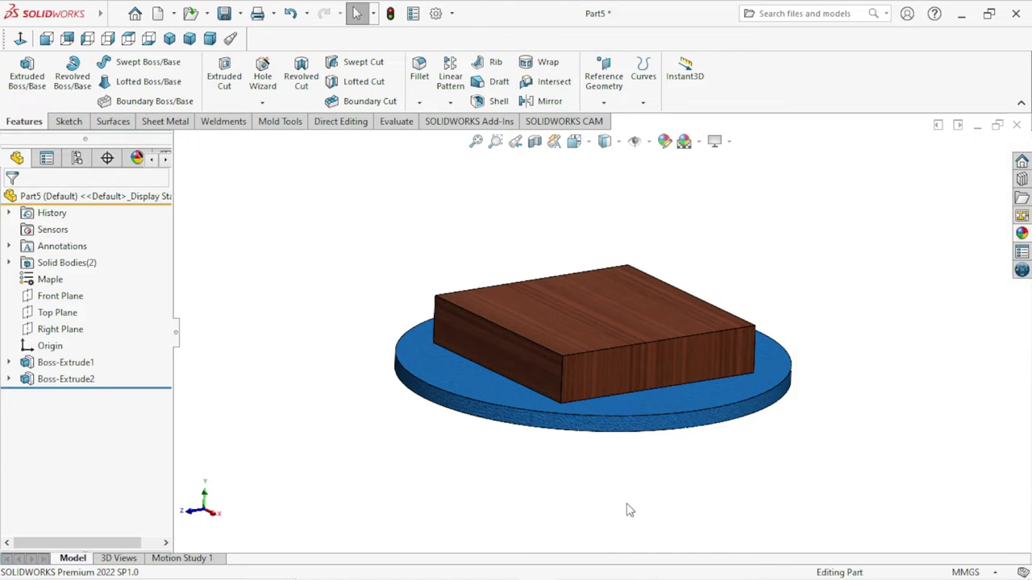
Start a new sketch on the Front Plane
{"action": "middle_click_drag", "start_coordinate": [774, 397], "coordinate": [777, 307]}
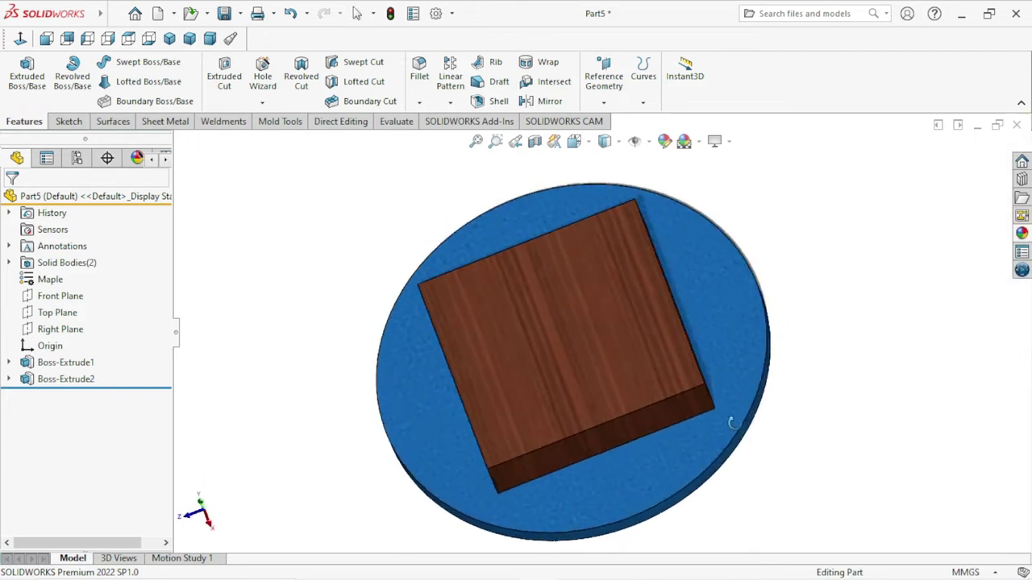
{"action": "scroll", "coordinate": [653, 376], "scroll_direction": "down", "scroll_amount": 2}
{"action": "scroll", "coordinate": [653, 377], "scroll_direction": "up", "scroll_amount": 3}
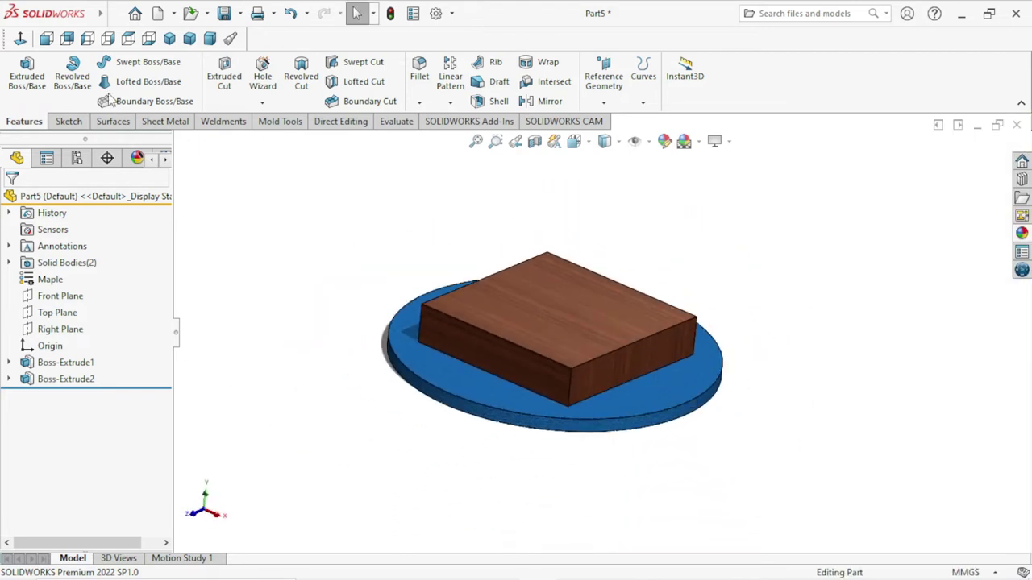
{"action": "key", "text": "z"}
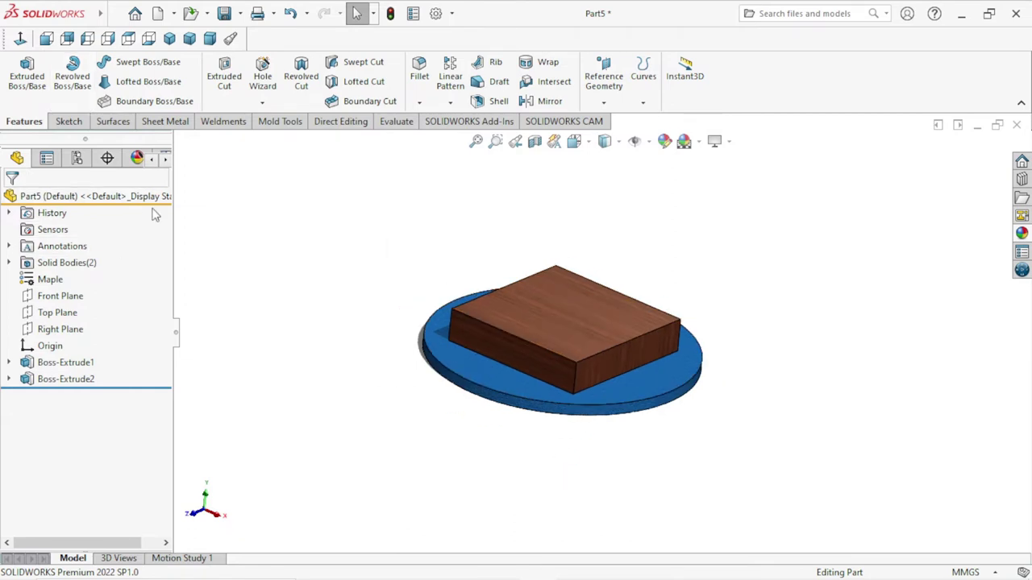
{"action": "left_click", "coordinate": [58, 295]}
{"action": "left_click", "coordinate": [71, 279]}
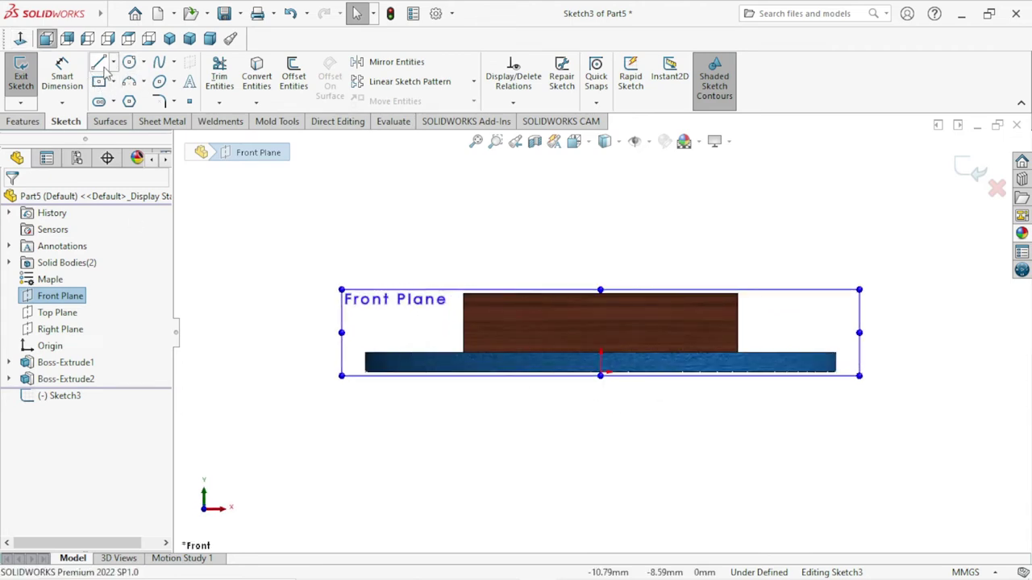
Draw a centerline upward from the block's top centre
{"action": "scroll", "coordinate": [626, 308], "scroll_direction": "up", "scroll_amount": 3}
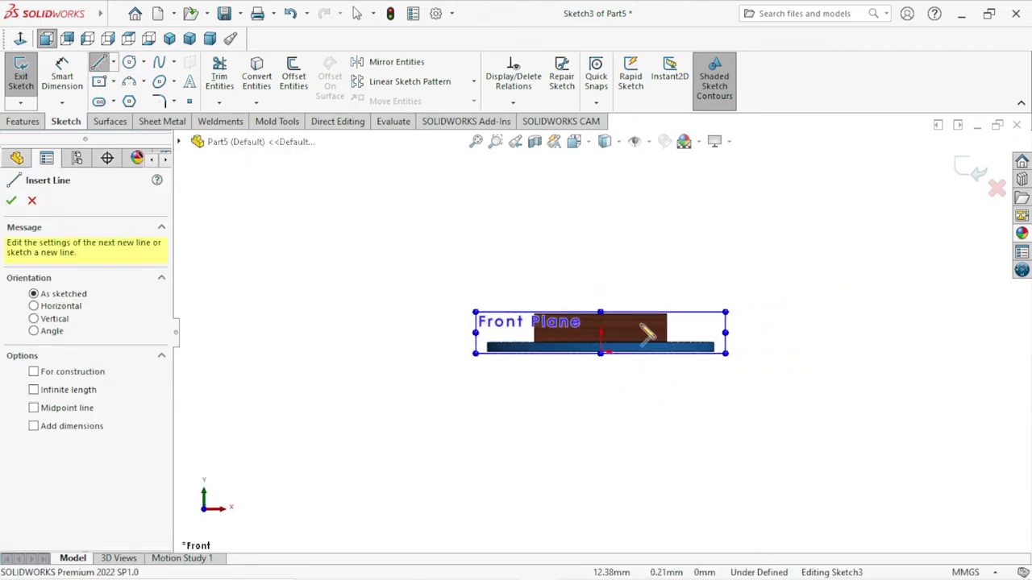
{"action": "scroll", "coordinate": [613, 216], "scroll_direction": "down", "scroll_amount": 3}
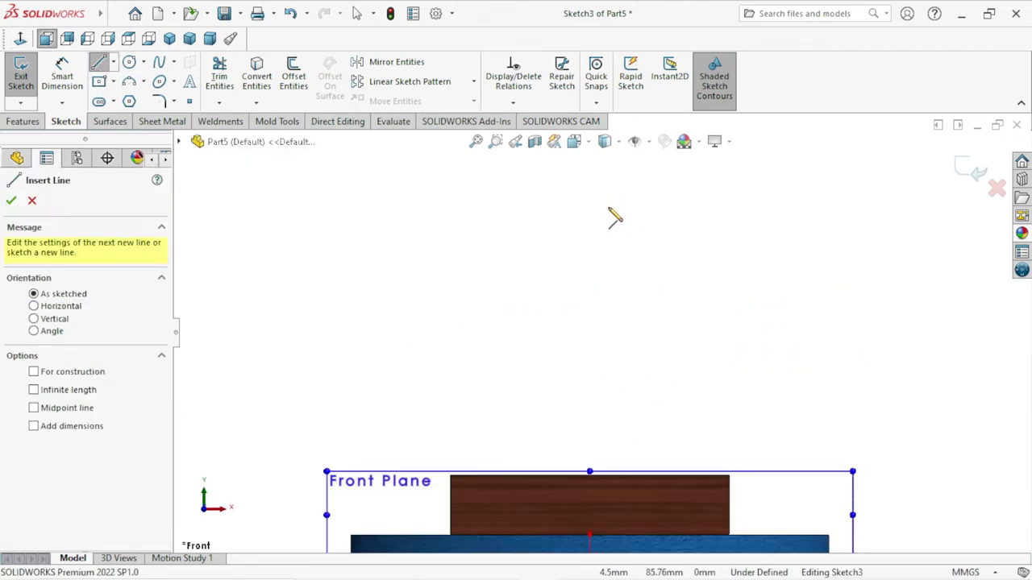
{"action": "left_click", "coordinate": [113, 62]}
{"action": "left_click", "coordinate": [132, 96]}
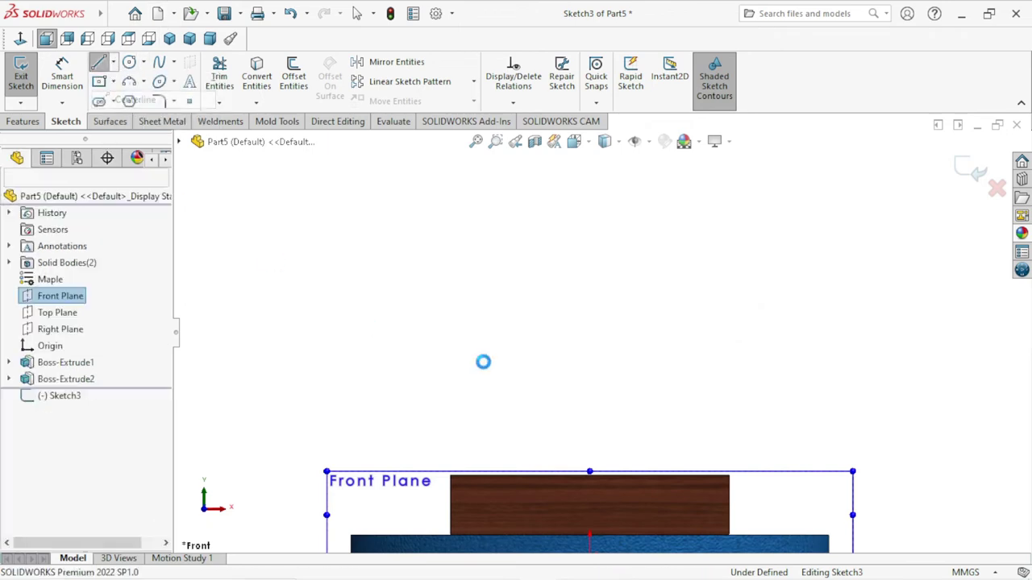
{"action": "left_click_drag", "start_coordinate": [589, 473], "coordinate": [602, 430]}
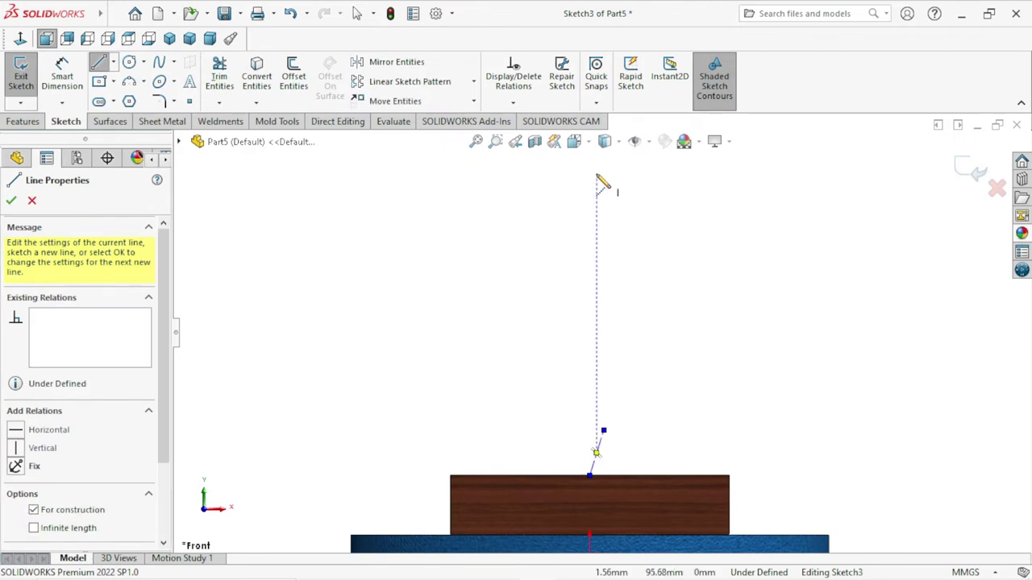
{"action": "left_click_drag", "start_coordinate": [597, 179], "coordinate": [691, 264]}
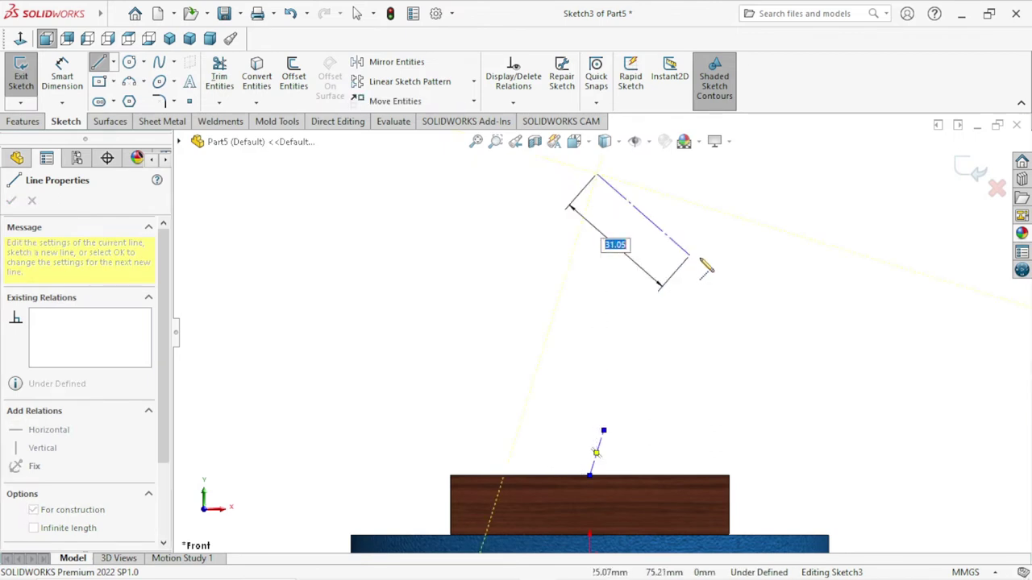
{"action": "key", "text": "Escape"}
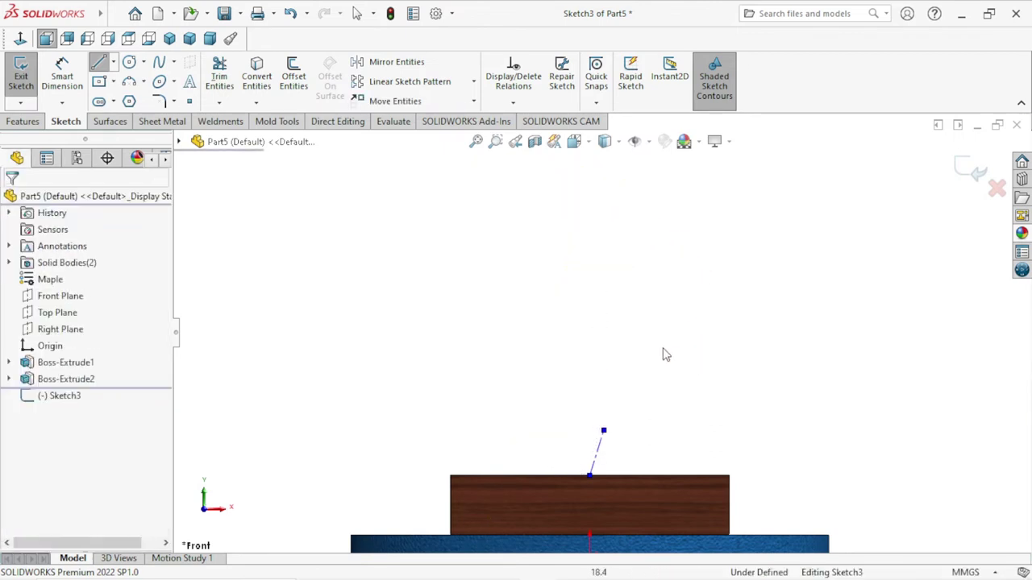
Make the centerline vertical and extend its top end higher
{"action": "left_click", "coordinate": [597, 453]}
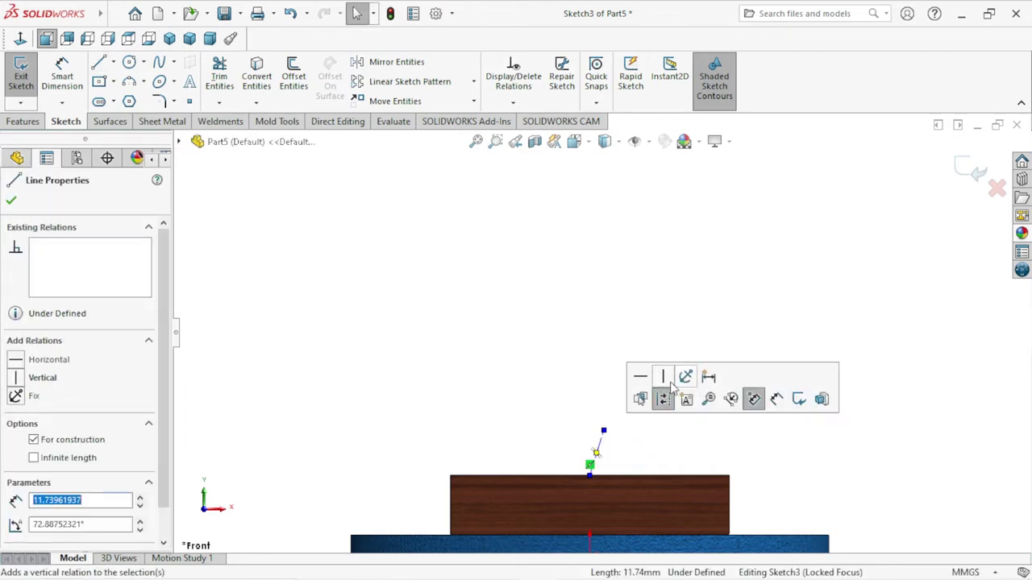
{"action": "left_click", "coordinate": [662, 398]}
{"action": "left_click_drag", "start_coordinate": [590, 431], "coordinate": [589, 172]}
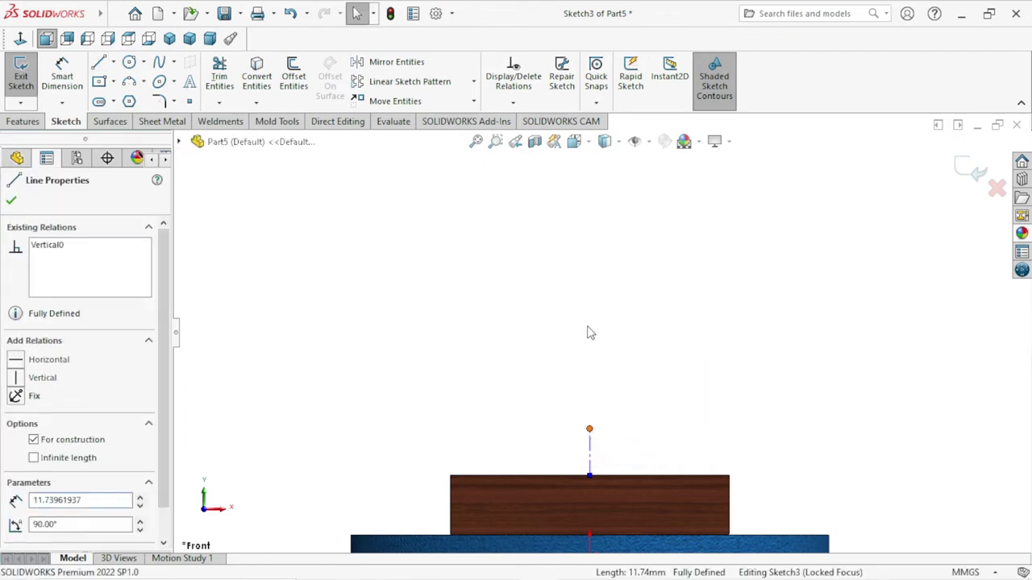
{"action": "left_click", "coordinate": [700, 345]}
{"action": "scroll", "coordinate": [596, 376], "scroll_direction": "up", "scroll_amount": 2}
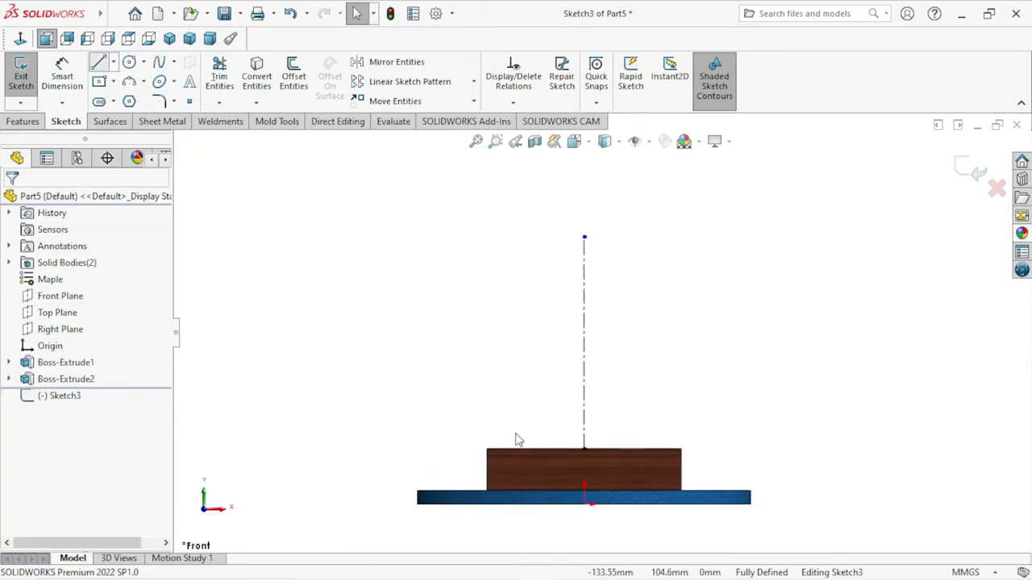
Activate the Line tool with the L shortcut
{"action": "key", "text": "l"}
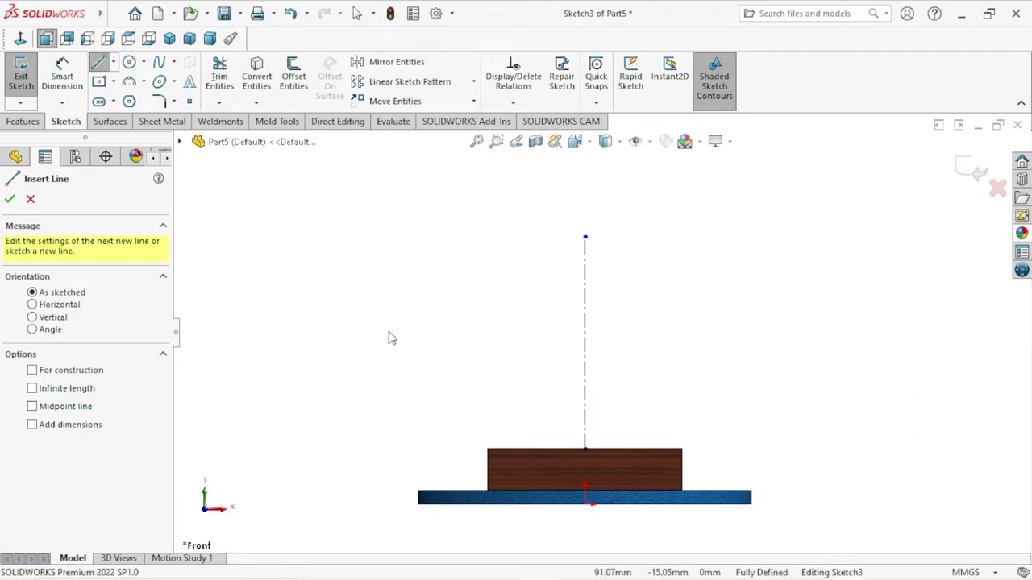
Draw a slanted line from the block's top up beside the centerline
{"action": "left_click", "coordinate": [516, 449]}
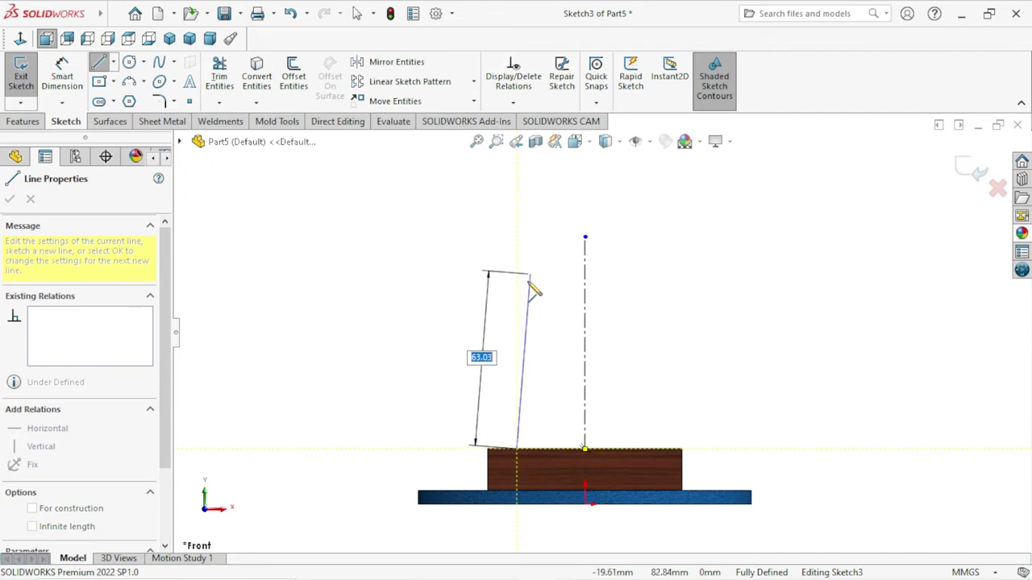
{"action": "left_click", "coordinate": [535, 280]}
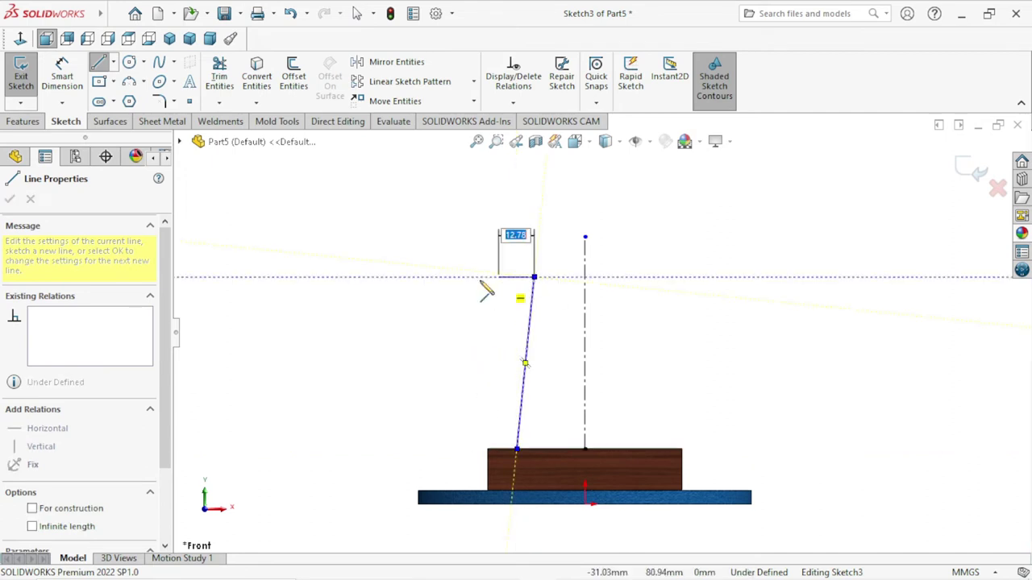
{"action": "right_click", "coordinate": [485, 282]}
{"action": "left_click", "coordinate": [490, 295]}
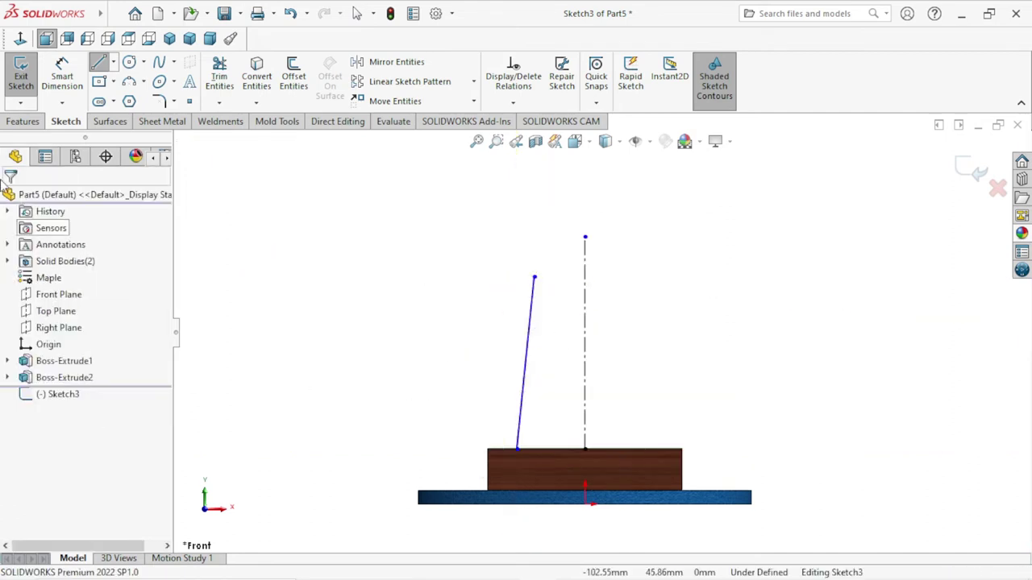
Dimension the line's top and bottom ends 20 and 25 from the centerline
{"action": "left_click", "coordinate": [71, 74]}
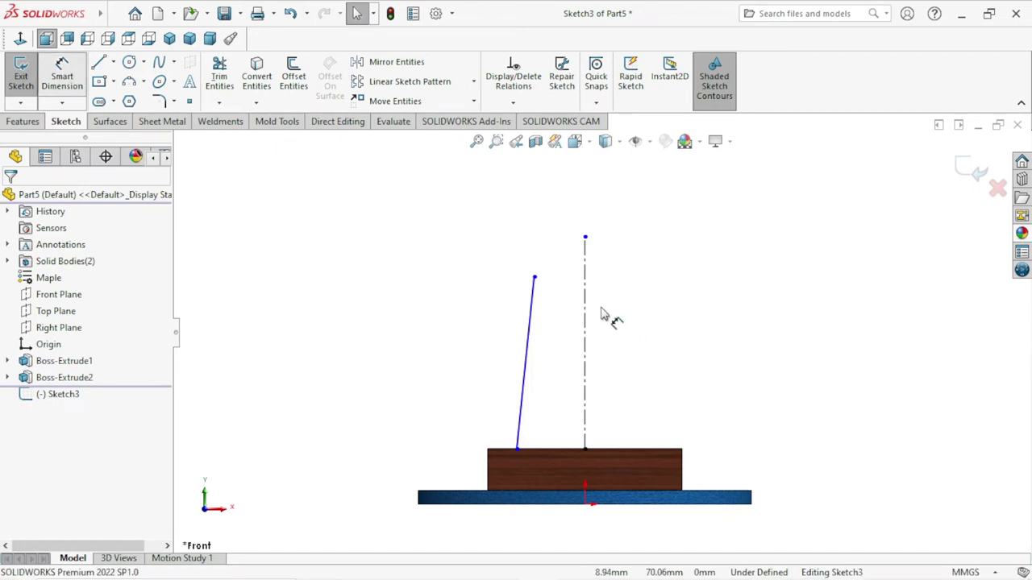
{"action": "left_click", "coordinate": [534, 278]}
{"action": "left_click", "coordinate": [585, 284]}
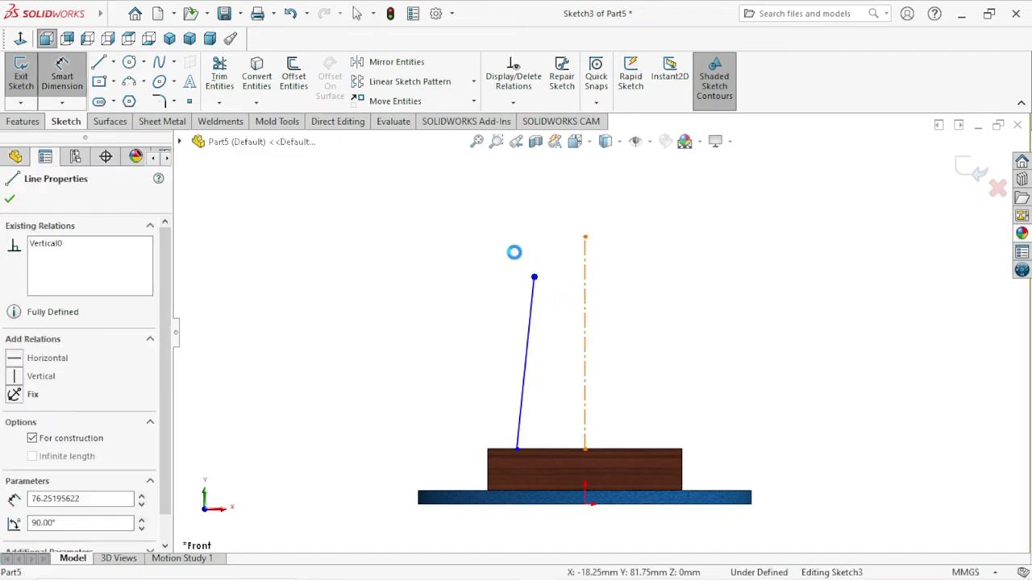
{"action": "left_click", "coordinate": [490, 274]}
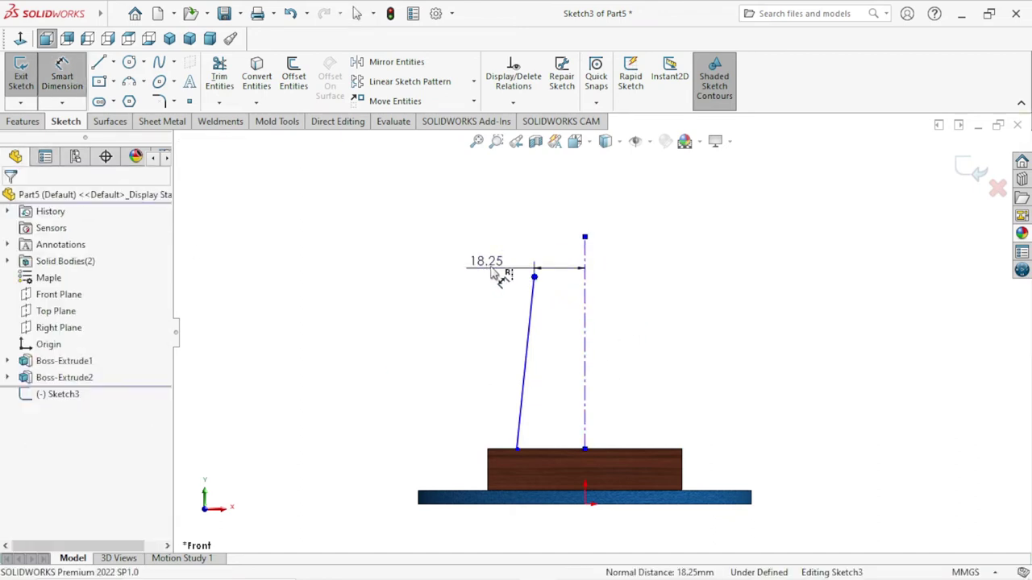
{"action": "type", "text": "20"}
{"action": "key", "text": "Return"}
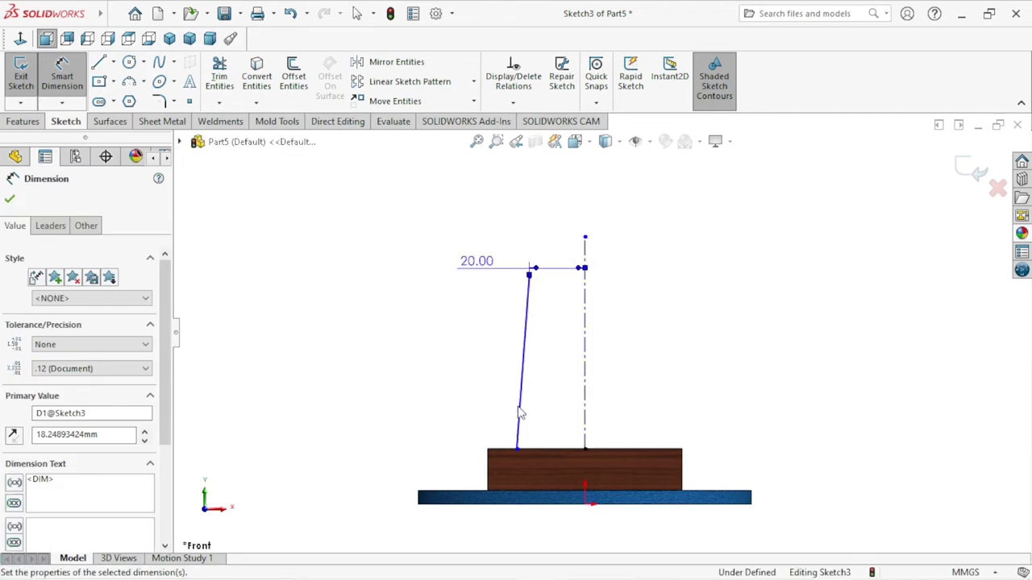
{"action": "left_click", "coordinate": [517, 449]}
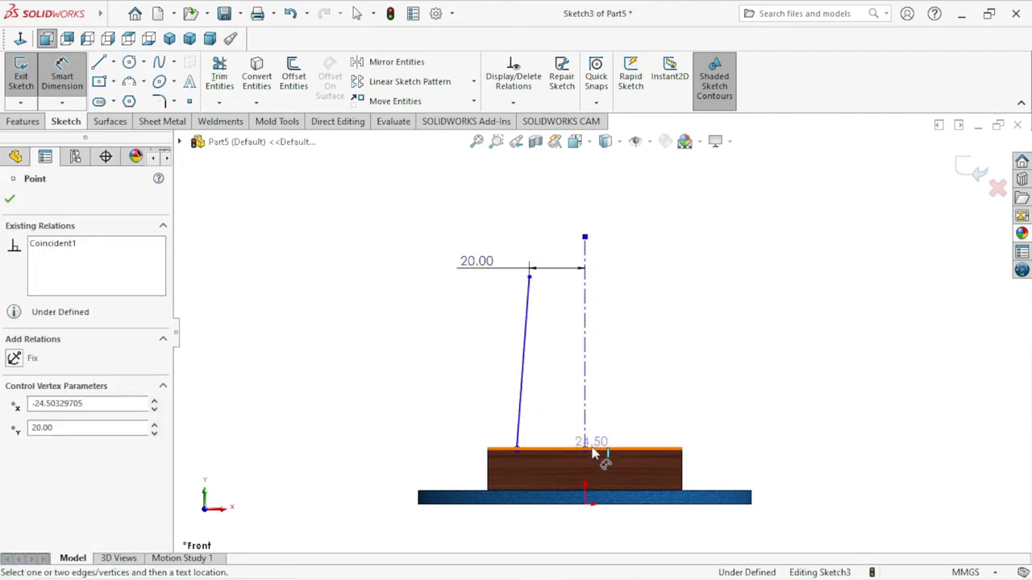
{"action": "left_click", "coordinate": [587, 451]}
{"action": "left_click", "coordinate": [588, 432]}
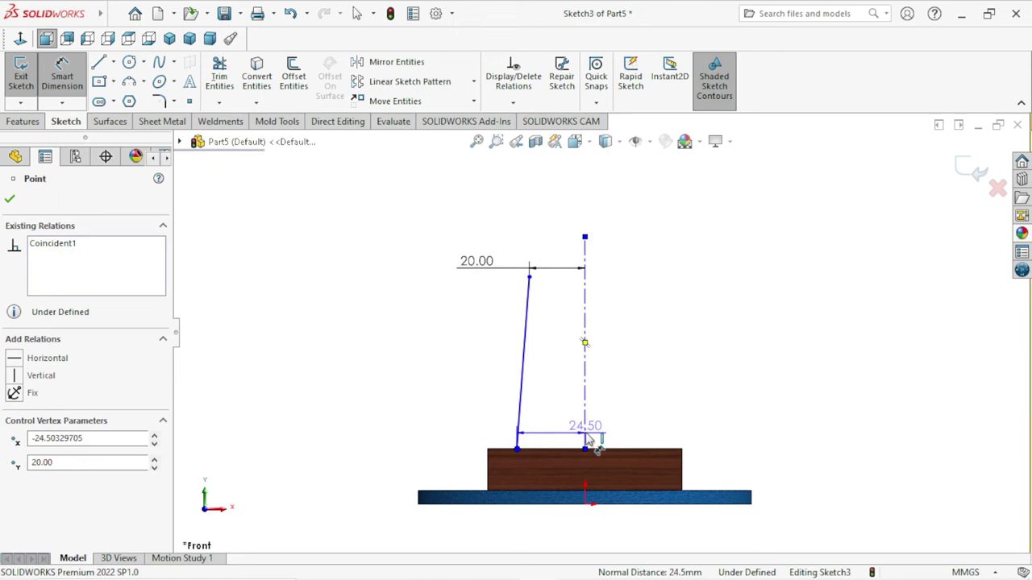
{"action": "left_click", "coordinate": [477, 427]}
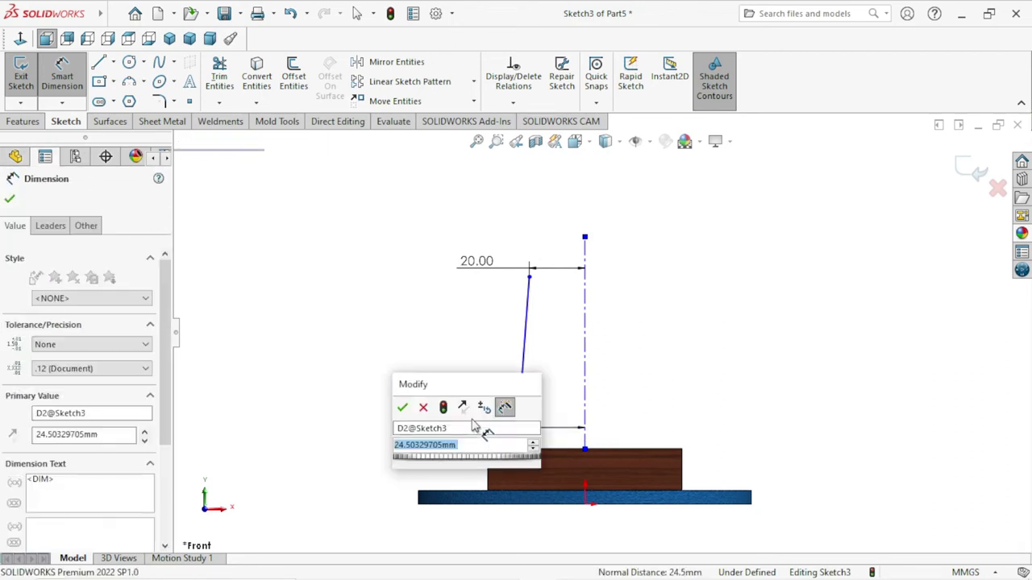
{"action": "type", "text": "25"}
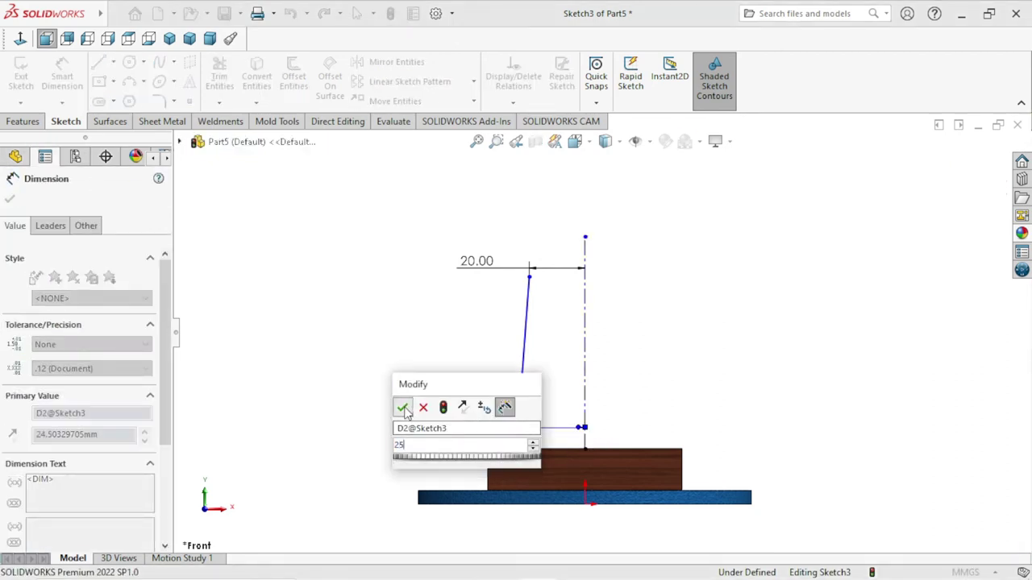
{"action": "left_click", "coordinate": [402, 407]}
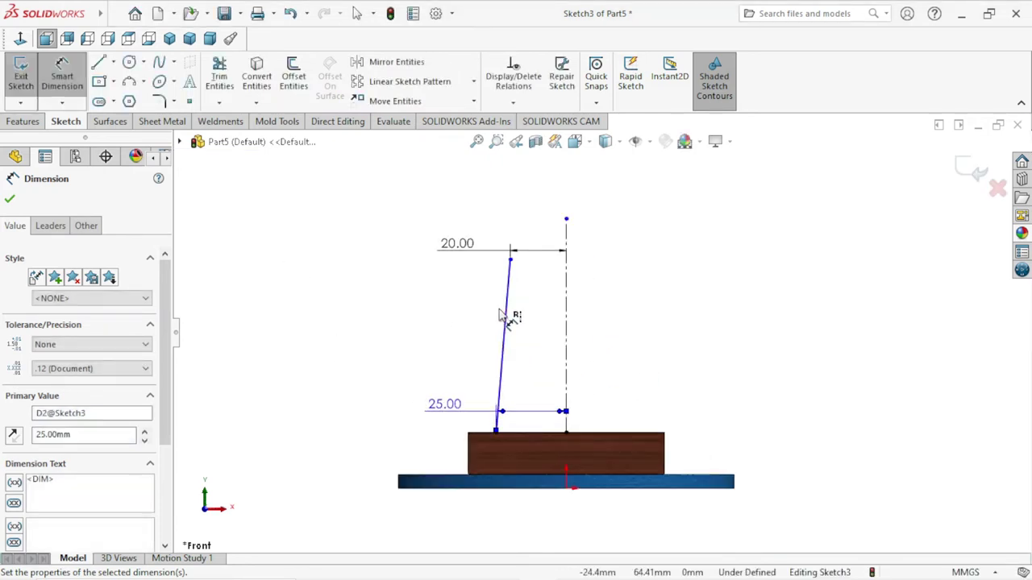
Dimension the slanted line's vertical height as 80
{"action": "left_click", "coordinate": [511, 324]}
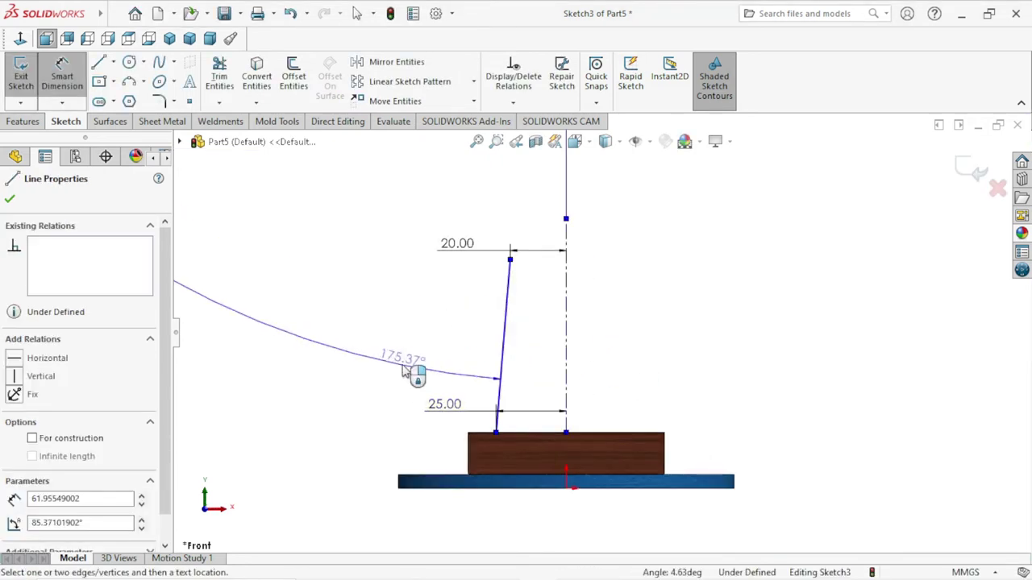
{"action": "key", "text": "Escape"}
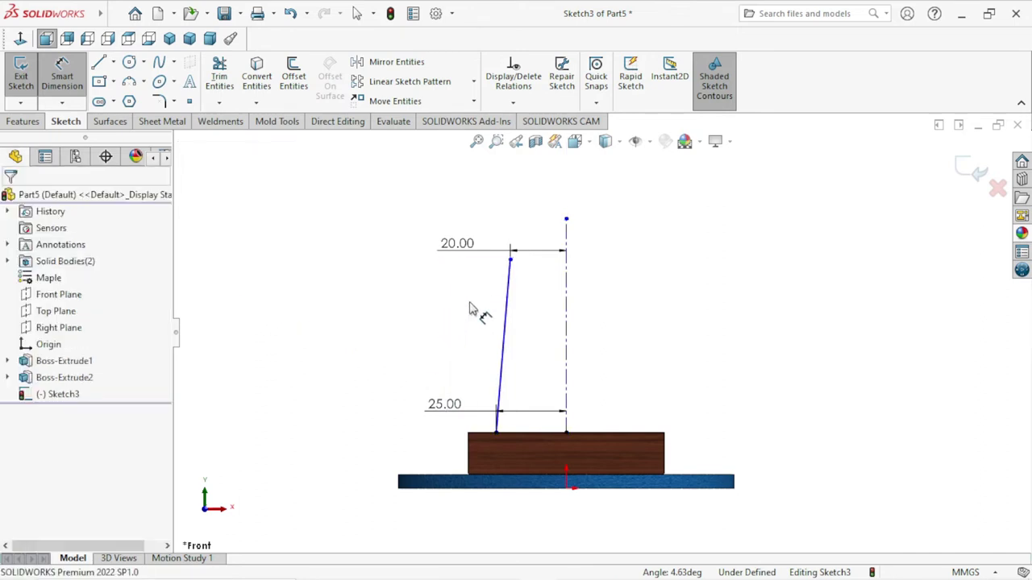
{"action": "left_click", "coordinate": [503, 318]}
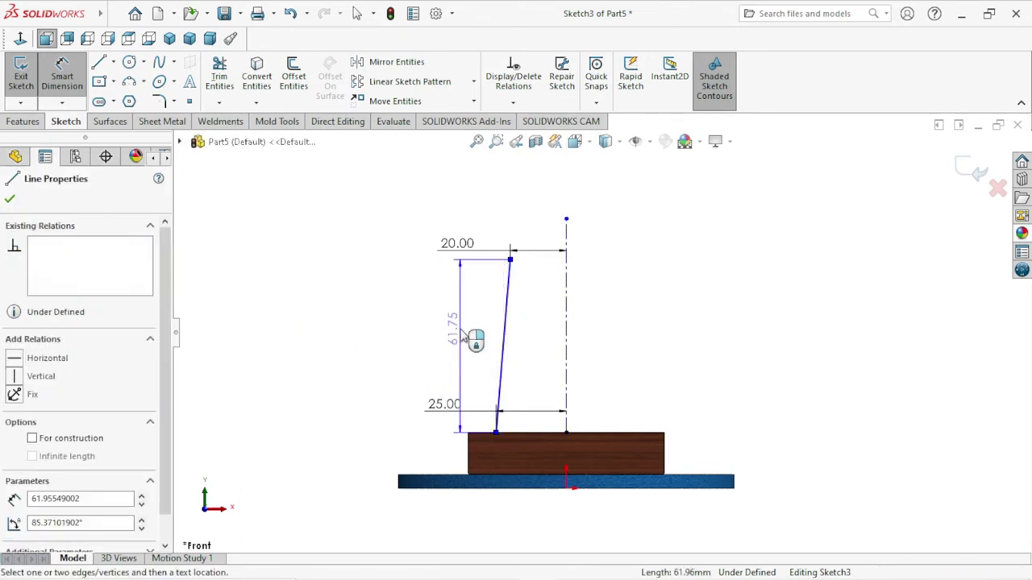
{"action": "left_click", "coordinate": [462, 335]}
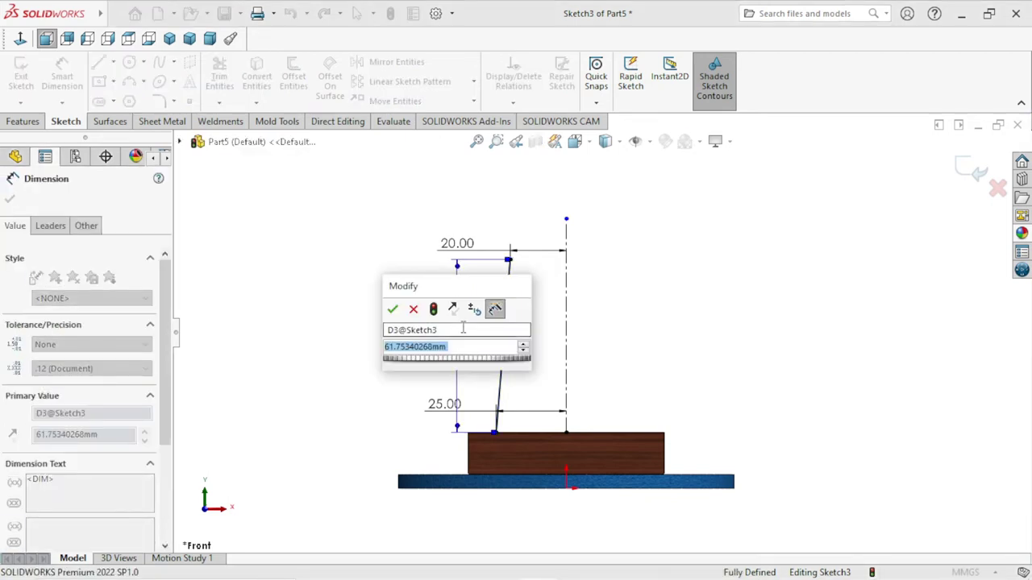
{"action": "key", "text": "Return"}
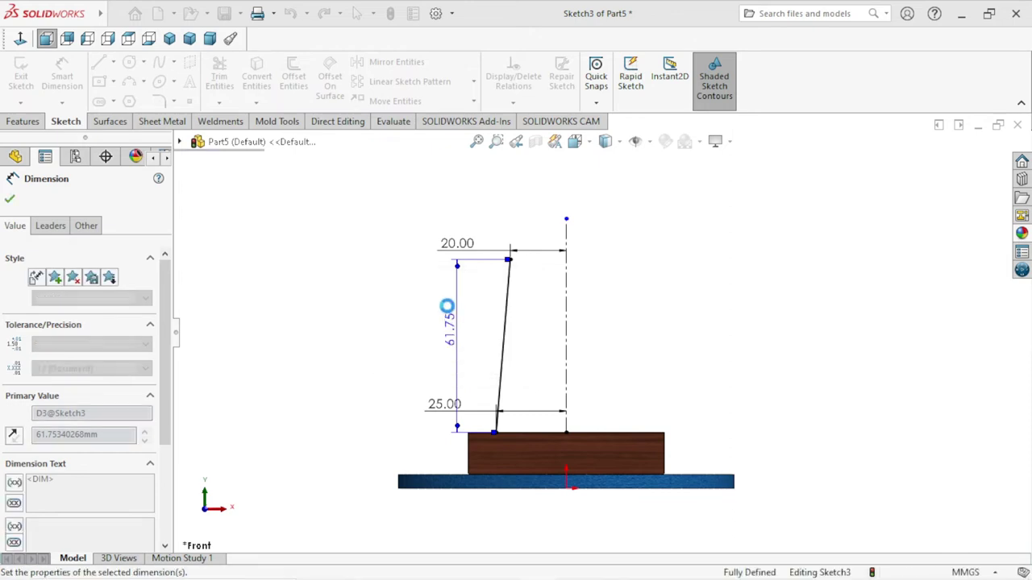
Lengthen the centreline upward past the slanted line
{"action": "scroll", "coordinate": [553, 355], "scroll_direction": "up", "scroll_amount": 2}
{"action": "scroll", "coordinate": [594, 264], "scroll_direction": "down", "scroll_amount": 2}
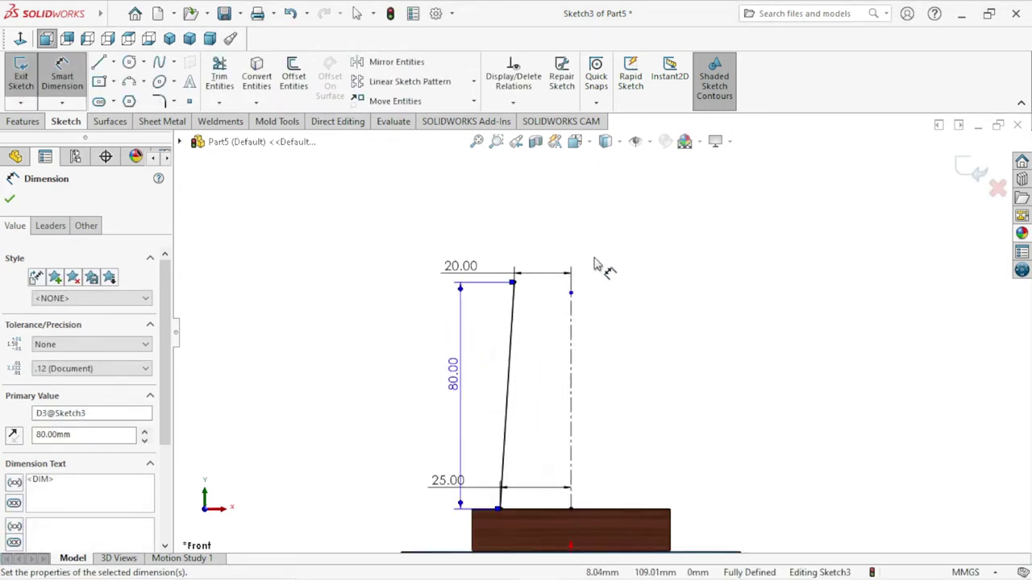
{"action": "left_click", "coordinate": [9, 200]}
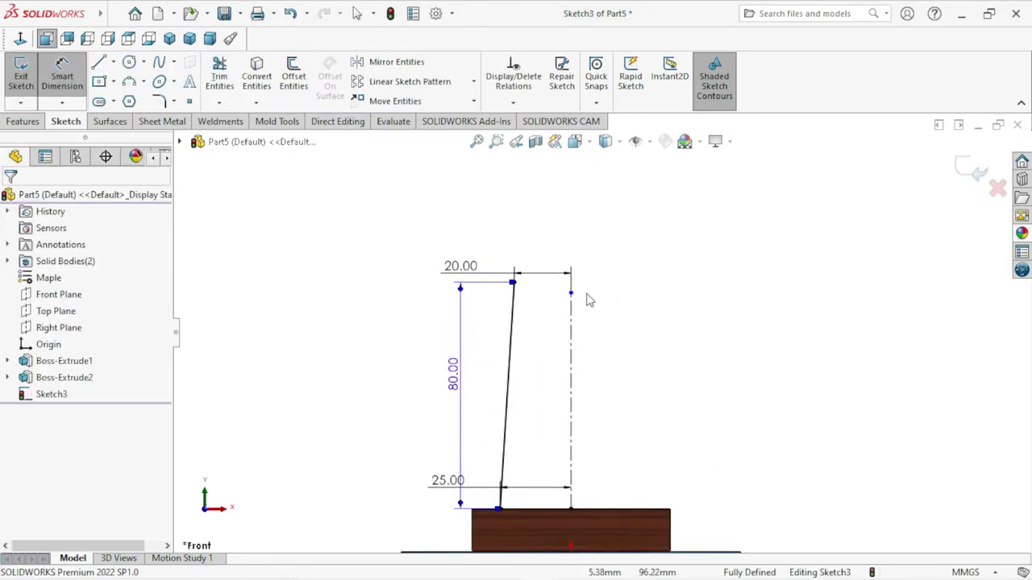
{"action": "left_click_drag", "start_coordinate": [571, 295], "coordinate": [571, 201]}
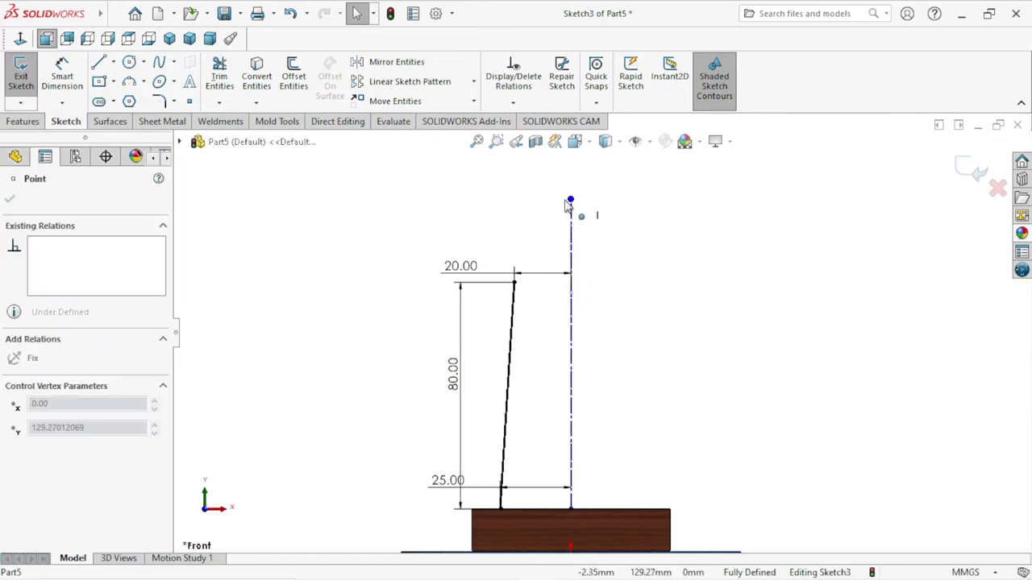
{"action": "left_click", "coordinate": [583, 353]}
{"action": "scroll", "coordinate": [589, 358], "scroll_direction": "up", "scroll_amount": 1}
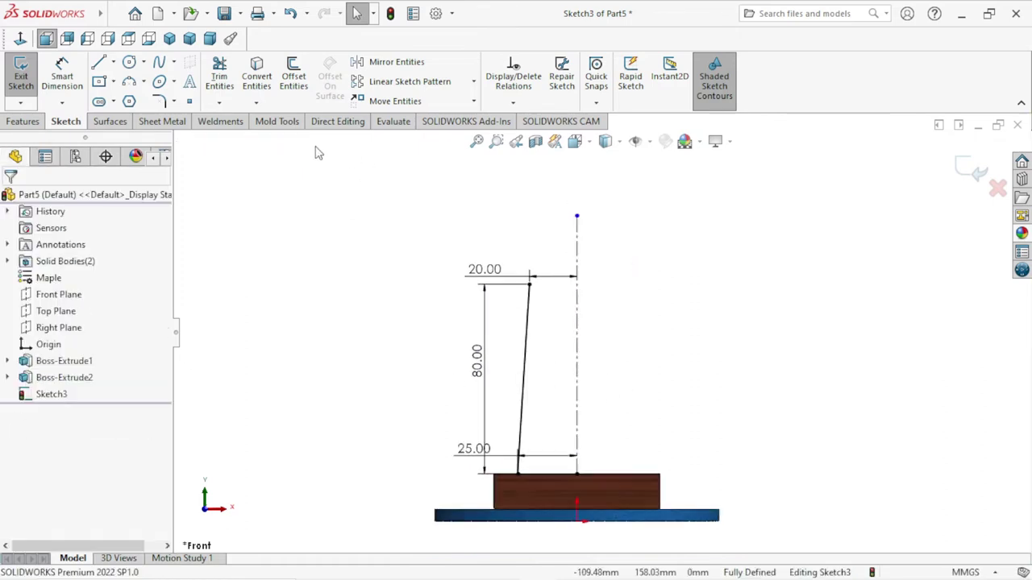
Mirror the slanted line about the vertical centreline
{"action": "left_click", "coordinate": [368, 62]}
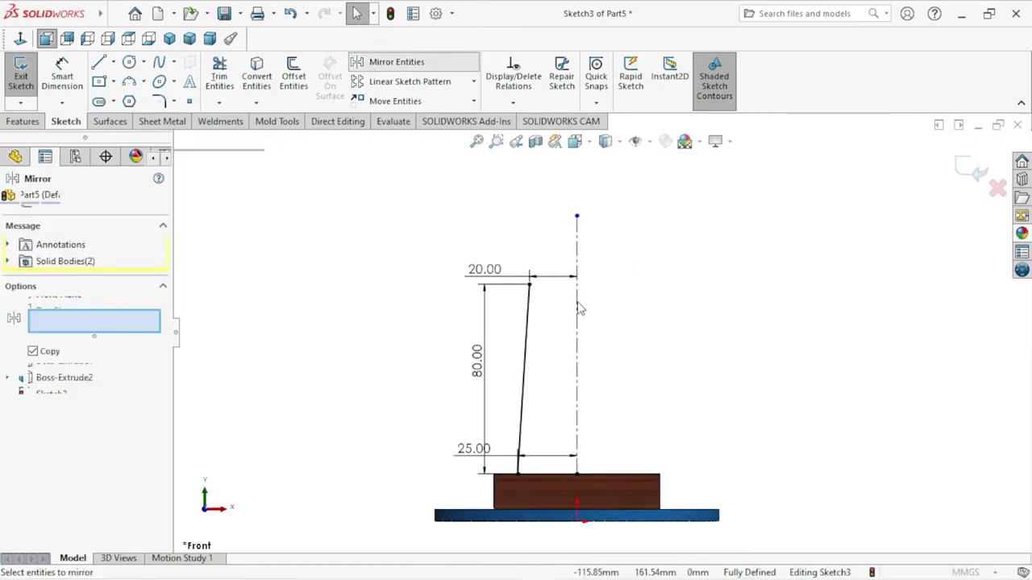
{"action": "left_click", "coordinate": [525, 363]}
{"action": "left_click", "coordinate": [122, 391]}
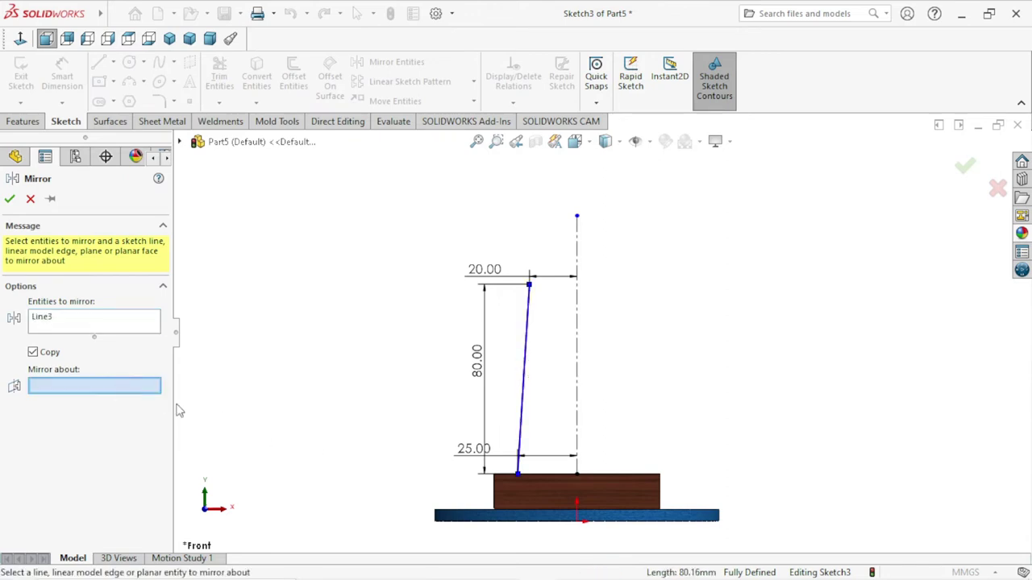
{"action": "left_click", "coordinate": [577, 365]}
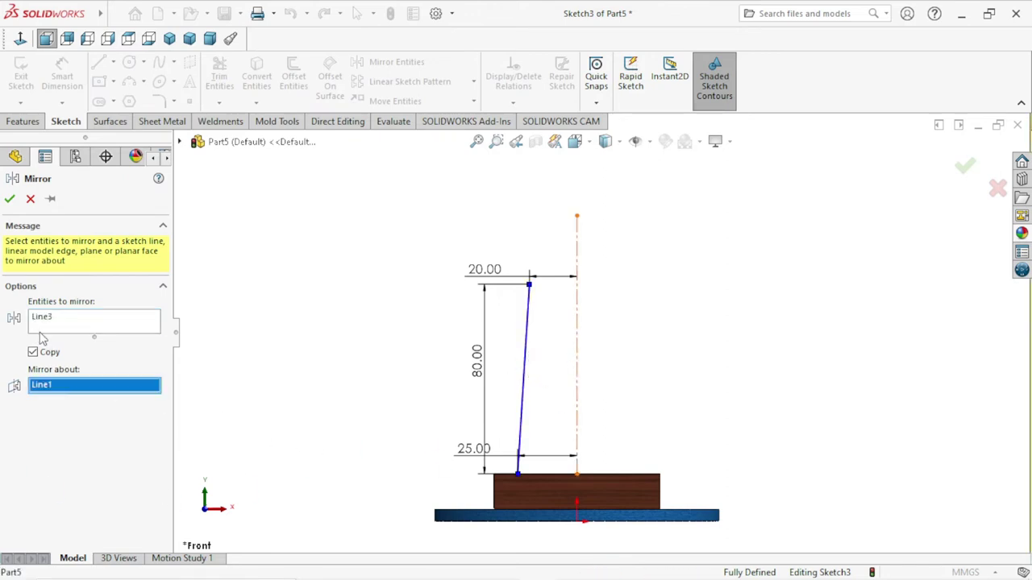
{"action": "left_click", "coordinate": [10, 199]}
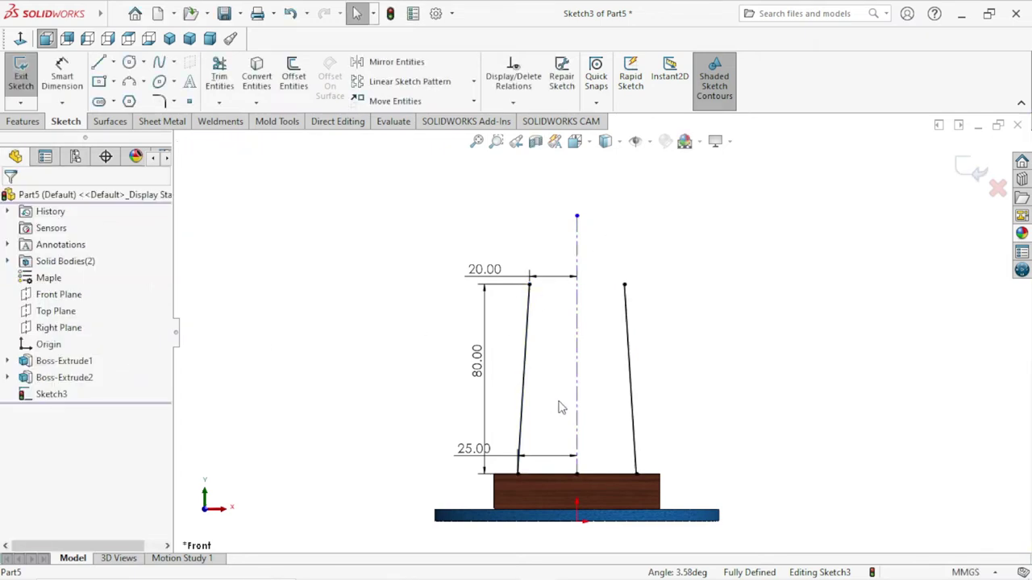
{"action": "scroll", "coordinate": [565, 395], "scroll_direction": "up", "scroll_amount": 3}
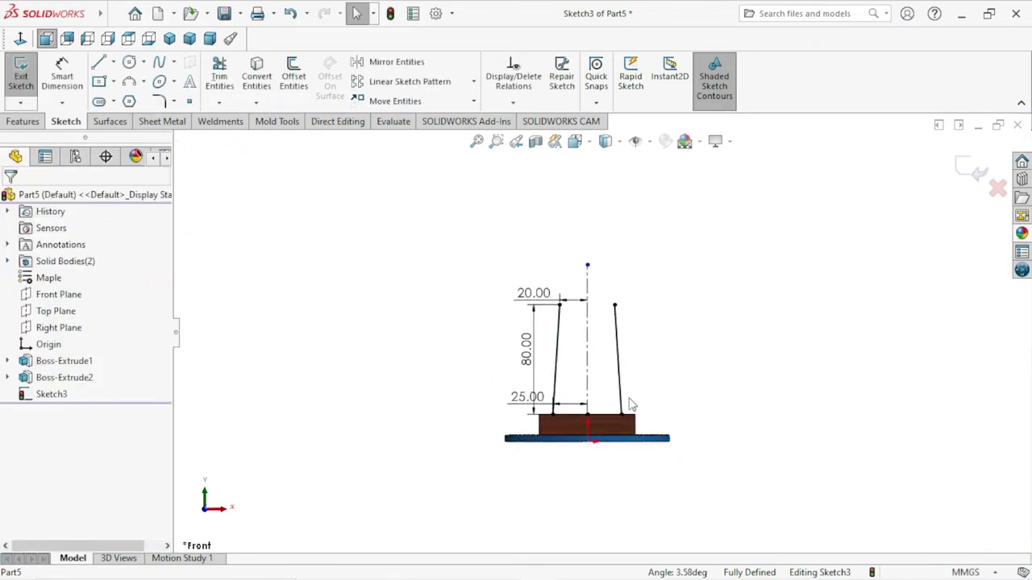
Draw a 3 Point Arc joining the tops of both slanted lines
{"action": "left_click", "coordinate": [128, 83]}
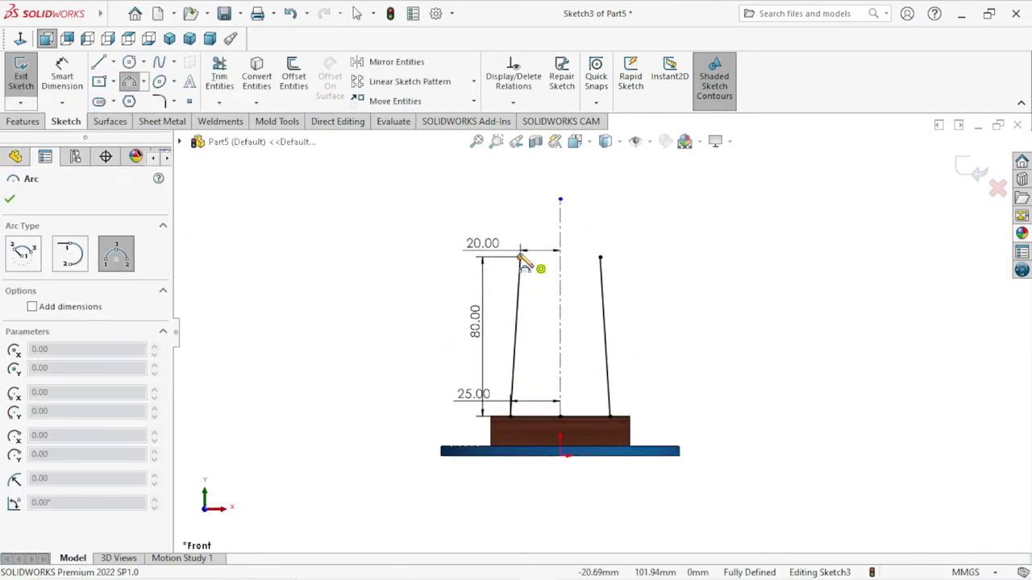
{"action": "left_click", "coordinate": [600, 258]}
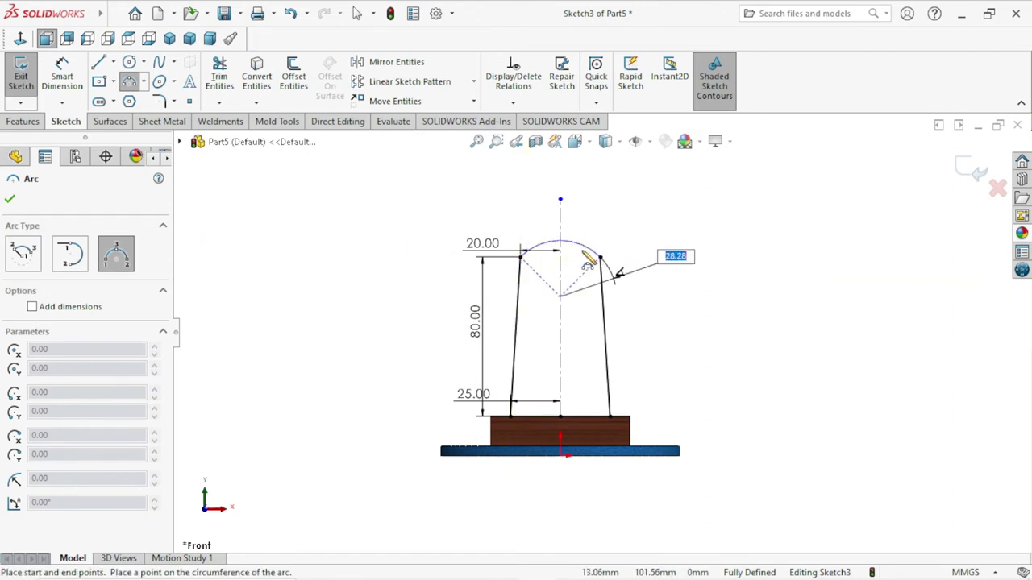
{"action": "left_click", "coordinate": [564, 230]}
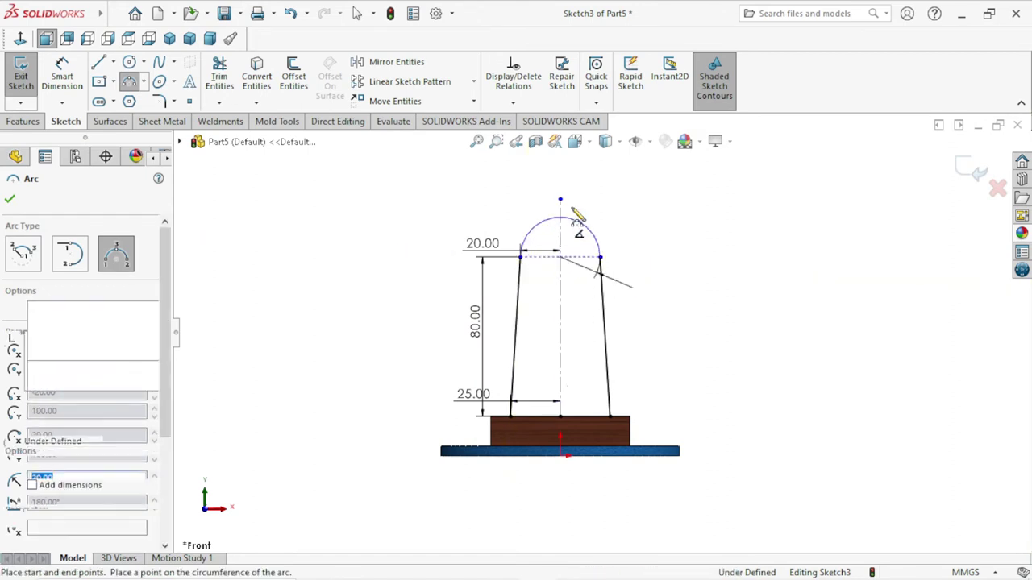
{"action": "right_click", "coordinate": [640, 200]}
{"action": "left_click", "coordinate": [649, 191]}
{"action": "scroll", "coordinate": [587, 322], "scroll_direction": "up", "scroll_amount": 2}
{"action": "scroll", "coordinate": [590, 321], "scroll_direction": "down", "scroll_amount": 1}
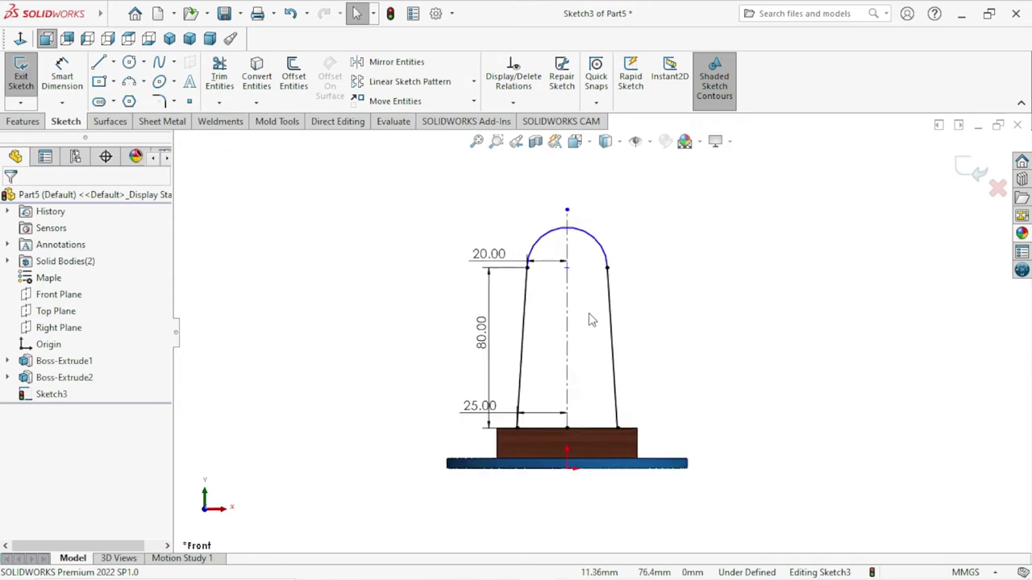
{"action": "scroll", "coordinate": [575, 322], "scroll_direction": "down", "scroll_amount": 1}
{"action": "scroll", "coordinate": [568, 307], "scroll_direction": "down", "scroll_amount": 1}
{"action": "scroll", "coordinate": [564, 295], "scroll_direction": "down", "scroll_amount": 1}
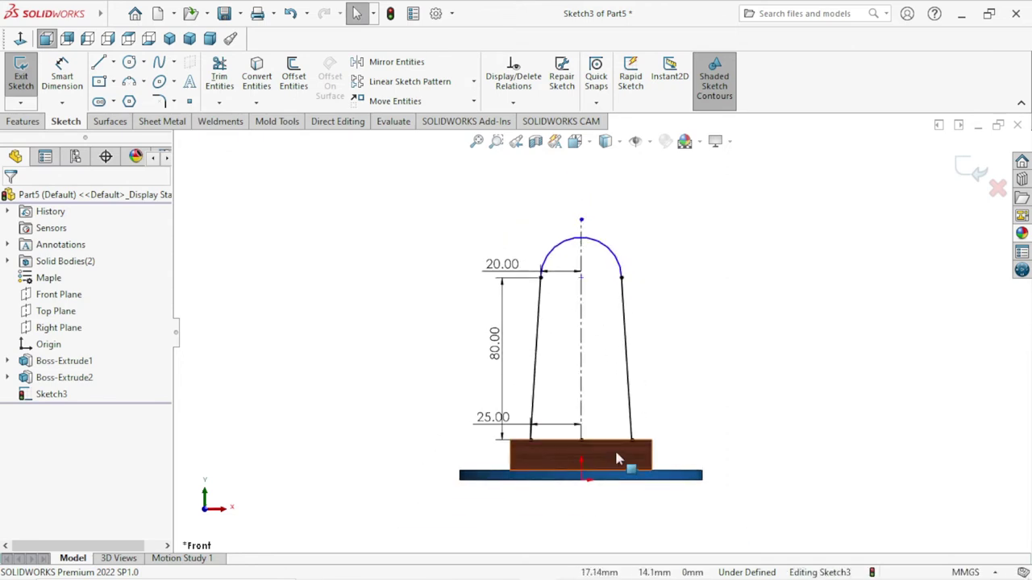
{"action": "scroll", "coordinate": [617, 460], "scroll_direction": "down", "scroll_amount": 1}
Draw a line along the wooden block's top to close the stand outline, then view it in 3D
{"action": "left_click", "coordinate": [99, 65]}
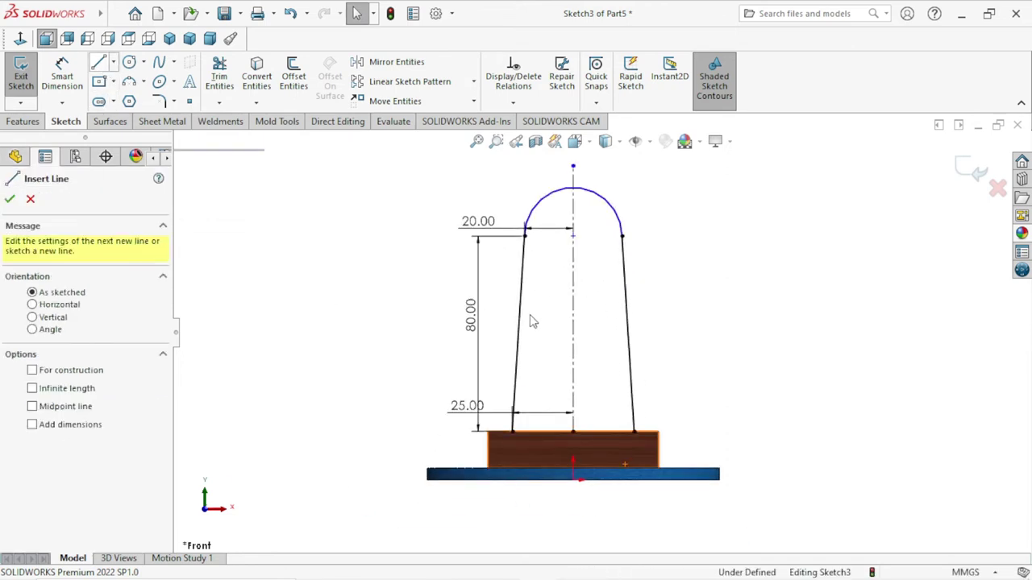
{"action": "left_click", "coordinate": [634, 433]}
{"action": "right_click", "coordinate": [684, 336]}
{"action": "left_click", "coordinate": [706, 336]}
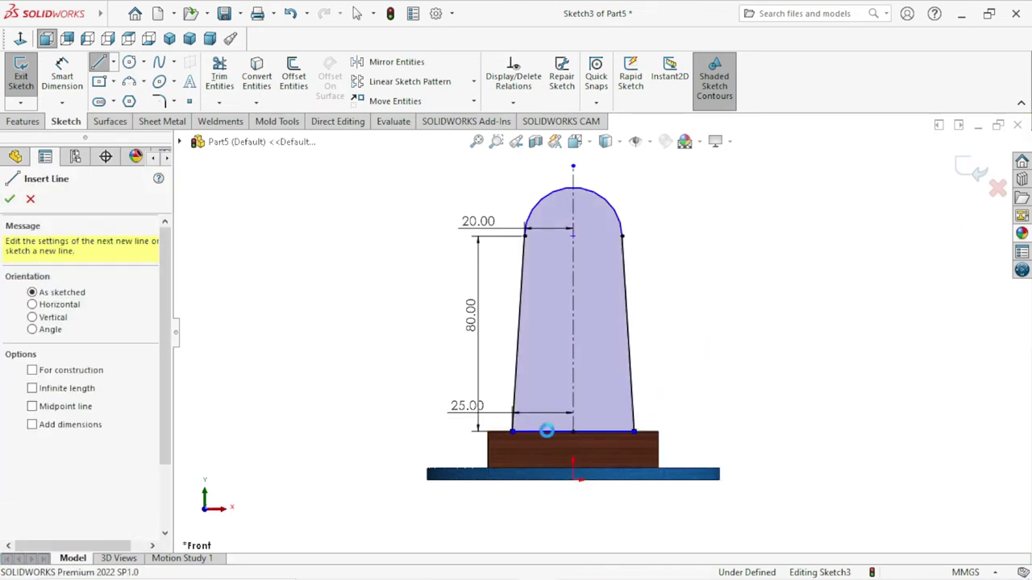
{"action": "scroll", "coordinate": [672, 419], "scroll_direction": "up", "scroll_amount": 2}
{"action": "scroll", "coordinate": [652, 422], "scroll_direction": "down", "scroll_amount": 2}
{"action": "scroll", "coordinate": [634, 425], "scroll_direction": "up", "scroll_amount": 3}
{"action": "mouse_move", "coordinate": [634, 426]}
{"action": "middle_mouse_down"}
{"action": "mouse_move", "coordinate": [576, 455]}
{"action": "mouse_move", "coordinate": [613, 420]}
{"action": "mouse_move", "coordinate": [757, 343]}
{"action": "mouse_move", "coordinate": [717, 345]}
{"action": "mouse_move", "coordinate": [704, 300]}
{"action": "mouse_move", "coordinate": [742, 343]}
{"action": "middle_mouse_up"}
{"action": "scroll", "coordinate": [613, 386], "scroll_direction": "down", "scroll_amount": 2}
{"action": "scroll", "coordinate": [606, 324], "scroll_direction": "down", "scroll_amount": 1}
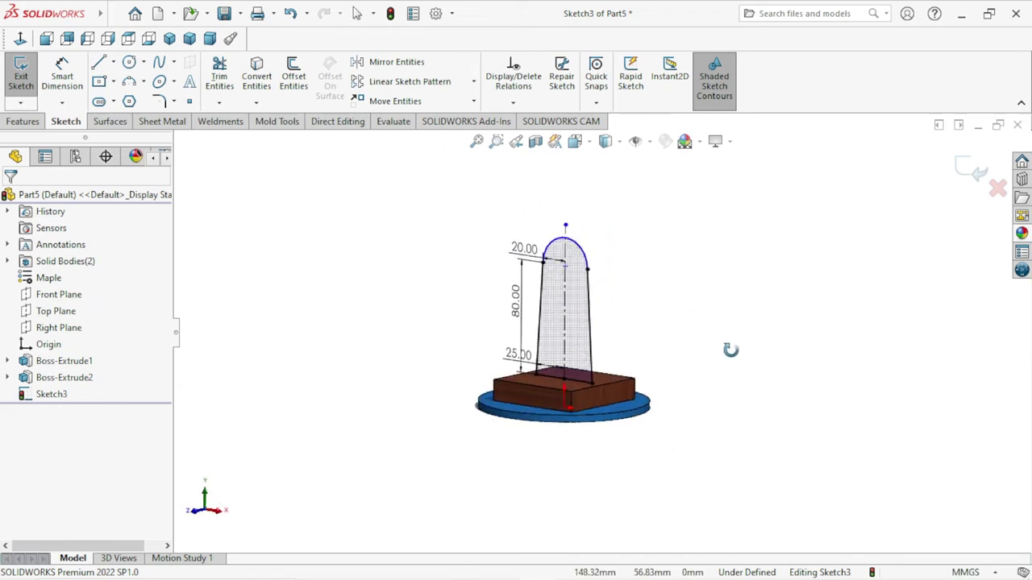
{"action": "scroll", "coordinate": [644, 367], "scroll_direction": "down", "scroll_amount": 1}
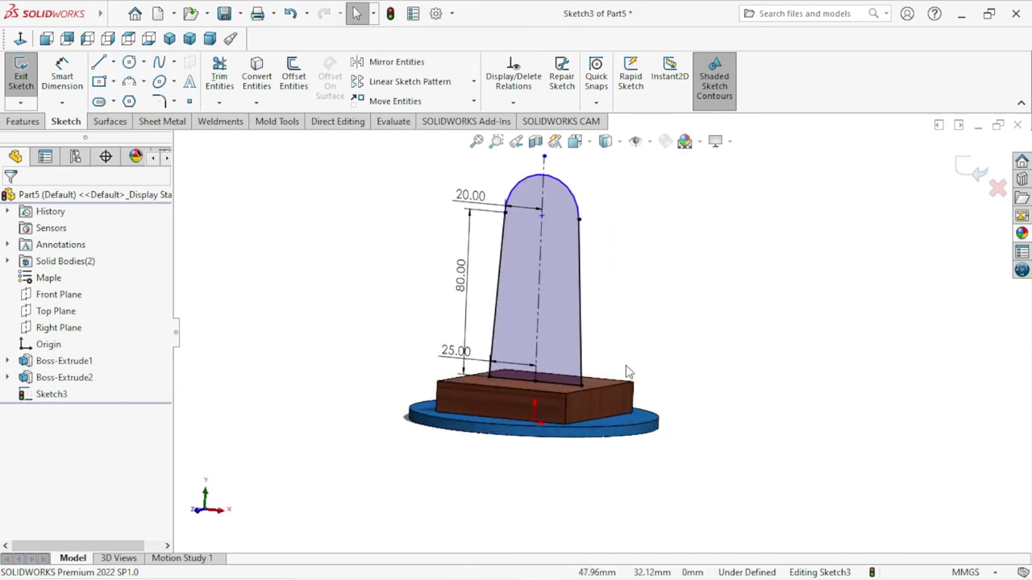
{"action": "scroll", "coordinate": [629, 371], "scroll_direction": "up", "scroll_amount": 1}
{"action": "scroll", "coordinate": [595, 238], "scroll_direction": "down", "scroll_amount": 1}
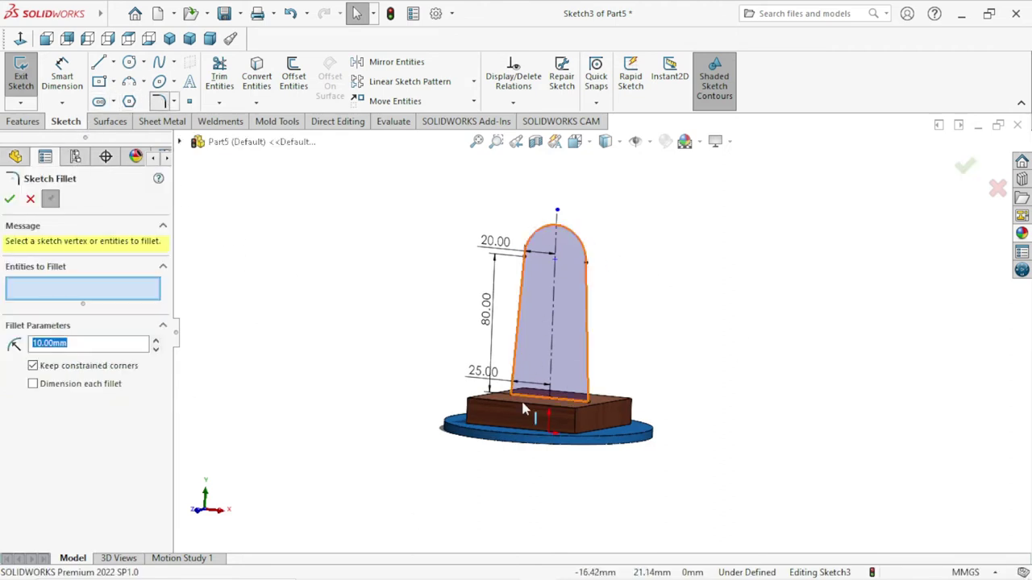
Fillet the left and right bottom corners of the stand outline at 10 mm radius
{"action": "scroll", "coordinate": [540, 412], "scroll_direction": "down", "scroll_amount": 1}
{"action": "scroll", "coordinate": [524, 387], "scroll_direction": "down", "scroll_amount": 3}
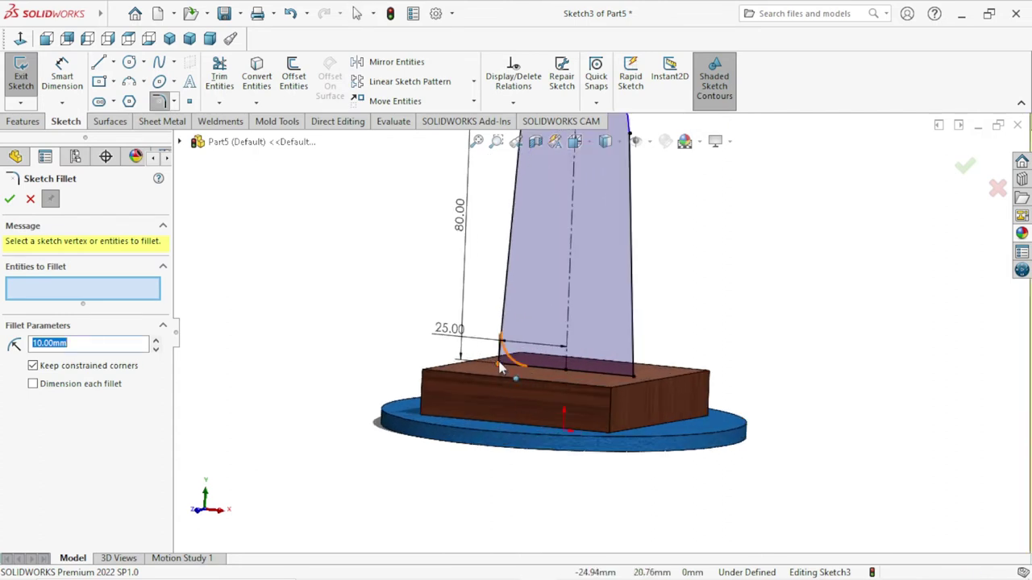
{"action": "left_click", "coordinate": [502, 360]}
{"action": "left_click", "coordinate": [636, 381]}
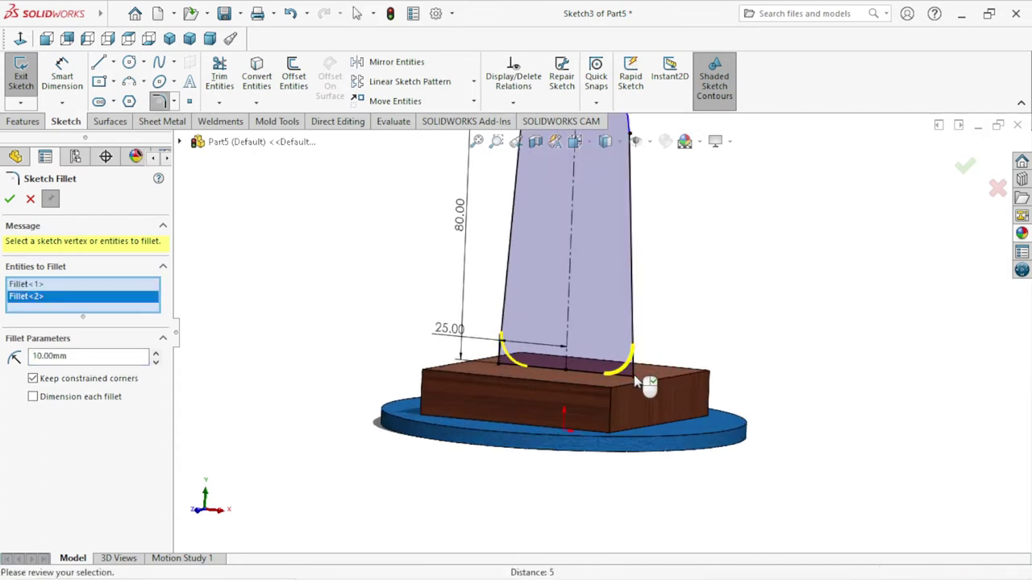
{"action": "left_click", "coordinate": [9, 199]}
{"action": "scroll", "coordinate": [610, 288], "scroll_direction": "up", "scroll_amount": 2}
{"action": "scroll", "coordinate": [610, 288], "scroll_direction": "up", "scroll_amount": 2}
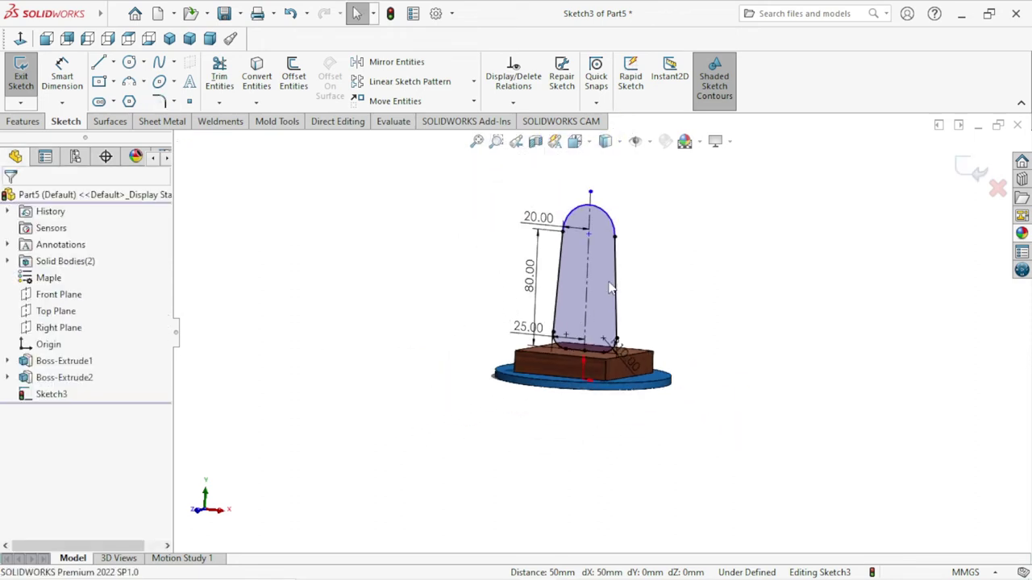
{"action": "scroll", "coordinate": [656, 242], "scroll_direction": "down", "scroll_amount": 1}
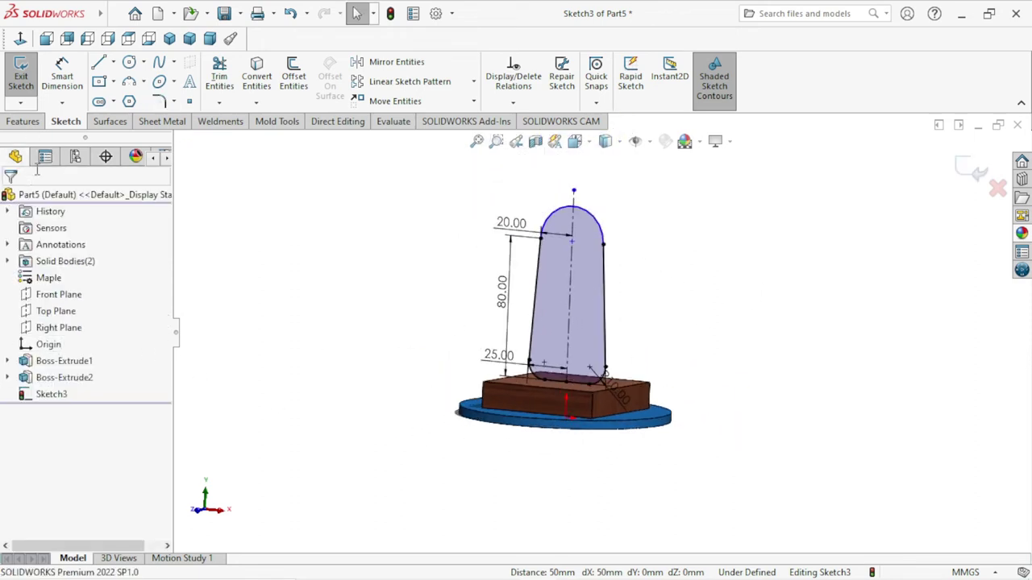
{"action": "left_click", "coordinate": [23, 122]}
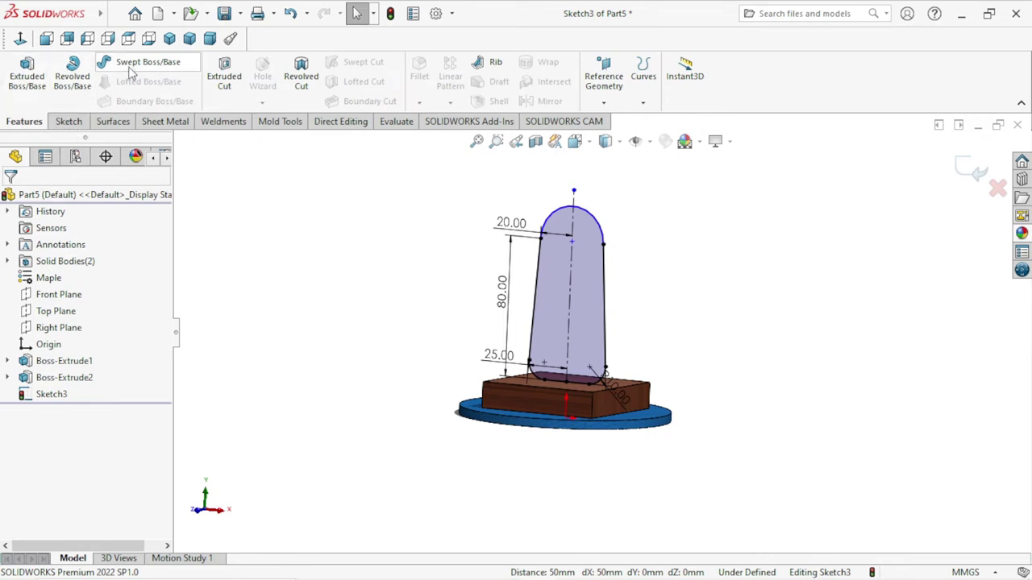
Extrude the stand outline 6 mm deep, starting at a 15.50 mm offset, as Boss-Extrude3
{"action": "left_click", "coordinate": [33, 98]}
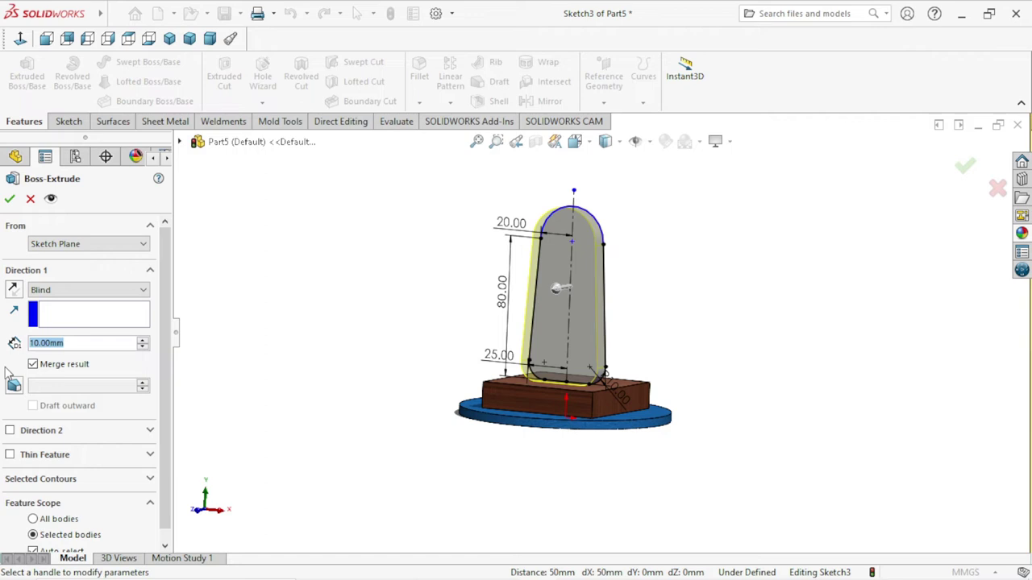
{"action": "type", "text": "6"}
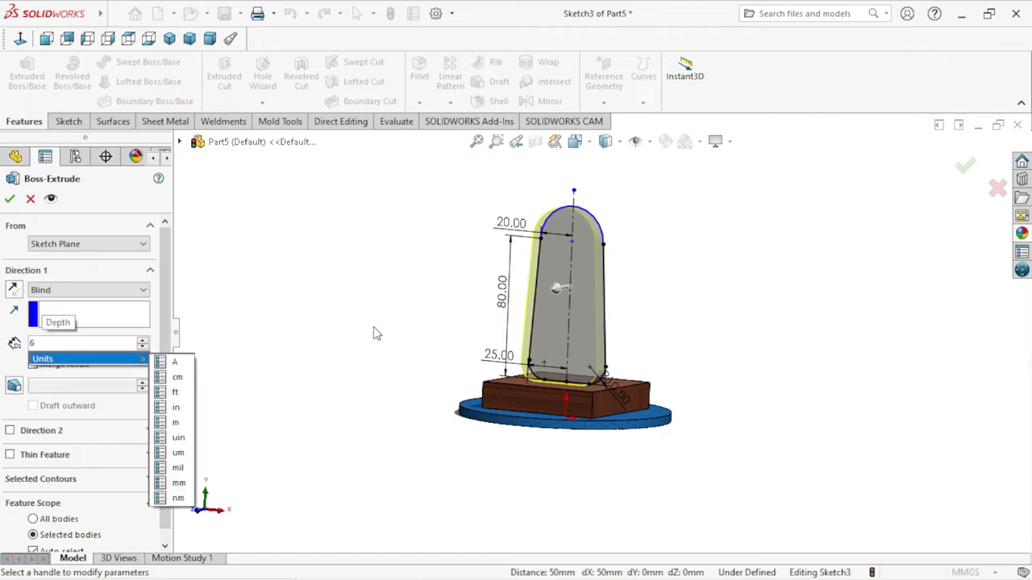
{"action": "key", "text": "Return"}
{"action": "mouse_move", "coordinate": [690, 301]}
{"action": "middle_mouse_down"}
{"action": "mouse_move", "coordinate": [689, 310]}
{"action": "mouse_move", "coordinate": [670, 307]}
{"action": "middle_mouse_up"}
{"action": "left_click", "coordinate": [139, 246]}
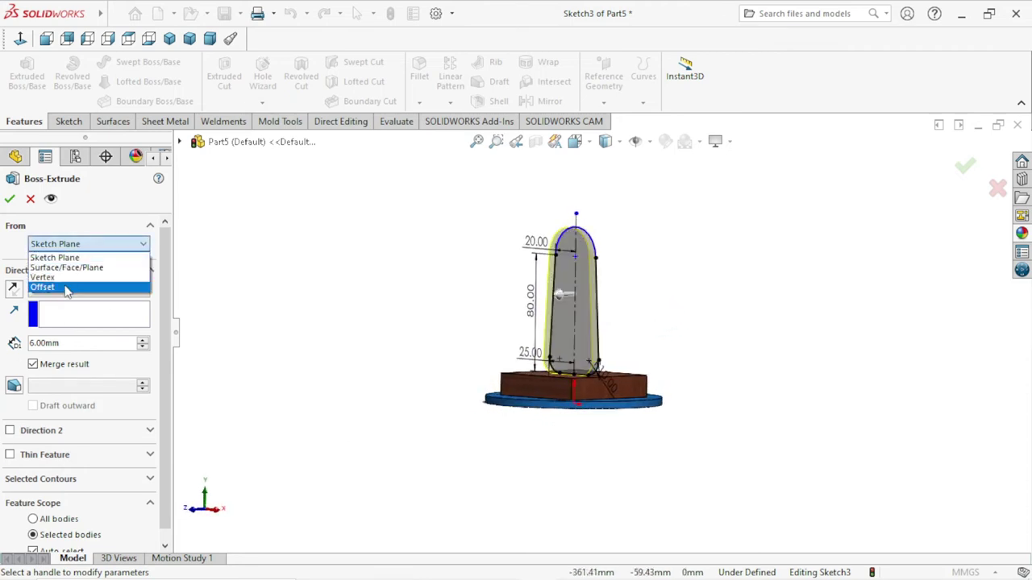
{"action": "left_click", "coordinate": [64, 289]}
{"action": "type", "text": "15."}
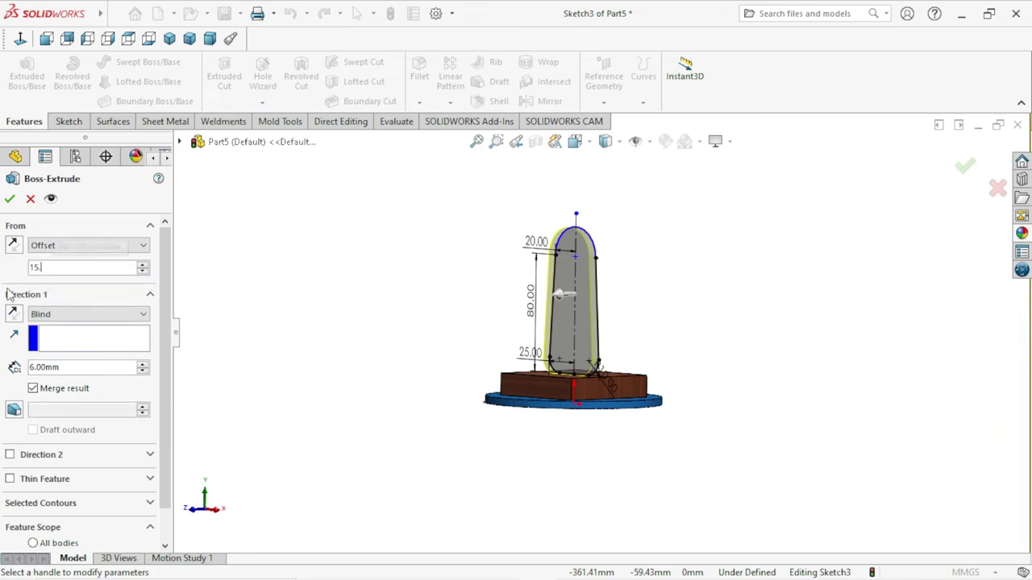
{"action": "type", "text": "5"}
{"action": "key", "text": "Return"}
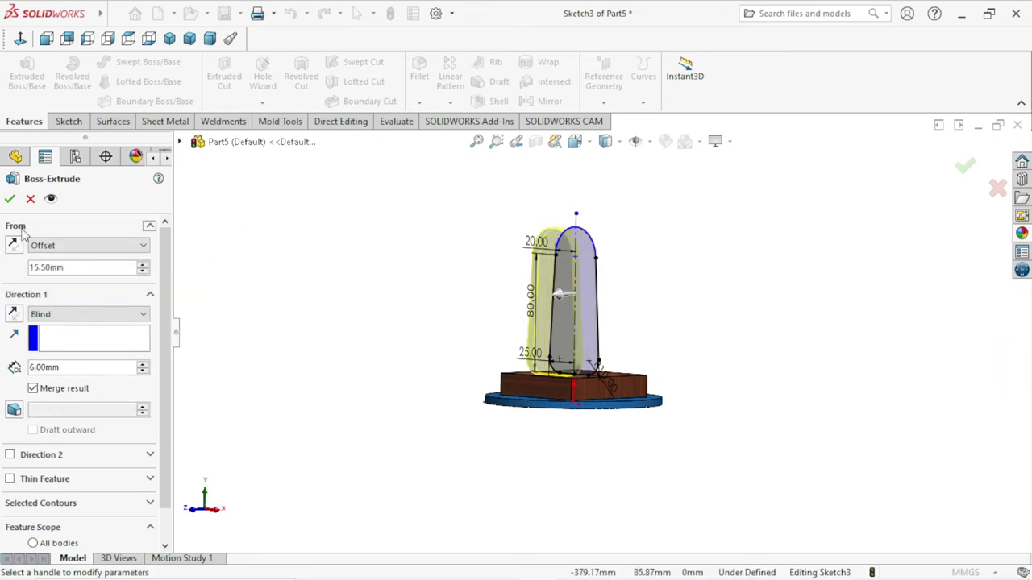
{"action": "left_click", "coordinate": [9, 200]}
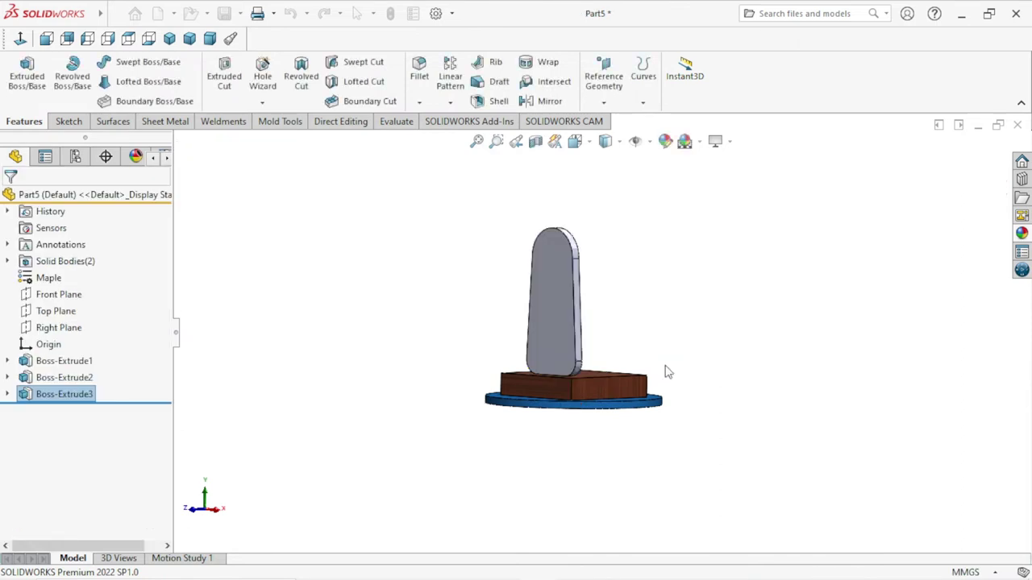
{"action": "mouse_move", "coordinate": [733, 349]}
{"action": "middle_mouse_down"}
{"action": "mouse_move", "coordinate": [659, 319]}
{"action": "mouse_move", "coordinate": [651, 386]}
{"action": "mouse_move", "coordinate": [716, 320]}
{"action": "mouse_move", "coordinate": [743, 377]}
{"action": "mouse_move", "coordinate": [731, 433]}
{"action": "mouse_move", "coordinate": [728, 406]}
{"action": "middle_mouse_up"}
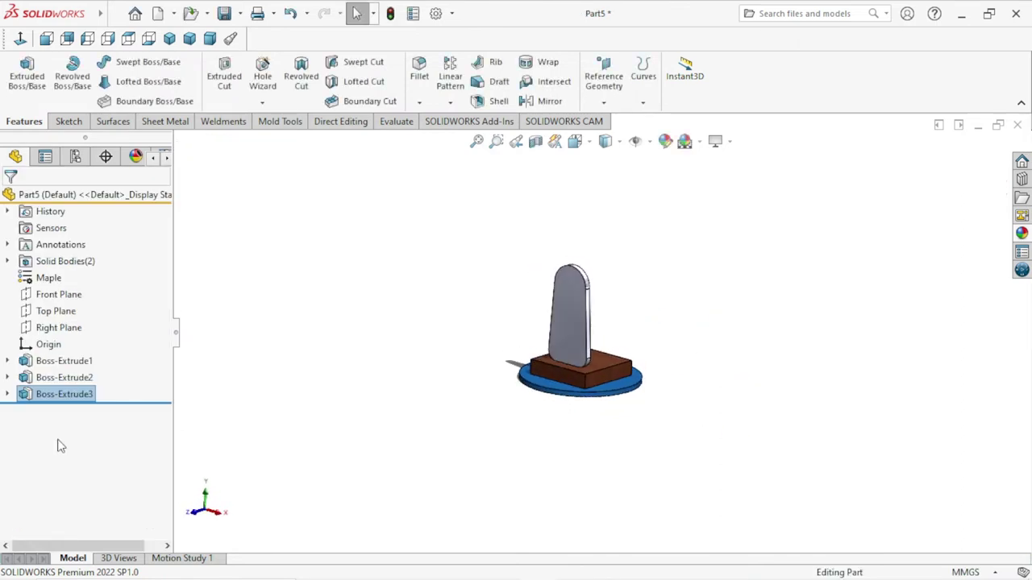
{"action": "left_click", "coordinate": [64, 401]}
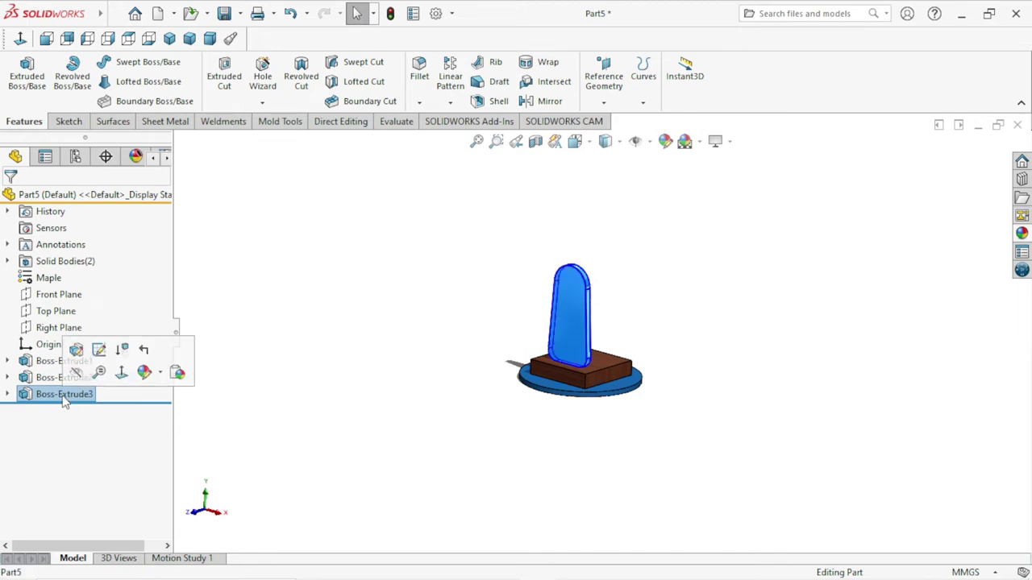
{"action": "left_click", "coordinate": [87, 348]}
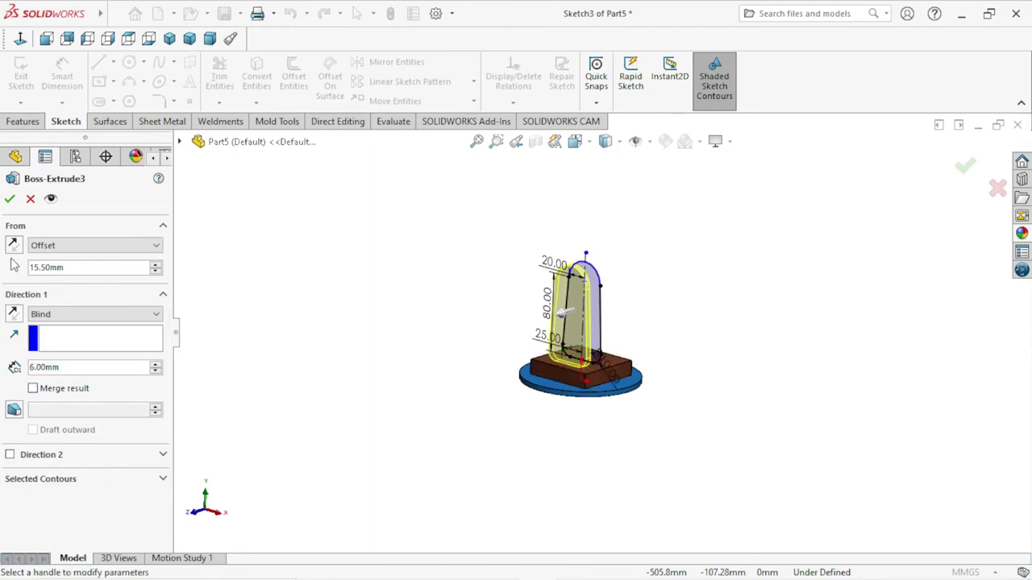
{"action": "left_click", "coordinate": [8, 200]}
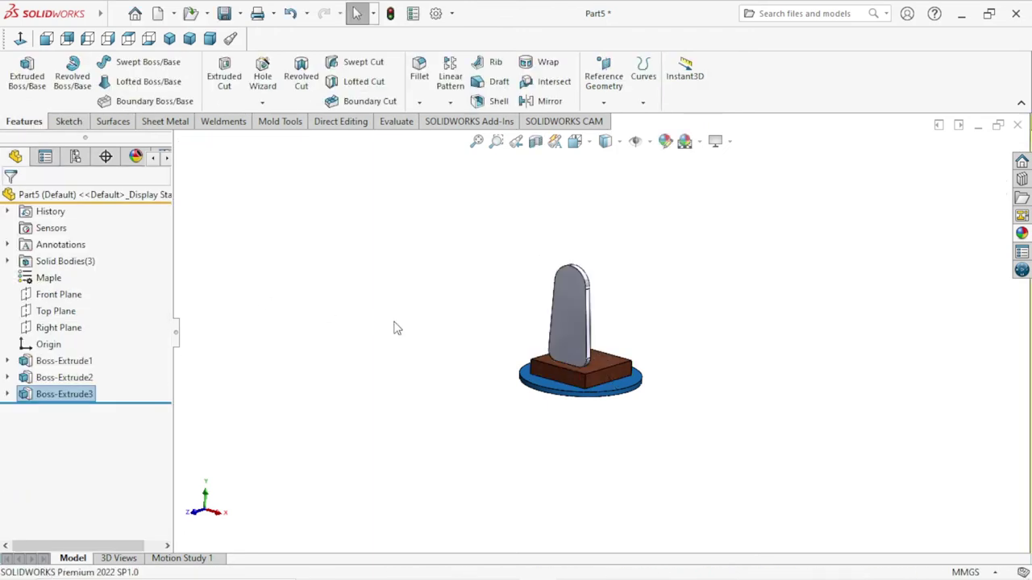
{"action": "scroll", "coordinate": [626, 357], "scroll_direction": "down", "scroll_amount": 3}
{"action": "scroll", "coordinate": [570, 381], "scroll_direction": "down", "scroll_amount": 2}
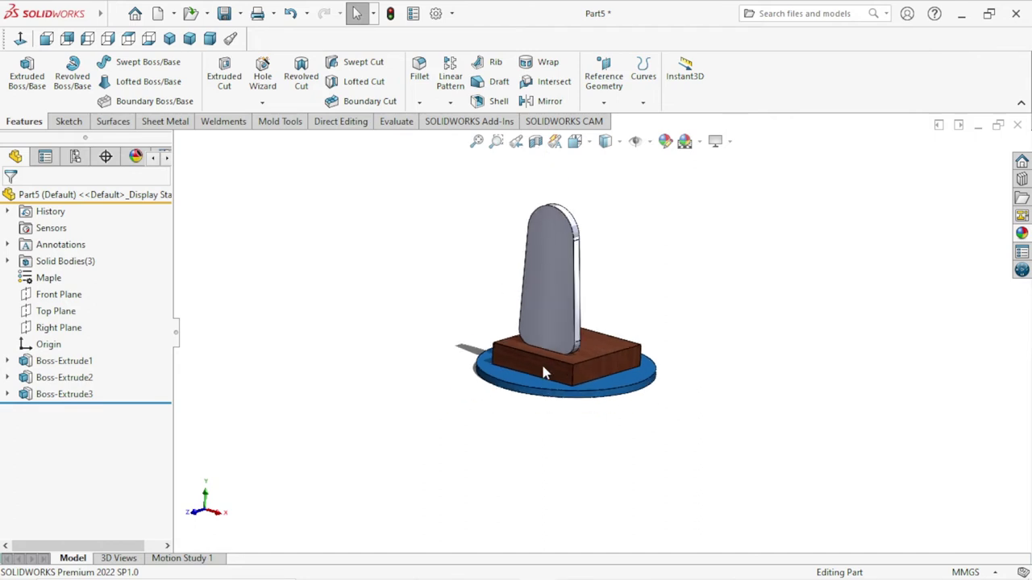
{"action": "mouse_move", "coordinate": [703, 359]}
{"action": "middle_mouse_down"}
{"action": "mouse_move", "coordinate": [636, 325]}
{"action": "mouse_move", "coordinate": [647, 342]}
{"action": "mouse_move", "coordinate": [620, 293]}
{"action": "middle_mouse_up"}
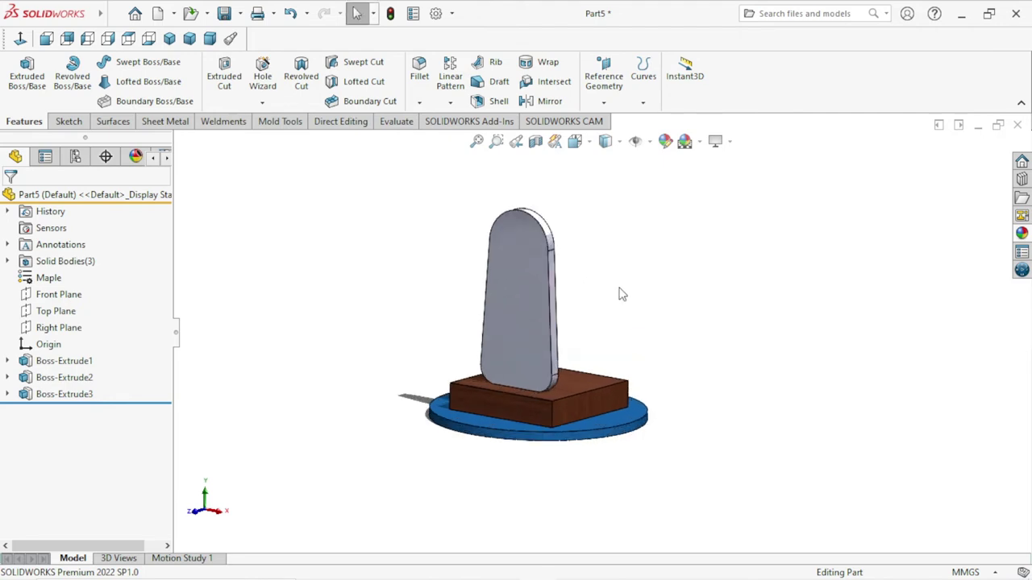
Start a Mirror feature using Front Plane as the mirror plane
{"action": "left_click", "coordinate": [449, 102]}
{"action": "left_click", "coordinate": [476, 157]}
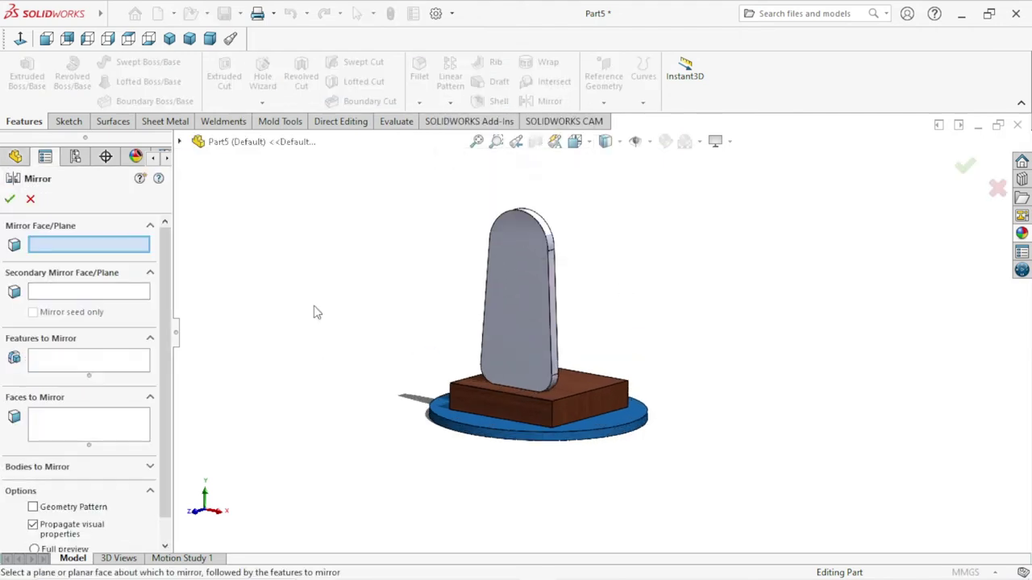
{"action": "left_click", "coordinate": [181, 142]}
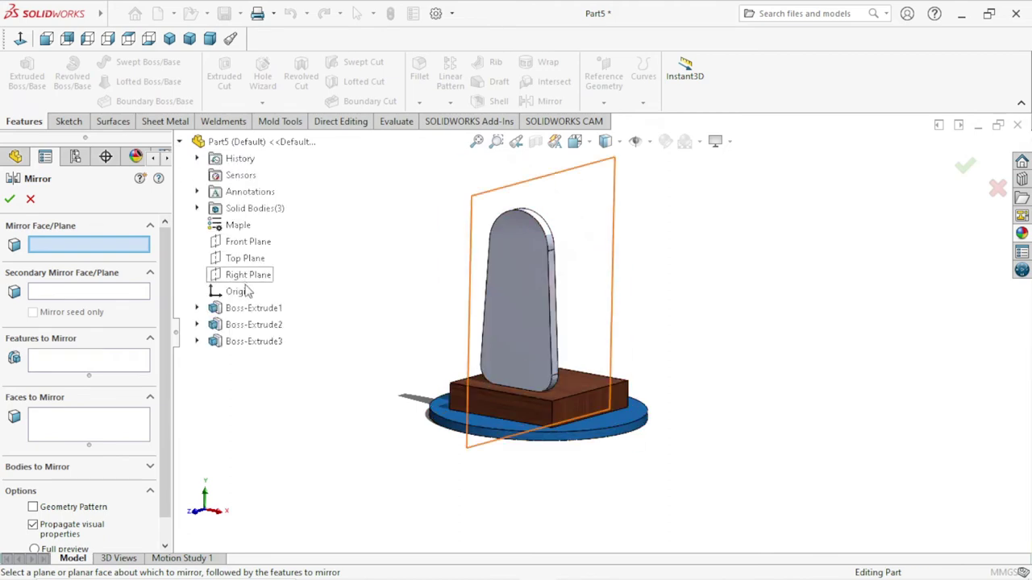
{"action": "left_click", "coordinate": [248, 242]}
{"action": "mouse_move", "coordinate": [739, 247]}
{"action": "middle_mouse_down"}
{"action": "mouse_move", "coordinate": [698, 225]}
{"action": "mouse_move", "coordinate": [728, 212]}
{"action": "middle_mouse_up"}
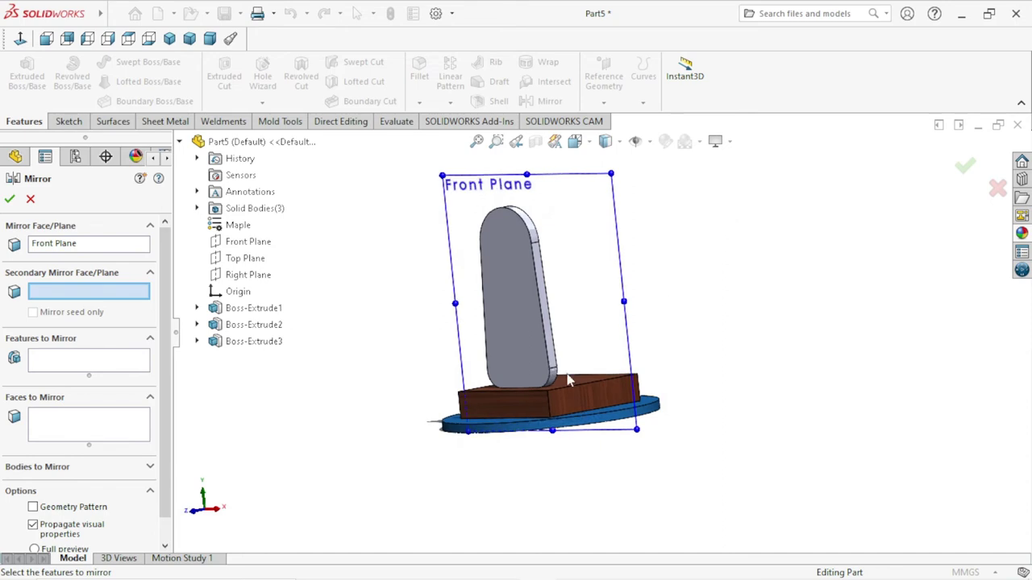
{"action": "scroll", "coordinate": [627, 311], "scroll_direction": "up", "scroll_amount": 2}
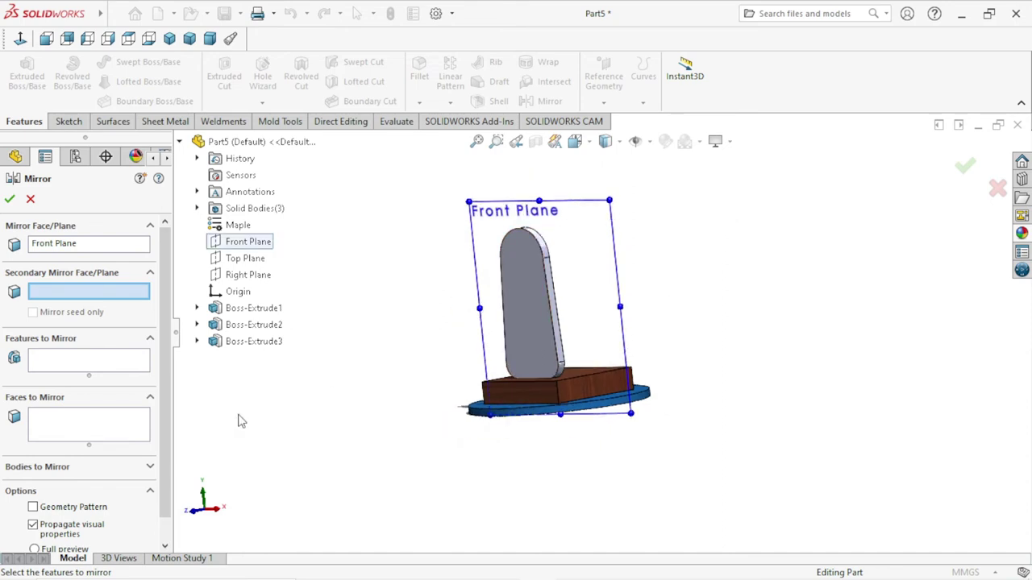
Mirror Boss-Extrude3 across it and confirm, creating Mirror2
{"action": "left_click", "coordinate": [72, 360]}
{"action": "left_click", "coordinate": [245, 341]}
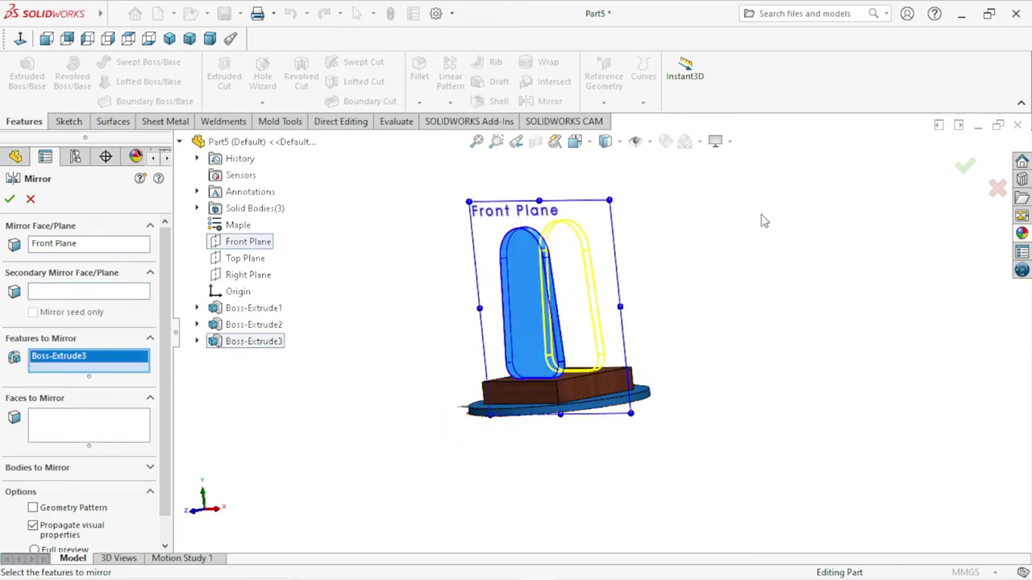
{"action": "middle_click_drag", "start_coordinate": [764, 221], "coordinate": [732, 253]}
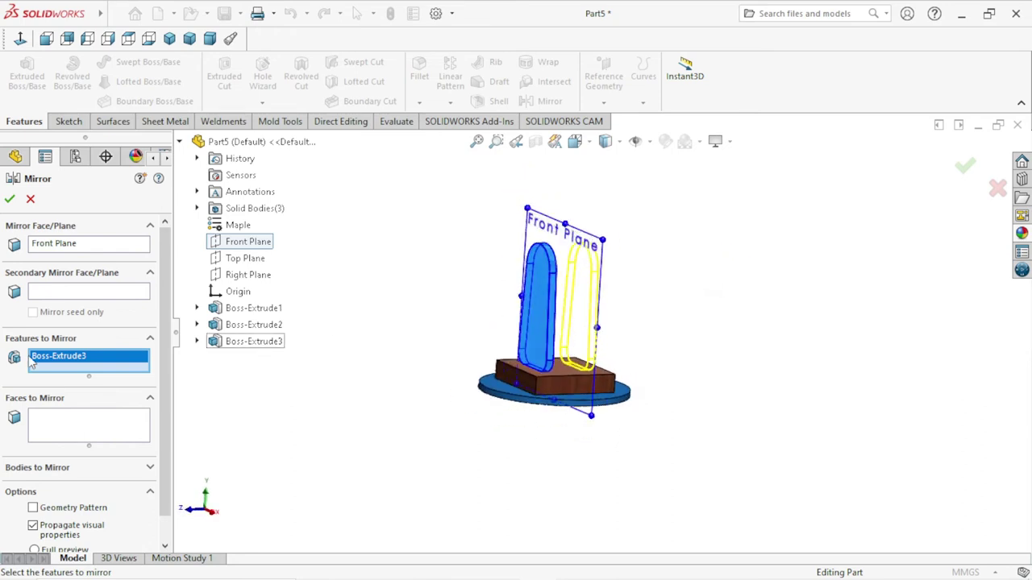
{"action": "left_click", "coordinate": [10, 202]}
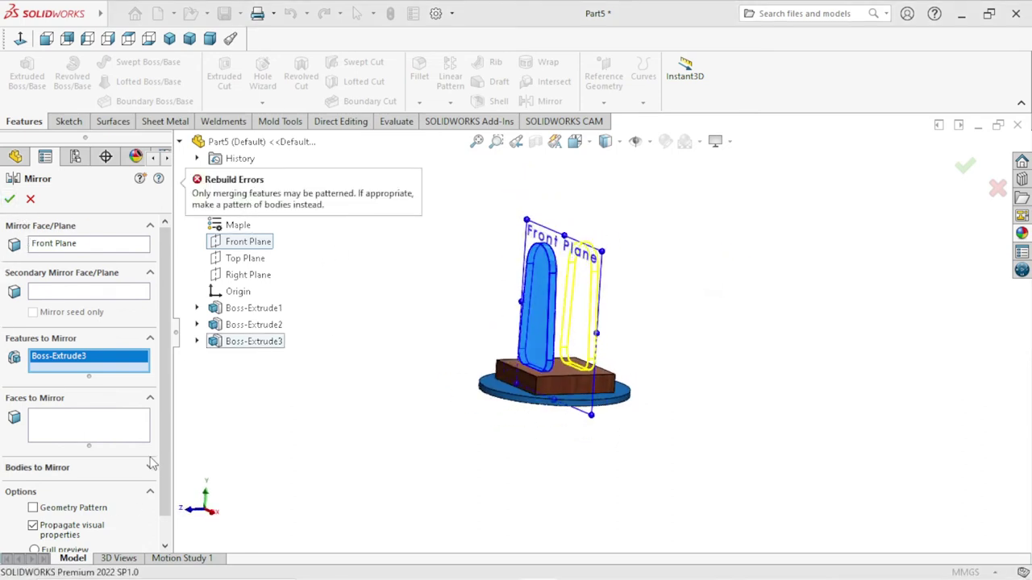
{"action": "left_click_drag", "start_coordinate": [165, 468], "coordinate": [167, 497]}
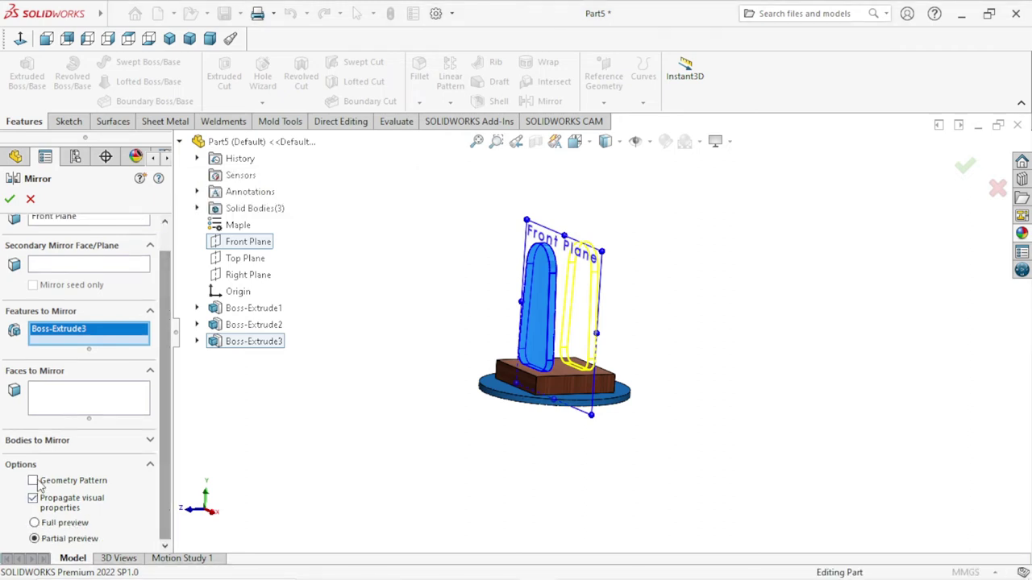
{"action": "left_click", "coordinate": [9, 200]}
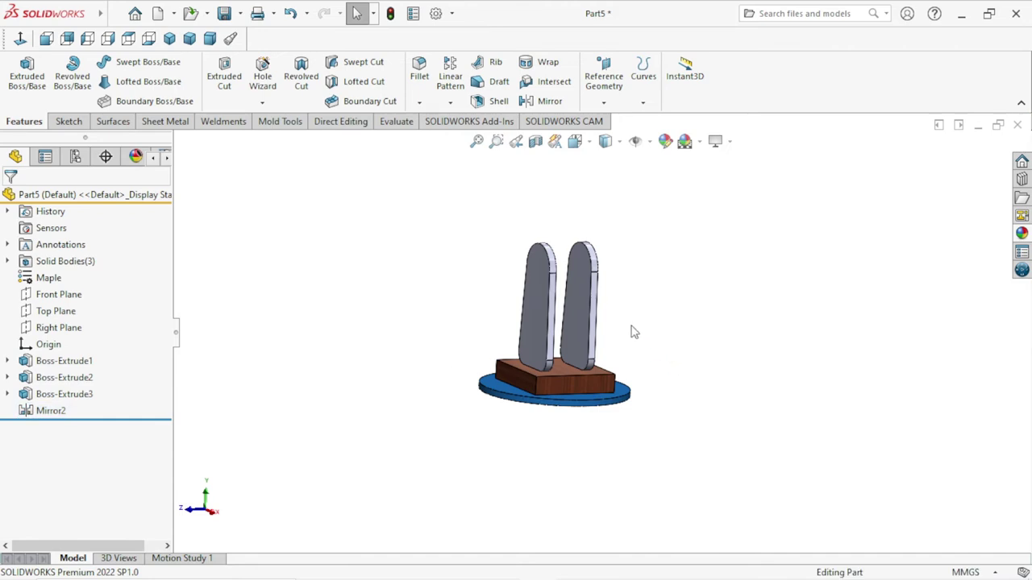
{"action": "scroll", "coordinate": [628, 334], "scroll_direction": "down", "scroll_amount": 3}
Select Boss-Extrude3 and Mirror2 together and open the Appearances, Scenes, and Decals library
{"action": "mouse_move", "coordinate": [620, 345]}
{"action": "middle_mouse_down"}
{"action": "mouse_move", "coordinate": [650, 290]}
{"action": "mouse_move", "coordinate": [649, 331]}
{"action": "middle_mouse_up"}
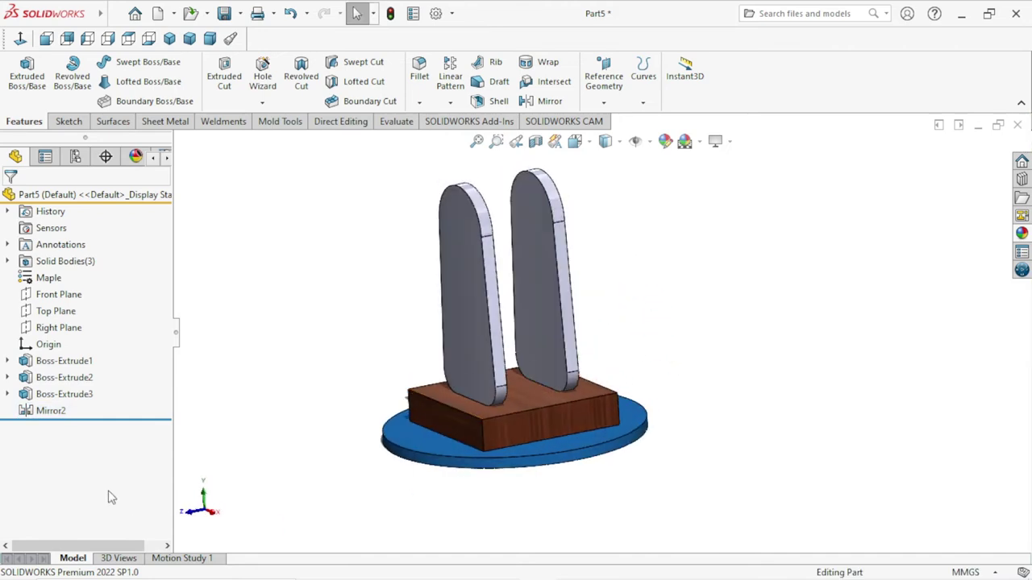
{"action": "left_click", "coordinate": [53, 394]}
{"action": "left_click", "coordinate": [50, 410], "text": "ctrl"}
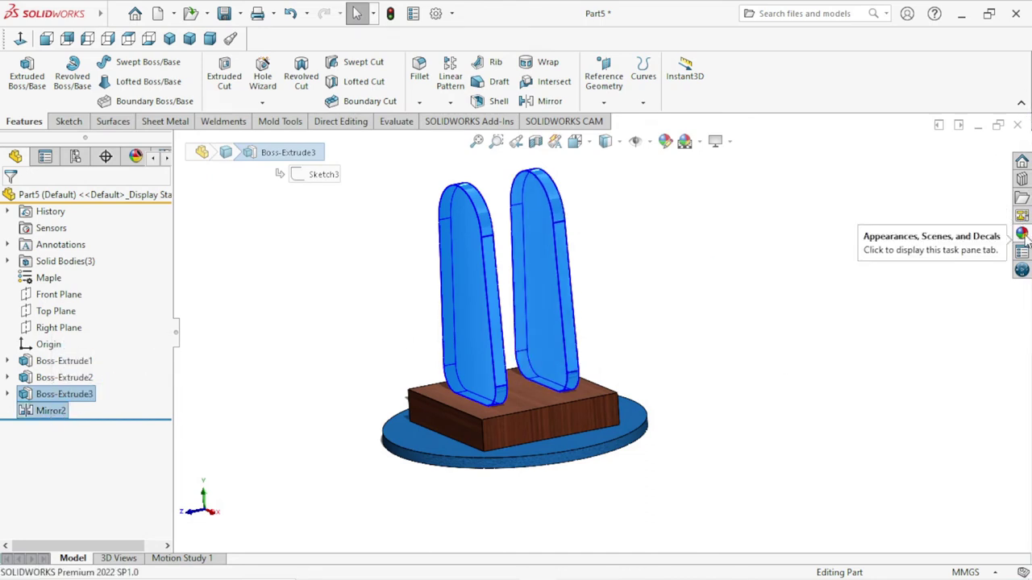
{"action": "left_click", "coordinate": [1022, 234]}
{"action": "scroll", "coordinate": [904, 228], "scroll_direction": "up", "scroll_amount": 2}
Apply the Solid Pink appearance to both fins, Boss-Extrude3 and Mirror2
{"action": "scroll", "coordinate": [905, 228], "scroll_direction": "up", "scroll_amount": 5}
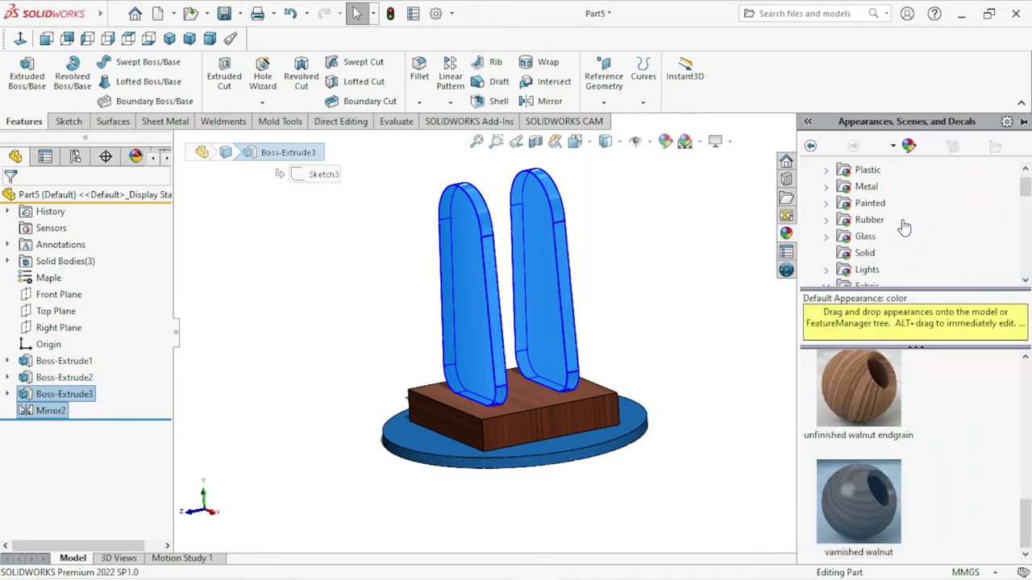
{"action": "scroll", "coordinate": [905, 228], "scroll_direction": "up", "scroll_amount": 1}
{"action": "left_click", "coordinate": [864, 269]}
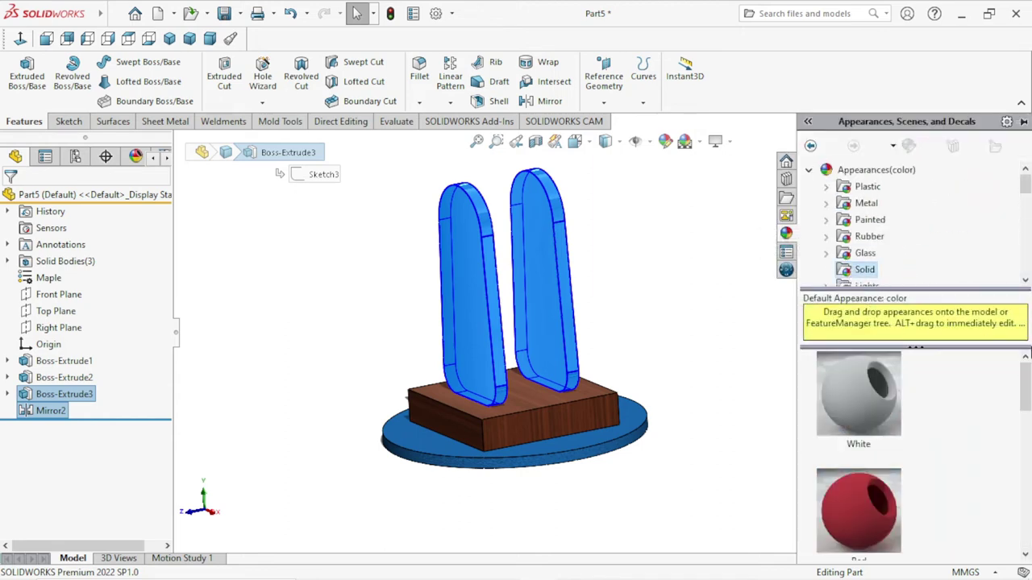
{"action": "left_click_drag", "start_coordinate": [1027, 371], "coordinate": [1027, 510]}
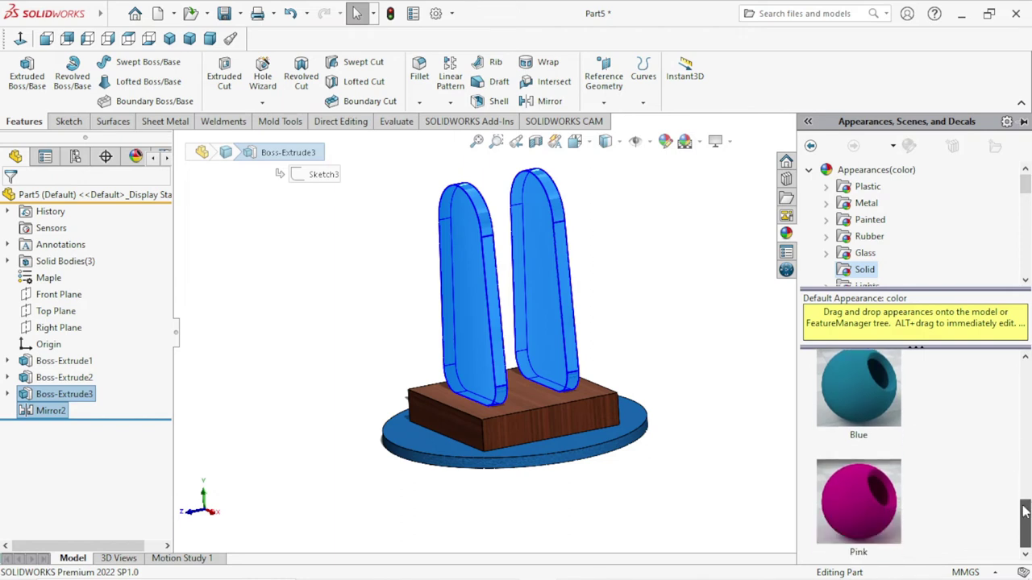
{"action": "left_click", "coordinate": [825, 513]}
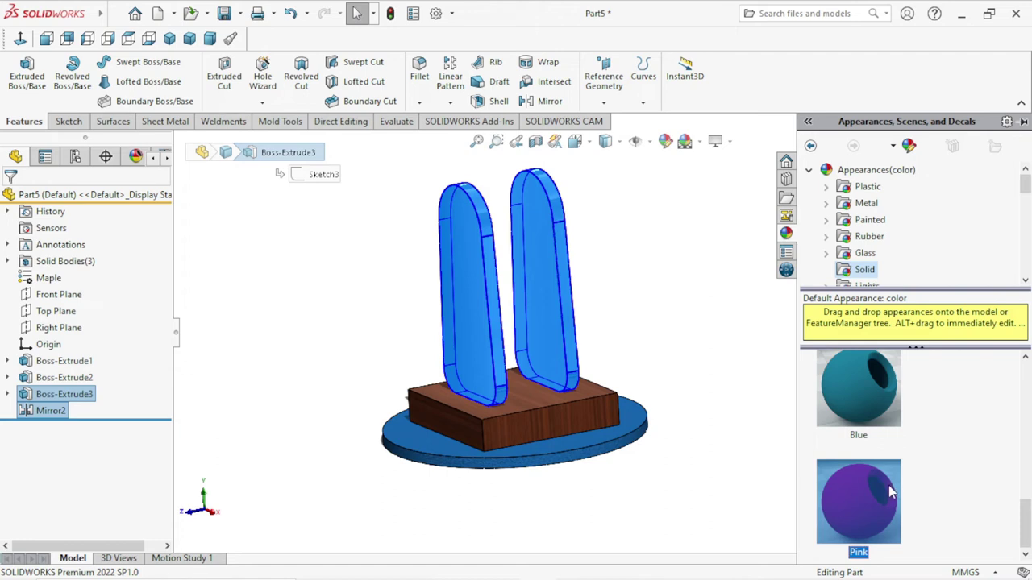
{"action": "left_click_drag", "start_coordinate": [890, 492], "coordinate": [552, 250]}
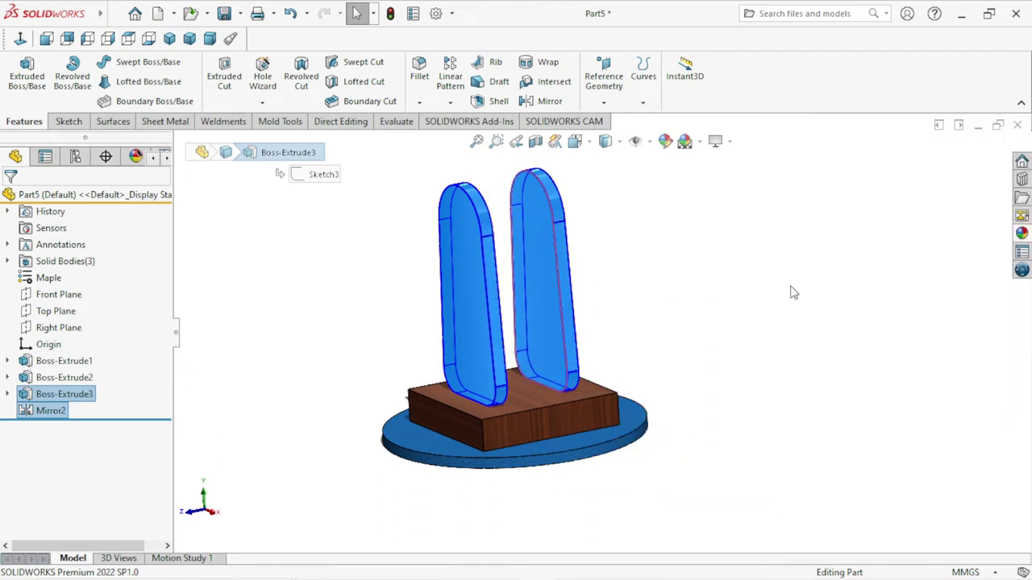
{"action": "left_click", "coordinate": [642, 378]}
{"action": "scroll", "coordinate": [588, 375], "scroll_direction": "up", "scroll_amount": 2}
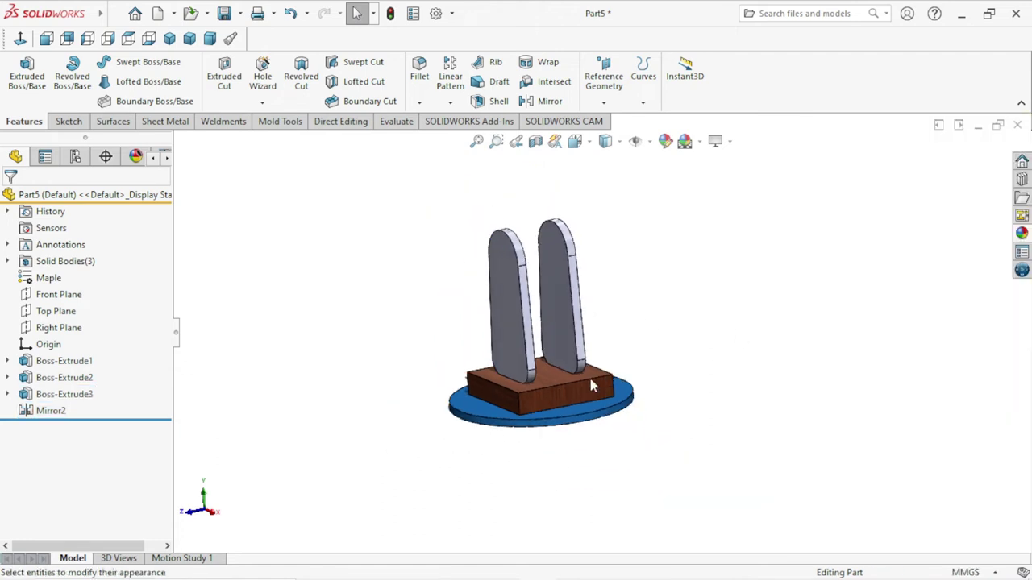
{"action": "scroll", "coordinate": [483, 403], "scroll_direction": "down", "scroll_amount": 1}
{"action": "left_click", "coordinate": [50, 394]}
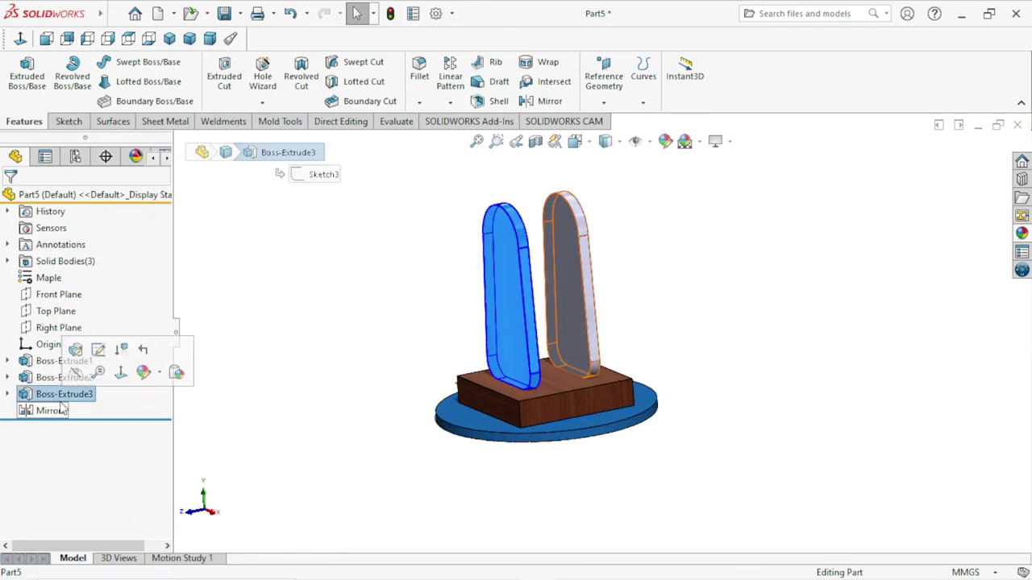
{"action": "left_click", "coordinate": [56, 412], "text": "ctrl"}
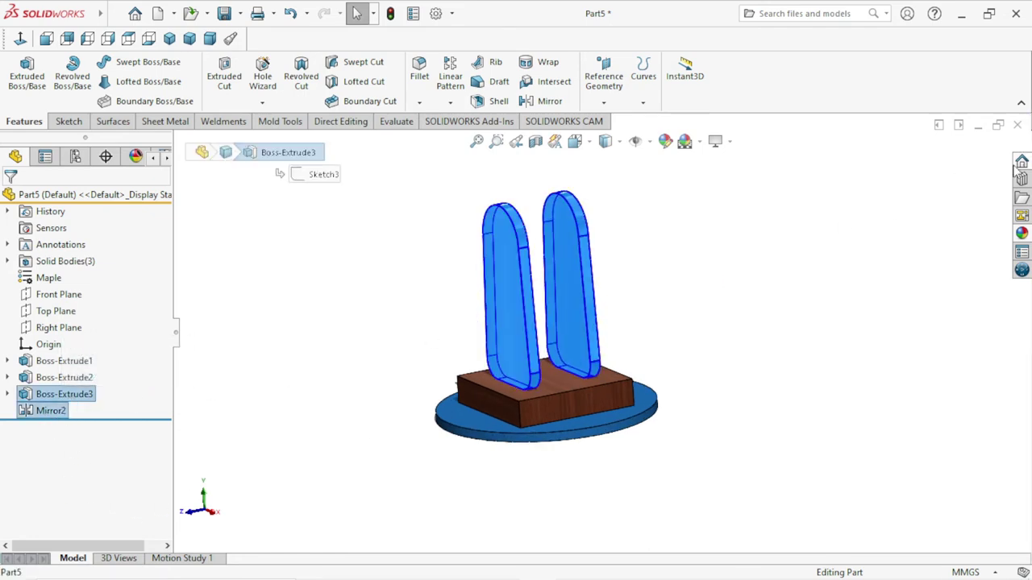
{"action": "left_click", "coordinate": [1021, 233]}
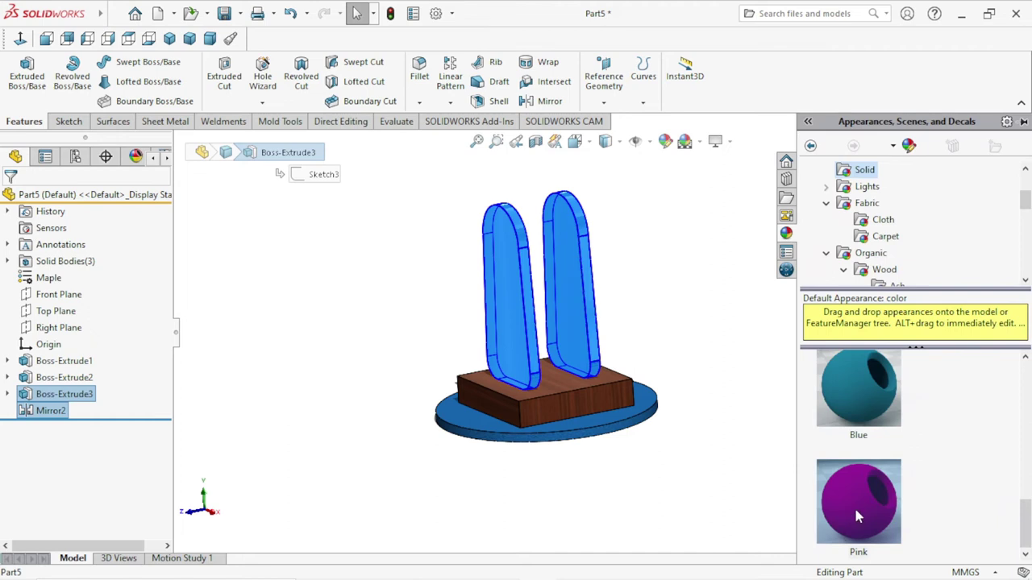
{"action": "double_click", "coordinate": [857, 502]}
Select the front fin's flat face for a new sketch
{"action": "scroll", "coordinate": [603, 410], "scroll_direction": "up", "scroll_amount": 2}
{"action": "scroll", "coordinate": [585, 317], "scroll_direction": "down", "scroll_amount": 2}
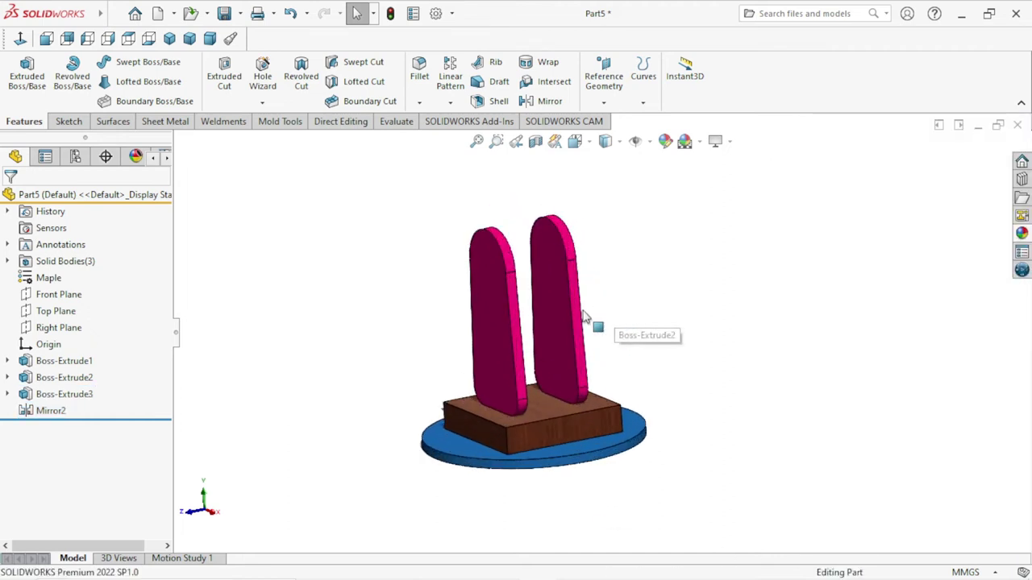
{"action": "scroll", "coordinate": [585, 317], "scroll_direction": "down", "scroll_amount": 2}
{"action": "scroll", "coordinate": [599, 352], "scroll_direction": "up", "scroll_amount": 2}
{"action": "mouse_move", "coordinate": [599, 352]}
{"action": "middle_mouse_down"}
{"action": "mouse_move", "coordinate": [611, 372]}
{"action": "mouse_move", "coordinate": [652, 295]}
{"action": "mouse_move", "coordinate": [621, 357]}
{"action": "mouse_move", "coordinate": [631, 352]}
{"action": "middle_mouse_up"}
{"action": "scroll", "coordinate": [548, 382], "scroll_direction": "down", "scroll_amount": 2}
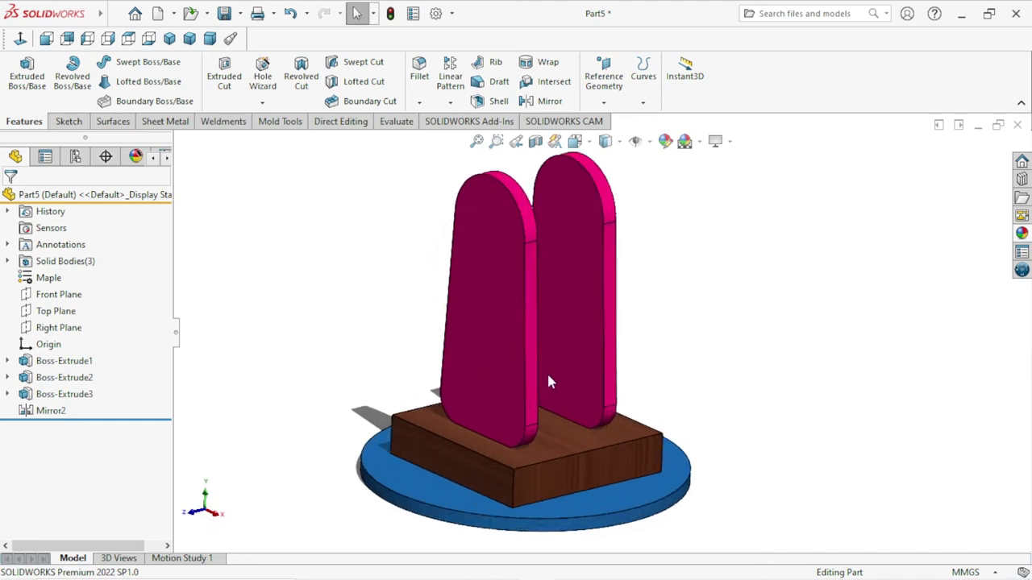
{"action": "scroll", "coordinate": [548, 382], "scroll_direction": "up", "scroll_amount": 2}
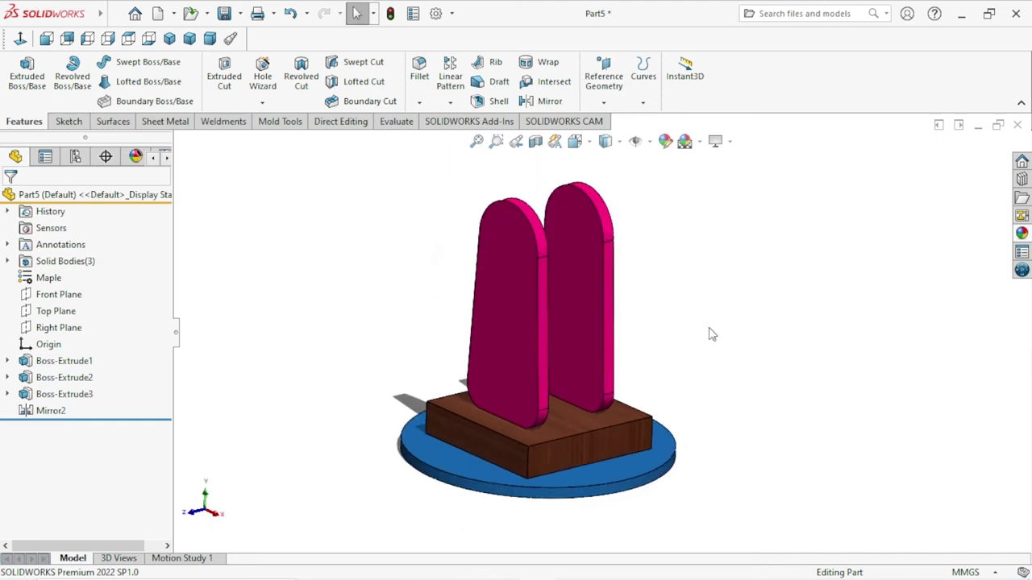
{"action": "left_click", "coordinate": [516, 244]}
Sketch a circle near the rounded top of the fin face, viewed face-on
{"action": "left_click", "coordinate": [582, 191]}
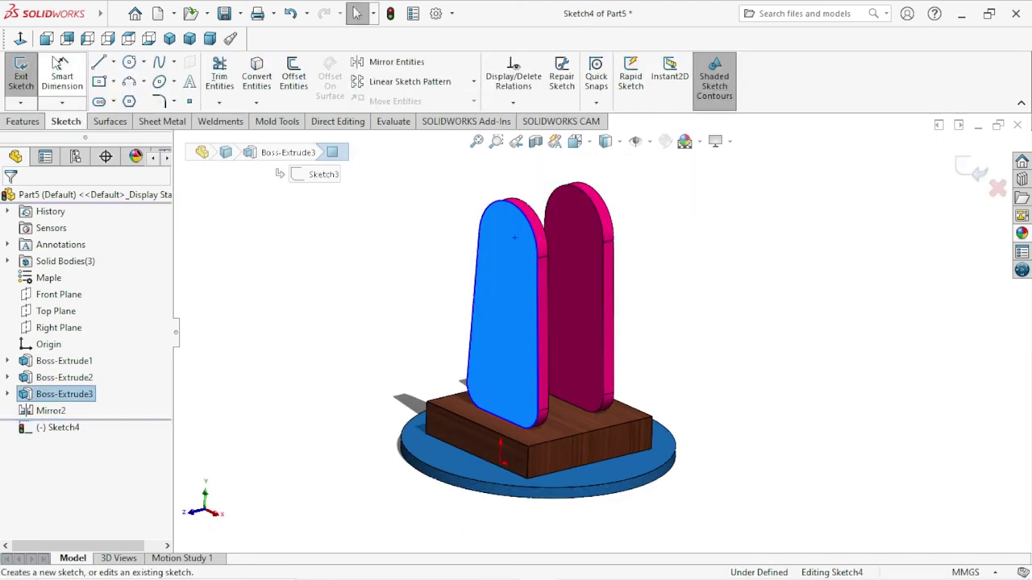
{"action": "key", "text": "ctrl+8"}
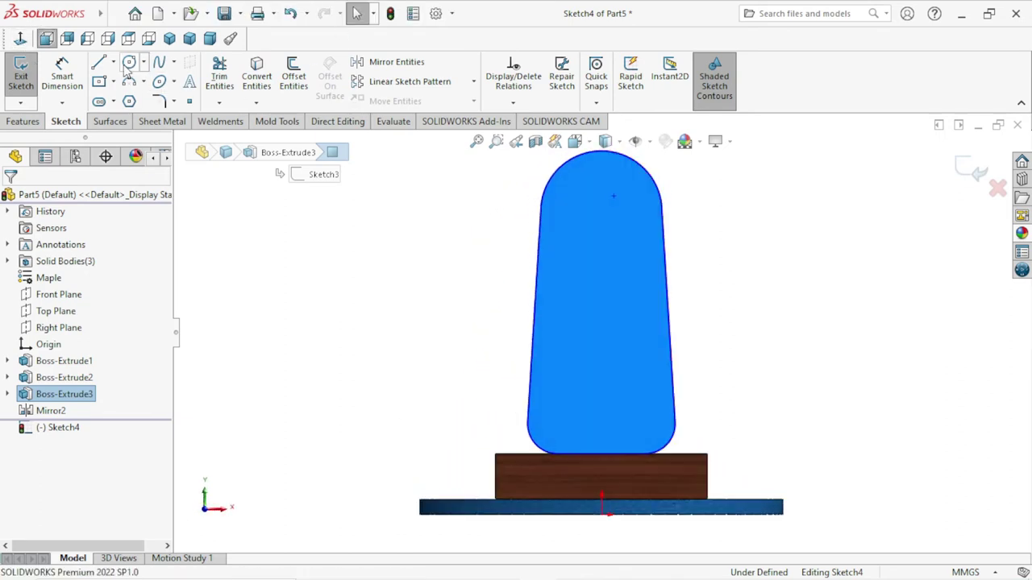
{"action": "left_click", "coordinate": [128, 64]}
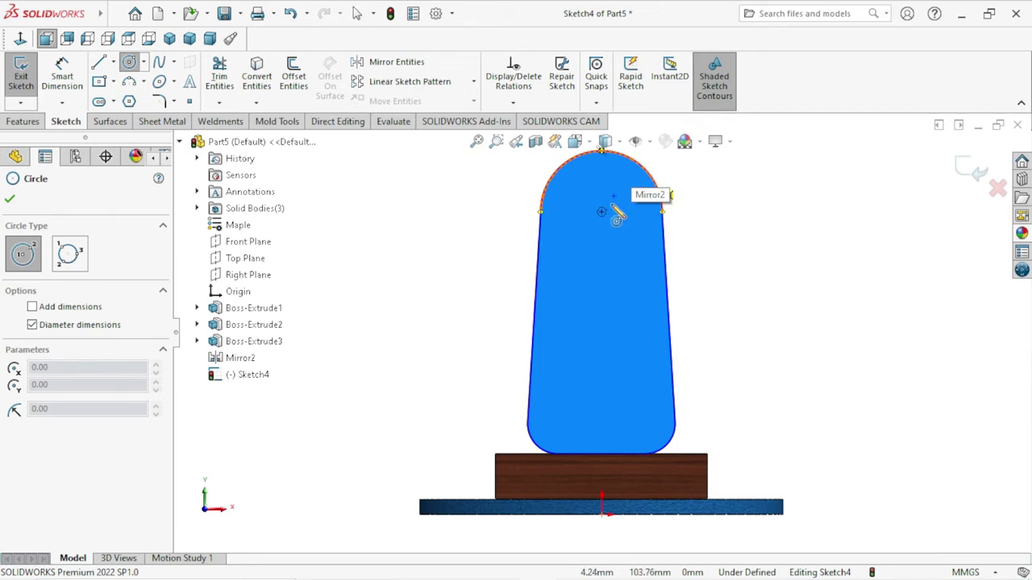
{"action": "left_click", "coordinate": [600, 212]}
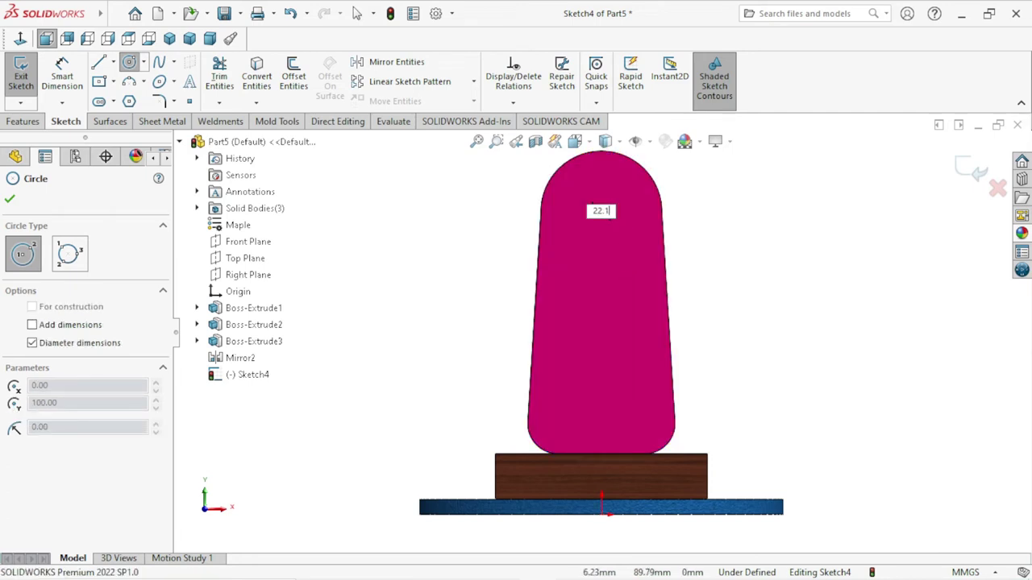
{"action": "key", "text": "Return"}
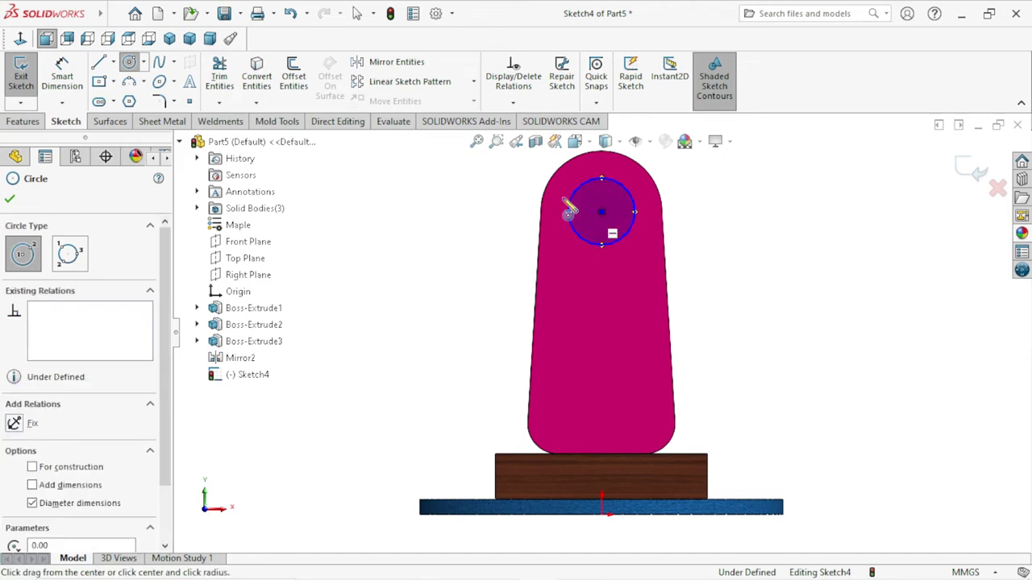
Cut the circle Through All as Cut-Extrude1, boring a hole through both pink supports
{"action": "left_click", "coordinate": [42, 121]}
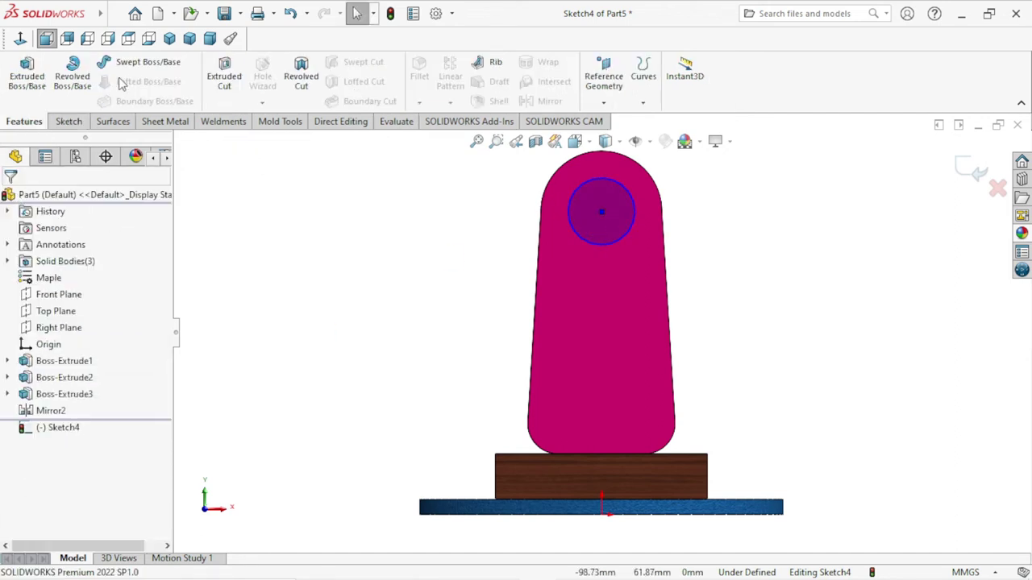
{"action": "left_click", "coordinate": [224, 77]}
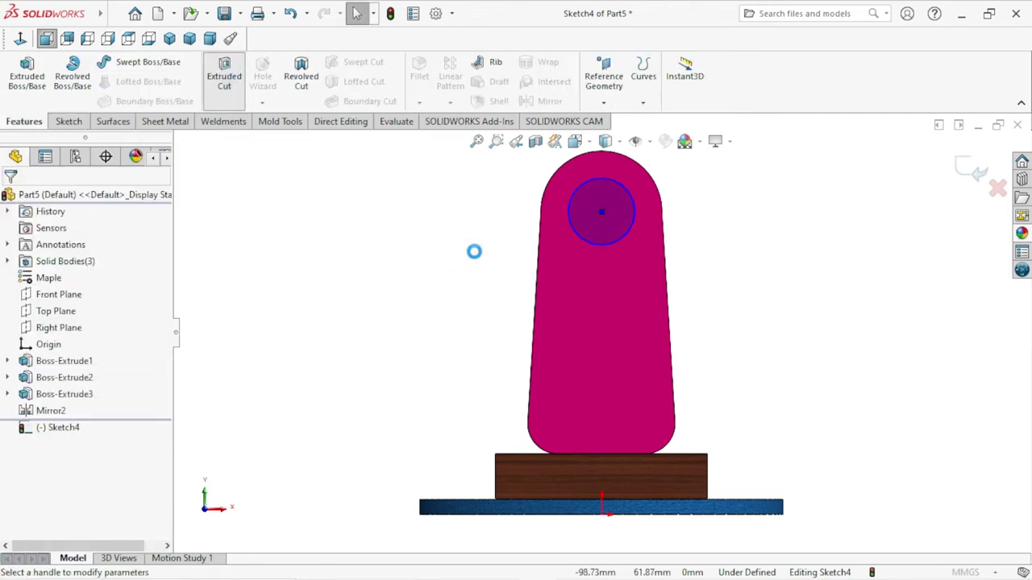
{"action": "left_click", "coordinate": [130, 292]}
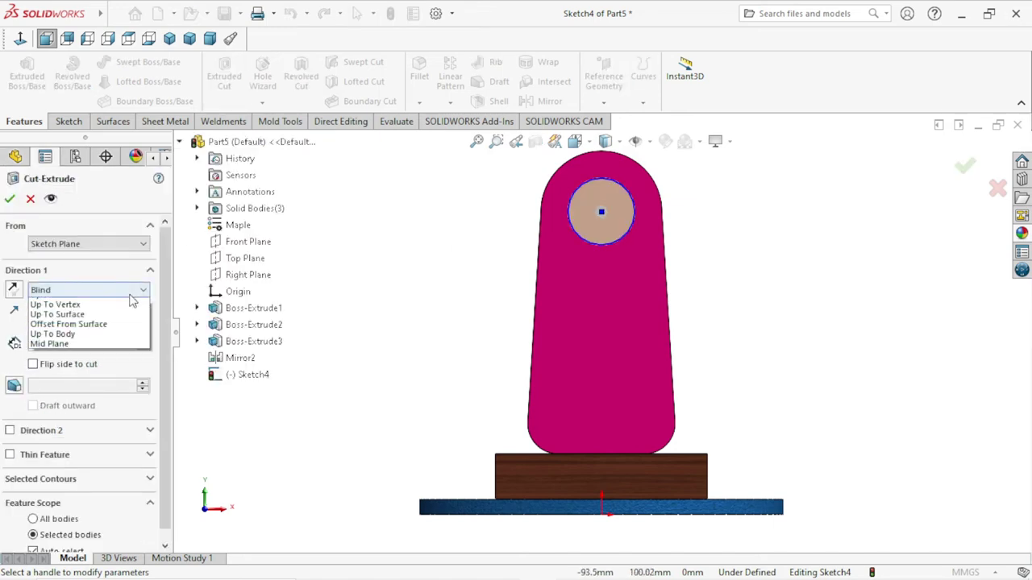
{"action": "left_click", "coordinate": [53, 311]}
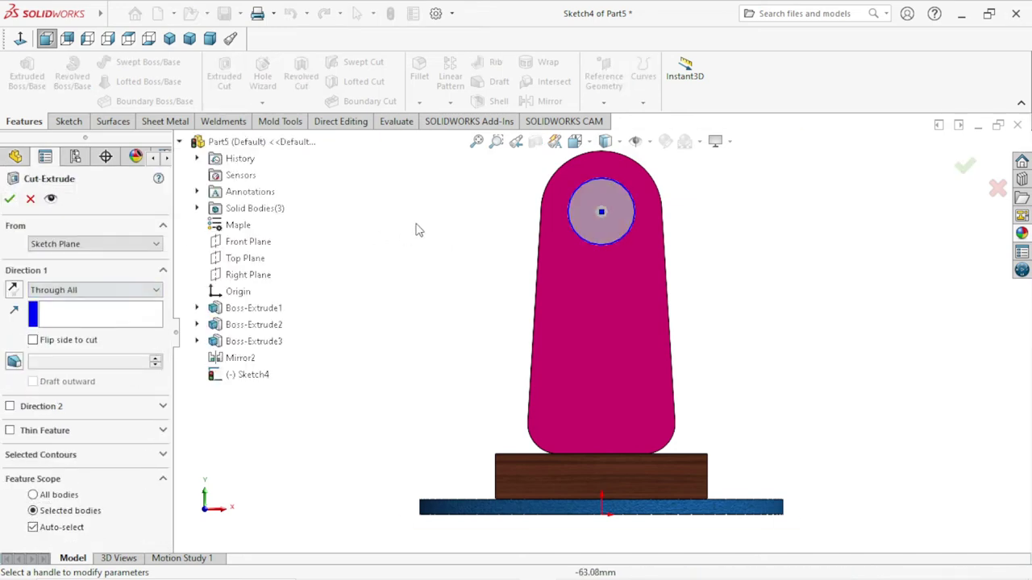
{"action": "scroll", "coordinate": [693, 274], "scroll_direction": "up", "scroll_amount": 3}
{"action": "mouse_move", "coordinate": [704, 265]}
{"action": "middle_mouse_down"}
{"action": "mouse_move", "coordinate": [599, 330]}
{"action": "mouse_move", "coordinate": [612, 330]}
{"action": "mouse_move", "coordinate": [15, 289]}
{"action": "middle_mouse_up"}
{"action": "left_click", "coordinate": [10, 199]}
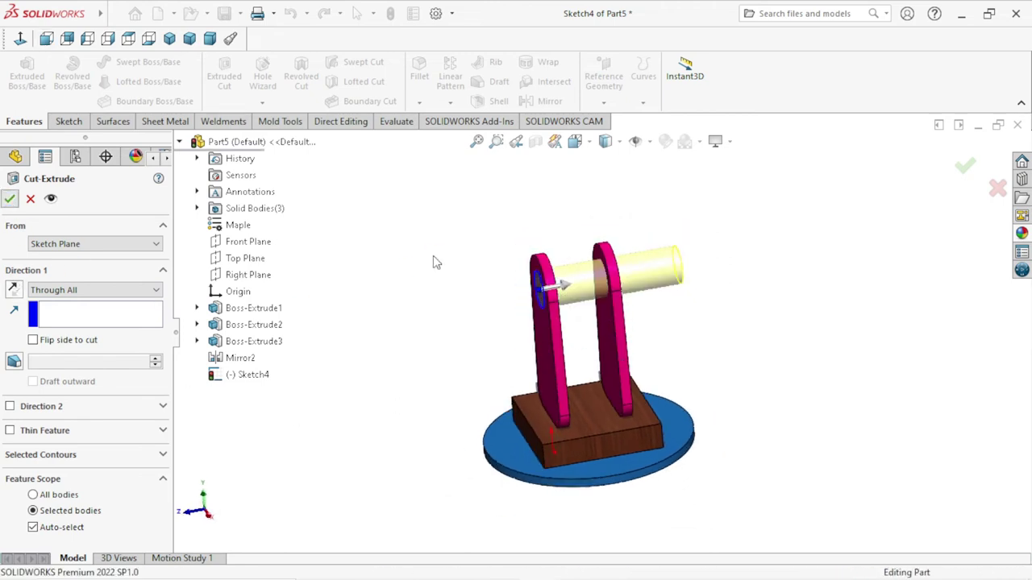
{"action": "scroll", "coordinate": [575, 293], "scroll_direction": "down", "scroll_amount": 3}
Colour the Cut-Extrude1 hole faces pink to match the supports
{"action": "scroll", "coordinate": [618, 293], "scroll_direction": "down", "scroll_amount": 1}
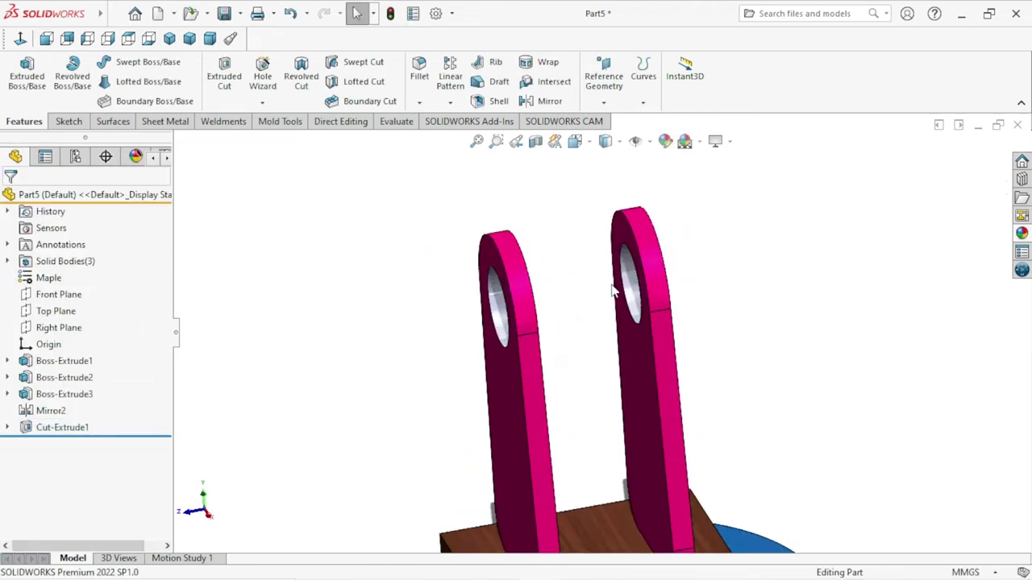
{"action": "mouse_move", "coordinate": [618, 292]}
{"action": "middle_mouse_down"}
{"action": "mouse_move", "coordinate": [806, 233]}
{"action": "mouse_move", "coordinate": [880, 175]}
{"action": "middle_mouse_up"}
{"action": "scroll", "coordinate": [578, 430], "scroll_direction": "up", "scroll_amount": 3}
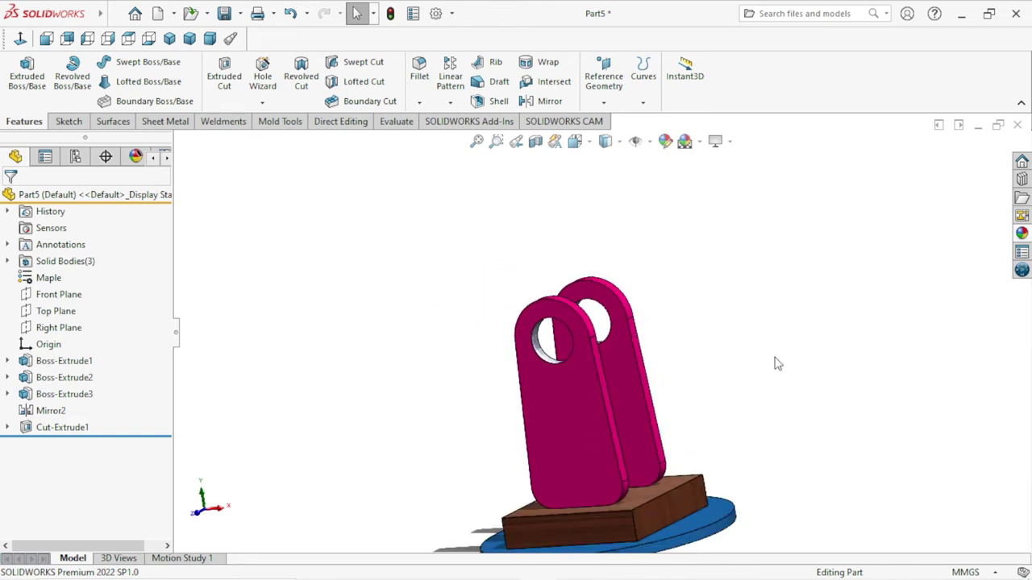
{"action": "mouse_move", "coordinate": [776, 362]}
{"action": "middle_mouse_down"}
{"action": "mouse_move", "coordinate": [698, 366]}
{"action": "mouse_move", "coordinate": [791, 394]}
{"action": "mouse_move", "coordinate": [750, 384]}
{"action": "mouse_move", "coordinate": [704, 343]}
{"action": "middle_mouse_up"}
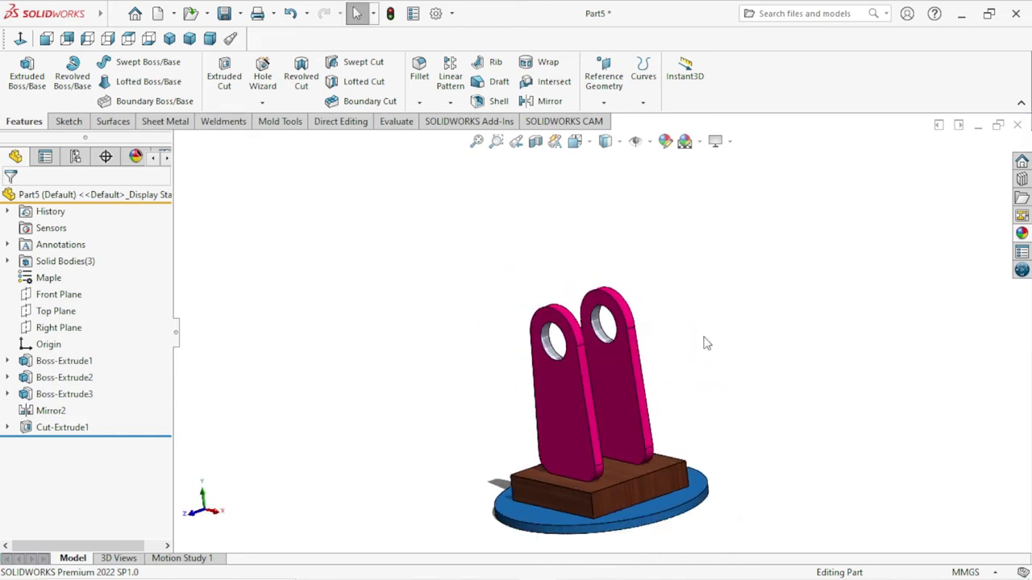
{"action": "scroll", "coordinate": [669, 379], "scroll_direction": "up", "scroll_amount": 2}
{"action": "scroll", "coordinate": [674, 380], "scroll_direction": "down", "scroll_amount": 2}
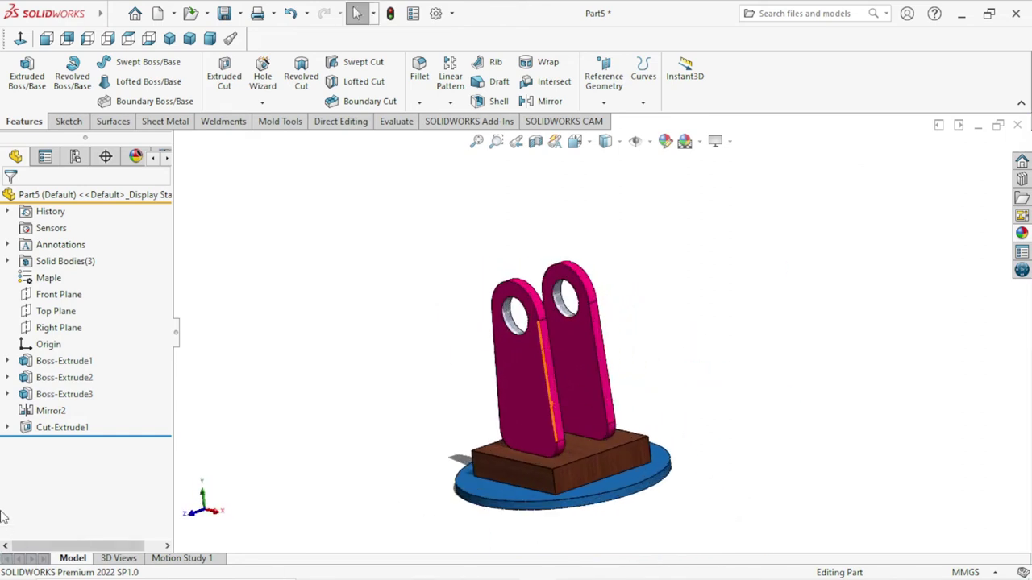
{"action": "left_click", "coordinate": [67, 432]}
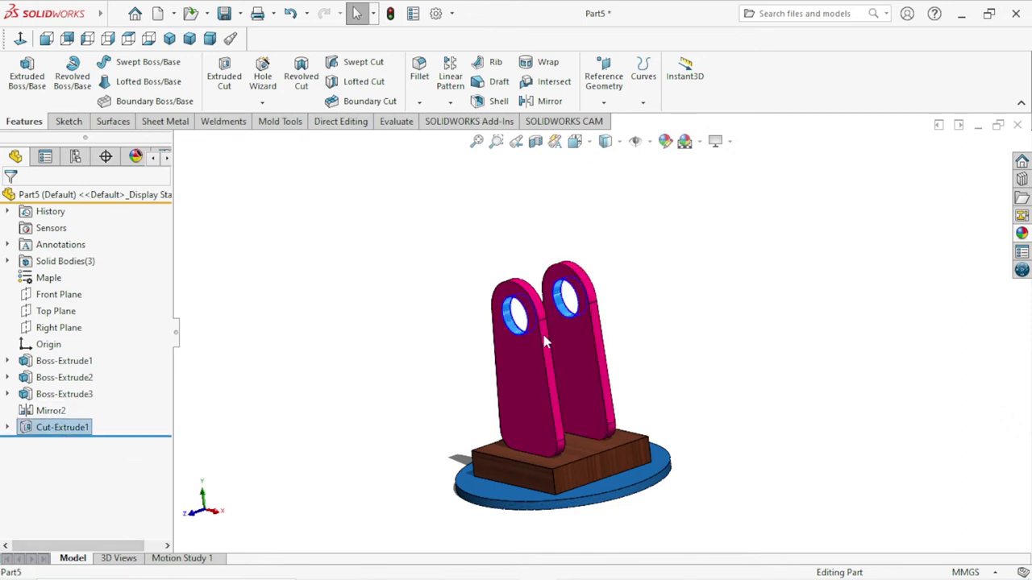
{"action": "left_click", "coordinate": [1021, 233]}
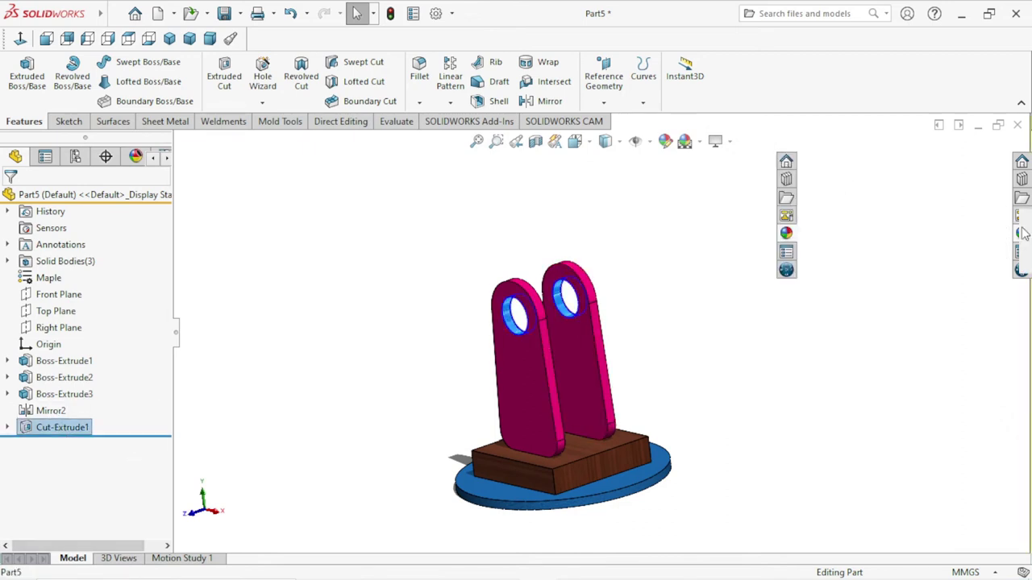
{"action": "left_click", "coordinate": [870, 522]}
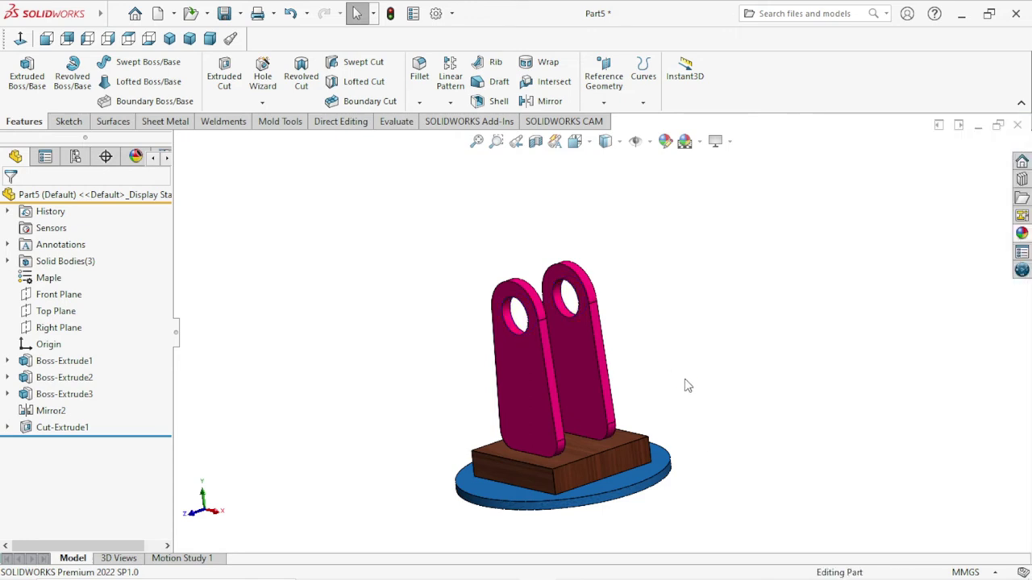
Orbit around the stand to inspect the pink holes and the blue base
{"action": "mouse_move", "coordinate": [684, 385]}
{"action": "middle_mouse_down"}
{"action": "mouse_move", "coordinate": [570, 335]}
{"action": "mouse_move", "coordinate": [601, 276]}
{"action": "mouse_move", "coordinate": [607, 302]}
{"action": "middle_mouse_up"}
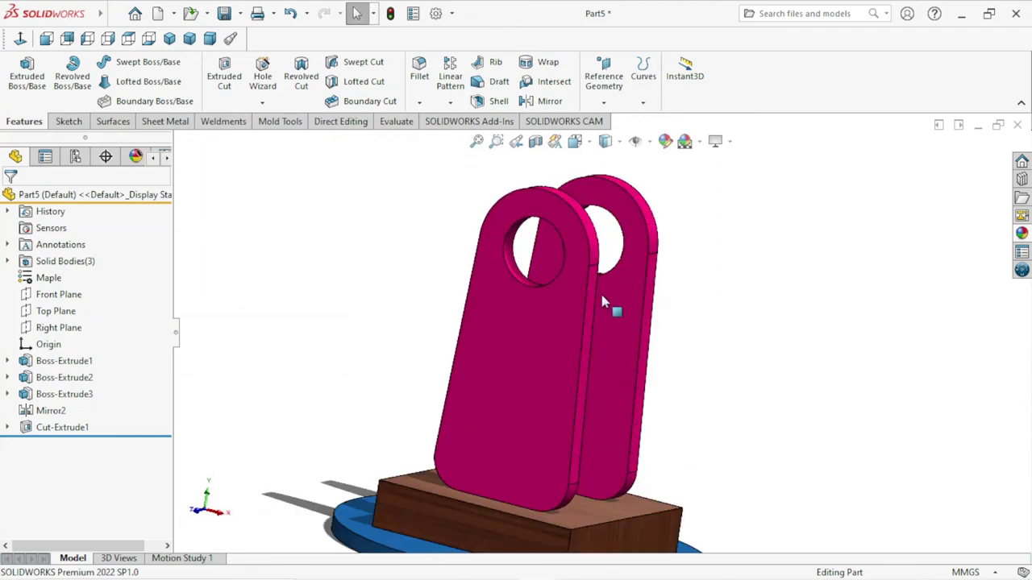
{"action": "mouse_move", "coordinate": [790, 275]}
{"action": "middle_mouse_down"}
{"action": "mouse_move", "coordinate": [658, 246]}
{"action": "mouse_move", "coordinate": [682, 340]}
{"action": "mouse_move", "coordinate": [709, 371]}
{"action": "mouse_move", "coordinate": [629, 362]}
{"action": "middle_mouse_up"}
{"action": "middle_click_drag", "start_coordinate": [567, 356], "coordinate": [588, 385]}
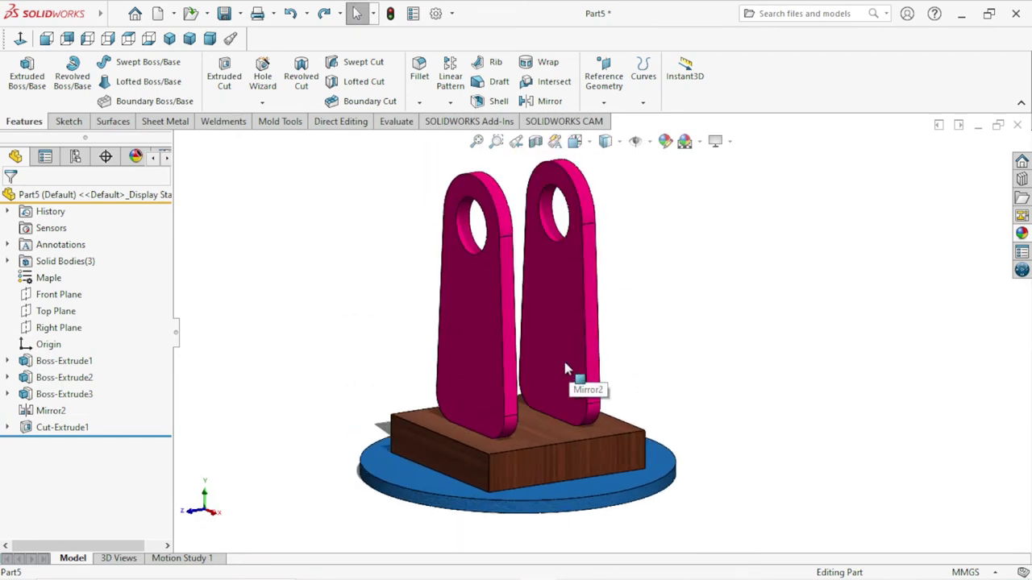
{"action": "middle_click_drag", "start_coordinate": [663, 304], "coordinate": [653, 301]}
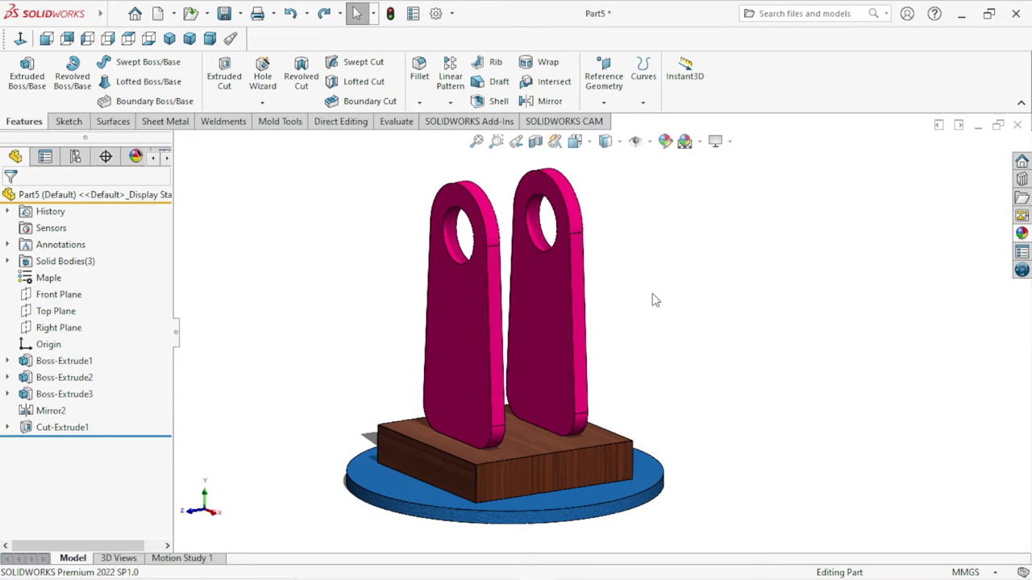
{"action": "middle_click_drag", "start_coordinate": [495, 311], "coordinate": [501, 322]}
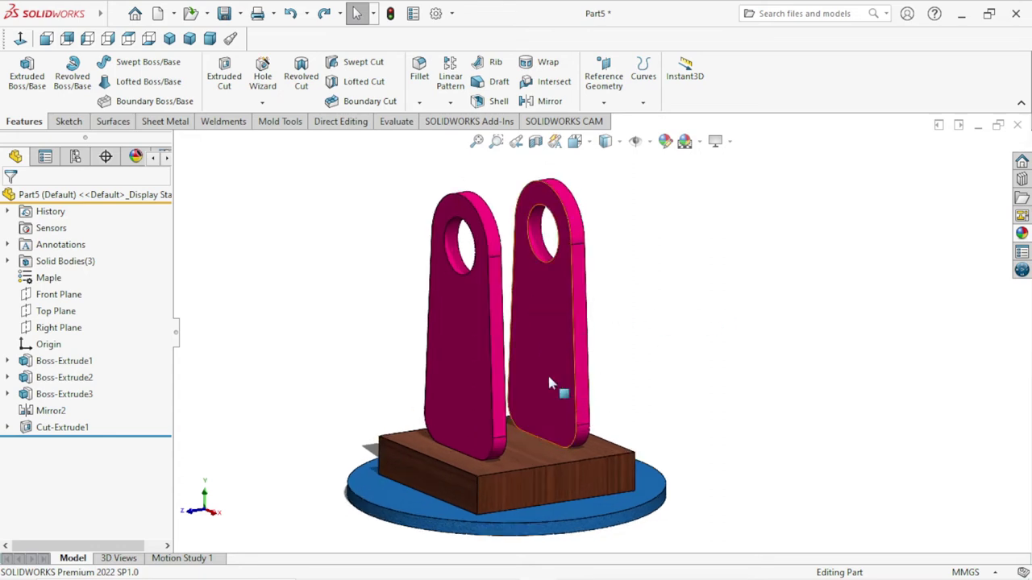
{"action": "middle_click_drag", "start_coordinate": [690, 329], "coordinate": [565, 350]}
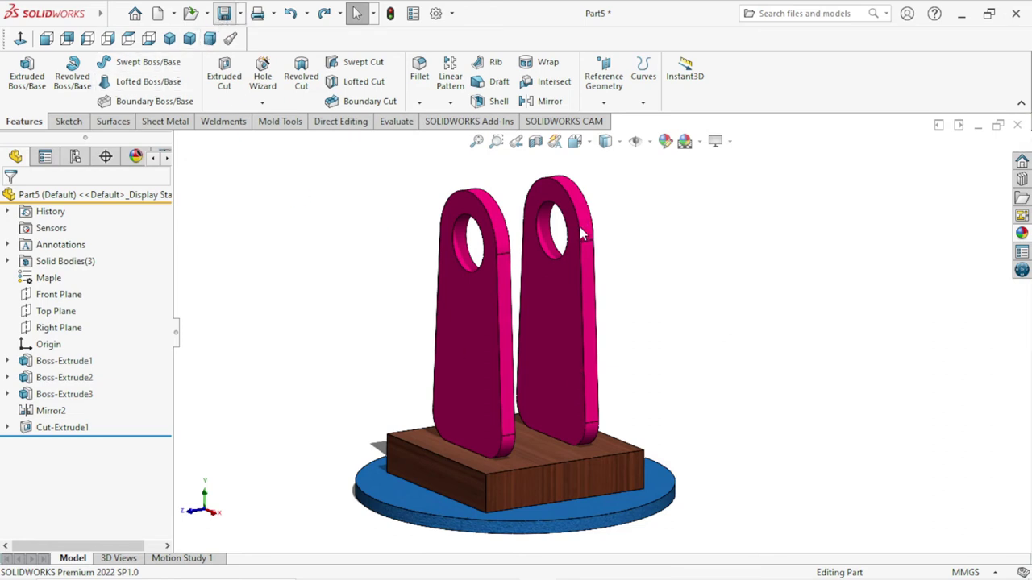
Save the part to the Desktop under the file name 'part 2'
{"action": "key", "text": "ctrl+s"}
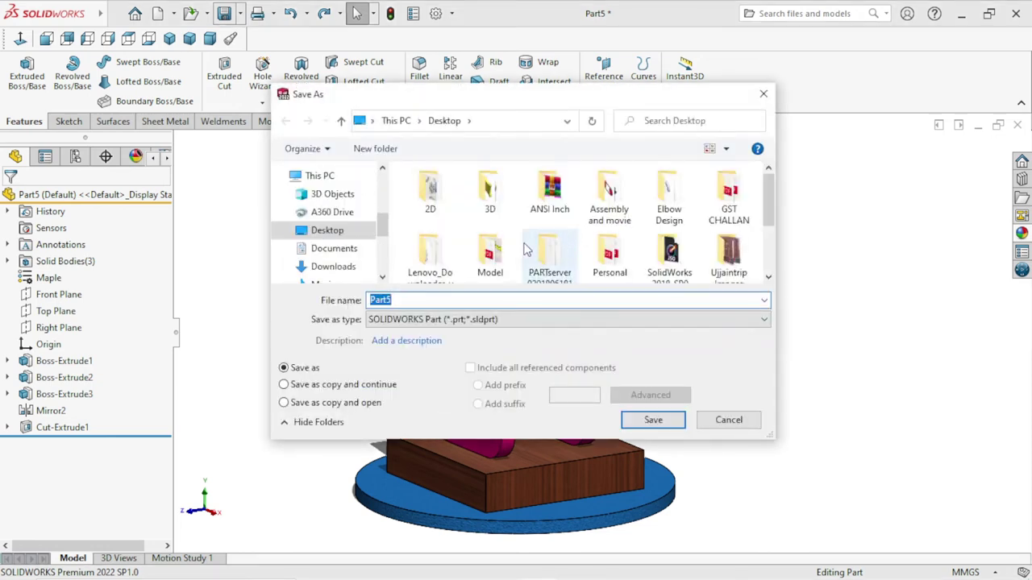
{"action": "left_click_drag", "start_coordinate": [384, 224], "coordinate": [387, 184]}
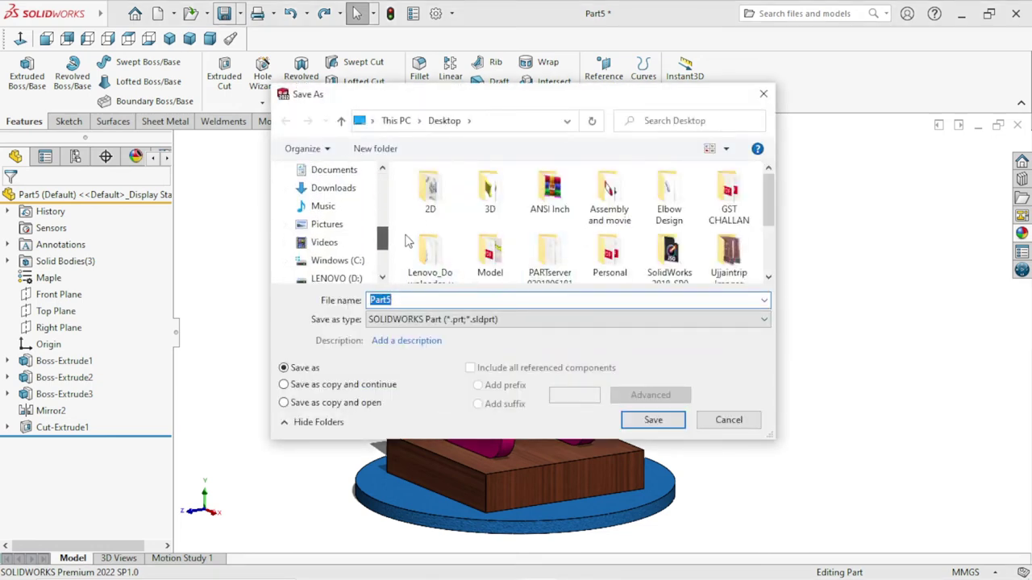
{"action": "left_click", "coordinate": [334, 200]}
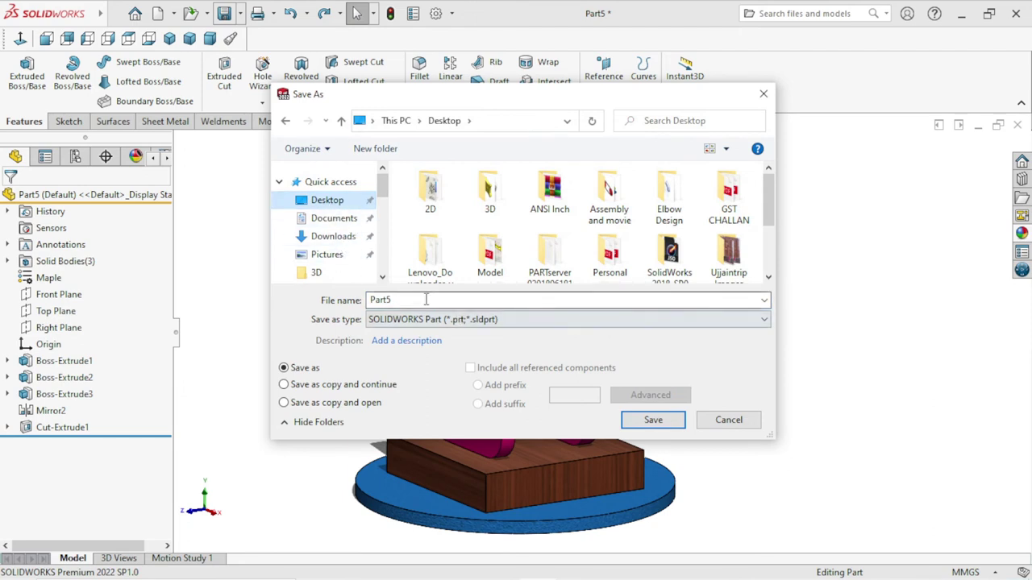
{"action": "left_click", "coordinate": [418, 299]}
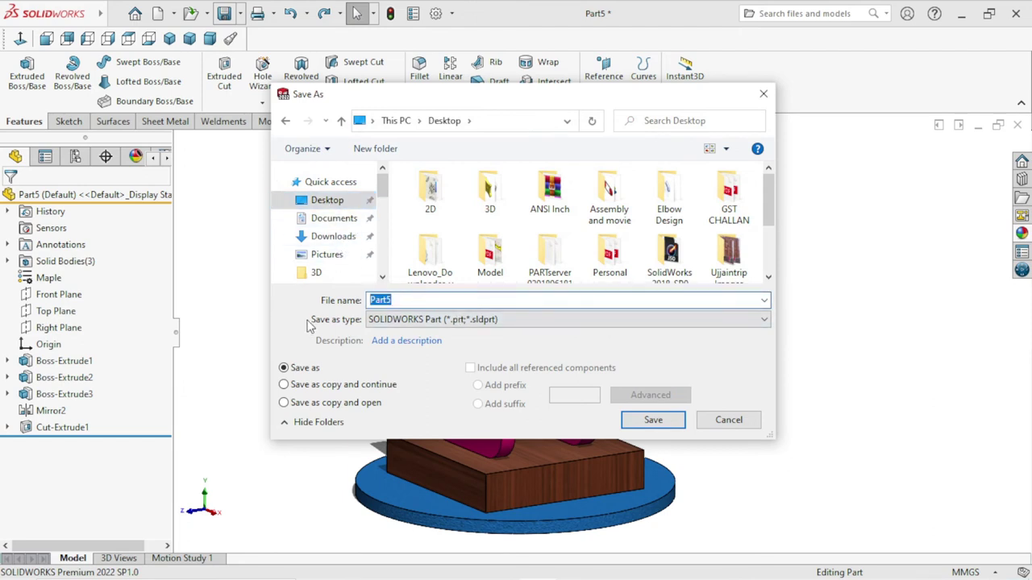
{"action": "type", "text": "part 2"}
{"action": "left_click", "coordinate": [649, 425]}
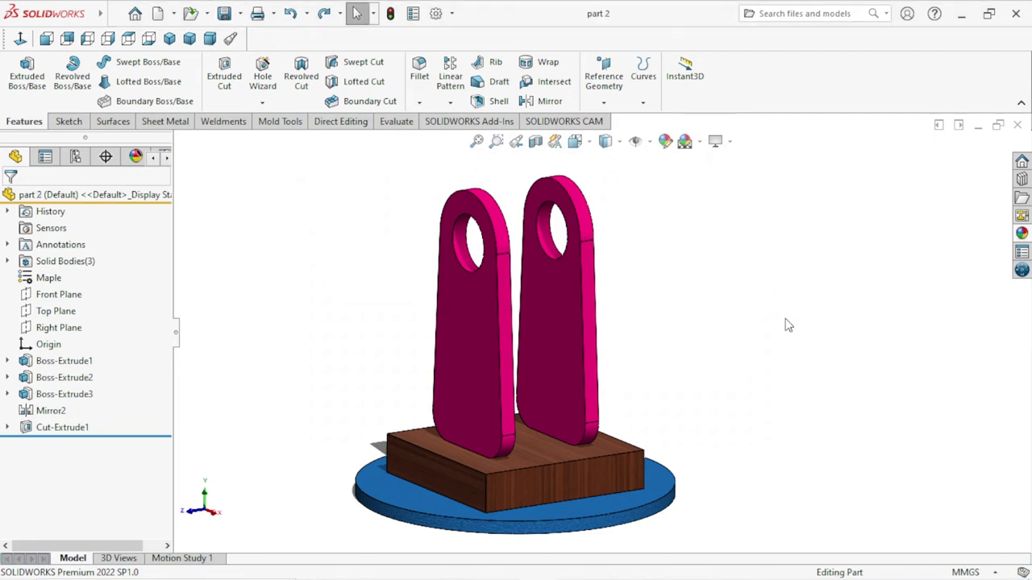
Close the part document and dismiss the file-open window
{"action": "left_click", "coordinate": [1019, 125]}
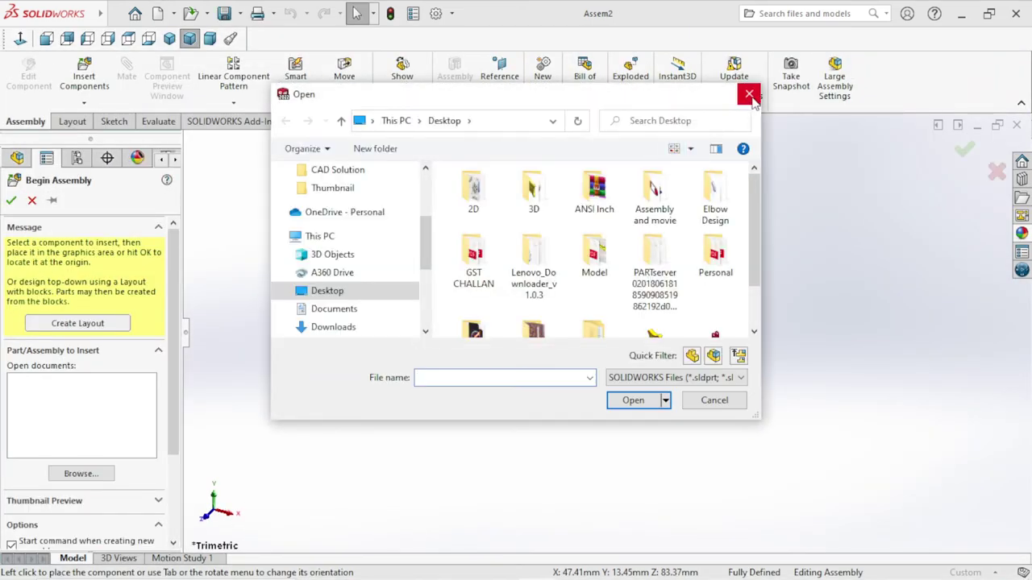
{"action": "left_click", "coordinate": [750, 95]}
{"action": "left_click", "coordinate": [655, 125]}
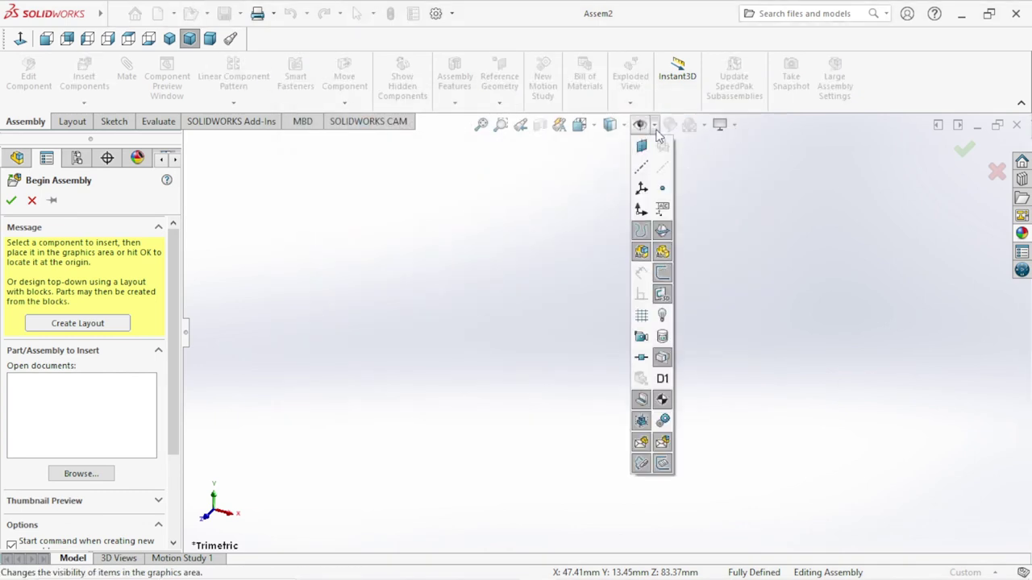
{"action": "left_click", "coordinate": [550, 274]}
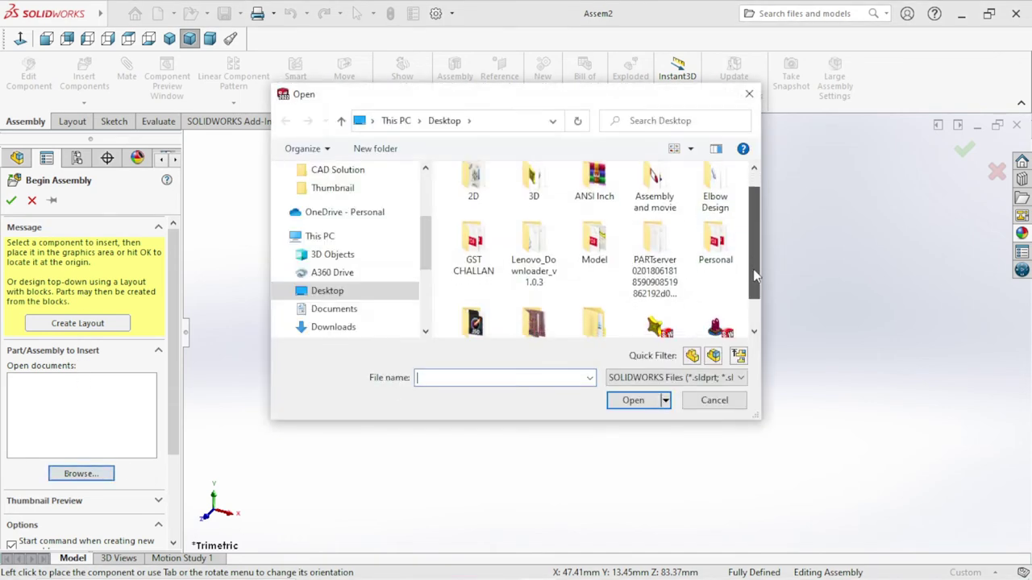
Insert part 2 into the new assembly as fixed component part 2<1> at the origin
{"action": "left_click_drag", "start_coordinate": [747, 265], "coordinate": [756, 307]}
{"action": "left_click", "coordinate": [714, 292]}
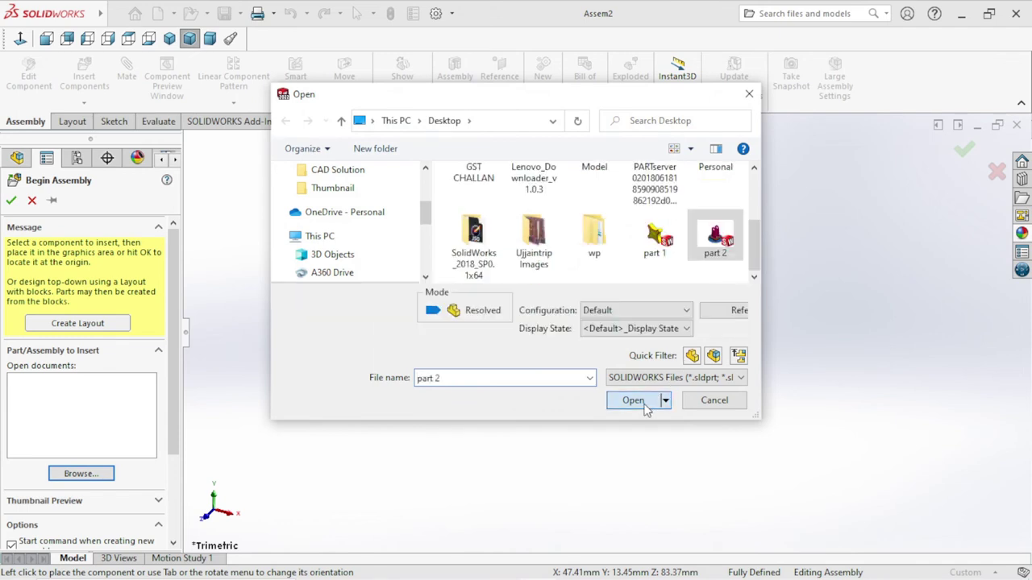
{"action": "left_click", "coordinate": [633, 400]}
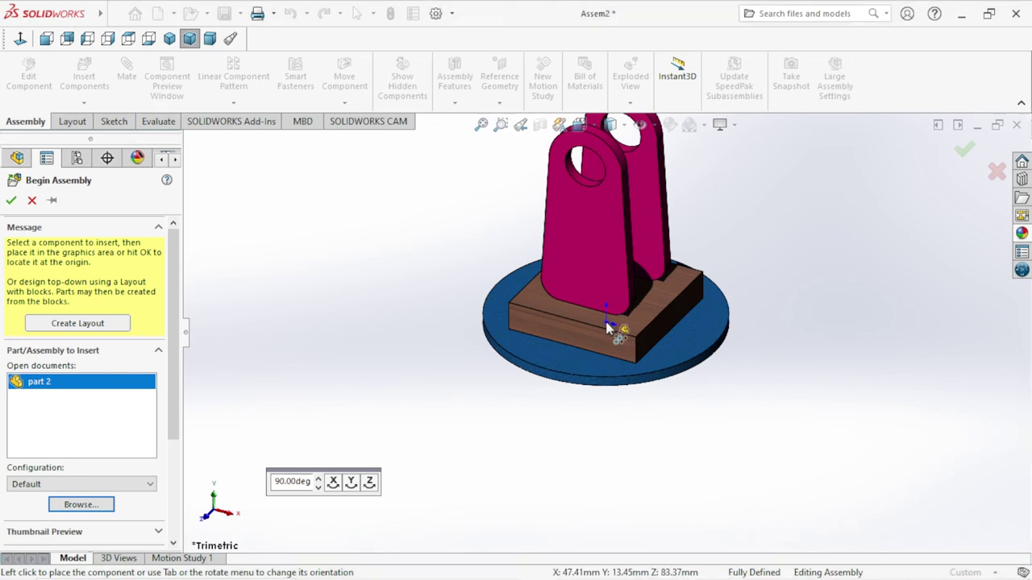
{"action": "left_click", "coordinate": [609, 326]}
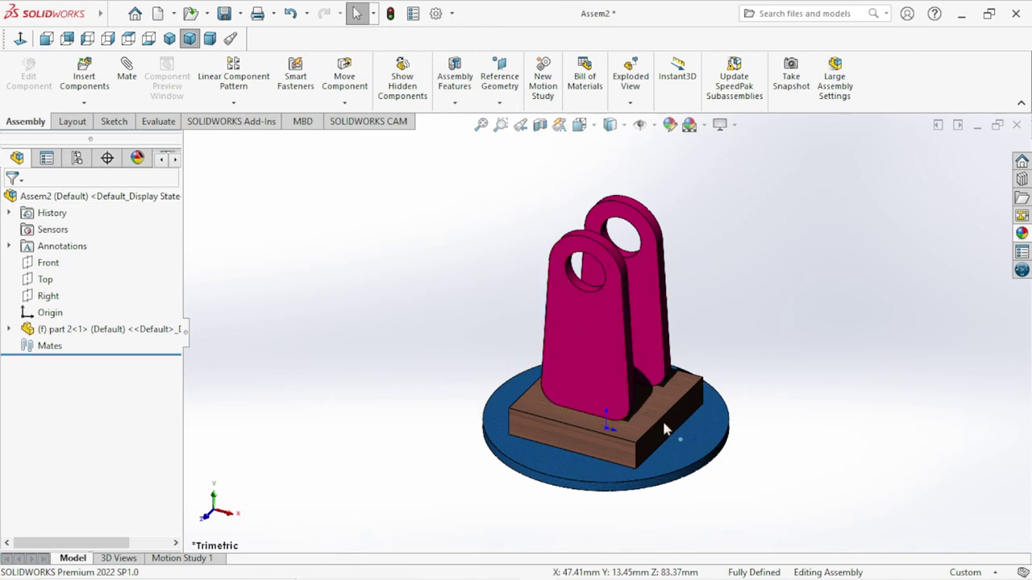
{"action": "scroll", "coordinate": [685, 408], "scroll_direction": "down", "scroll_amount": 1}
{"action": "scroll", "coordinate": [685, 409], "scroll_direction": "down", "scroll_amount": 1}
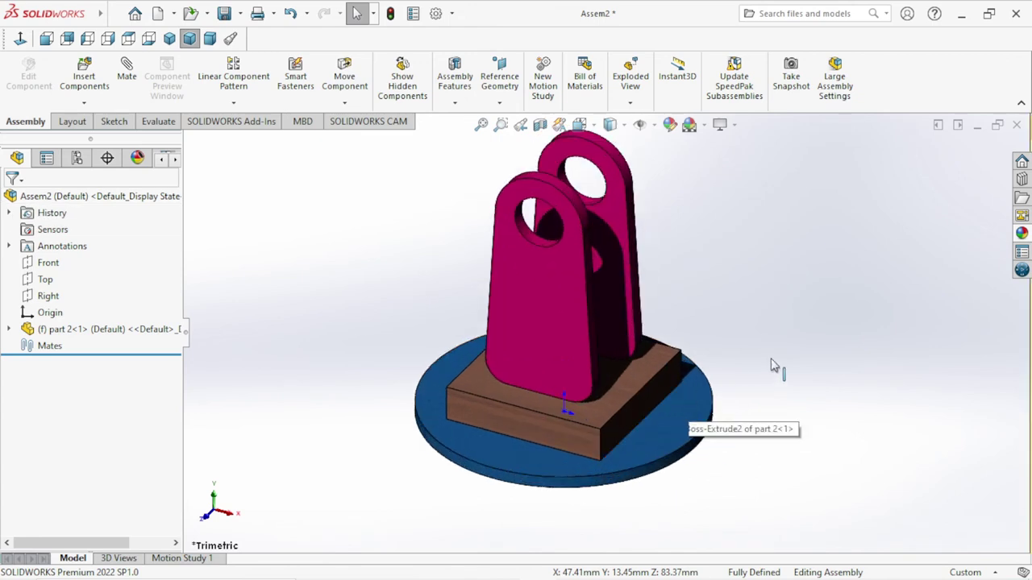
{"action": "scroll", "coordinate": [670, 264], "scroll_direction": "up", "scroll_amount": 1}
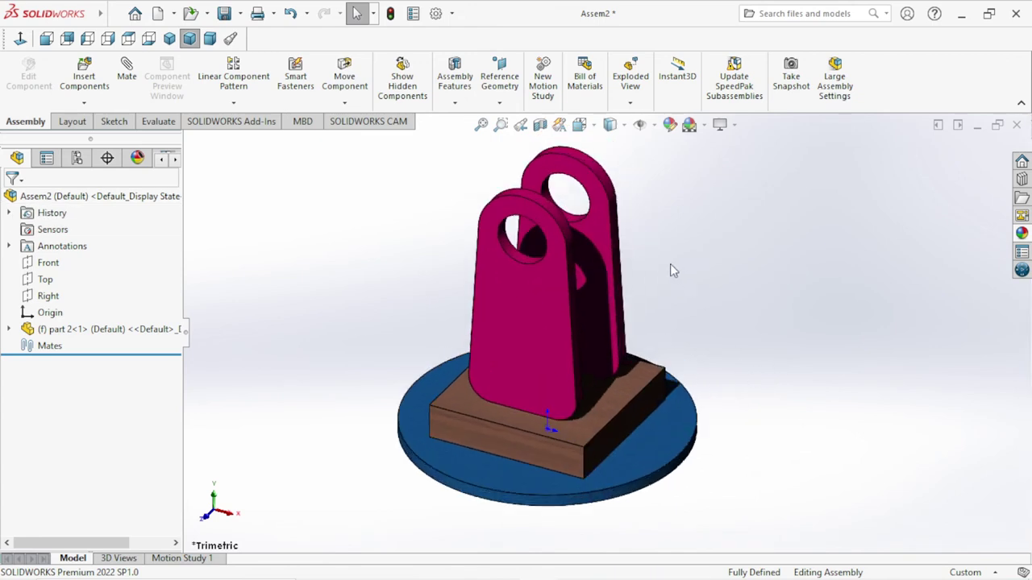
{"action": "scroll", "coordinate": [652, 247], "scroll_direction": "up", "scroll_amount": 1}
{"action": "scroll", "coordinate": [595, 251], "scroll_direction": "down", "scroll_amount": 1}
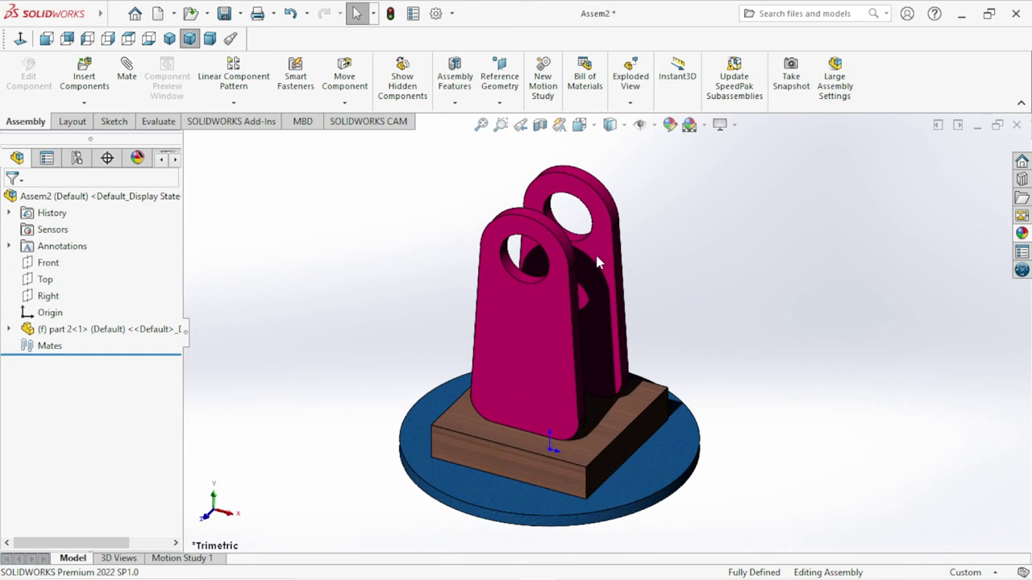
Set the background to Plain White and insert part 1 from the Desktop beside the stand
{"action": "left_click", "coordinate": [705, 126]}
{"action": "left_click", "coordinate": [718, 165]}
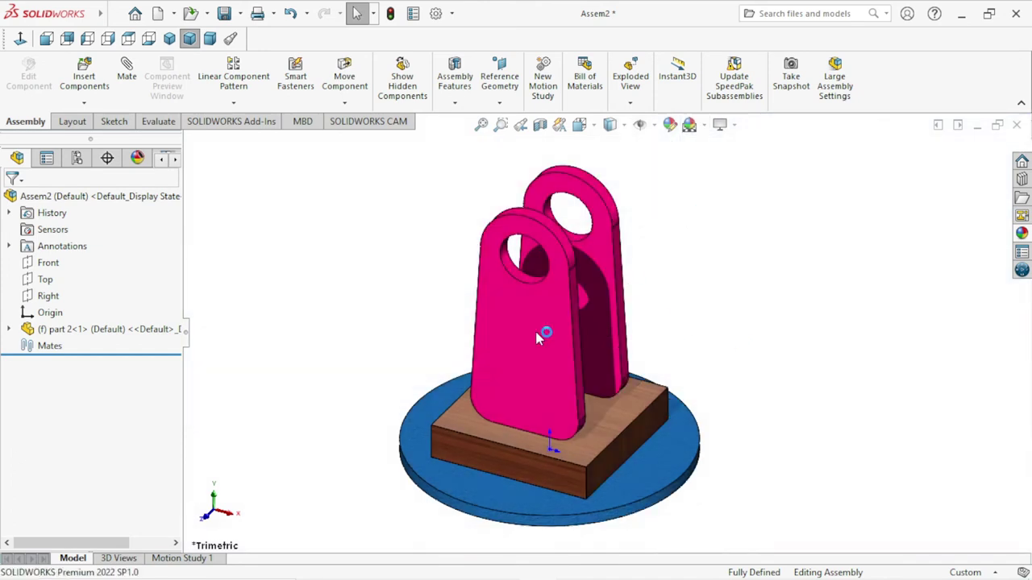
{"action": "left_click", "coordinate": [82, 84]}
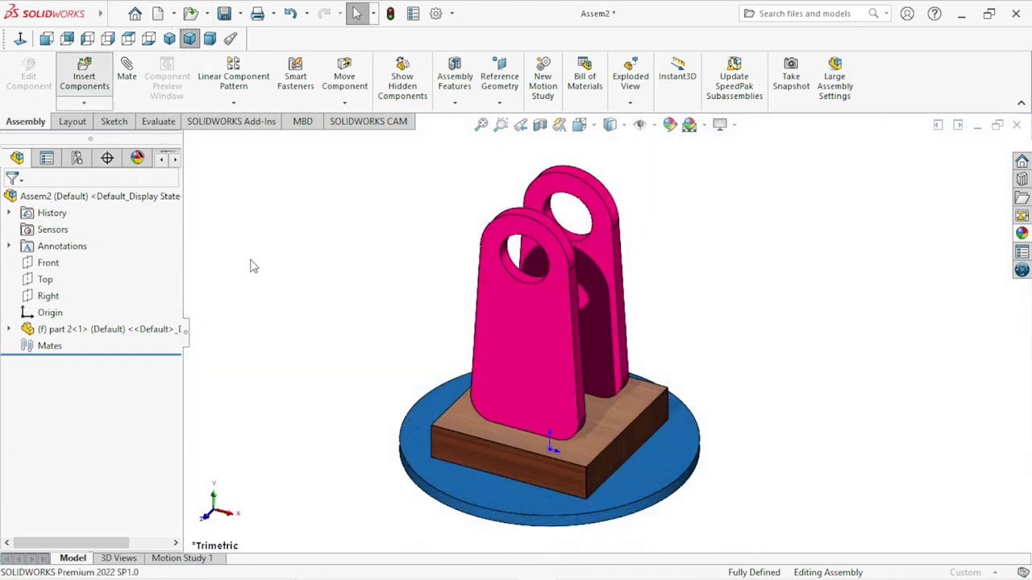
{"action": "left_click", "coordinate": [92, 463]}
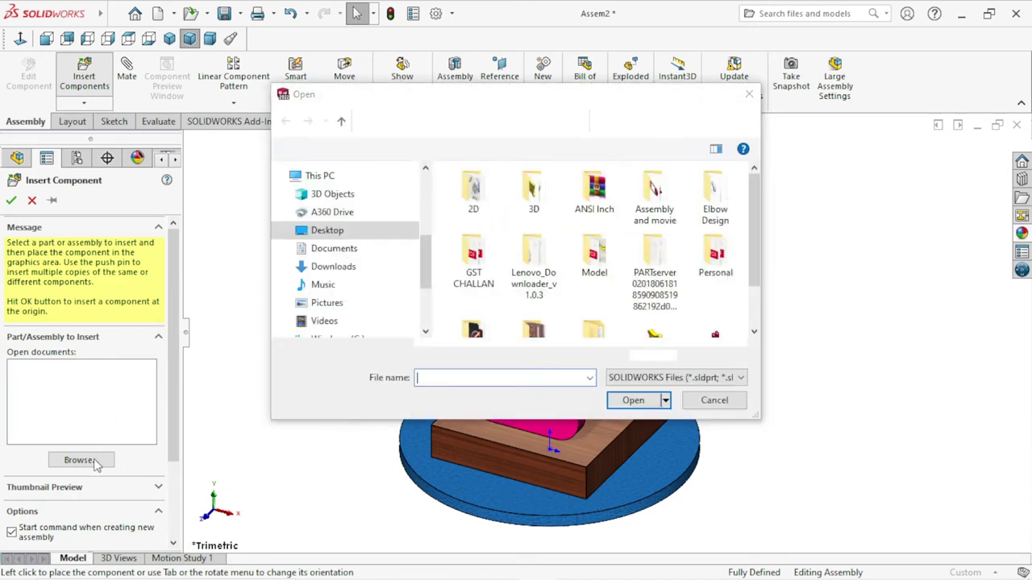
{"action": "scroll", "coordinate": [757, 280], "scroll_direction": "down", "scroll_amount": 1}
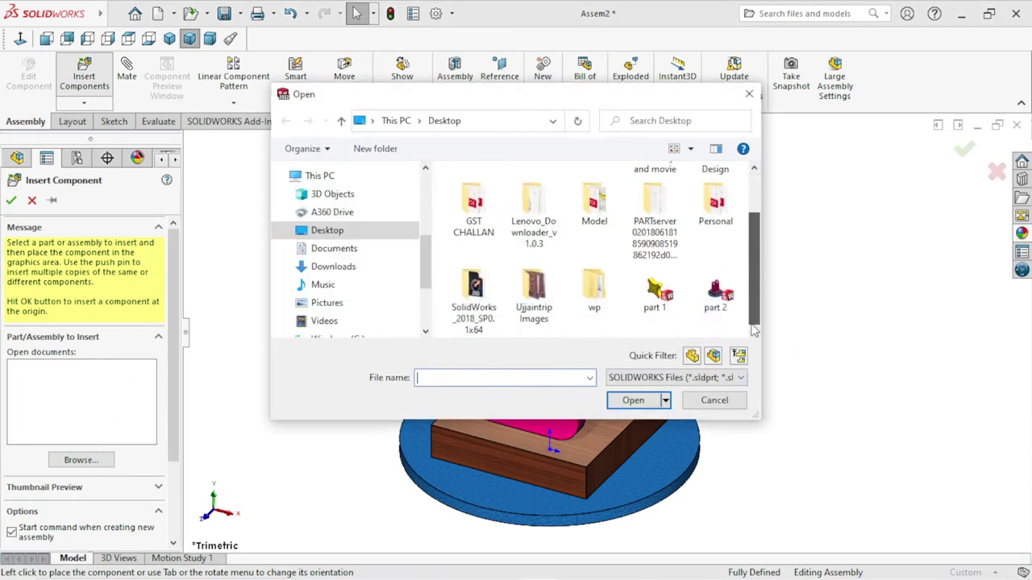
{"action": "left_click", "coordinate": [655, 235]}
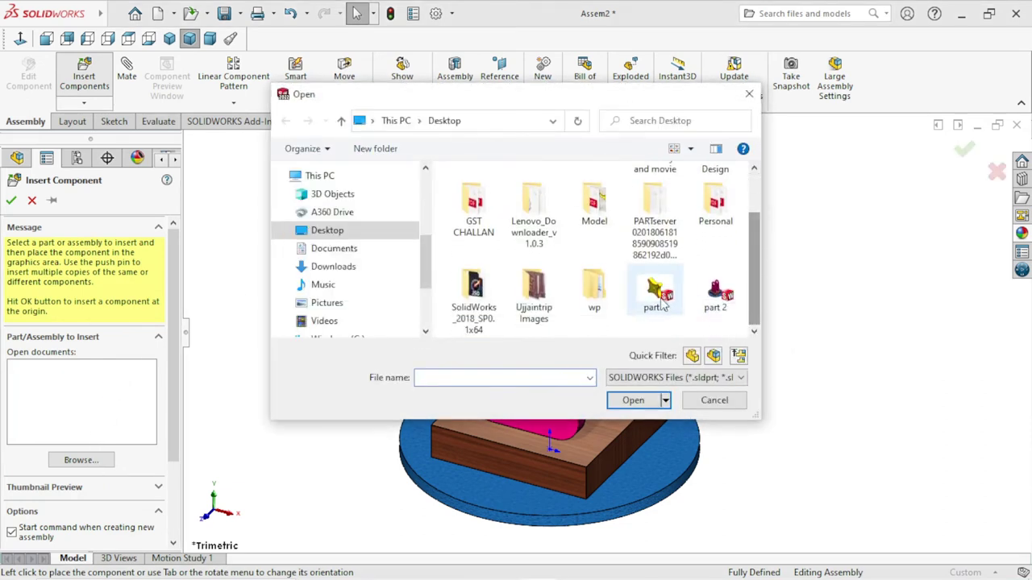
{"action": "left_click", "coordinate": [632, 401]}
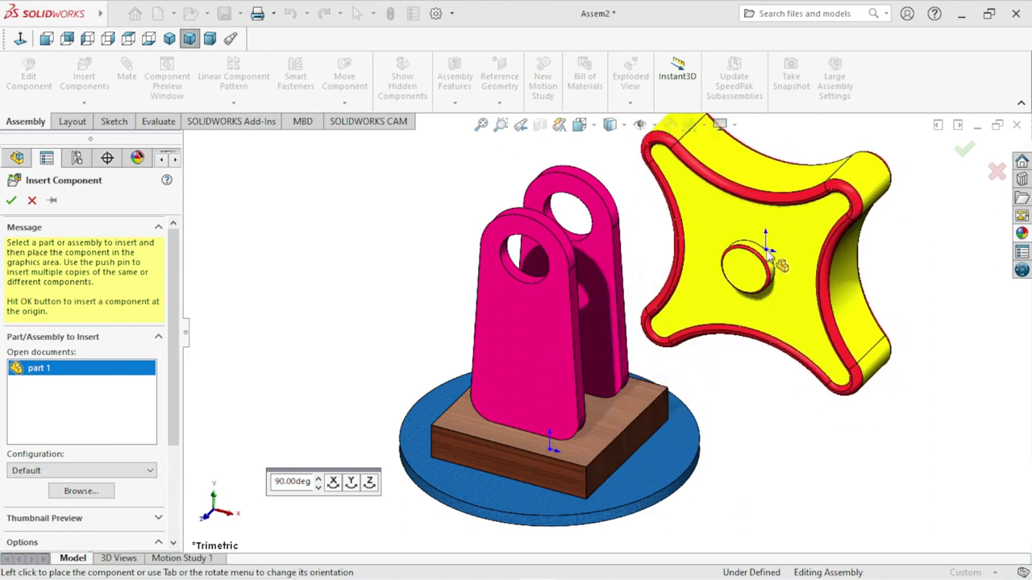
{"action": "left_click", "coordinate": [768, 252]}
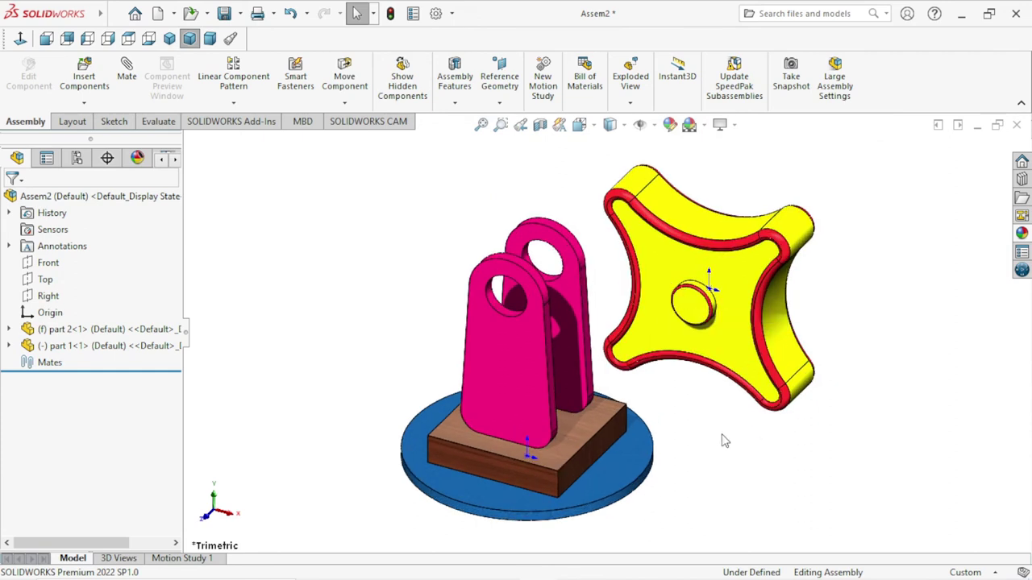
{"action": "left_click", "coordinate": [127, 84]}
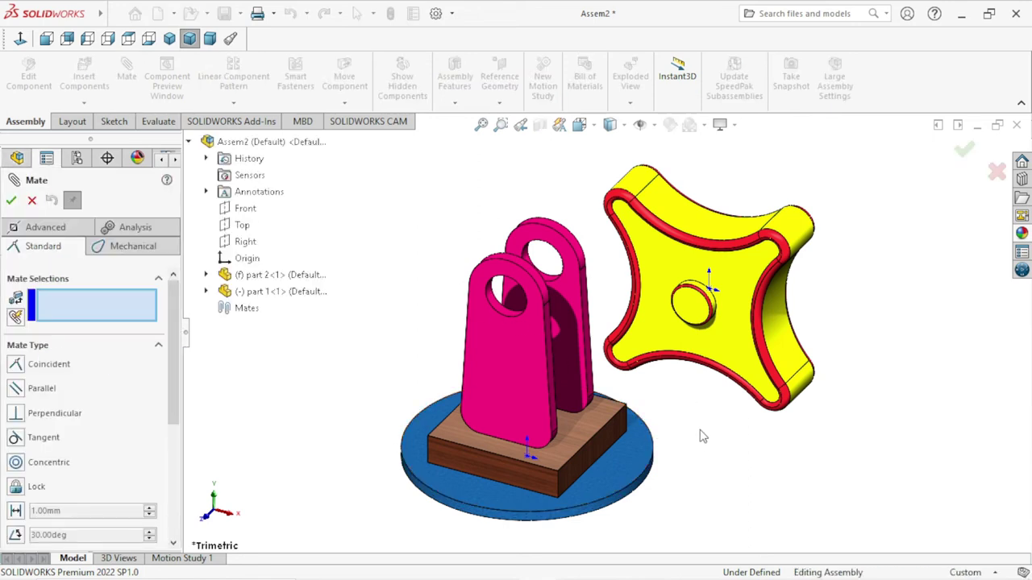
Mate the knob's round boss concentric with the stand's hole, then slide the knob along that axis
{"action": "middle_click_drag", "start_coordinate": [702, 433], "coordinate": [677, 421]}
{"action": "scroll", "coordinate": [524, 298], "scroll_direction": "down", "scroll_amount": 5}
{"action": "scroll", "coordinate": [411, 306], "scroll_direction": "down", "scroll_amount": 3}
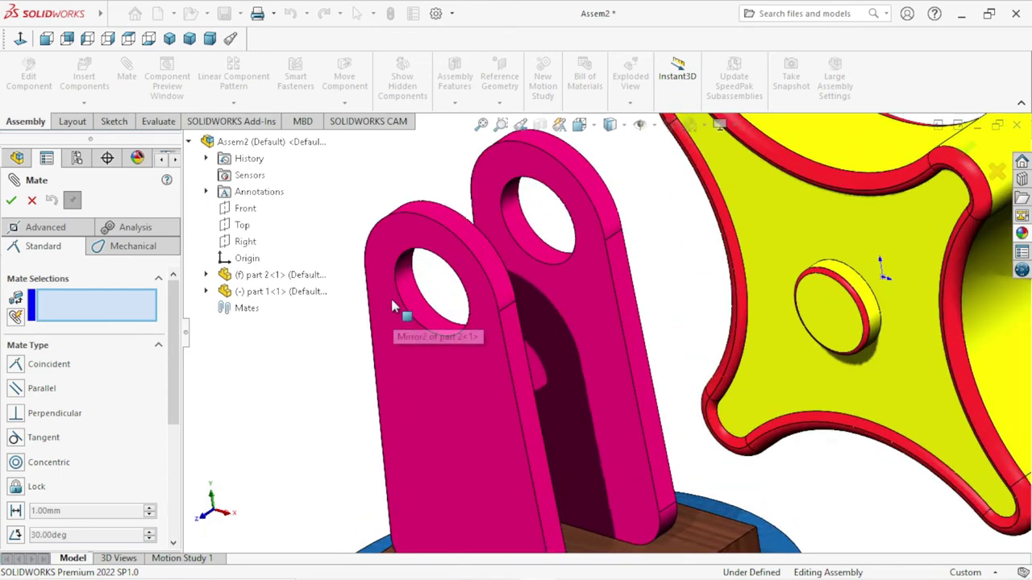
{"action": "left_click", "coordinate": [410, 300]}
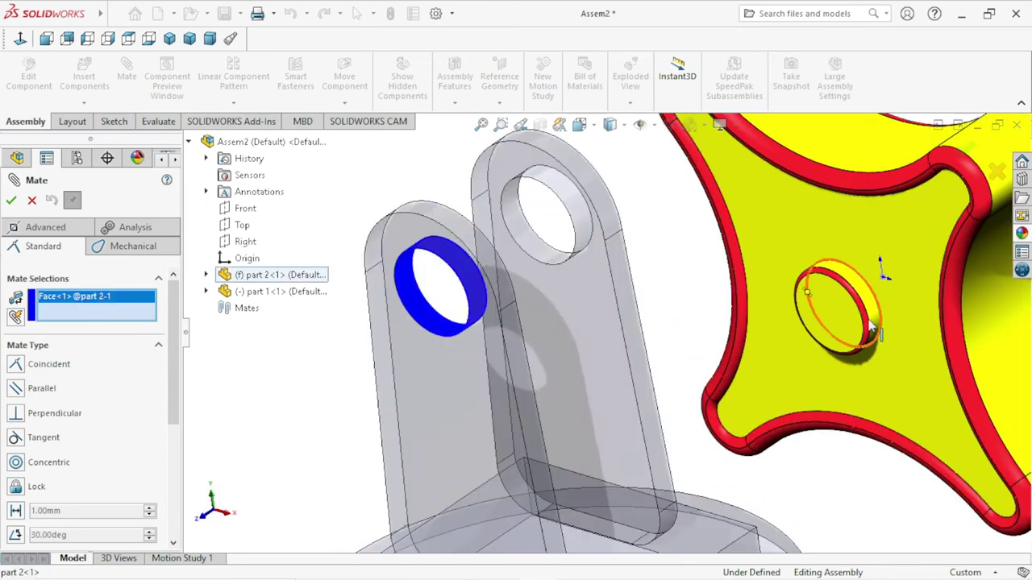
{"action": "left_click", "coordinate": [865, 292]}
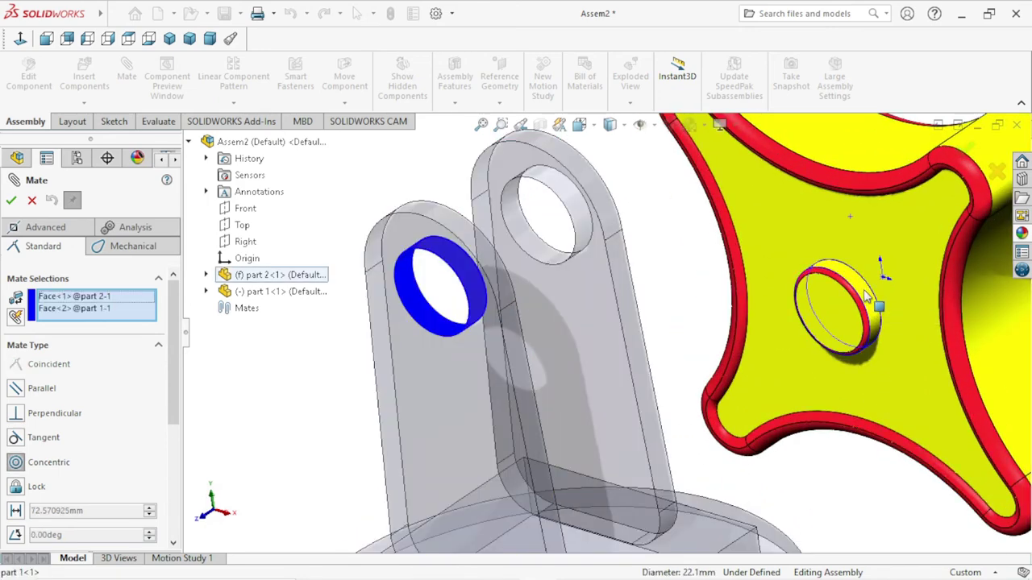
{"action": "scroll", "coordinate": [879, 391], "scroll_direction": "up", "scroll_amount": 5}
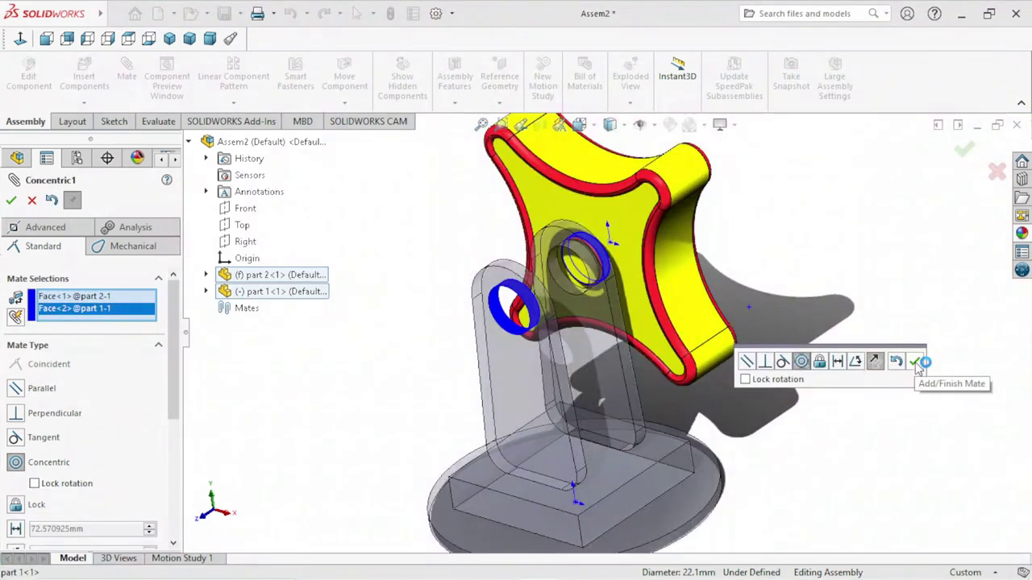
{"action": "left_click", "coordinate": [916, 363]}
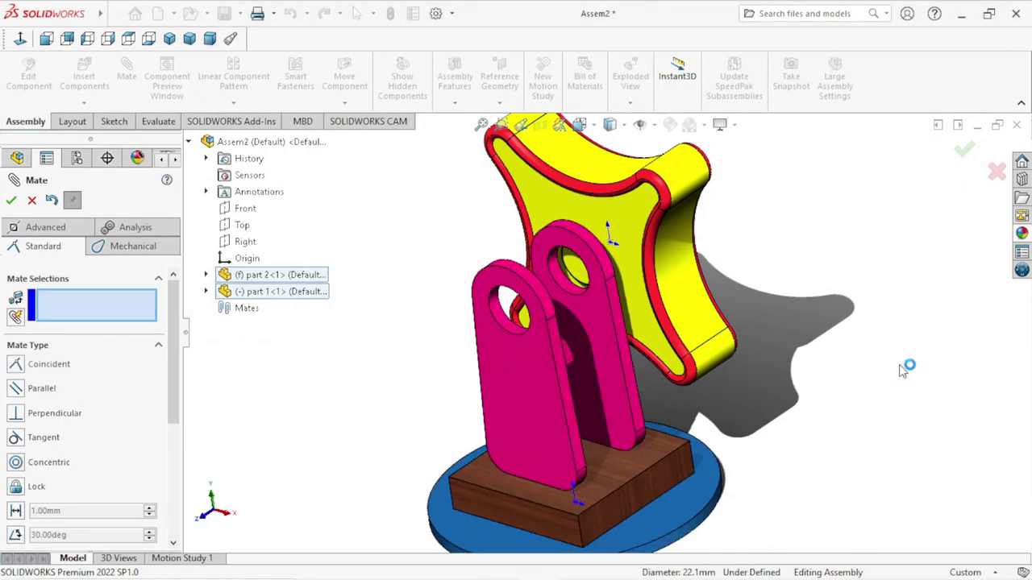
{"action": "scroll", "coordinate": [713, 346], "scroll_direction": "up", "scroll_amount": 2}
{"action": "mouse_move", "coordinate": [742, 362]}
{"action": "middle_mouse_down"}
{"action": "mouse_move", "coordinate": [668, 295]}
{"action": "mouse_move", "coordinate": [693, 361]}
{"action": "middle_mouse_up"}
{"action": "mouse_move", "coordinate": [667, 329]}
{"action": "left_mouse_down"}
{"action": "mouse_move", "coordinate": [788, 301]}
{"action": "mouse_move", "coordinate": [758, 308]}
{"action": "left_mouse_up"}
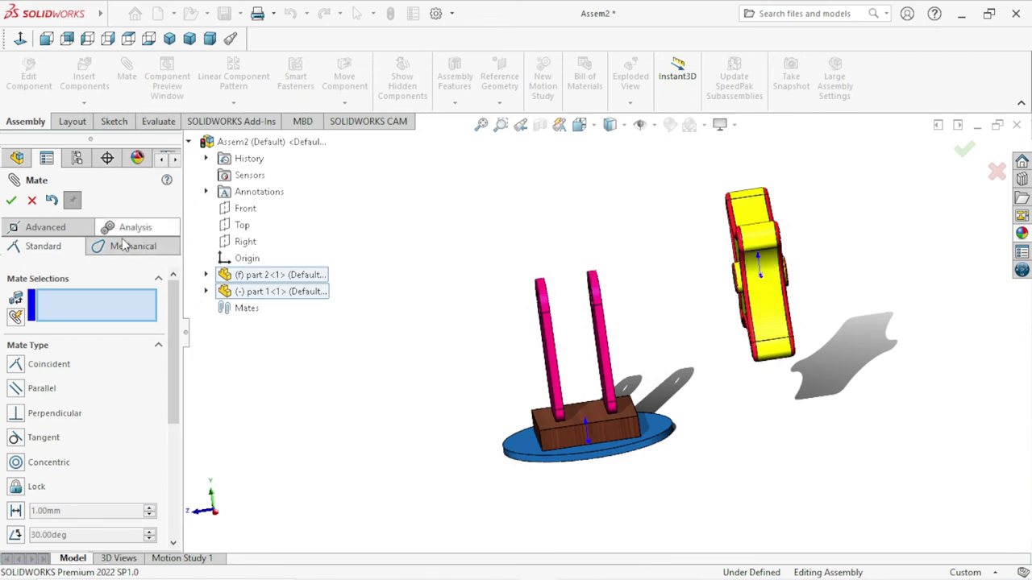
Choose the Width advanced mate and select the knob's two side faces
{"action": "left_click", "coordinate": [55, 229]}
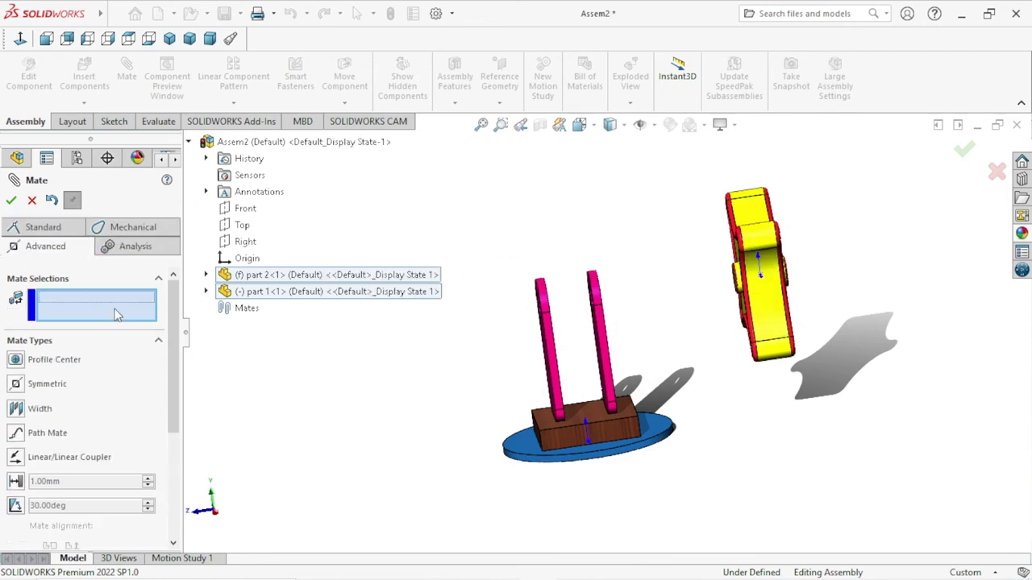
{"action": "left_click", "coordinate": [22, 413]}
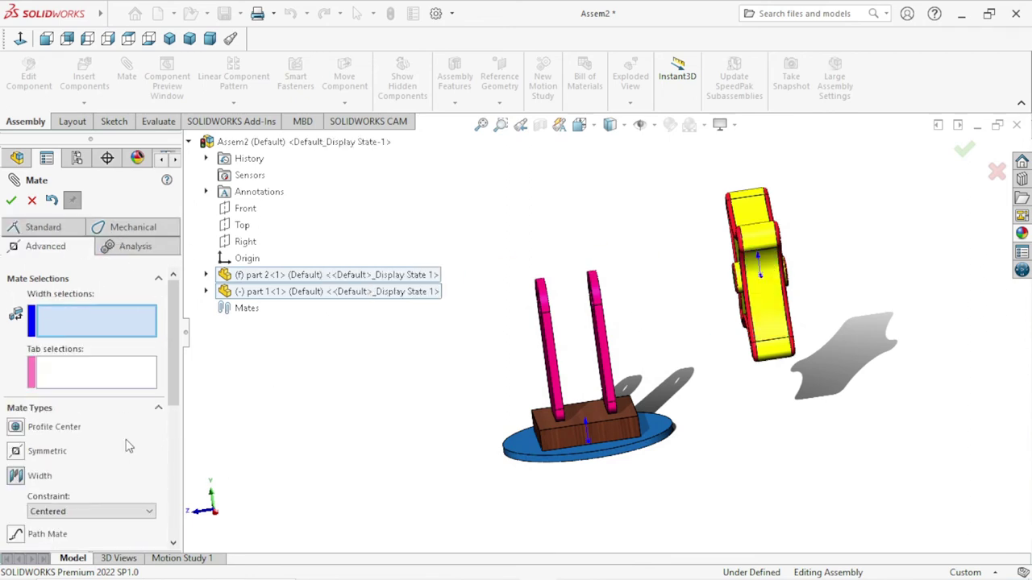
{"action": "scroll", "coordinate": [723, 327], "scroll_direction": "down", "scroll_amount": 2}
{"action": "scroll", "coordinate": [717, 323], "scroll_direction": "down", "scroll_amount": 2}
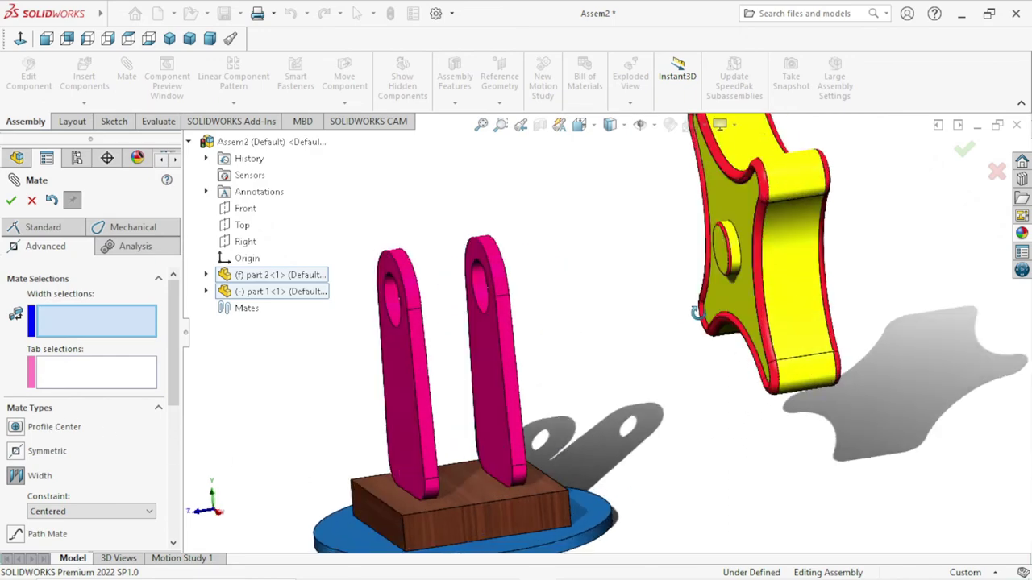
{"action": "scroll", "coordinate": [713, 314], "scroll_direction": "down", "scroll_amount": 2}
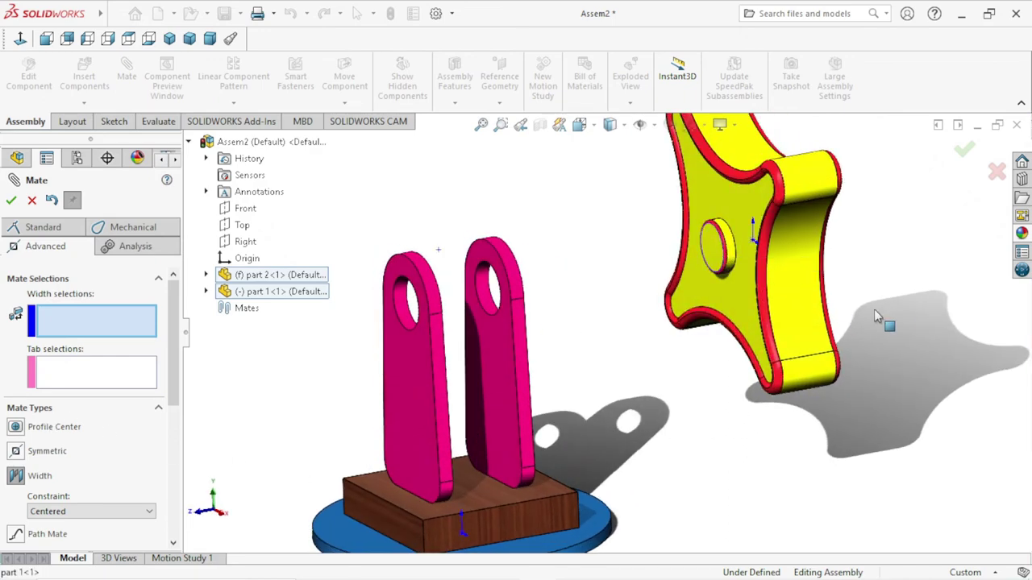
{"action": "left_click", "coordinate": [712, 245]}
{"action": "scroll", "coordinate": [882, 300], "scroll_direction": "up", "scroll_amount": 3}
{"action": "middle_click_drag", "start_coordinate": [882, 301], "coordinate": [633, 290]}
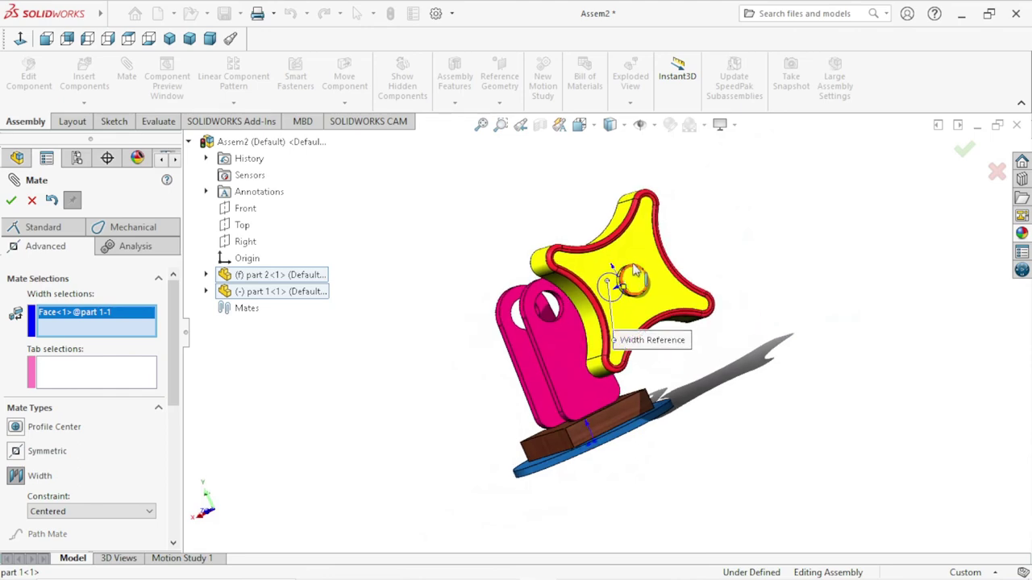
{"action": "scroll", "coordinate": [627, 323], "scroll_direction": "down", "scroll_amount": 3}
{"action": "left_click", "coordinate": [627, 319]}
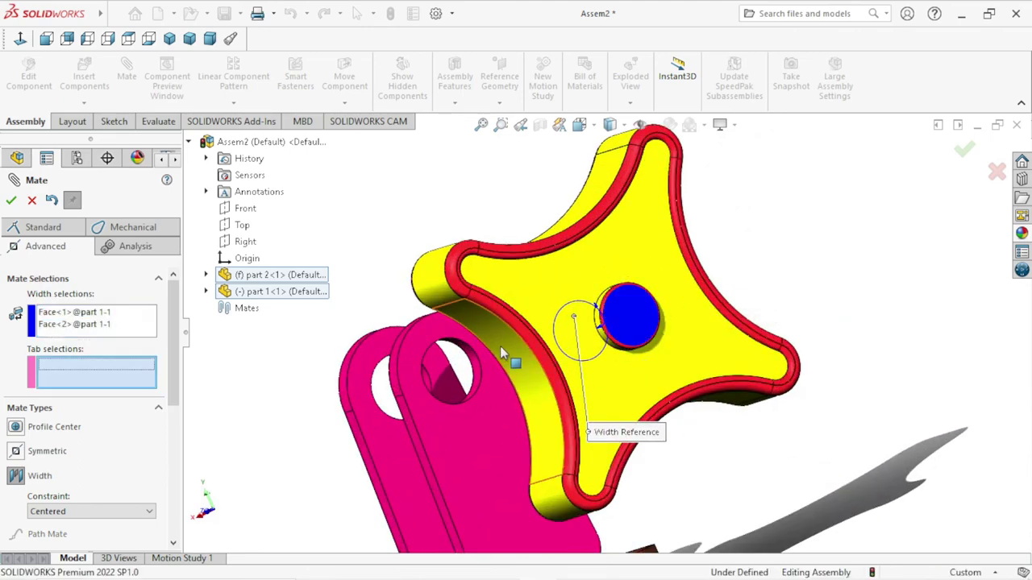
Select the two inner faces of the pink uprights and apply the Width mate
{"action": "scroll", "coordinate": [621, 322], "scroll_direction": "up", "scroll_amount": 3}
{"action": "middle_click_drag", "start_coordinate": [569, 388], "coordinate": [538, 376]}
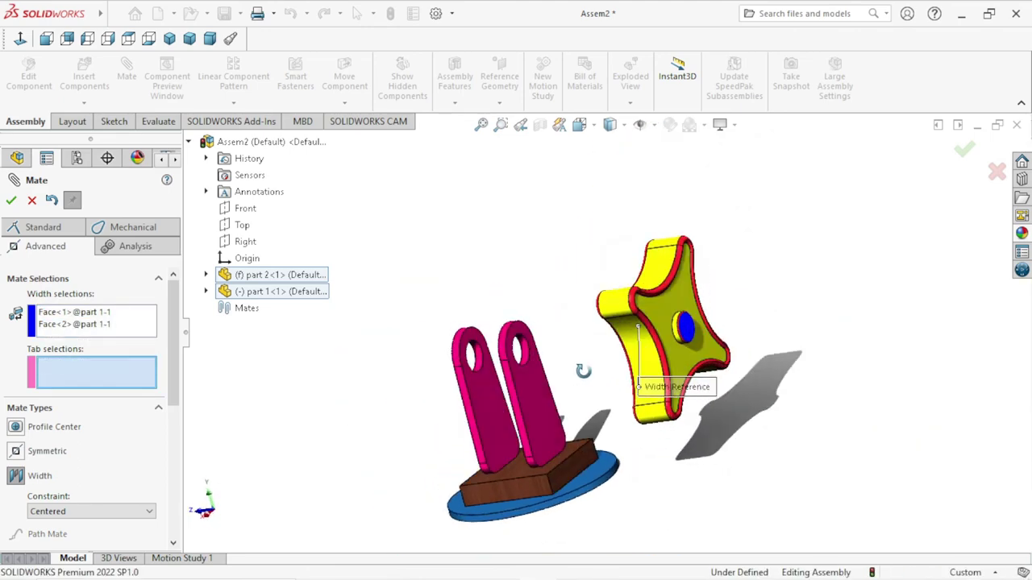
{"action": "left_click", "coordinate": [538, 376]}
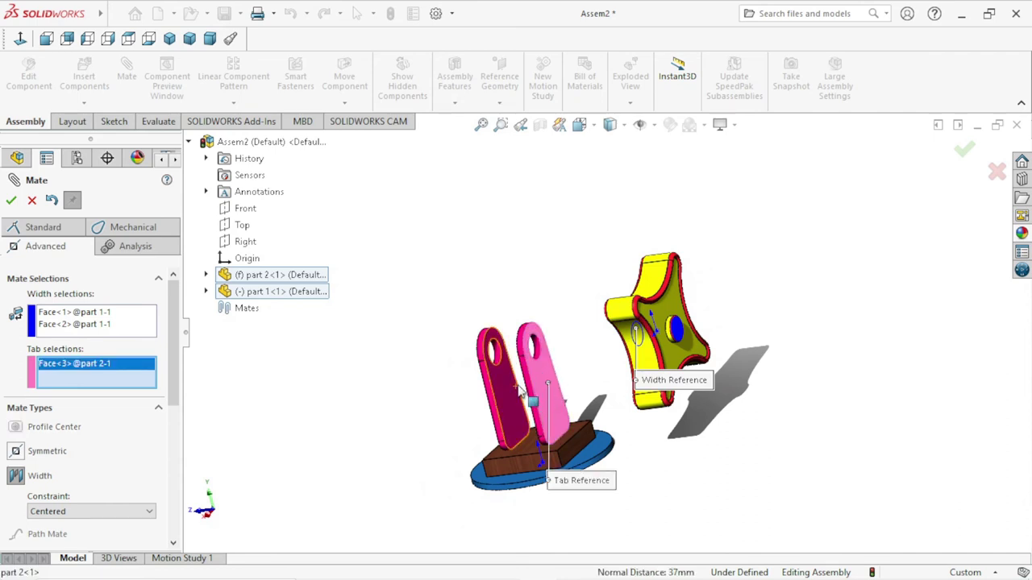
{"action": "middle_click_drag", "start_coordinate": [538, 376], "coordinate": [573, 398]}
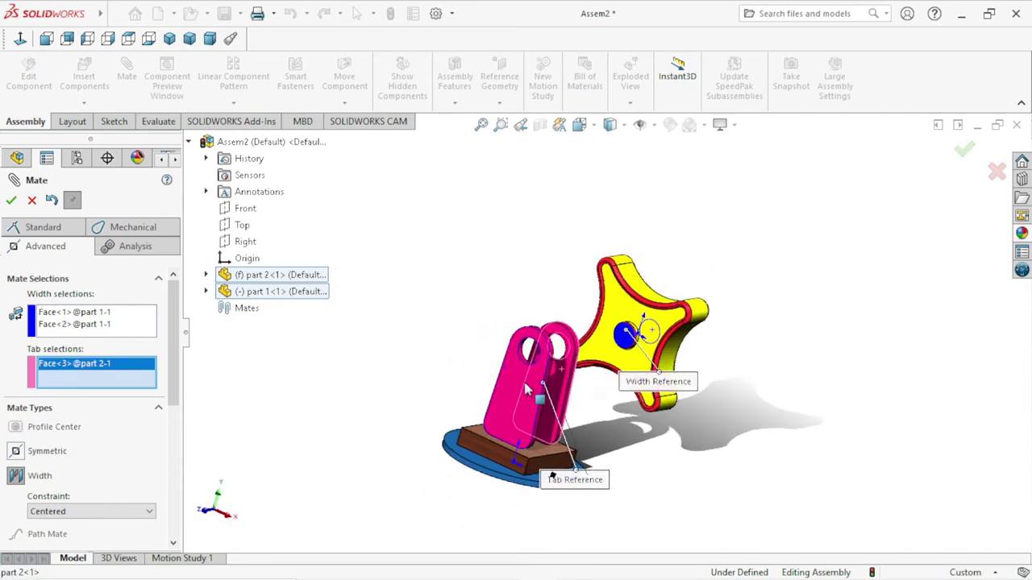
{"action": "mouse_move", "coordinate": [722, 443]}
{"action": "middle_mouse_down"}
{"action": "mouse_move", "coordinate": [617, 428]}
{"action": "mouse_move", "coordinate": [580, 320]}
{"action": "mouse_move", "coordinate": [588, 341]}
{"action": "mouse_move", "coordinate": [626, 346]}
{"action": "middle_mouse_up"}
{"action": "left_click", "coordinate": [618, 428]}
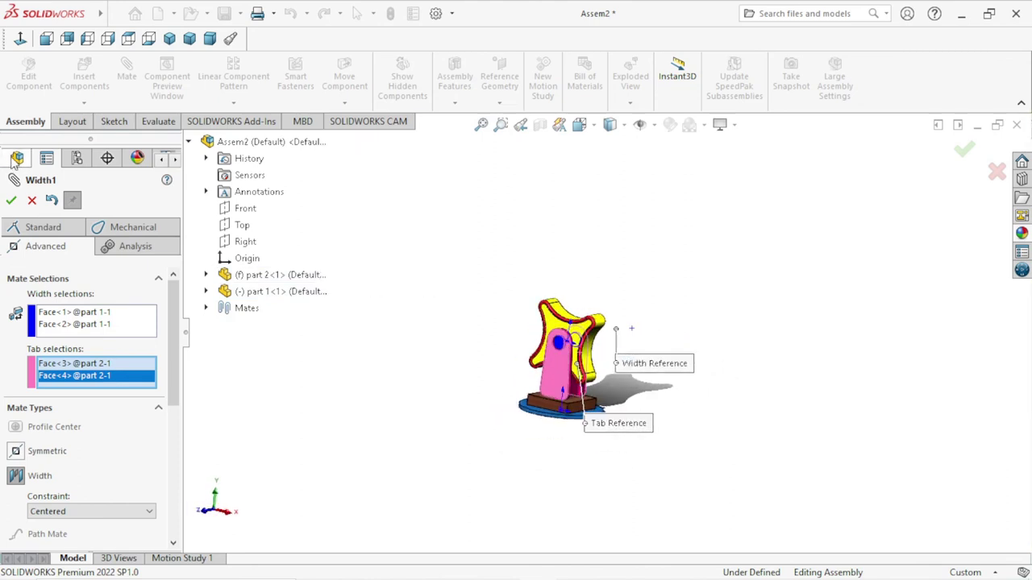
{"action": "left_click", "coordinate": [11, 200]}
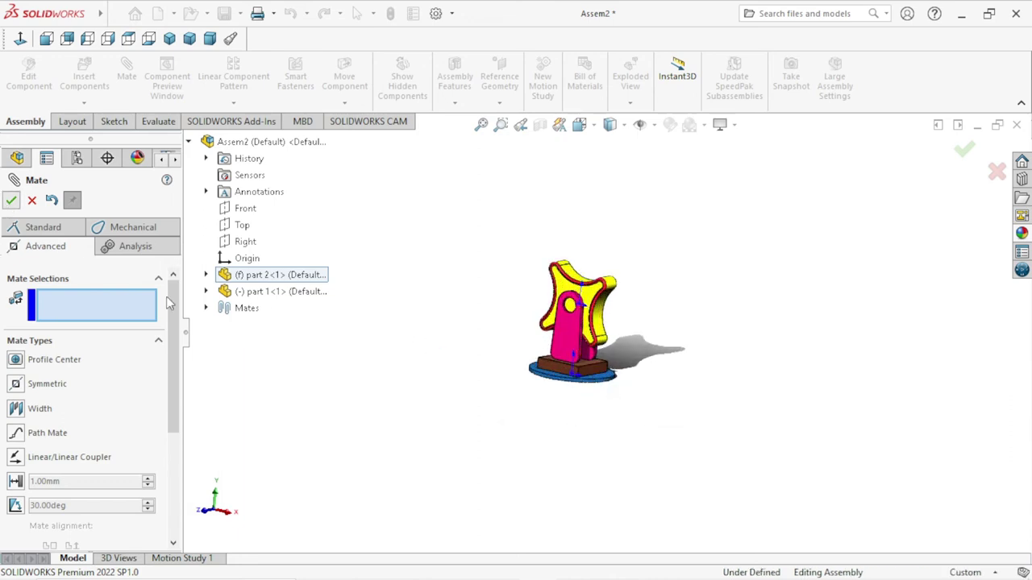
{"action": "key", "text": "Escape"}
{"action": "scroll", "coordinate": [644, 346], "scroll_direction": "down", "scroll_amount": 2}
{"action": "scroll", "coordinate": [757, 400], "scroll_direction": "down", "scroll_amount": 3}
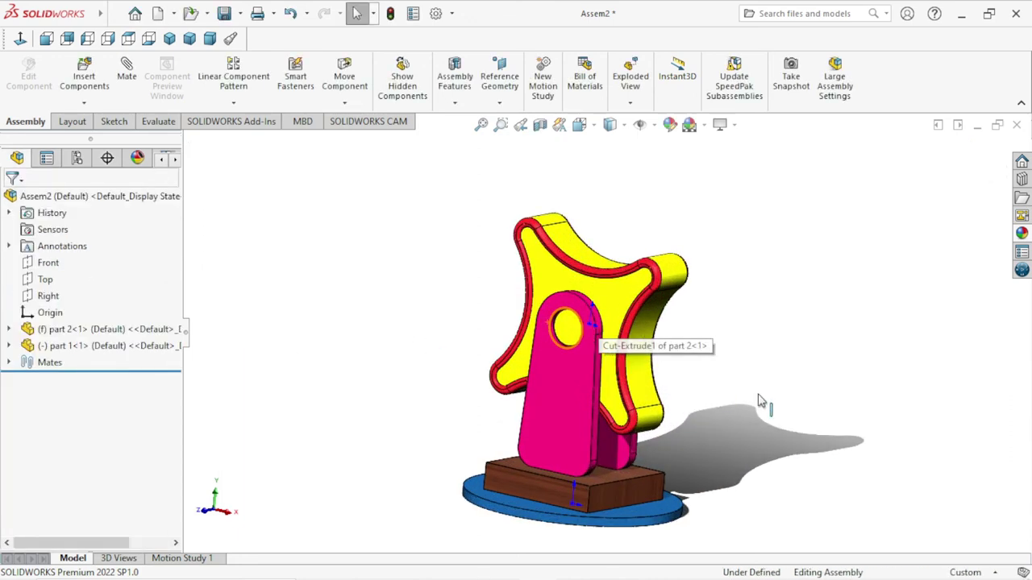
{"action": "mouse_move", "coordinate": [760, 400]}
{"action": "middle_mouse_down"}
{"action": "mouse_move", "coordinate": [756, 307]}
{"action": "mouse_move", "coordinate": [772, 338]}
{"action": "mouse_move", "coordinate": [621, 379]}
{"action": "middle_mouse_up"}
{"action": "mouse_move", "coordinate": [794, 371]}
{"action": "middle_mouse_down"}
{"action": "mouse_move", "coordinate": [668, 363]}
{"action": "mouse_move", "coordinate": [707, 374]}
{"action": "mouse_move", "coordinate": [620, 344]}
{"action": "middle_mouse_up"}
{"action": "scroll", "coordinate": [620, 344], "scroll_direction": "down", "scroll_amount": 3}
{"action": "scroll", "coordinate": [591, 301], "scroll_direction": "down", "scroll_amount": 2}
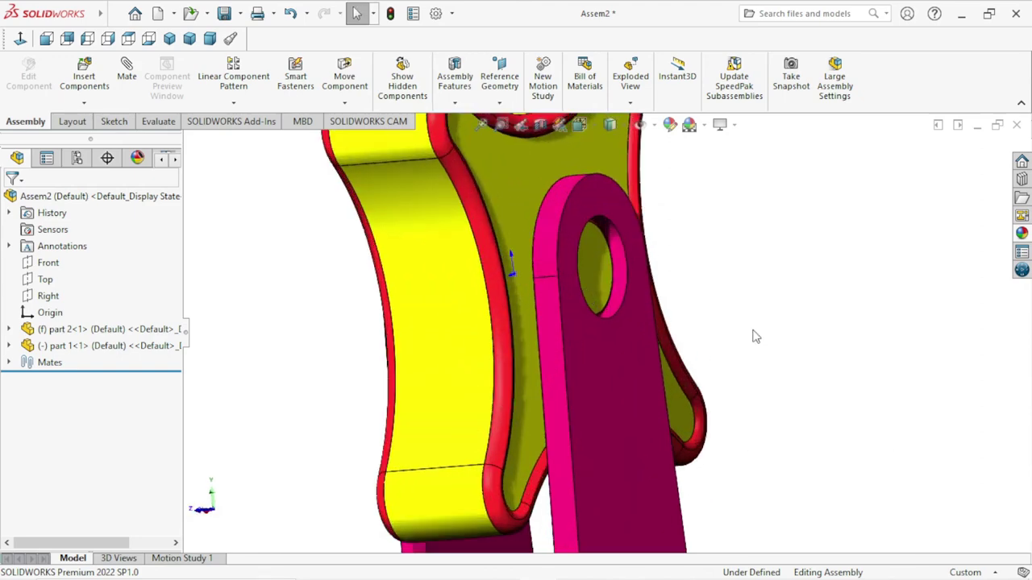
{"action": "mouse_move", "coordinate": [752, 336]}
{"action": "middle_mouse_down"}
{"action": "mouse_move", "coordinate": [736, 322]}
{"action": "mouse_move", "coordinate": [732, 353]}
{"action": "mouse_move", "coordinate": [782, 361]}
{"action": "mouse_move", "coordinate": [684, 373]}
{"action": "mouse_move", "coordinate": [723, 318]}
{"action": "middle_mouse_up"}
{"action": "scroll", "coordinate": [684, 373], "scroll_direction": "up", "scroll_amount": 5}
{"action": "left_click_drag", "start_coordinate": [751, 337], "coordinate": [758, 339]}
{"action": "key", "text": "Escape"}
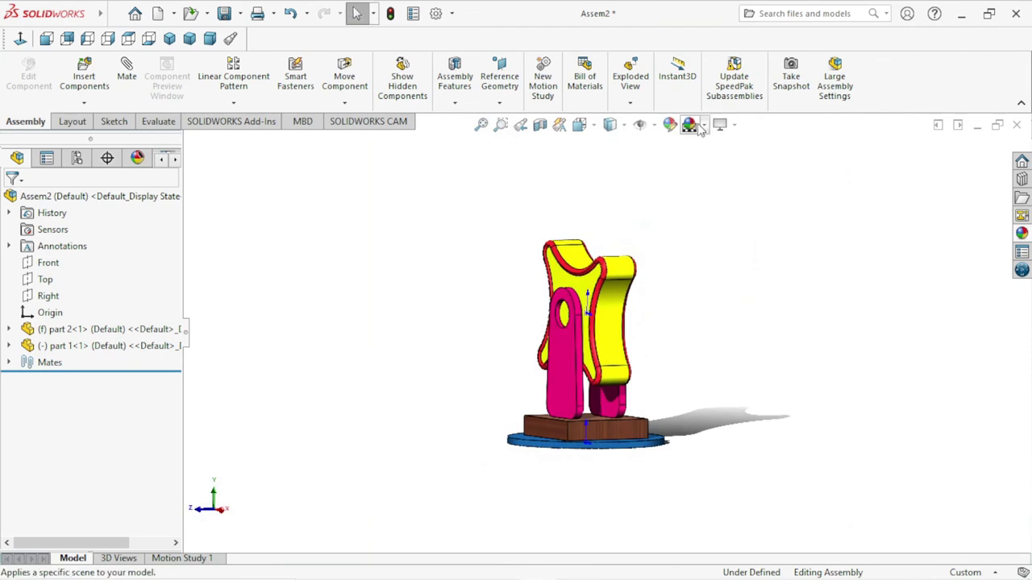
{"action": "left_click", "coordinate": [703, 125]}
{"action": "left_click", "coordinate": [644, 126]}
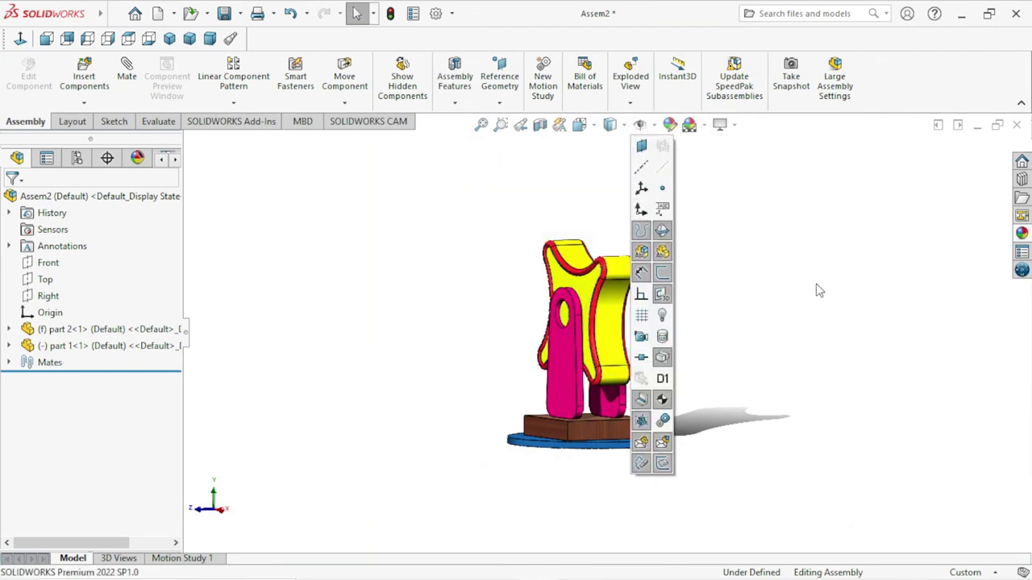
{"action": "middle_click_drag", "start_coordinate": [731, 325], "coordinate": [713, 334]}
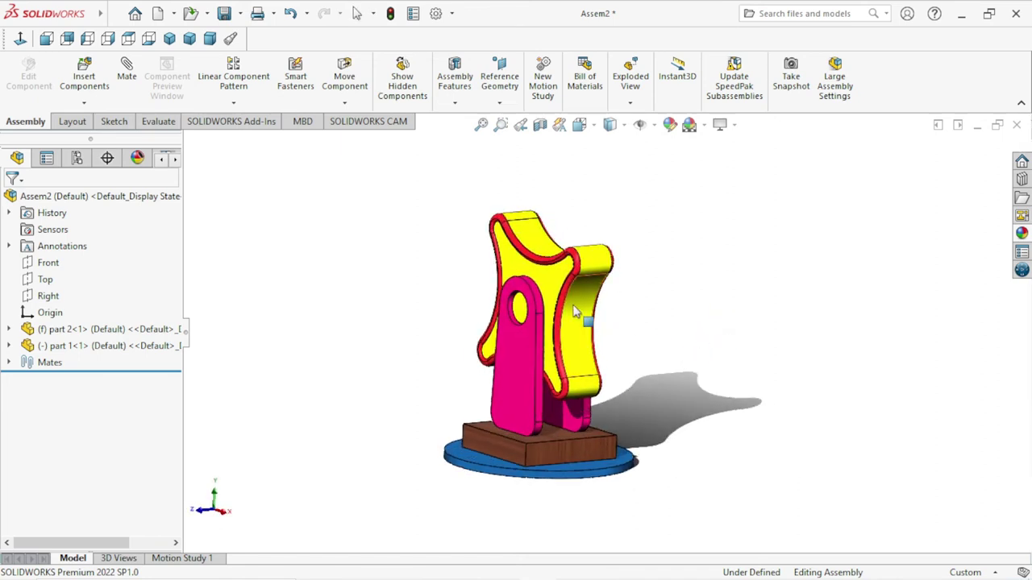
{"action": "left_click", "coordinate": [585, 349]}
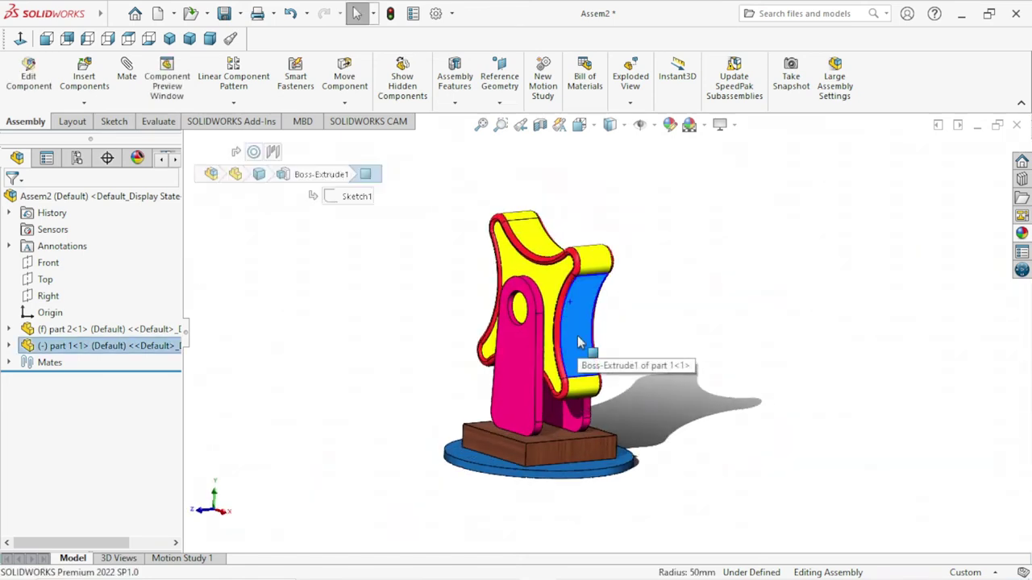
{"action": "left_click", "coordinate": [707, 350]}
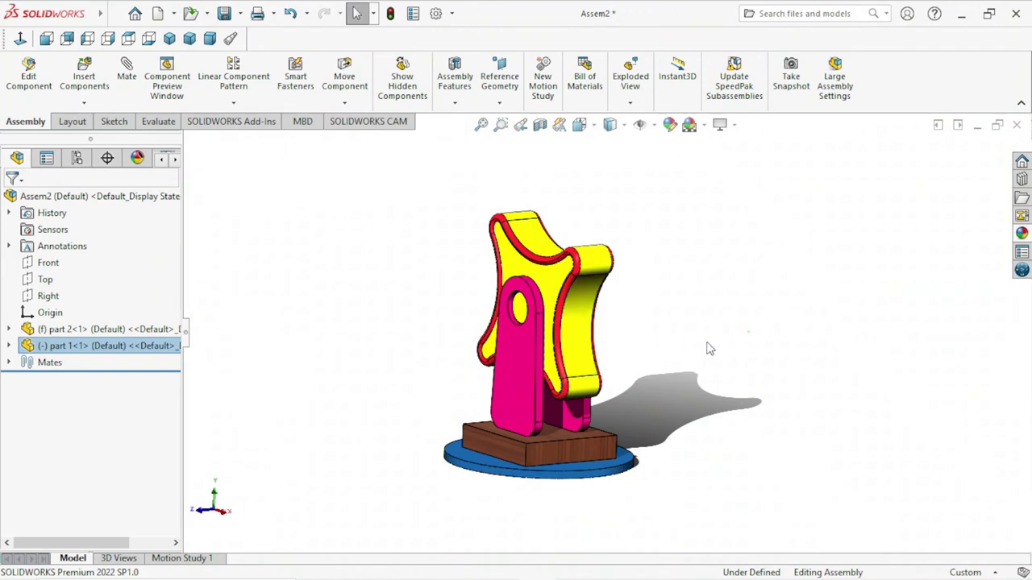
Save the assembly to the Desktop as 'assembly' with all referenced components included
{"action": "right_click", "coordinate": [574, 320]}
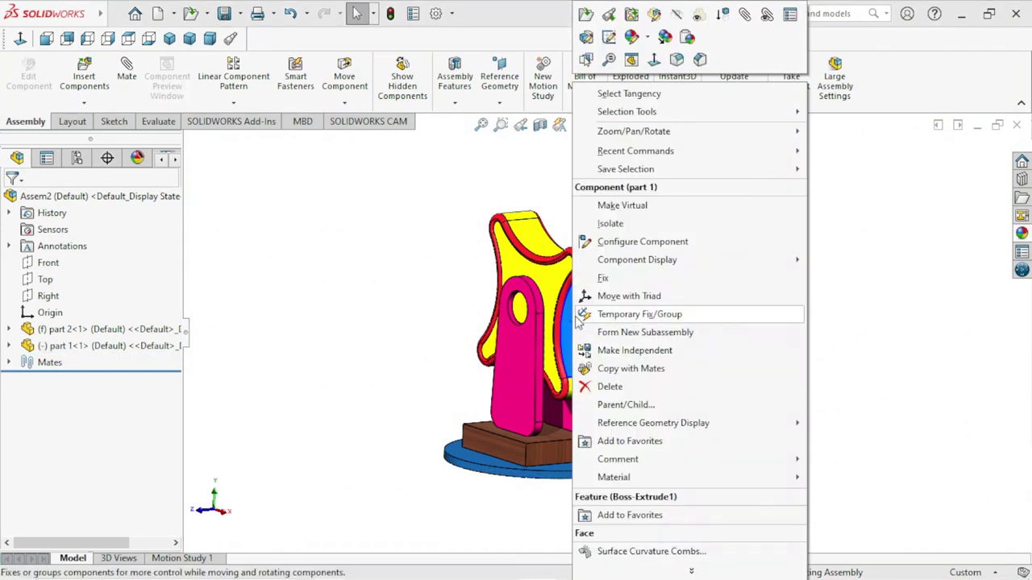
{"action": "left_click", "coordinate": [654, 24]}
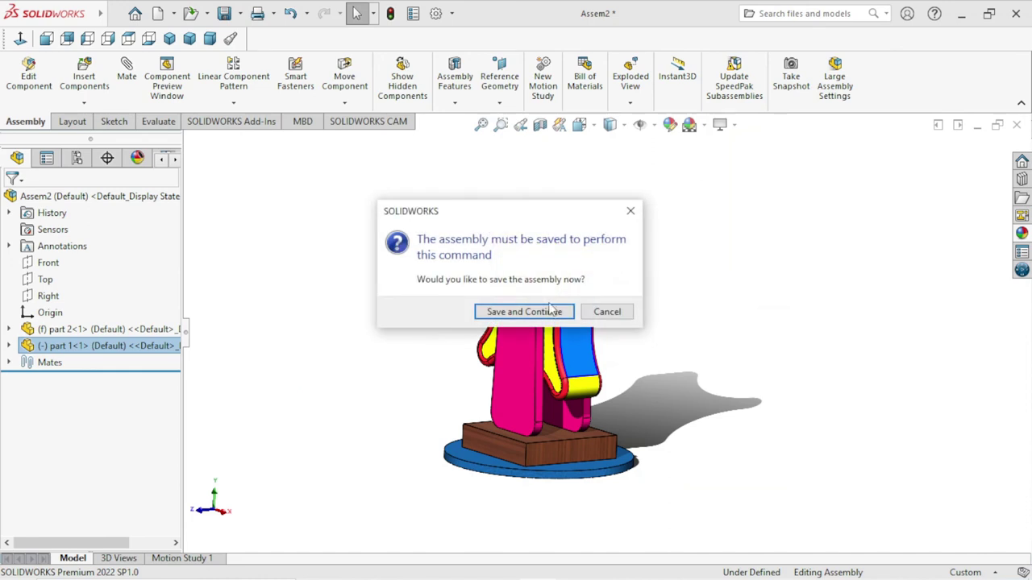
{"action": "left_click", "coordinate": [523, 314]}
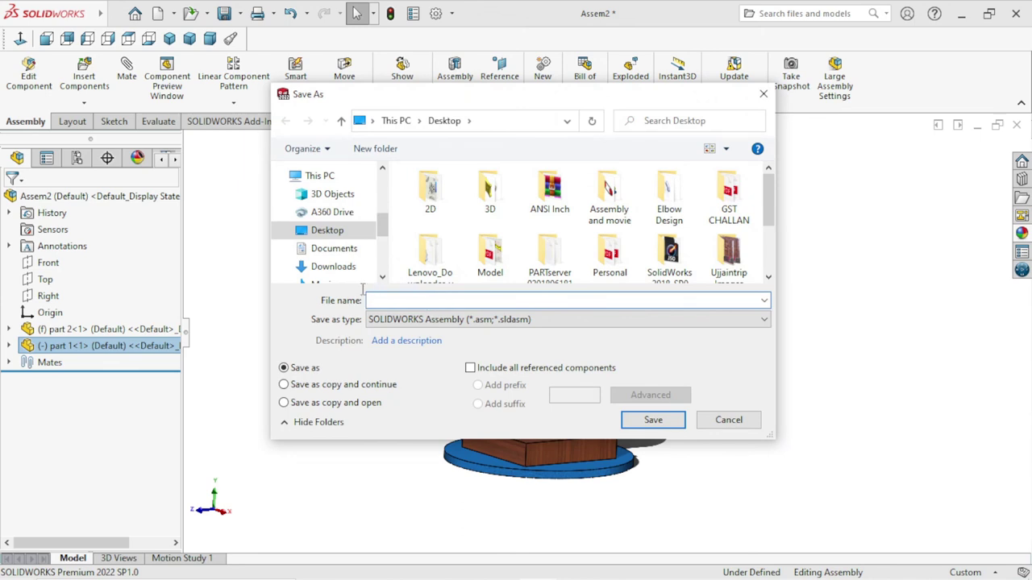
{"action": "type", "text": "assembly"}
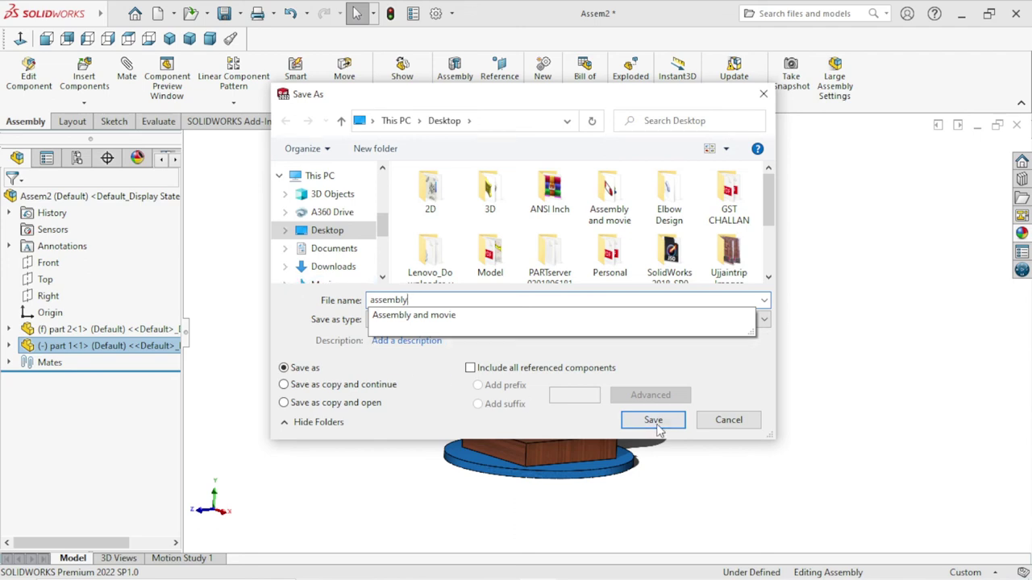
{"action": "left_click", "coordinate": [601, 368]}
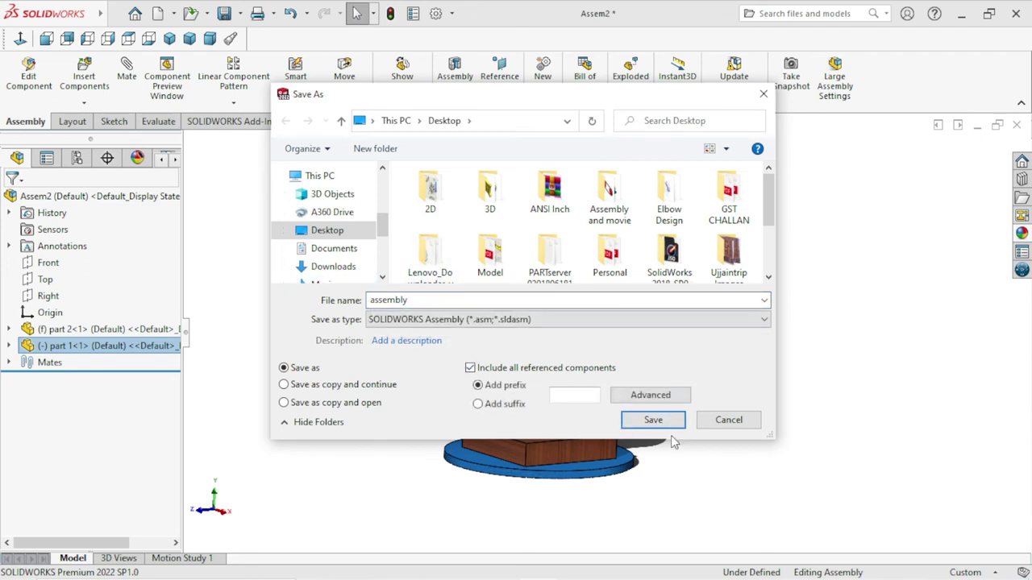
{"action": "left_click", "coordinate": [283, 230]}
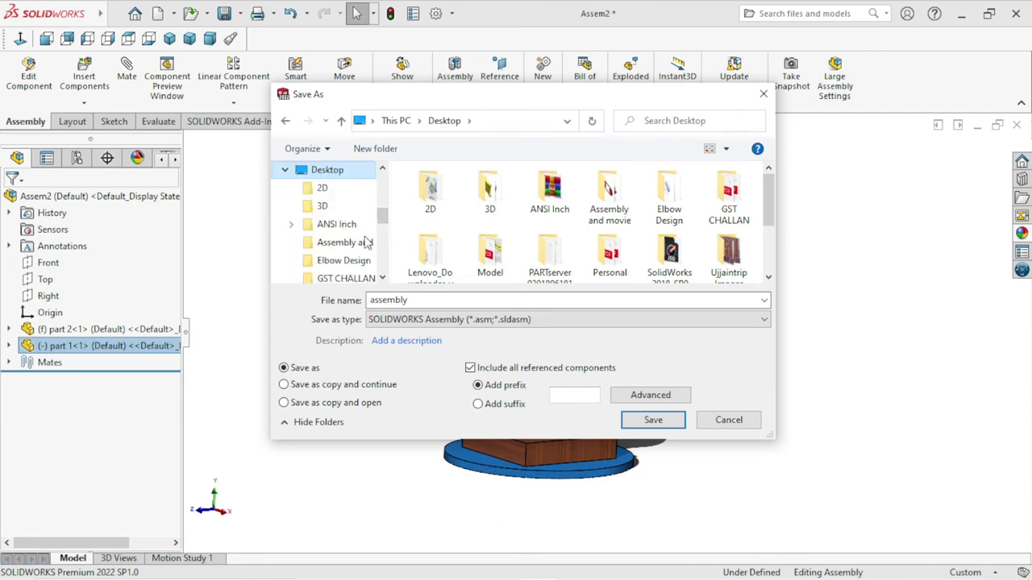
{"action": "double_click", "coordinate": [321, 172]}
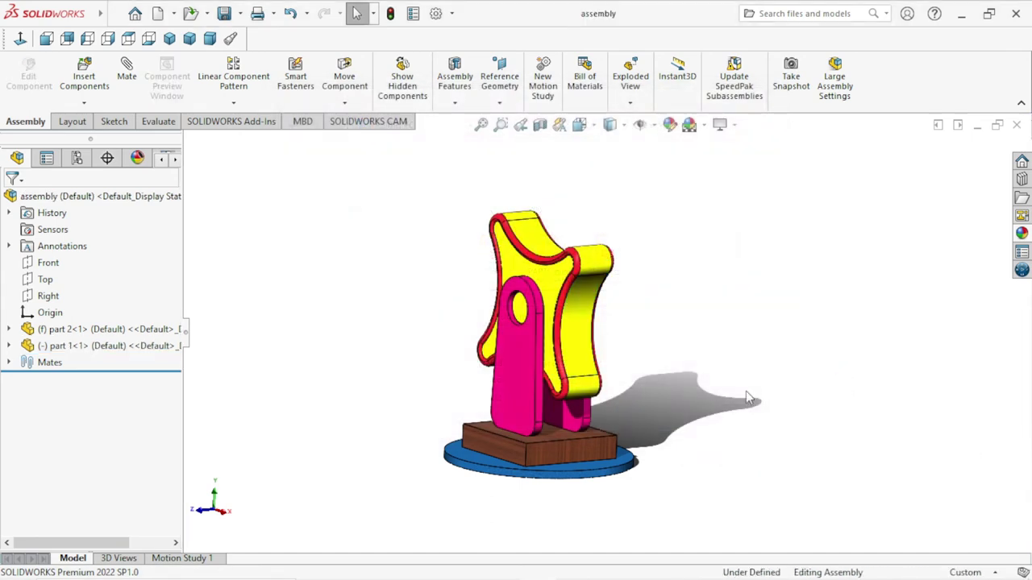
Edit the star knob in context and open its Boss-Extrude2 feature
{"action": "scroll", "coordinate": [613, 367], "scroll_direction": "down", "scroll_amount": 2}
{"action": "scroll", "coordinate": [644, 385], "scroll_direction": "down", "scroll_amount": 2}
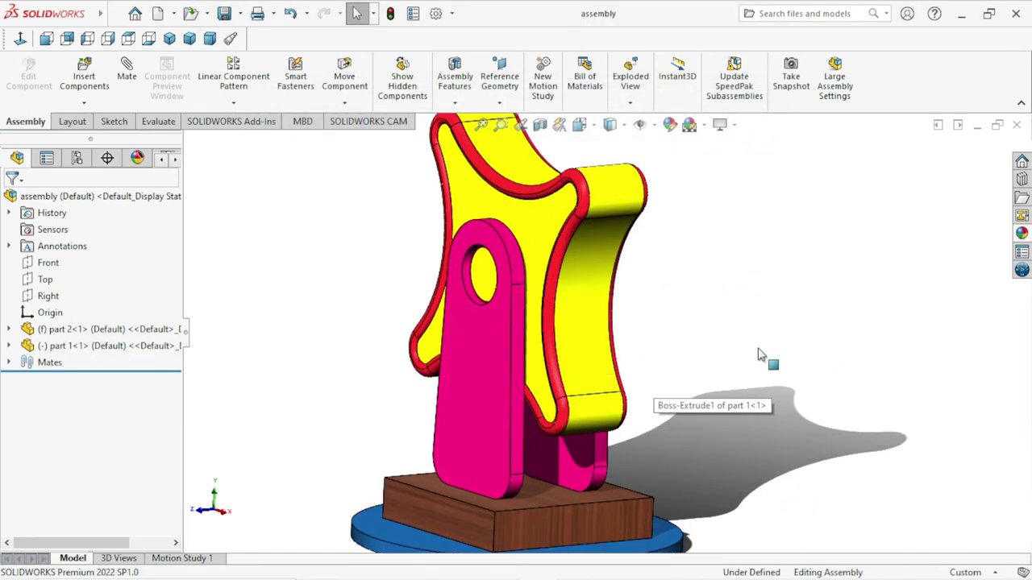
{"action": "scroll", "coordinate": [762, 354], "scroll_direction": "up", "scroll_amount": 2}
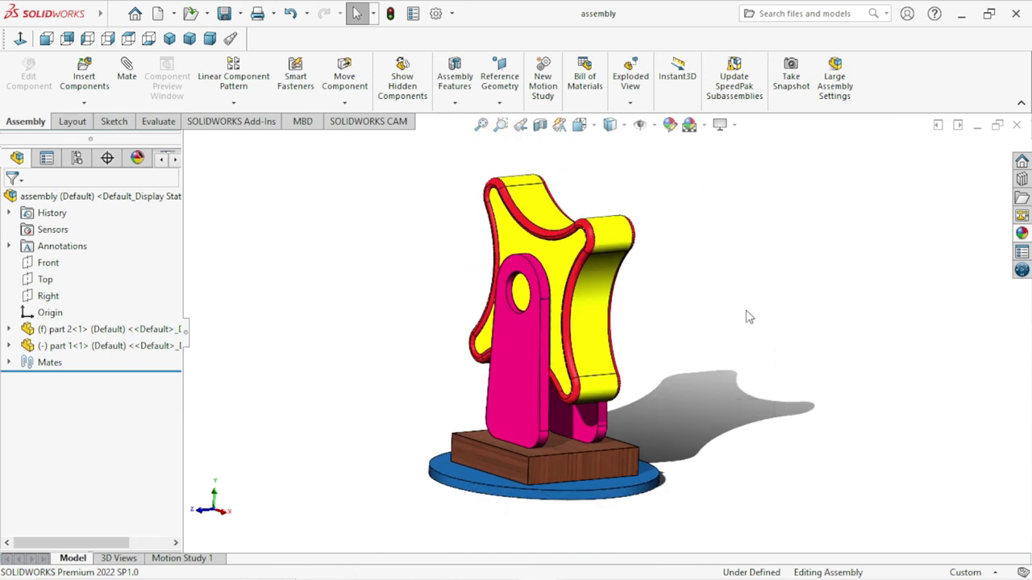
{"action": "left_click", "coordinate": [592, 292]}
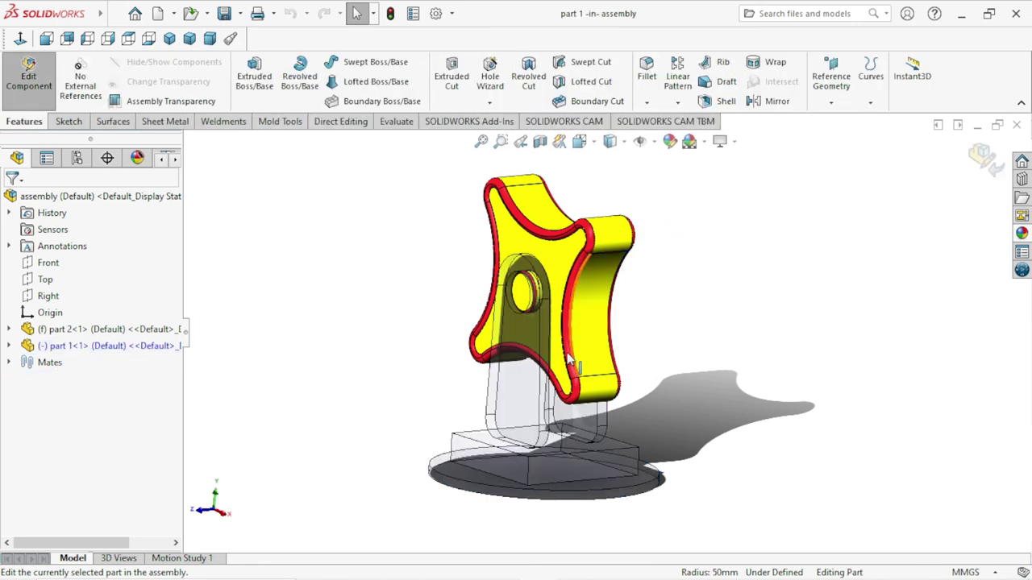
{"action": "scroll", "coordinate": [599, 272], "scroll_direction": "down", "scroll_amount": 3}
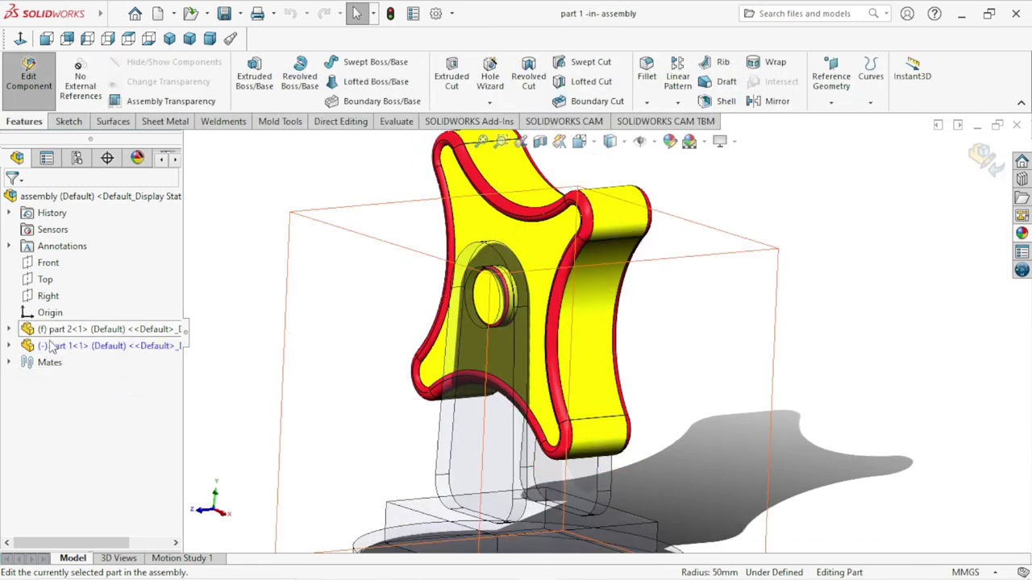
{"action": "left_click", "coordinate": [10, 346]}
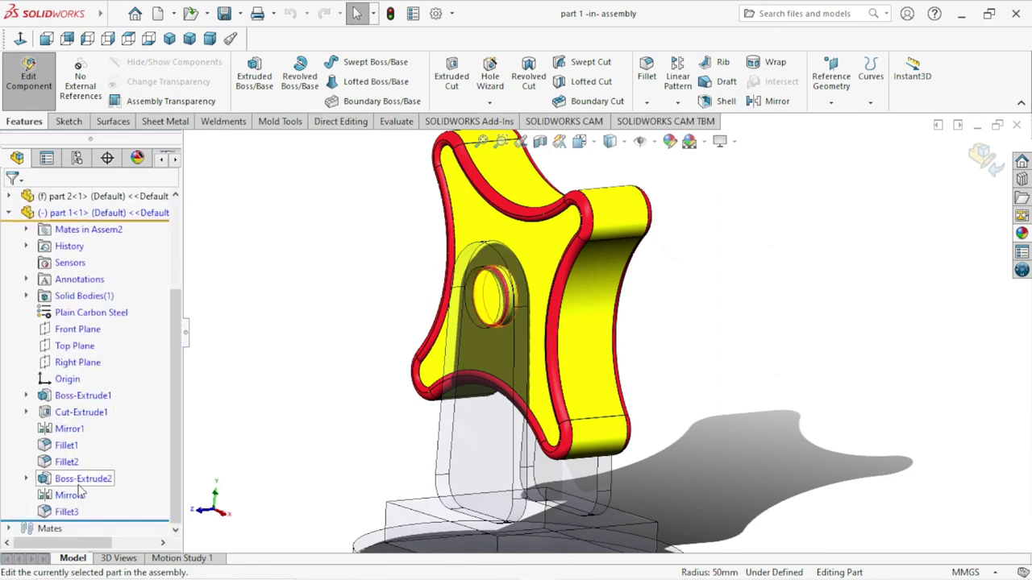
{"action": "left_click", "coordinate": [26, 479]}
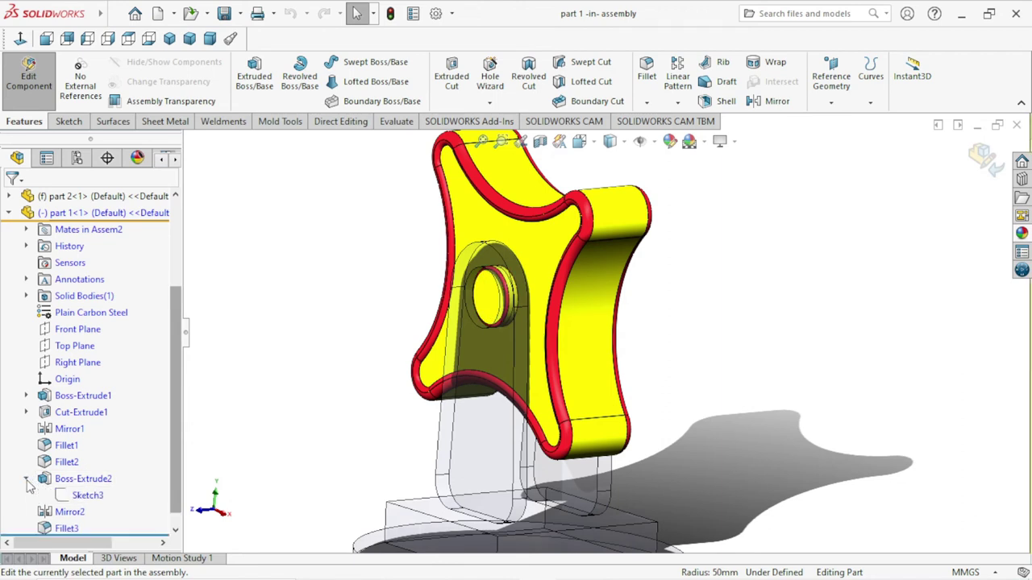
{"action": "left_click", "coordinate": [71, 479]}
{"action": "left_click", "coordinate": [77, 433]}
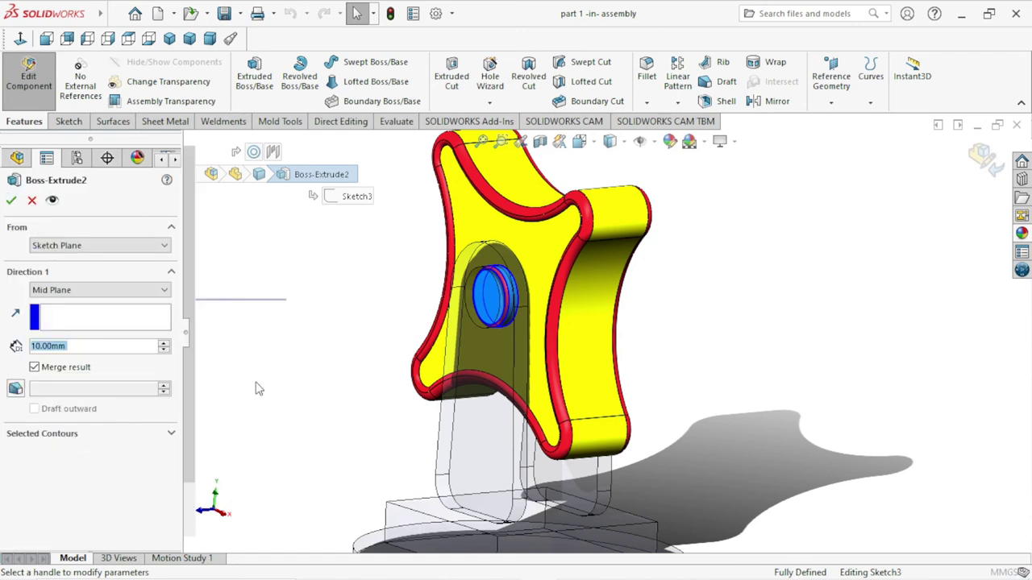
Change Boss-Extrude2's mid-plane depth to 15 mm and return to the assembly
{"action": "type", "text": "15"}
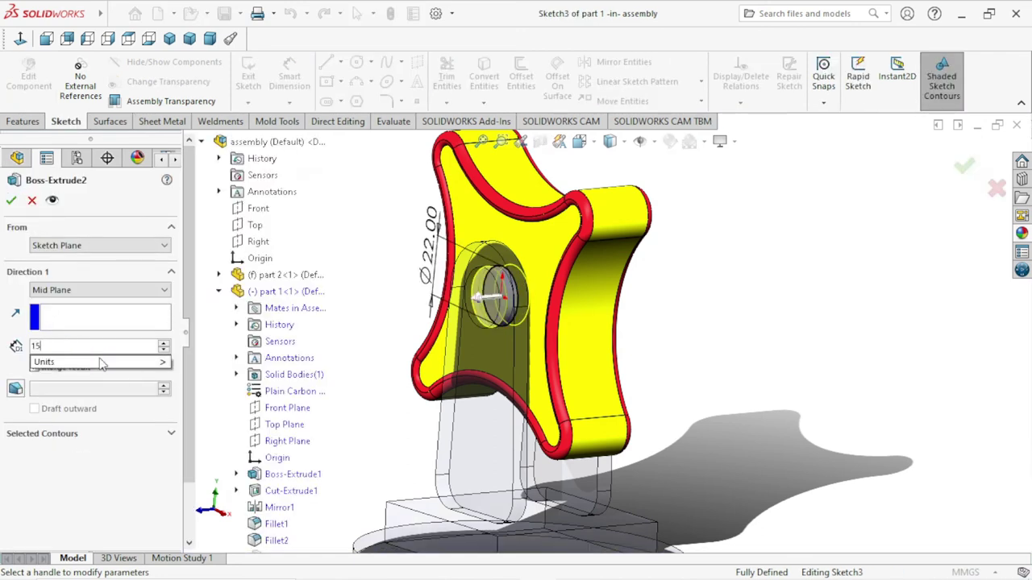
{"action": "mouse_move", "coordinate": [97, 362]}
{"action": "key", "text": "Return"}
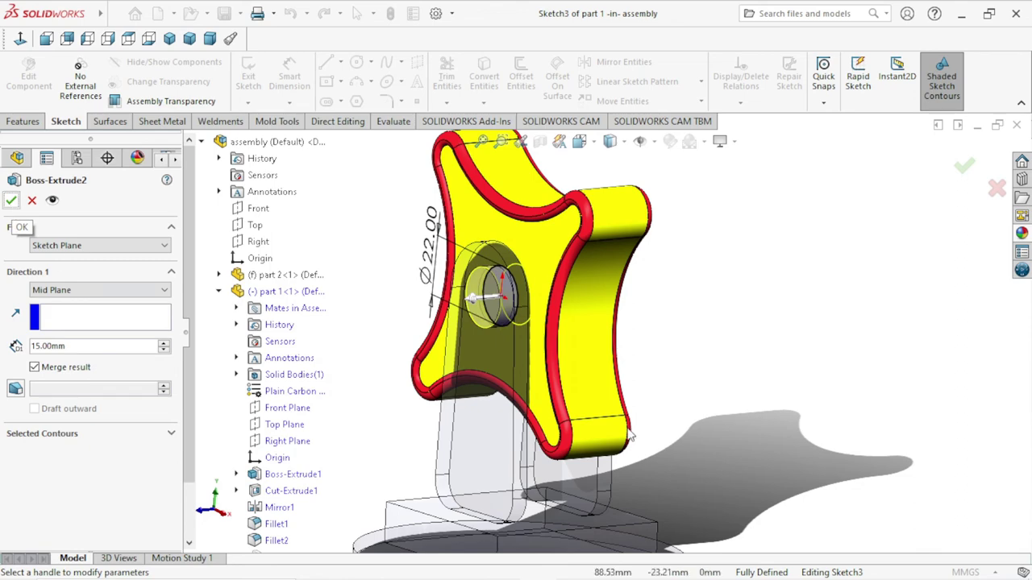
{"action": "mouse_move", "coordinate": [637, 411]}
{"action": "middle_mouse_down"}
{"action": "mouse_move", "coordinate": [589, 409]}
{"action": "mouse_move", "coordinate": [661, 415]}
{"action": "middle_mouse_up"}
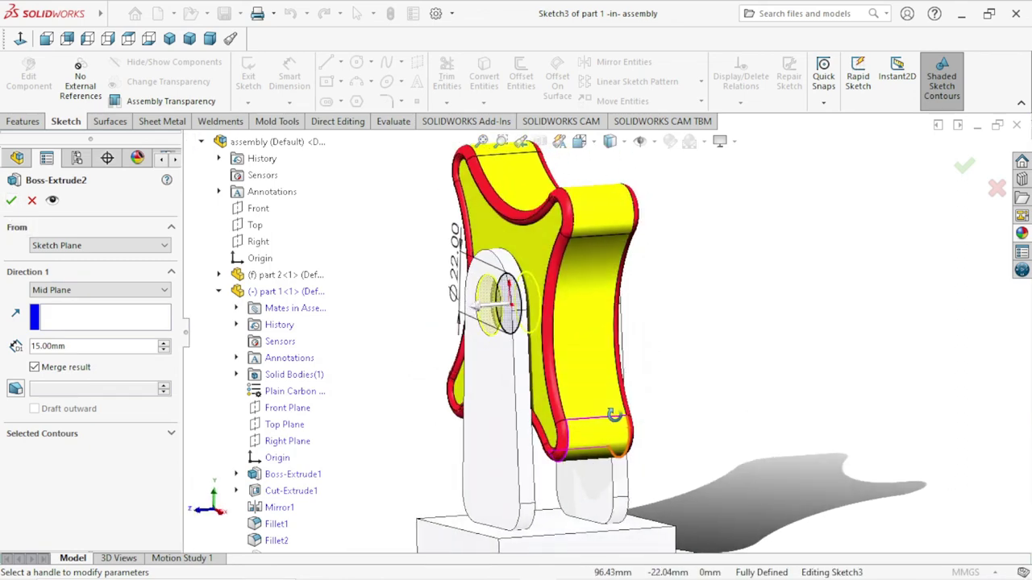
{"action": "left_click", "coordinate": [10, 202]}
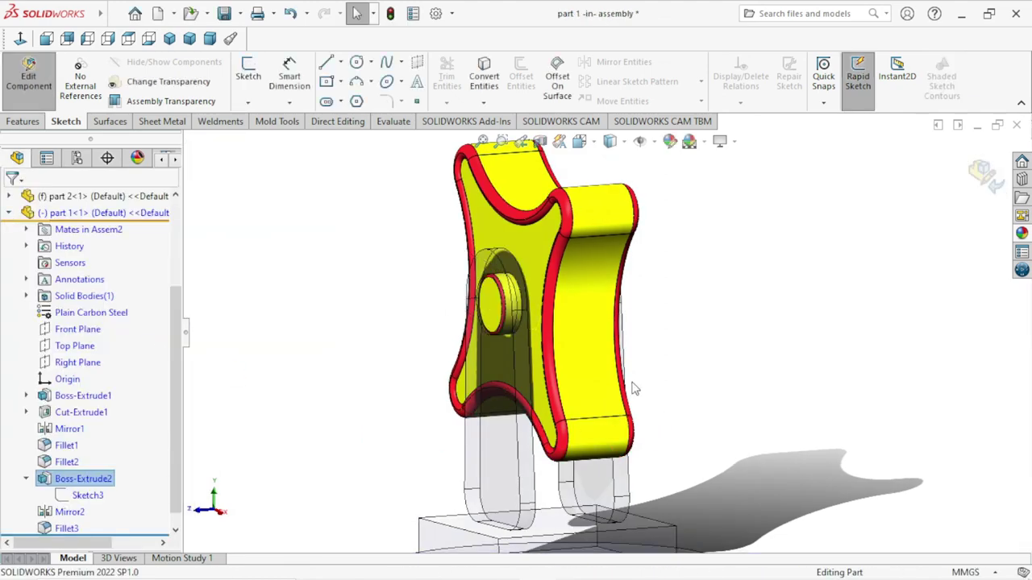
{"action": "mouse_move", "coordinate": [633, 388]}
{"action": "middle_mouse_down"}
{"action": "mouse_move", "coordinate": [554, 383]}
{"action": "mouse_move", "coordinate": [641, 409]}
{"action": "middle_mouse_up"}
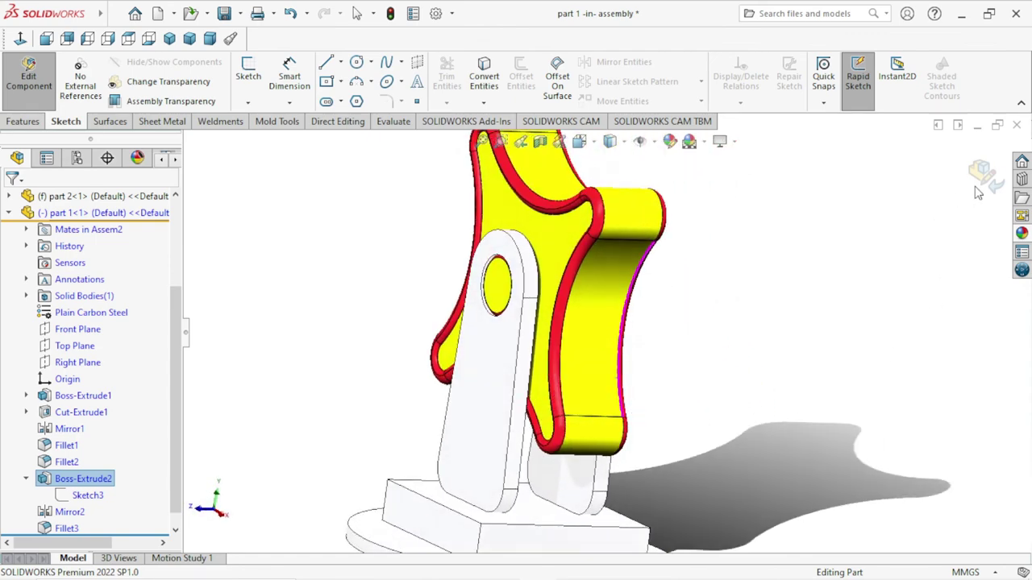
{"action": "left_click", "coordinate": [977, 184]}
Fit the assembly and orbit to a tilted front view of the knob
{"action": "key", "text": "f"}
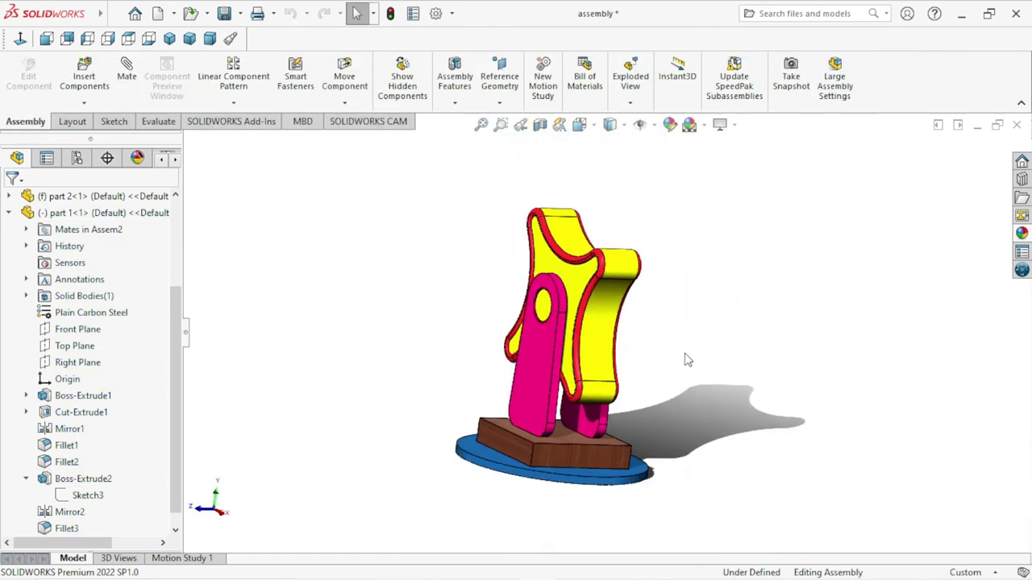
{"action": "mouse_move", "coordinate": [687, 359]}
{"action": "middle_mouse_down"}
{"action": "mouse_move", "coordinate": [822, 321]}
{"action": "mouse_move", "coordinate": [776, 304]}
{"action": "middle_mouse_up"}
{"action": "scroll", "coordinate": [771, 400], "scroll_direction": "down", "scroll_amount": 2}
{"action": "scroll", "coordinate": [691, 394], "scroll_direction": "down", "scroll_amount": 2}
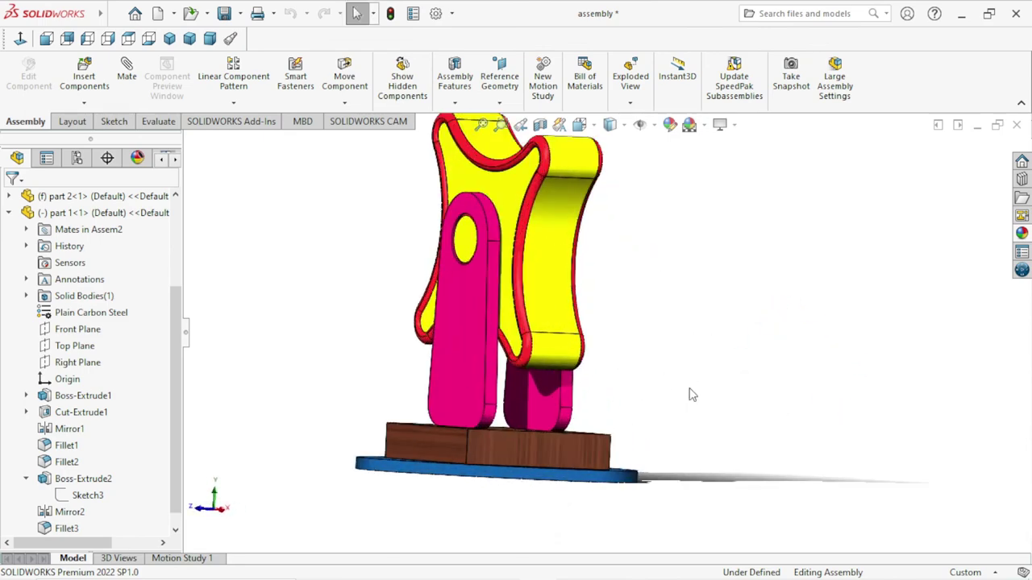
{"action": "scroll", "coordinate": [691, 395], "scroll_direction": "up", "scroll_amount": 2}
{"action": "mouse_move", "coordinate": [684, 387]}
{"action": "middle_mouse_down"}
{"action": "mouse_move", "coordinate": [675, 345]}
{"action": "mouse_move", "coordinate": [750, 408]}
{"action": "mouse_move", "coordinate": [674, 401]}
{"action": "mouse_move", "coordinate": [702, 449]}
{"action": "mouse_move", "coordinate": [732, 403]}
{"action": "mouse_move", "coordinate": [723, 456]}
{"action": "mouse_move", "coordinate": [700, 429]}
{"action": "middle_mouse_up"}
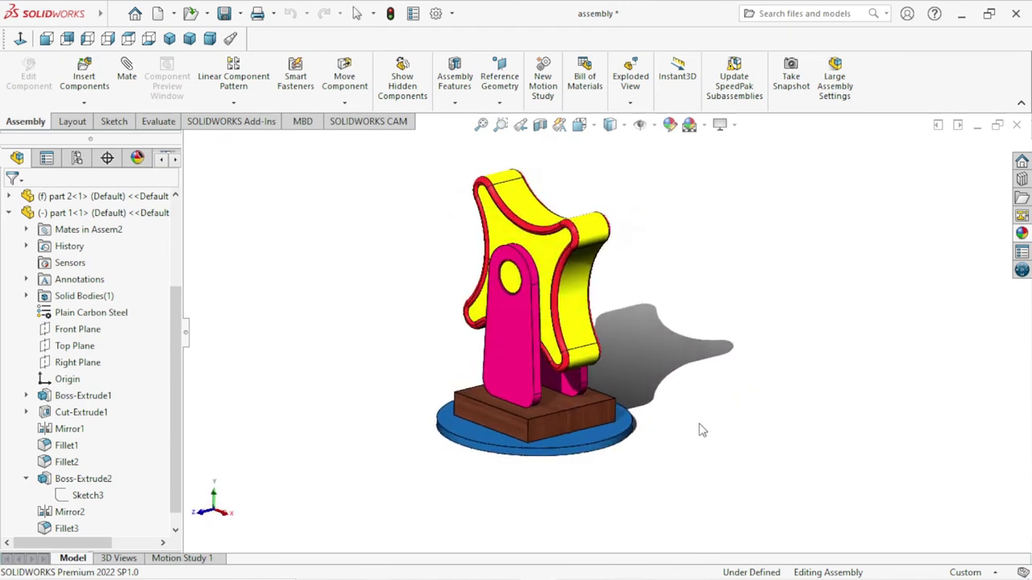
{"action": "scroll", "coordinate": [700, 430], "scroll_direction": "up", "scroll_amount": 1}
{"action": "scroll", "coordinate": [697, 342], "scroll_direction": "down", "scroll_amount": 2}
{"action": "scroll", "coordinate": [450, 345], "scroll_direction": "down", "scroll_amount": 1}
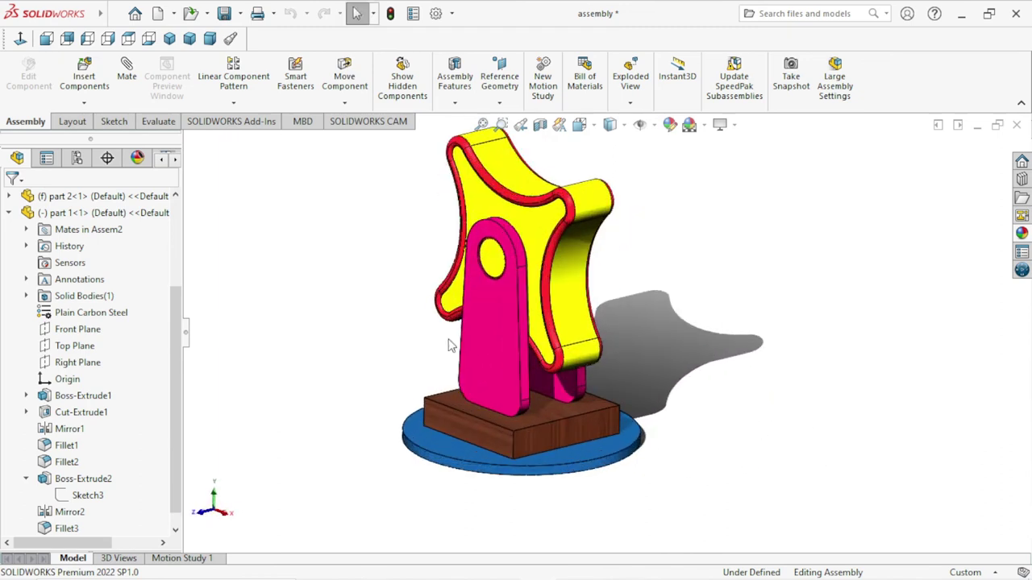
{"action": "scroll", "coordinate": [451, 345], "scroll_direction": "up", "scroll_amount": 1}
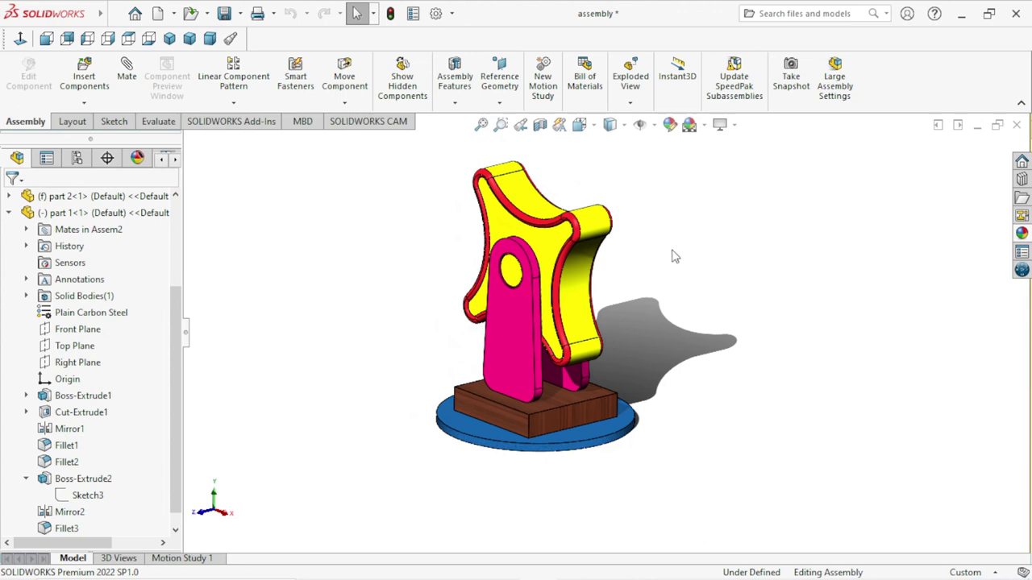
{"action": "scroll", "coordinate": [613, 303], "scroll_direction": "down", "scroll_amount": 1}
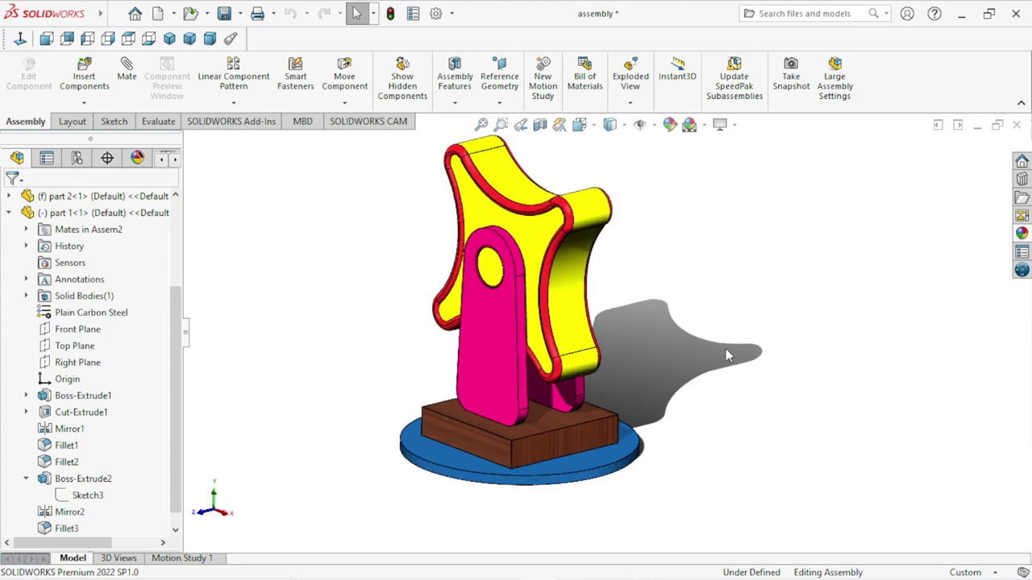
{"action": "middle_click_drag", "start_coordinate": [725, 348], "coordinate": [732, 329]}
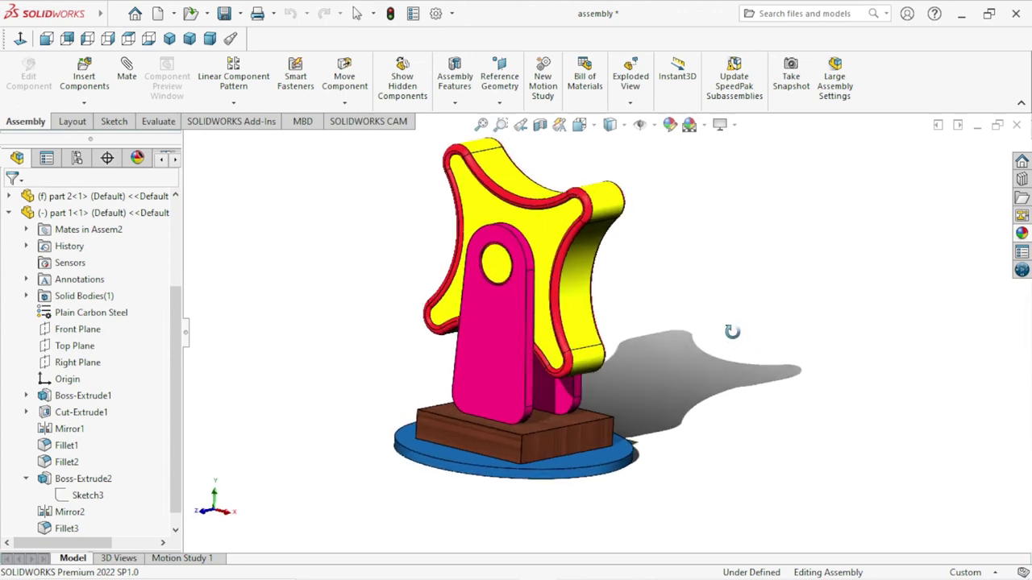
Drag the star knob to turn it about its pin, then inspect its new angle
{"action": "left_click", "coordinate": [621, 214]}
{"action": "mouse_move", "coordinate": [592, 375]}
{"action": "left_mouse_down"}
{"action": "mouse_move", "coordinate": [455, 228]}
{"action": "mouse_move", "coordinate": [636, 277]}
{"action": "mouse_move", "coordinate": [521, 368]}
{"action": "mouse_move", "coordinate": [484, 143]}
{"action": "mouse_move", "coordinate": [586, 369]}
{"action": "mouse_move", "coordinate": [420, 299]}
{"action": "mouse_move", "coordinate": [621, 398]}
{"action": "left_mouse_up"}
{"action": "mouse_move", "coordinate": [622, 398]}
{"action": "middle_mouse_down"}
{"action": "mouse_move", "coordinate": [480, 371]}
{"action": "mouse_move", "coordinate": [703, 376]}
{"action": "mouse_move", "coordinate": [716, 398]}
{"action": "mouse_move", "coordinate": [736, 384]}
{"action": "mouse_move", "coordinate": [725, 363]}
{"action": "mouse_move", "coordinate": [545, 342]}
{"action": "middle_mouse_up"}
{"action": "scroll", "coordinate": [556, 346], "scroll_direction": "down", "scroll_amount": 3}
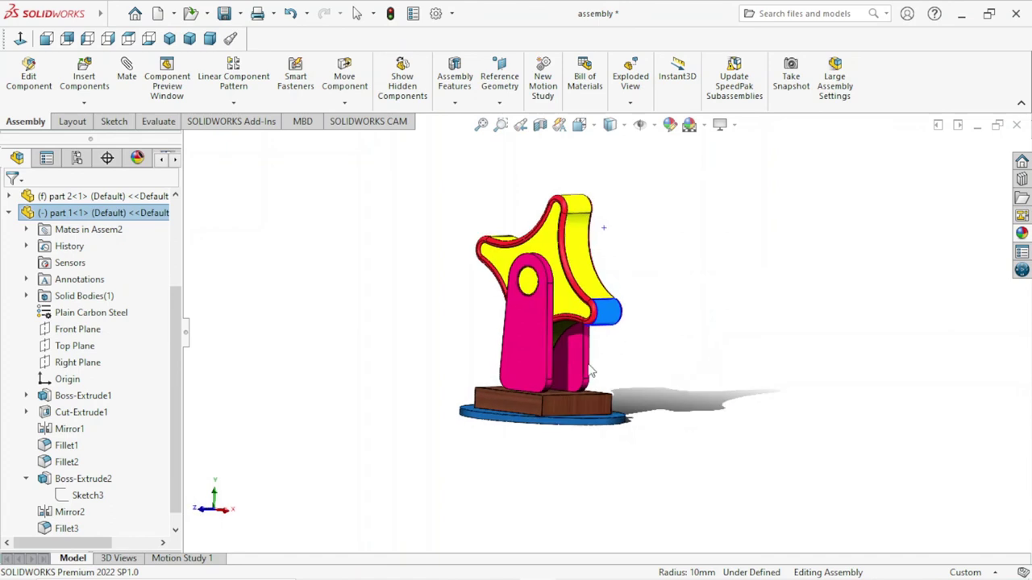
{"action": "mouse_move", "coordinate": [771, 442]}
{"action": "middle_mouse_down"}
{"action": "mouse_move", "coordinate": [767, 401]}
{"action": "mouse_move", "coordinate": [760, 454]}
{"action": "mouse_move", "coordinate": [771, 441]}
{"action": "middle_mouse_up"}
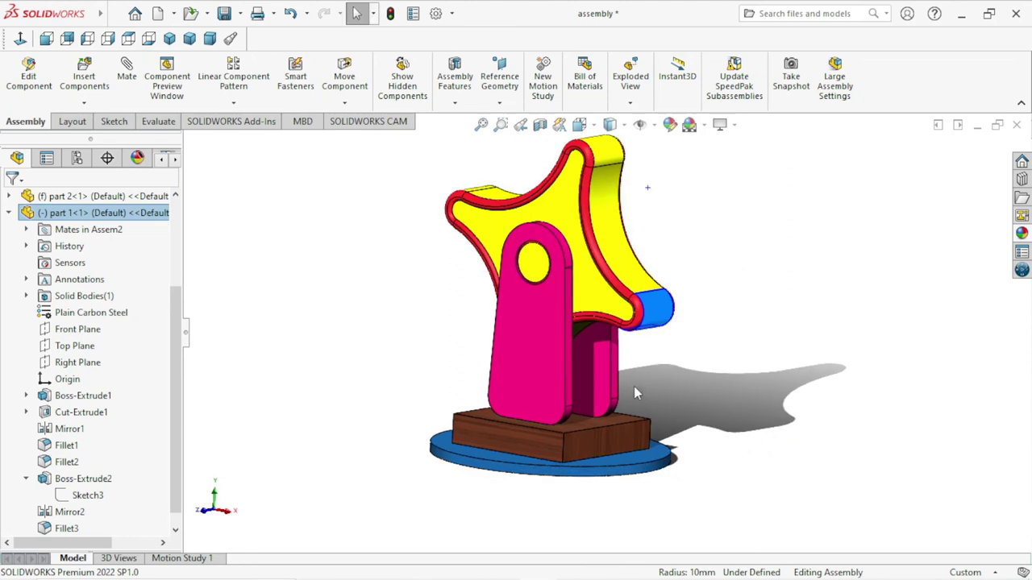
{"action": "scroll", "coordinate": [634, 387], "scroll_direction": "up", "scroll_amount": 2}
{"action": "scroll", "coordinate": [749, 327], "scroll_direction": "down", "scroll_amount": 1}
{"action": "mouse_move", "coordinate": [749, 327]}
{"action": "middle_mouse_down"}
{"action": "mouse_move", "coordinate": [733, 306]}
{"action": "mouse_move", "coordinate": [741, 299]}
{"action": "mouse_move", "coordinate": [731, 310]}
{"action": "mouse_move", "coordinate": [742, 334]}
{"action": "mouse_move", "coordinate": [743, 305]}
{"action": "middle_mouse_up"}
{"action": "scroll", "coordinate": [737, 361], "scroll_direction": "down", "scroll_amount": 1}
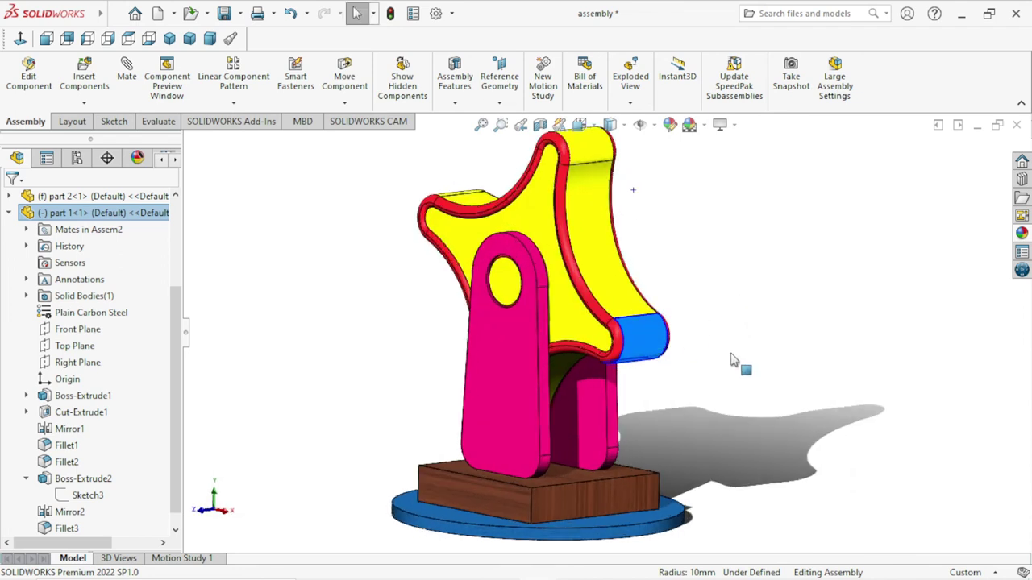
{"action": "mouse_move", "coordinate": [737, 362]}
{"action": "middle_mouse_down"}
{"action": "mouse_move", "coordinate": [710, 339]}
{"action": "mouse_move", "coordinate": [734, 340]}
{"action": "mouse_move", "coordinate": [731, 351]}
{"action": "middle_mouse_up"}
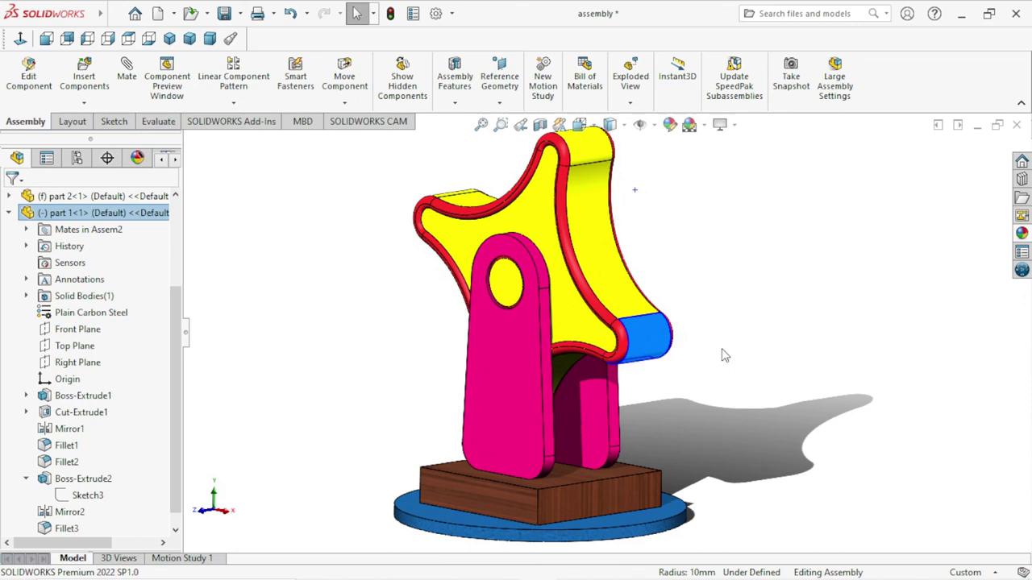
{"action": "scroll", "coordinate": [720, 352], "scroll_direction": "up", "scroll_amount": 1}
{"action": "middle_click_drag", "start_coordinate": [696, 353], "coordinate": [687, 351]}
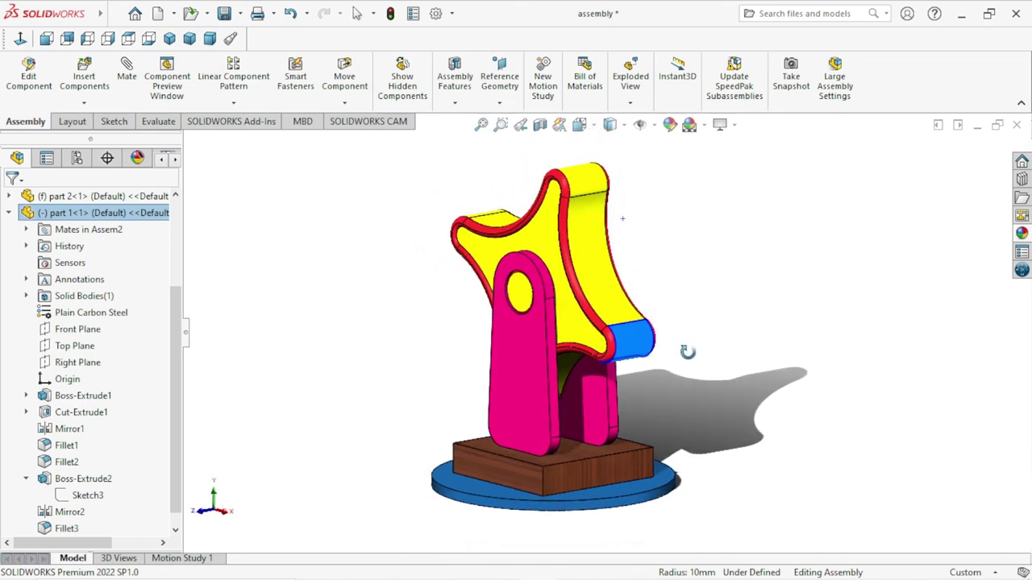
{"action": "scroll", "coordinate": [691, 360], "scroll_direction": "up", "scroll_amount": 1}
{"action": "left_click", "coordinate": [794, 388]}
{"action": "scroll", "coordinate": [661, 371], "scroll_direction": "down", "scroll_amount": 1}
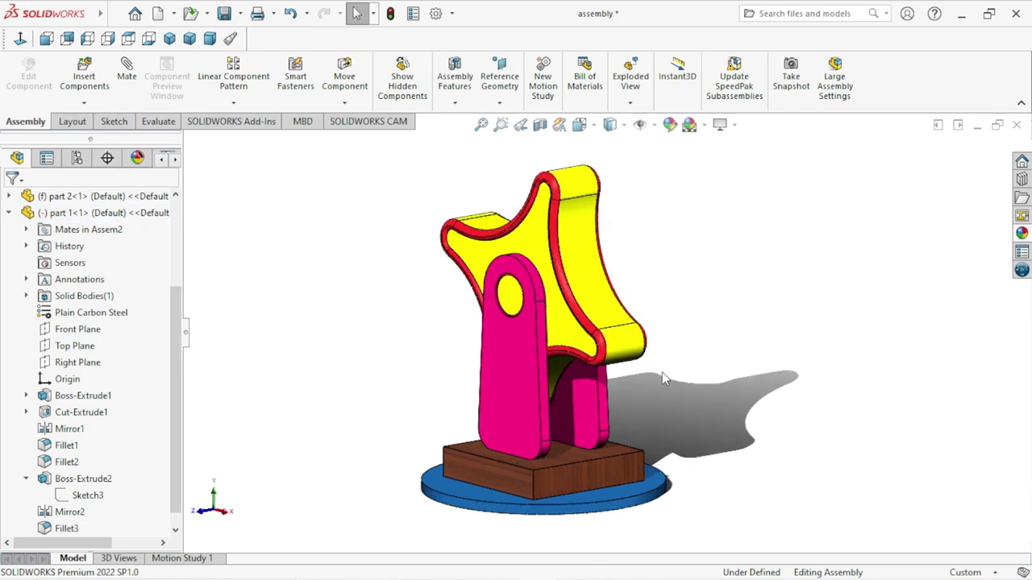
{"action": "scroll", "coordinate": [661, 371], "scroll_direction": "down", "scroll_amount": 1}
{"action": "scroll", "coordinate": [661, 372], "scroll_direction": "down", "scroll_amount": 1}
{"action": "scroll", "coordinate": [661, 372], "scroll_direction": "down", "scroll_amount": 1}
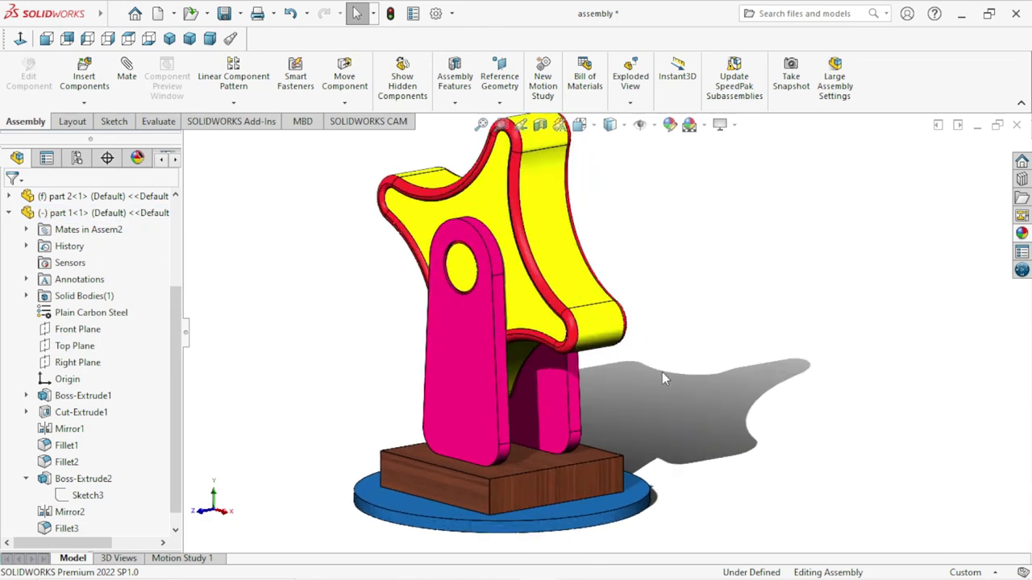
{"action": "scroll", "coordinate": [661, 371], "scroll_direction": "up", "scroll_amount": 1}
{"action": "scroll", "coordinate": [585, 233], "scroll_direction": "up", "scroll_amount": 1}
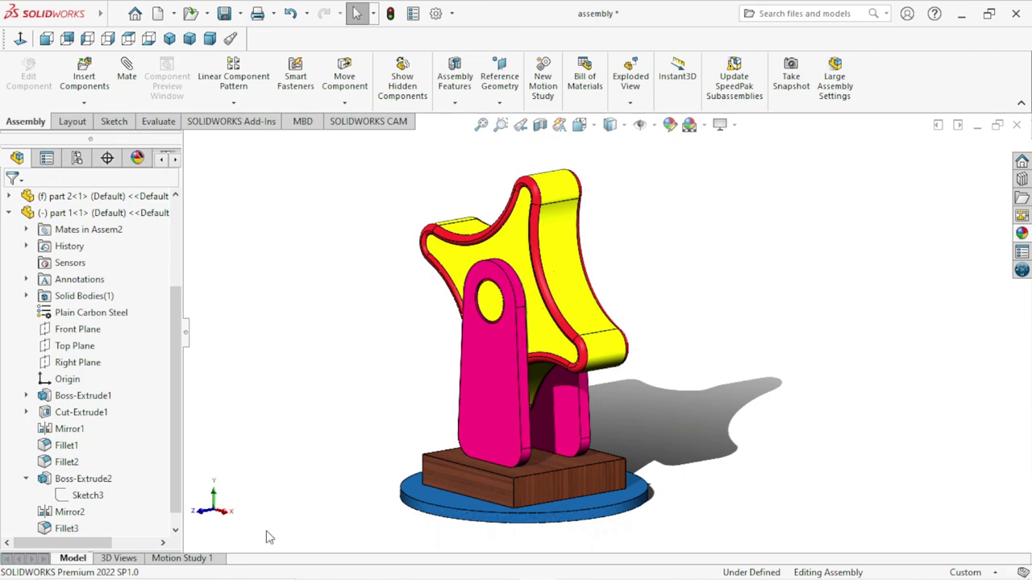
In Motion Study 1, start a rotary motor on the stand's hole edge
{"action": "left_click", "coordinate": [200, 560]}
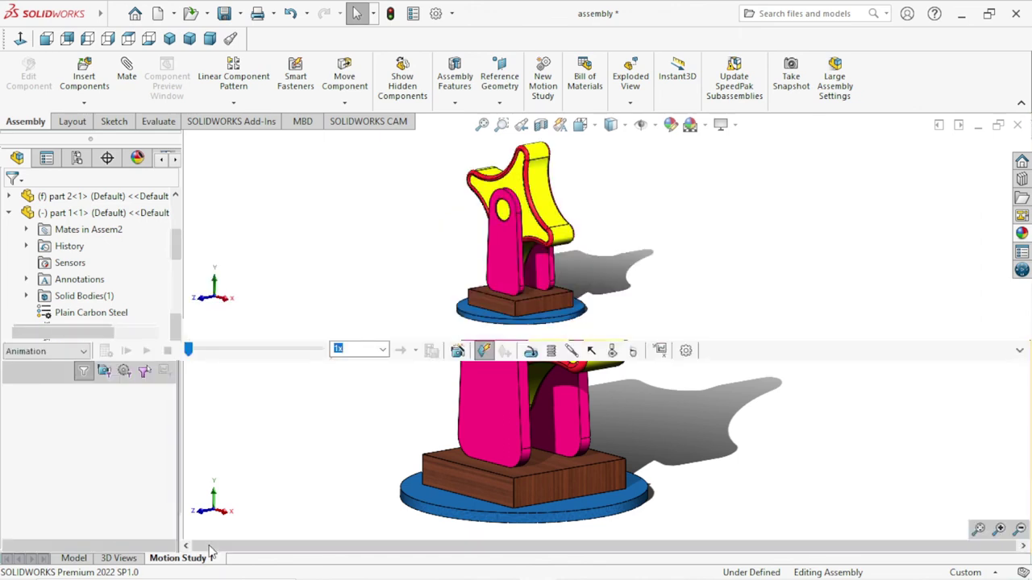
{"action": "left_click", "coordinate": [531, 353]}
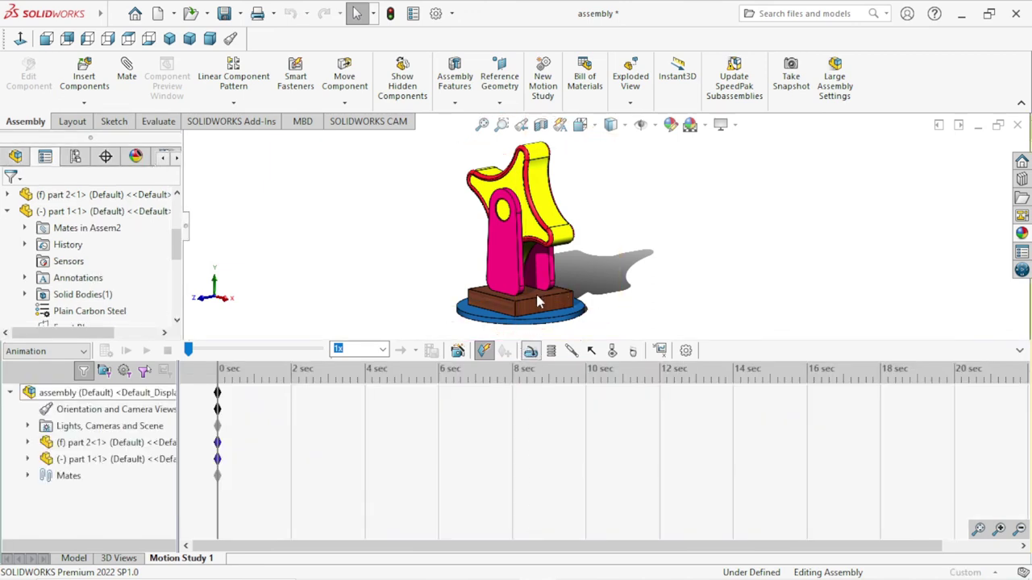
{"action": "scroll", "coordinate": [573, 257], "scroll_direction": "down", "scroll_amount": 5}
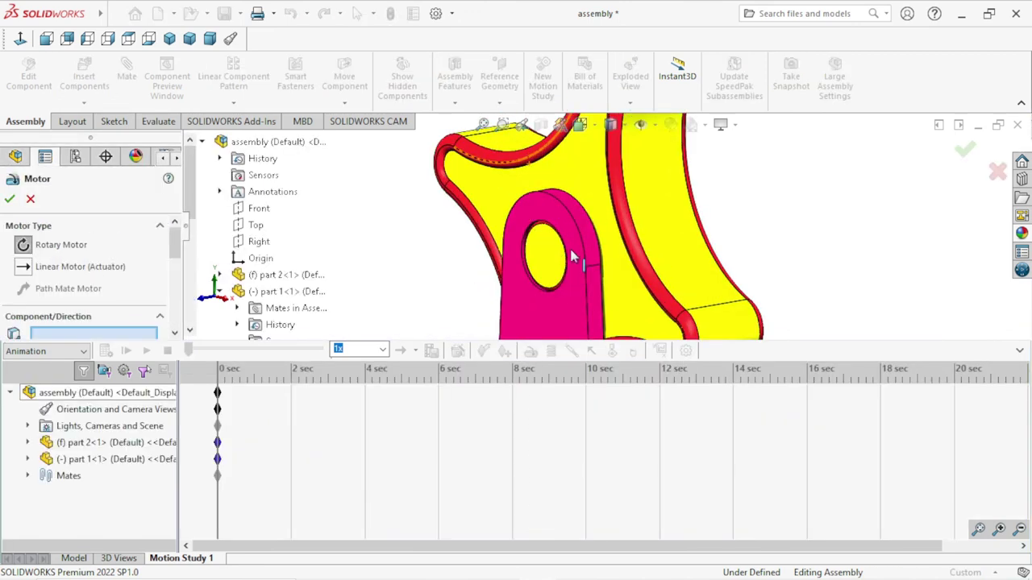
{"action": "scroll", "coordinate": [573, 256], "scroll_direction": "down", "scroll_amount": 2}
{"action": "scroll", "coordinate": [610, 274], "scroll_direction": "down", "scroll_amount": 2}
{"action": "scroll", "coordinate": [615, 258], "scroll_direction": "down", "scroll_amount": 2}
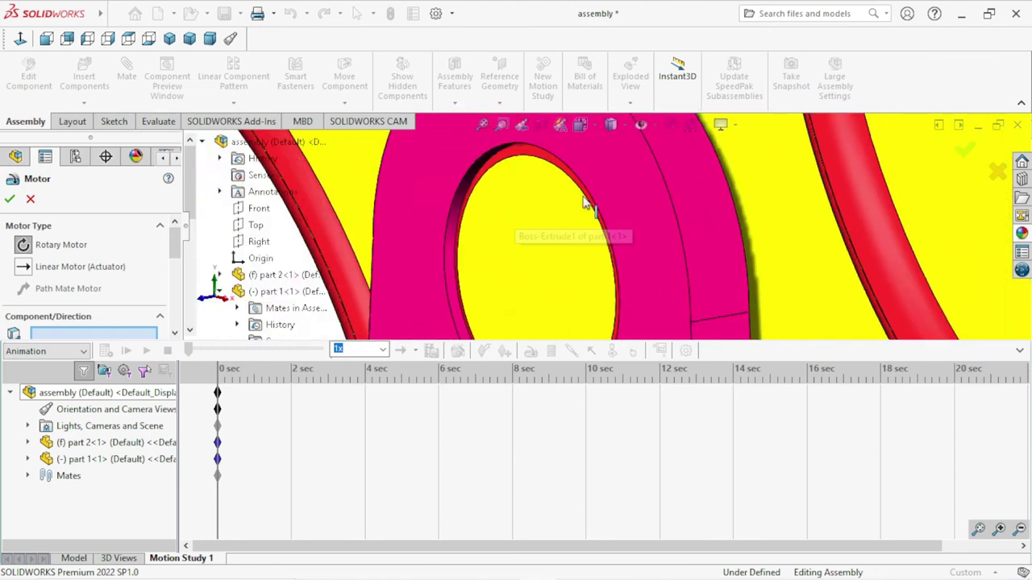
{"action": "left_click", "coordinate": [586, 204]}
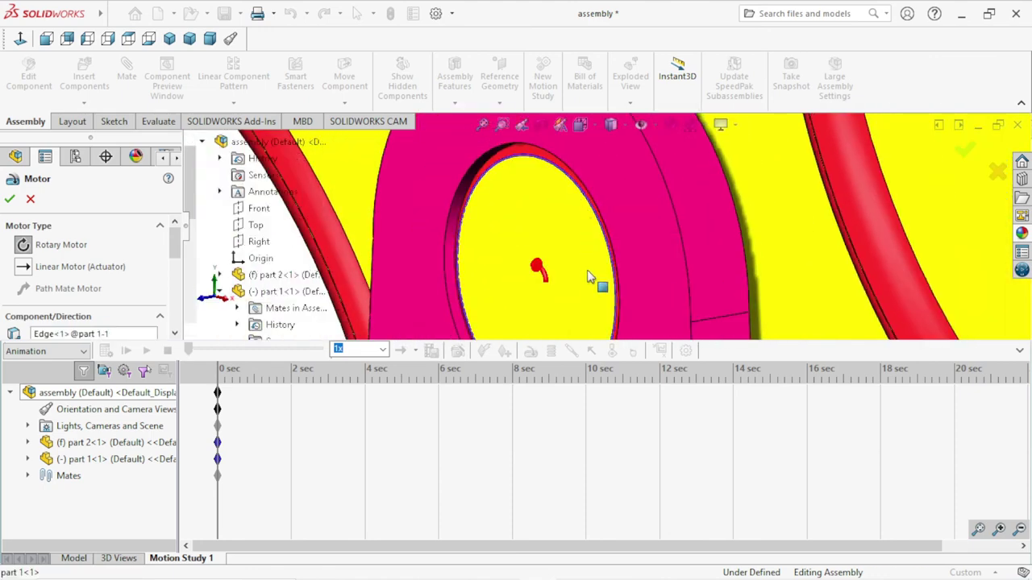
Reverse the motor direction, set constant speed to 25 RPM, and create RotaryMotor1
{"action": "scroll", "coordinate": [587, 277], "scroll_direction": "up", "scroll_amount": 3}
{"action": "scroll", "coordinate": [592, 274], "scroll_direction": "up", "scroll_amount": 2}
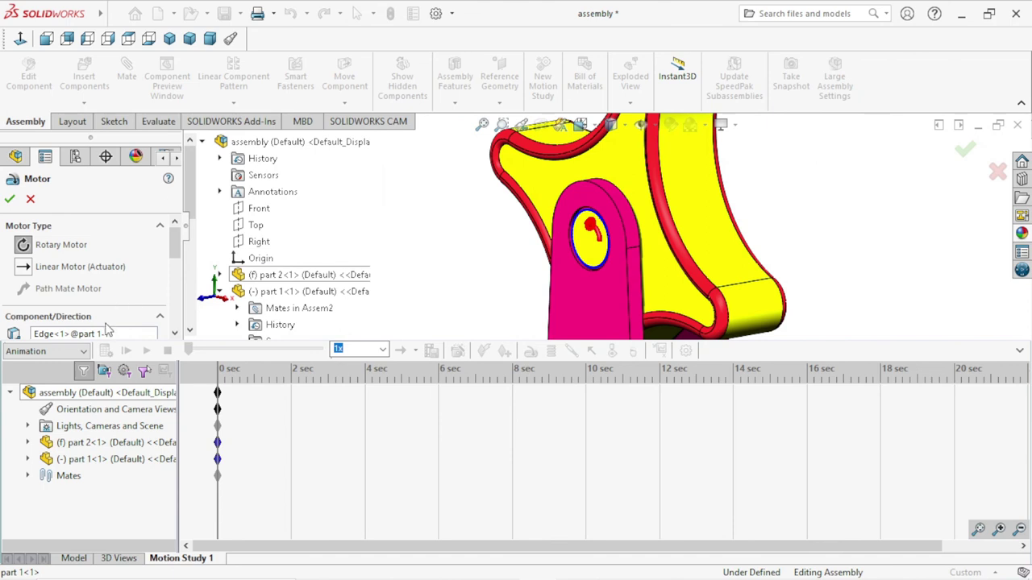
{"action": "left_click_drag", "start_coordinate": [174, 250], "coordinate": [177, 279]}
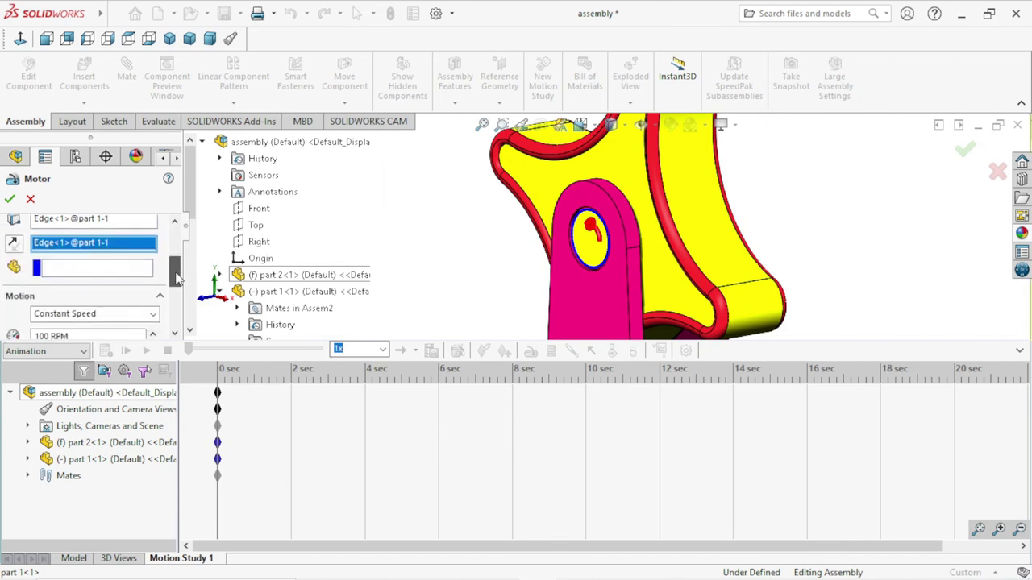
{"action": "left_click", "coordinate": [13, 243]}
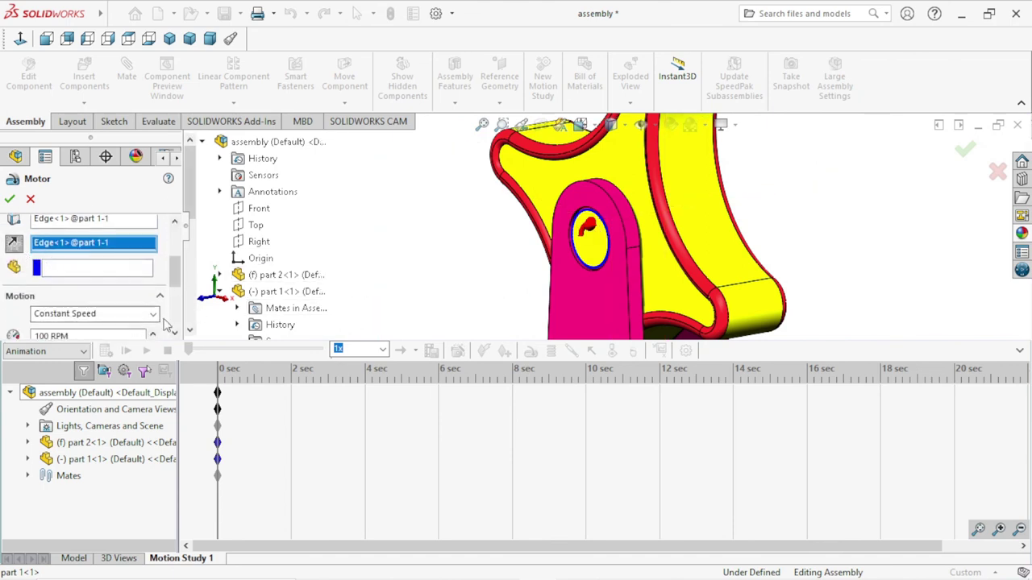
{"action": "scroll", "coordinate": [171, 312], "scroll_direction": "down", "scroll_amount": 1}
{"action": "scroll", "coordinate": [171, 278], "scroll_direction": "down", "scroll_amount": 1}
{"action": "type", "text": "25"}
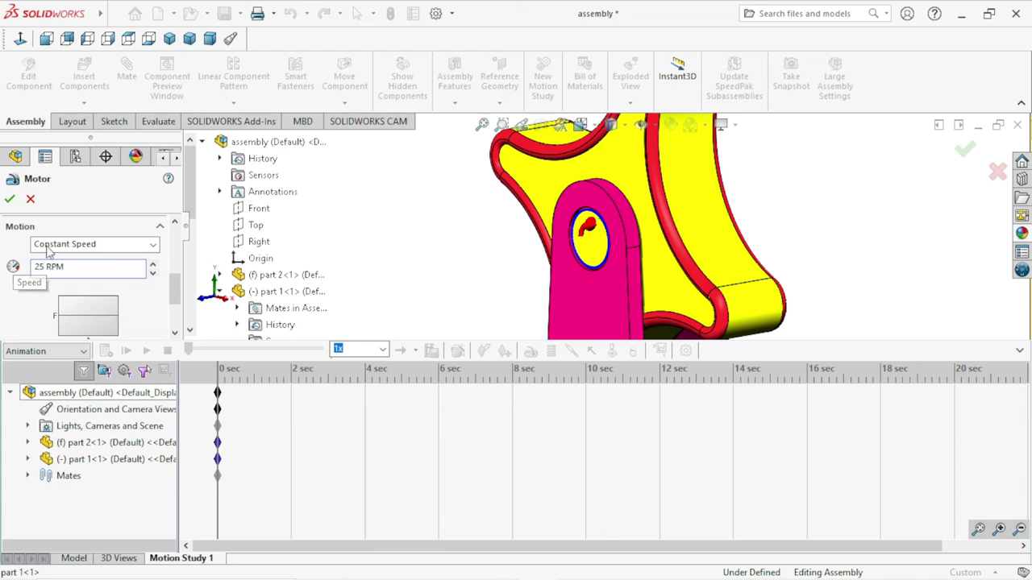
{"action": "left_click", "coordinate": [10, 198]}
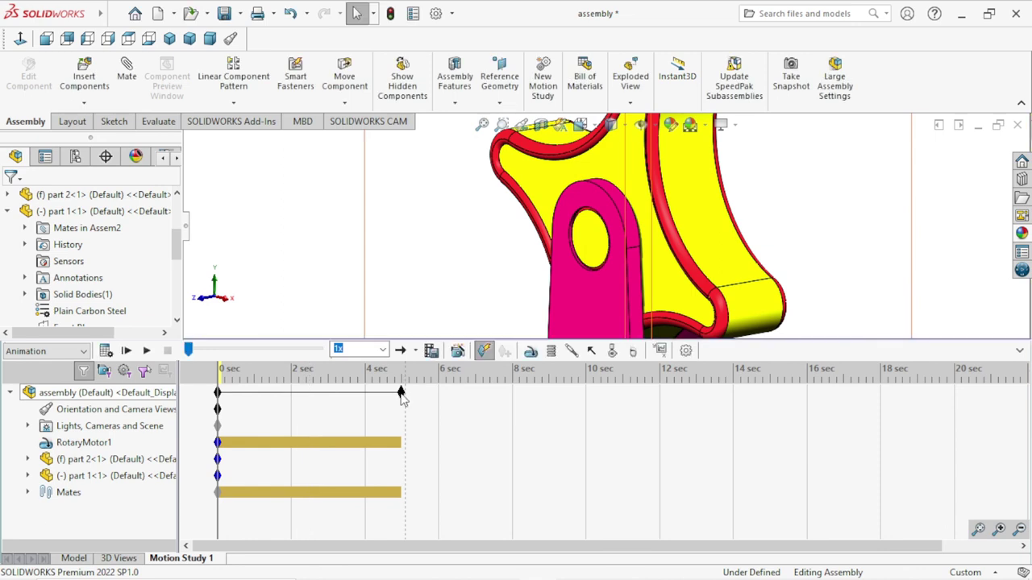
Move the end keyframe to 16 s, calculate the motion, and collapse the MotionManager timeline
{"action": "left_click_drag", "start_coordinate": [510, 426], "coordinate": [752, 406]}
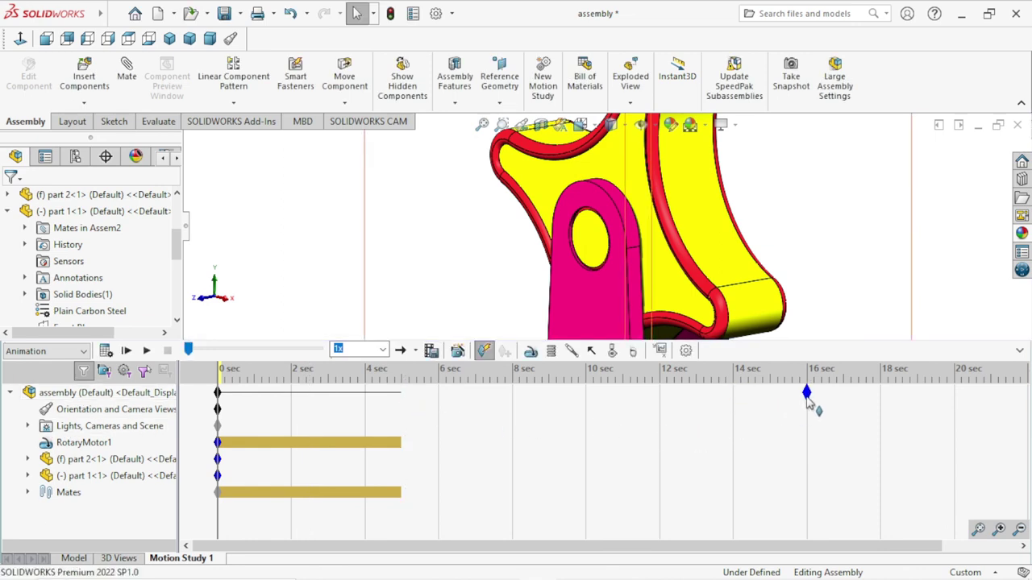
{"action": "left_click_drag", "start_coordinate": [808, 403], "coordinate": [807, 395]}
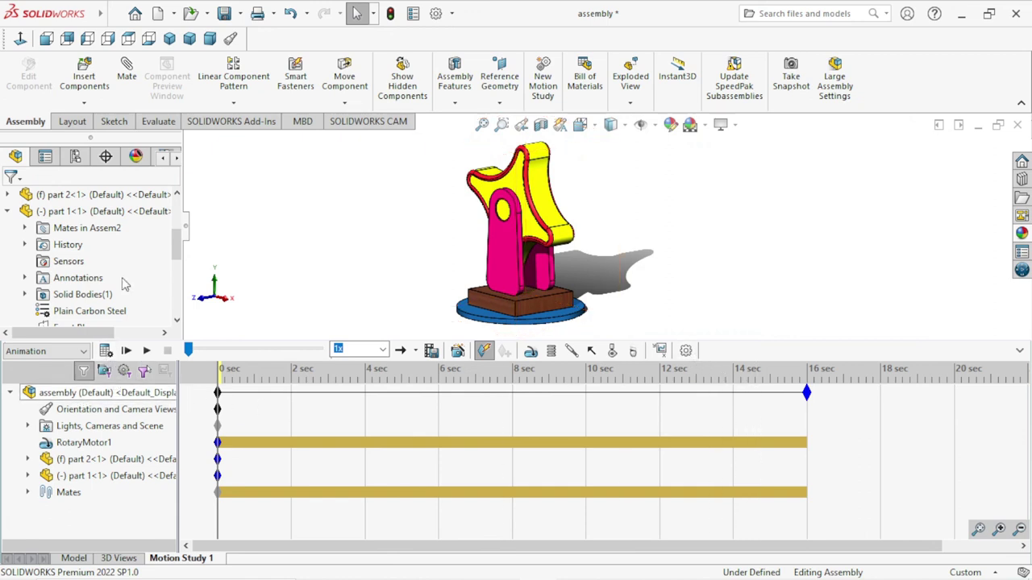
{"action": "left_click", "coordinate": [104, 352]}
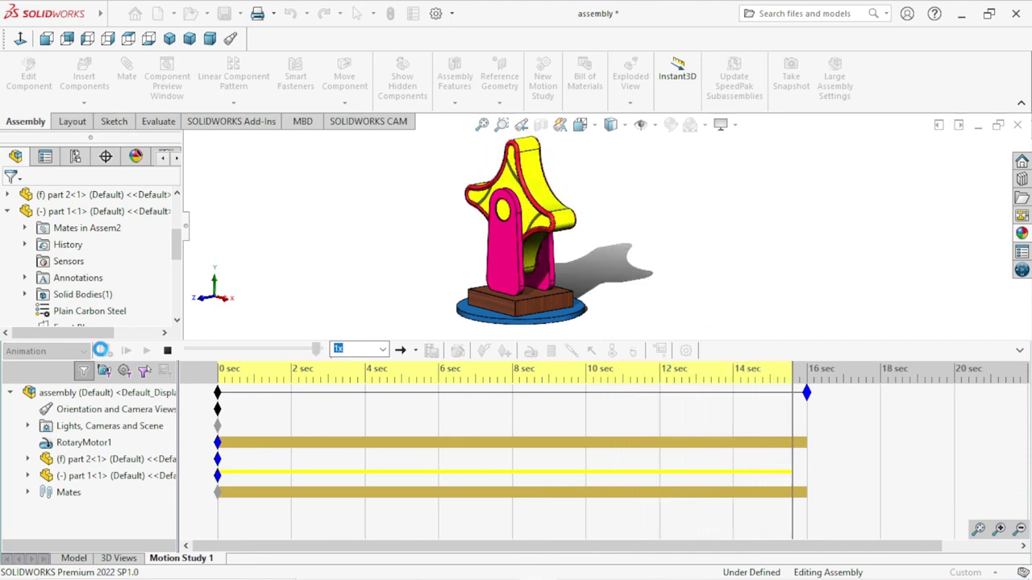
{"action": "left_click", "coordinate": [1017, 353]}
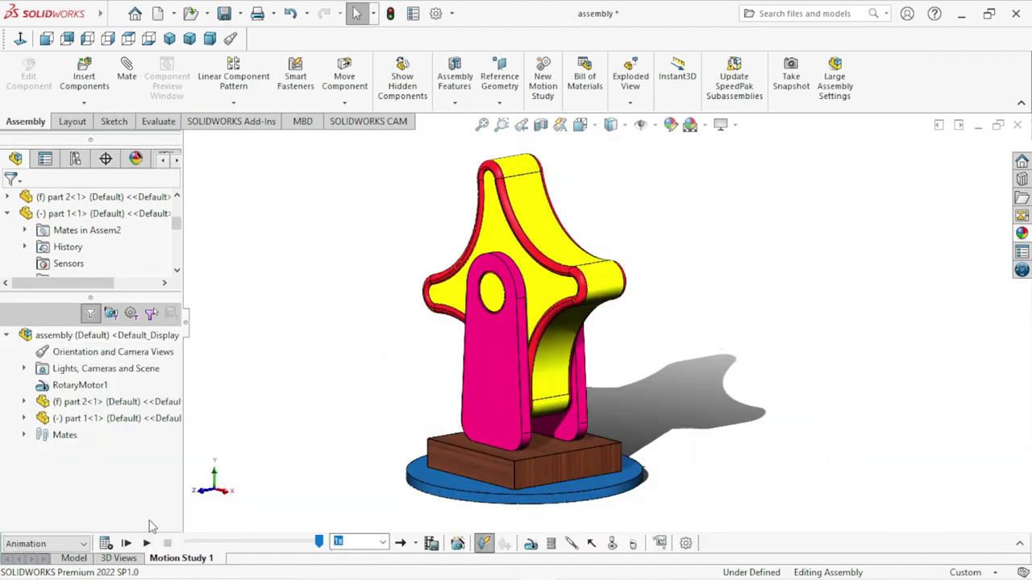
Play Motion Study 1 and adjust the view display and angle while the knob spins
{"action": "left_click", "coordinate": [148, 544]}
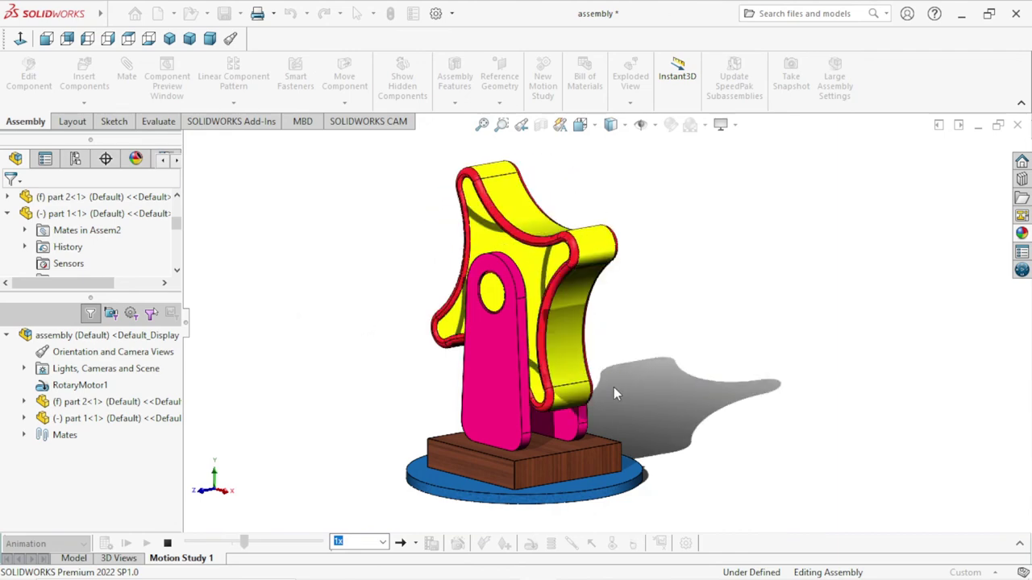
{"action": "left_click", "coordinate": [736, 126]}
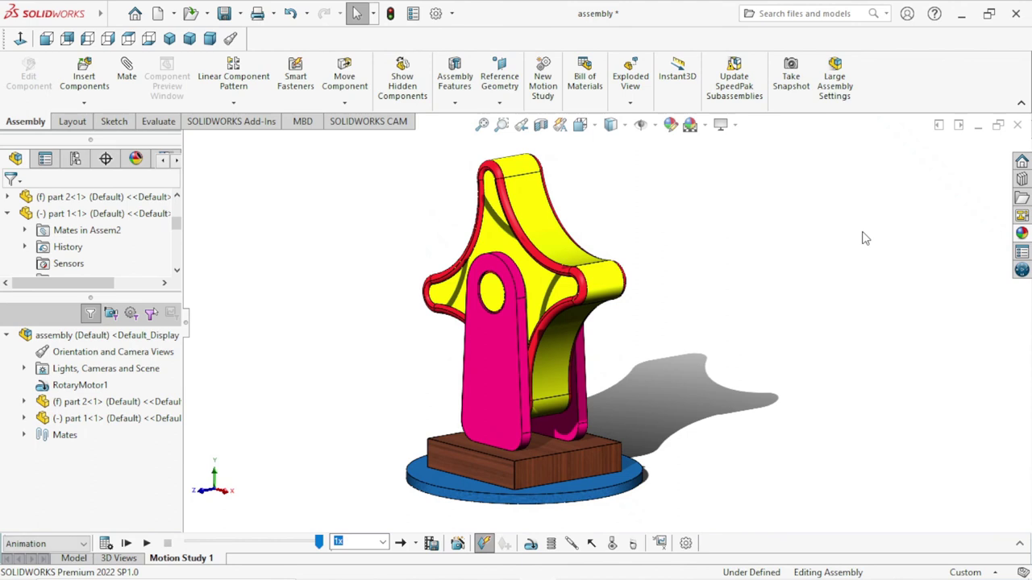
{"action": "scroll", "coordinate": [524, 277], "scroll_direction": "down", "scroll_amount": 2}
{"action": "scroll", "coordinate": [562, 272], "scroll_direction": "up", "scroll_amount": 2}
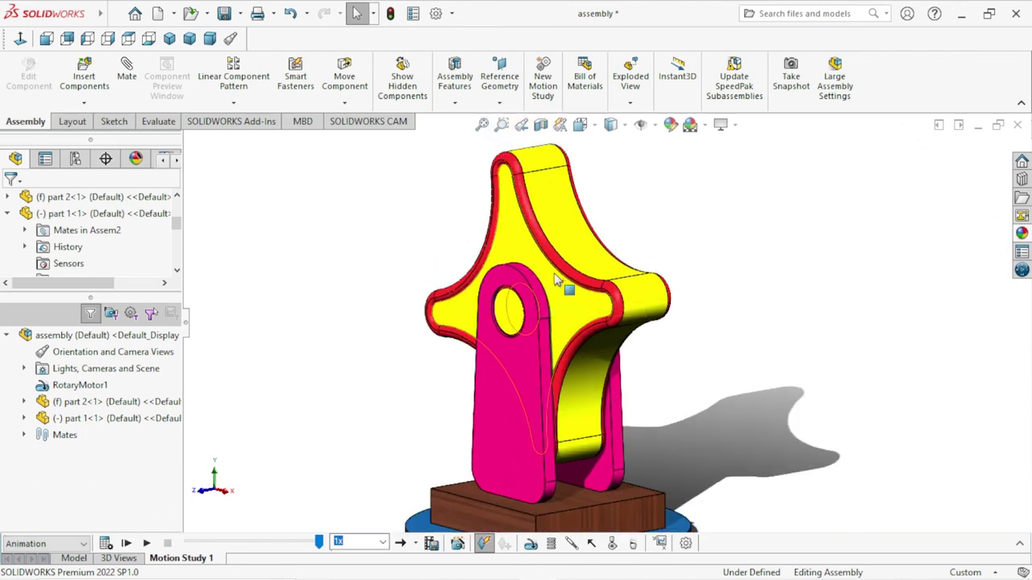
{"action": "scroll", "coordinate": [613, 355], "scroll_direction": "up", "scroll_amount": 2}
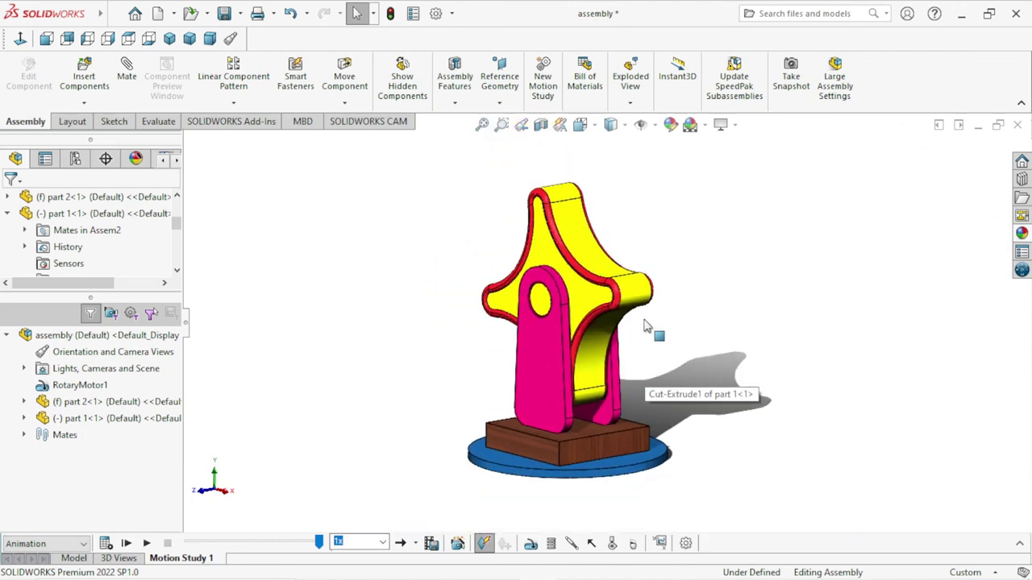
{"action": "middle_click_drag", "start_coordinate": [601, 403], "coordinate": [649, 328]}
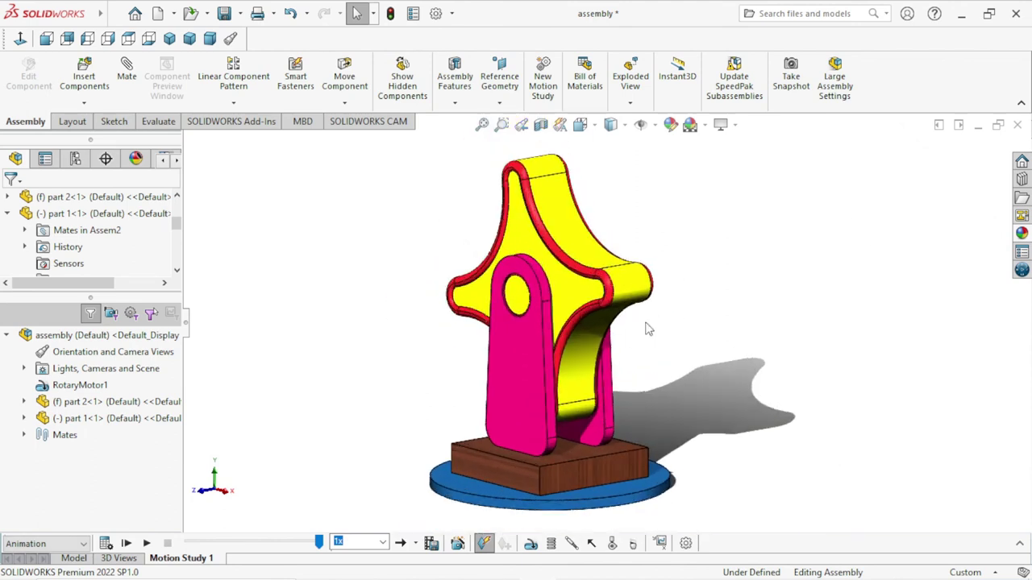
Replay the animation from front and angled views, then stop playback
{"action": "left_click", "coordinate": [147, 544]}
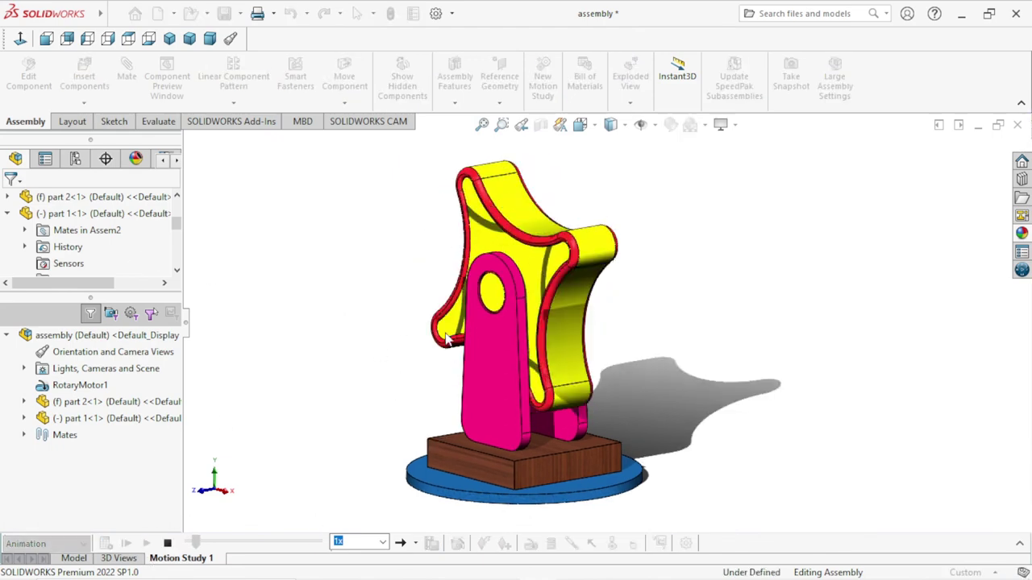
{"action": "middle_click_drag", "start_coordinate": [554, 330], "coordinate": [589, 332]}
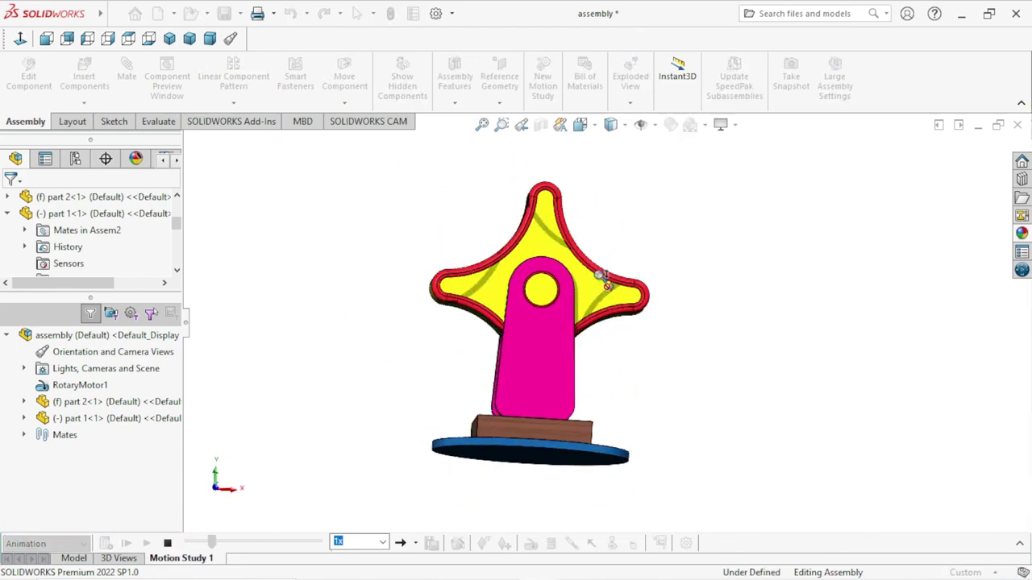
{"action": "scroll", "coordinate": [604, 278], "scroll_direction": "down", "scroll_amount": 3}
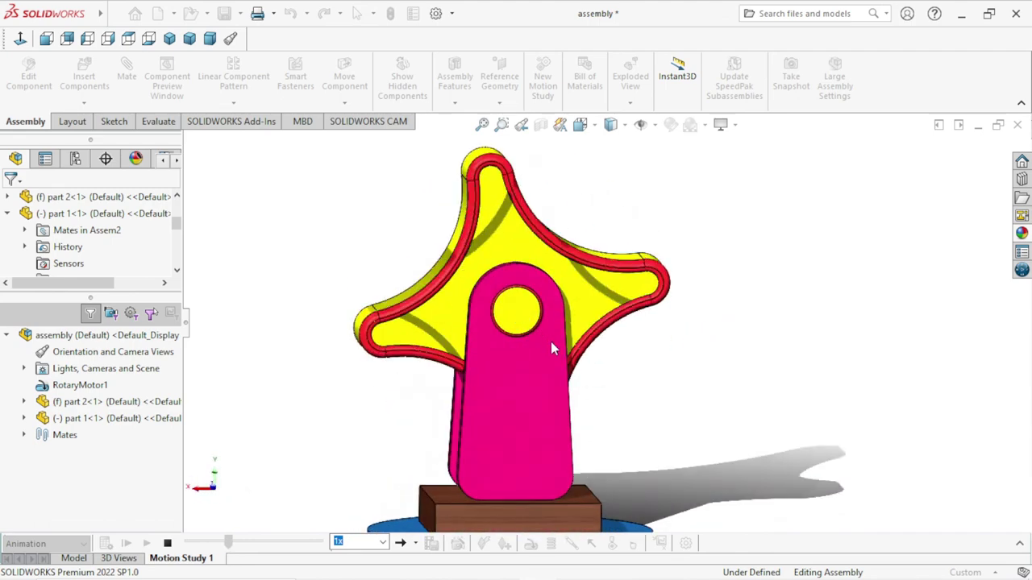
{"action": "scroll", "coordinate": [549, 351], "scroll_direction": "up", "scroll_amount": 3}
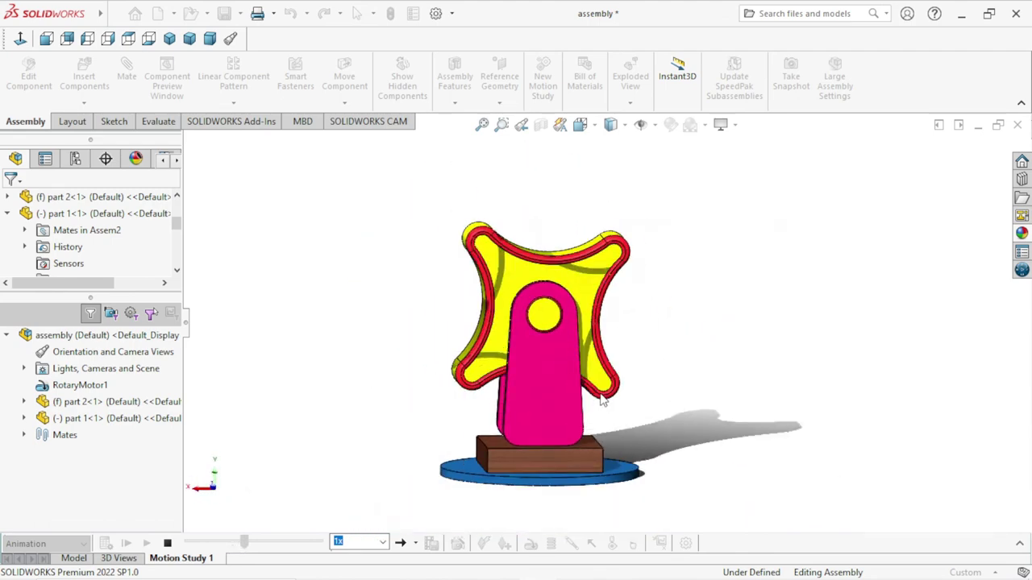
{"action": "mouse_move", "coordinate": [603, 401]}
{"action": "middle_mouse_down"}
{"action": "mouse_move", "coordinate": [722, 406]}
{"action": "mouse_move", "coordinate": [634, 386]}
{"action": "mouse_move", "coordinate": [621, 329]}
{"action": "middle_mouse_up"}
{"action": "scroll", "coordinate": [634, 386], "scroll_direction": "down", "scroll_amount": 2}
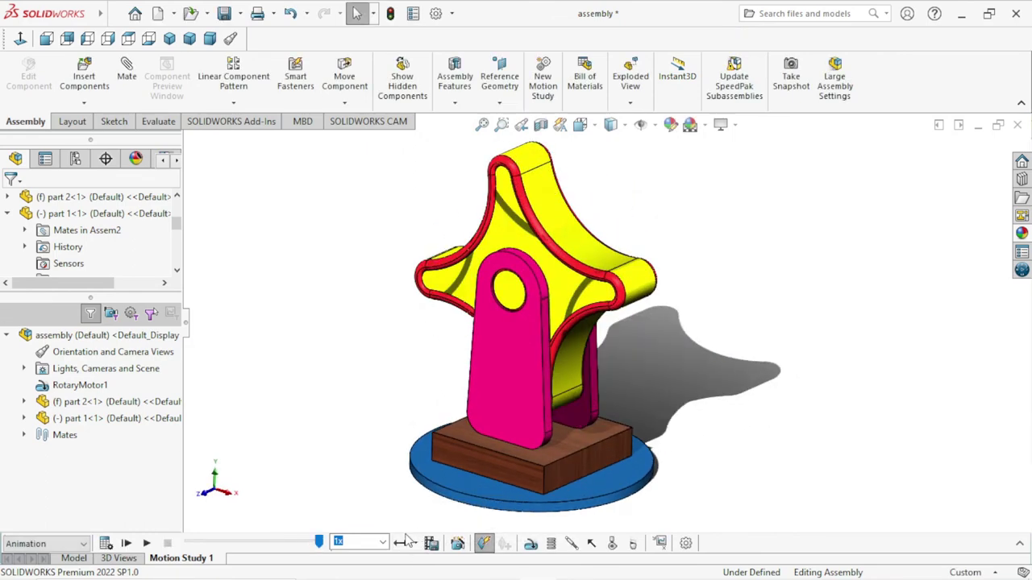
{"action": "left_click", "coordinate": [145, 544]}
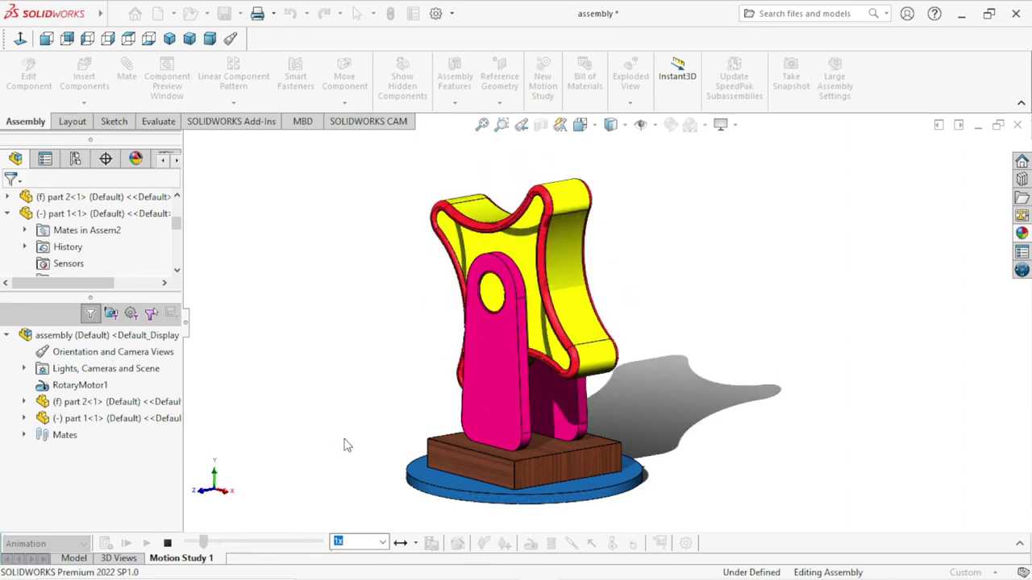
{"action": "left_click", "coordinate": [168, 544]}
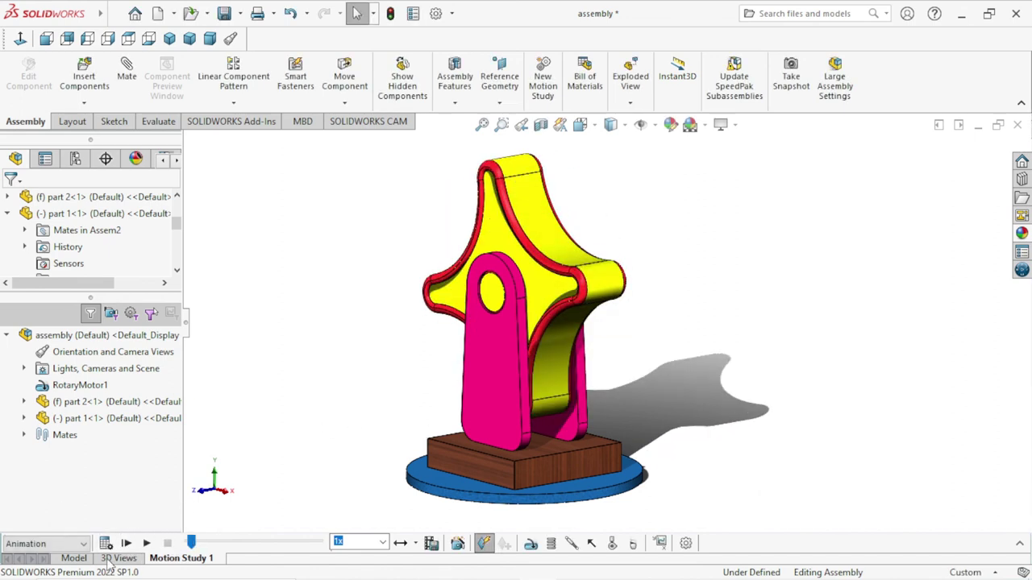